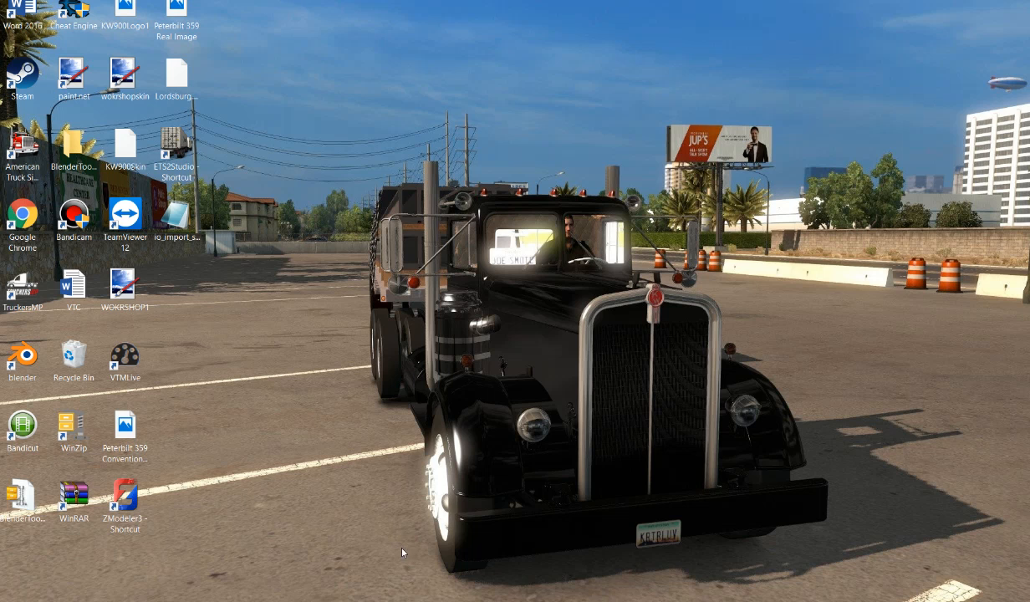
Step: Switch to Chrome and examine the side, front and rear views of the Kenworth W-900 blueprint and its airbrushed artwork
click(390, 599)
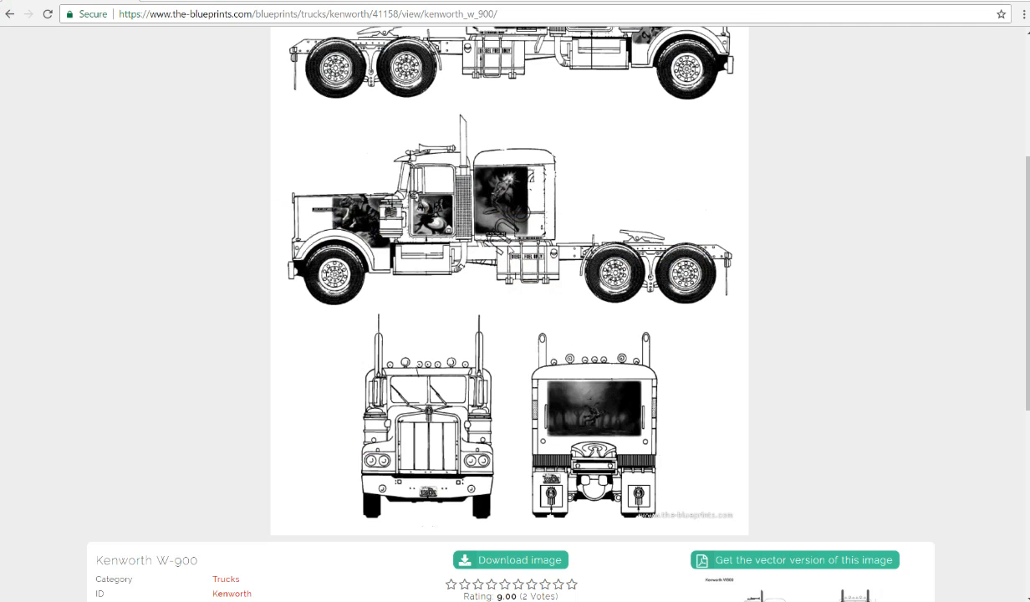
scroll(506, 134, up, 3)
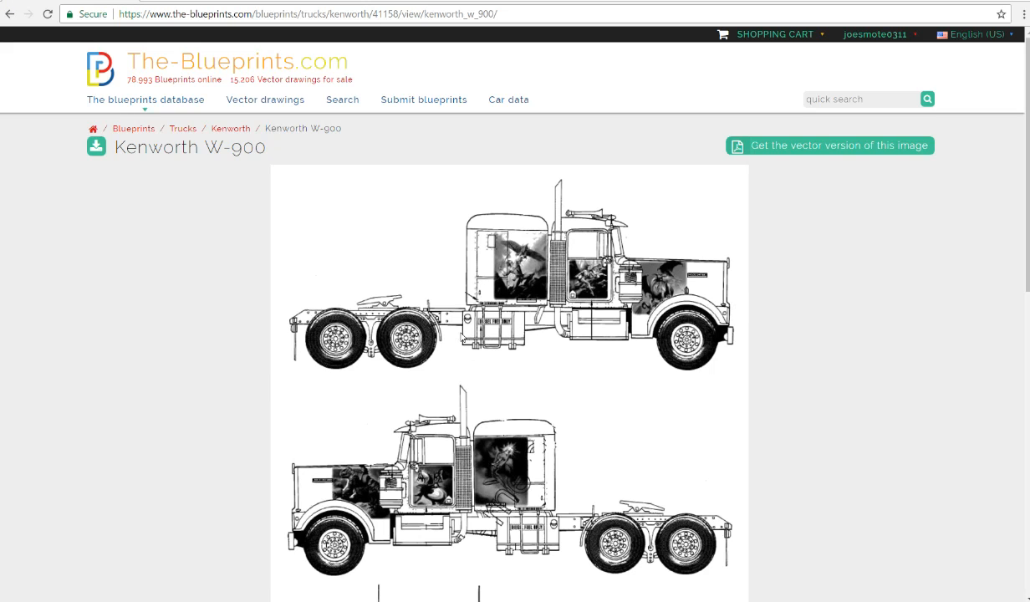
scroll(443, 337, down, 1)
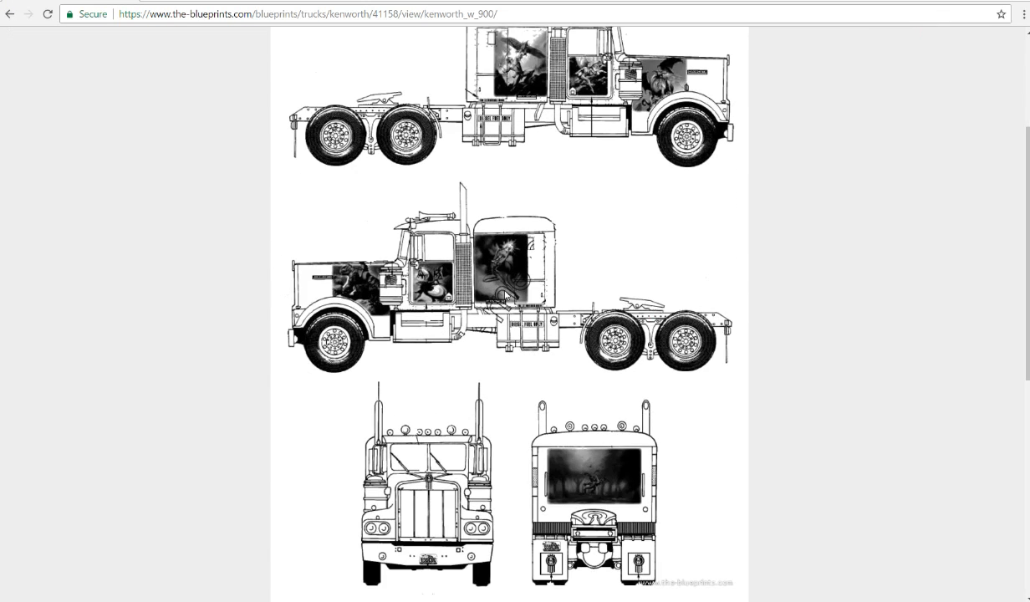
scroll(506, 344, down, 2)
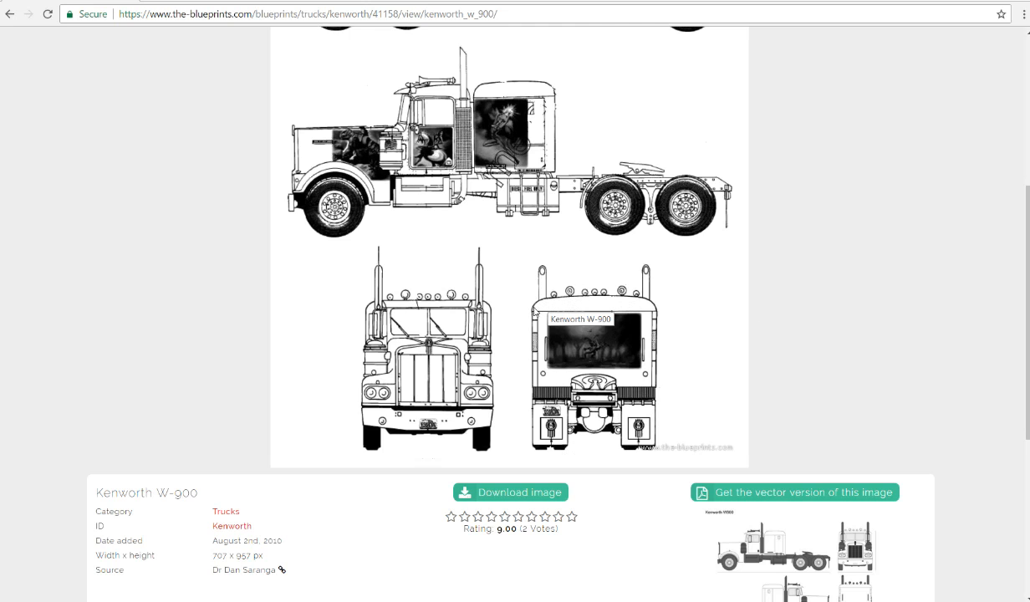
scroll(488, 321, up, 3)
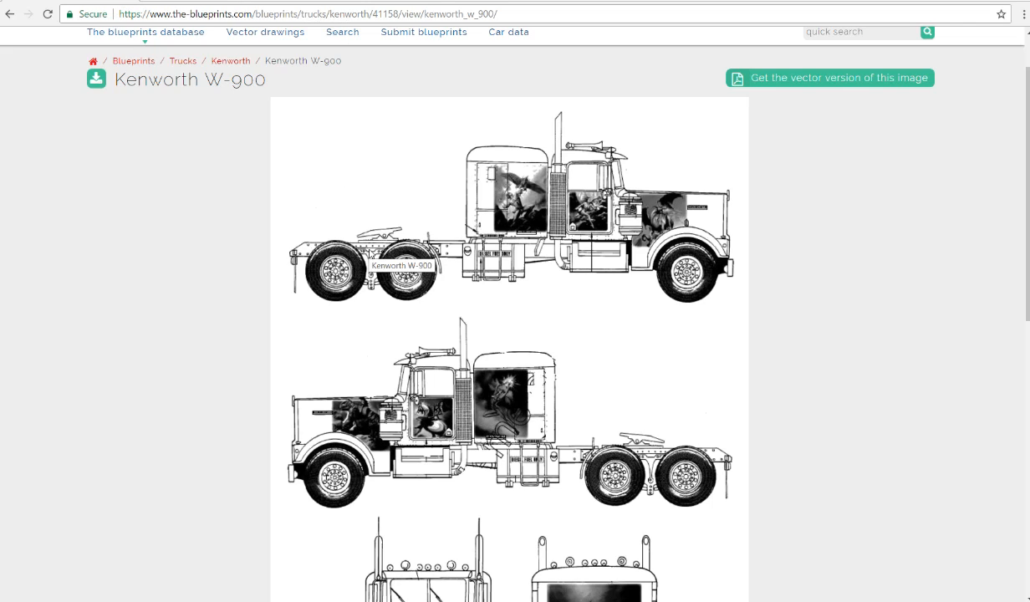
scroll(388, 332, down, 3)
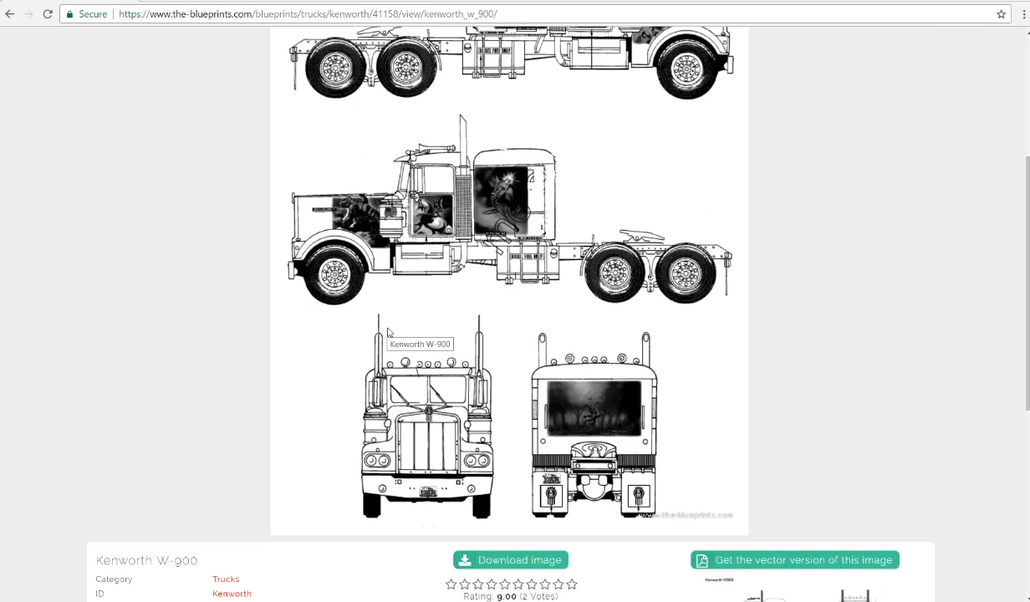
scroll(388, 332, down, 3)
scroll(388, 332, up, 4)
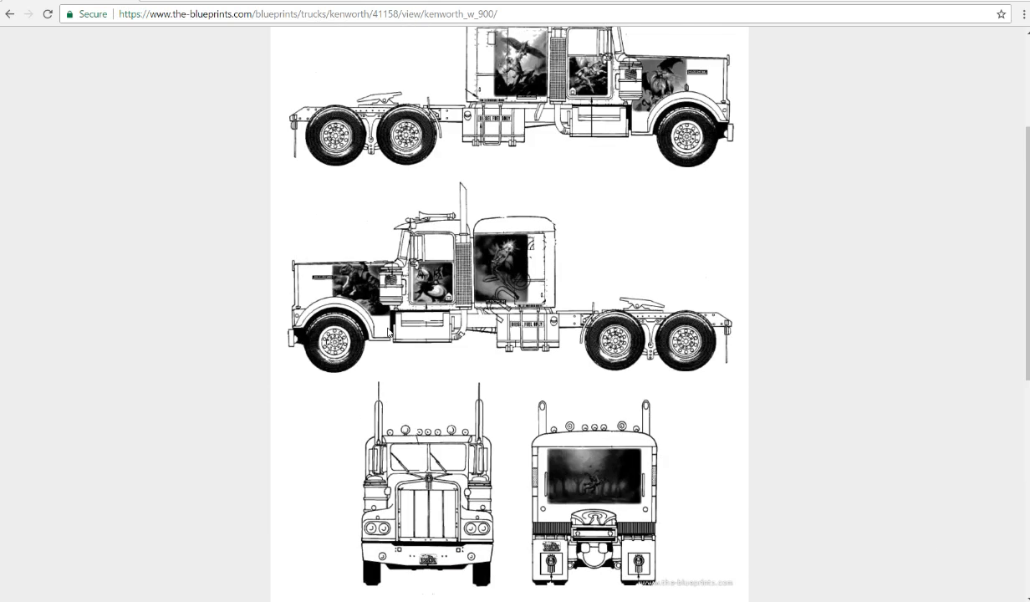
scroll(388, 332, up, 3)
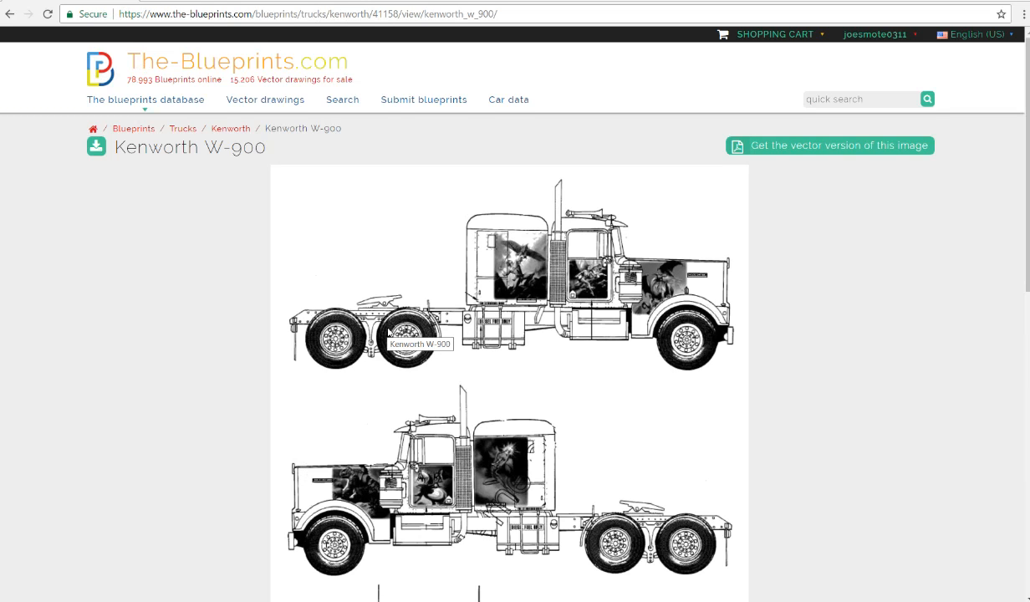
scroll(387, 332, down, 1)
scroll(388, 332, down, 3)
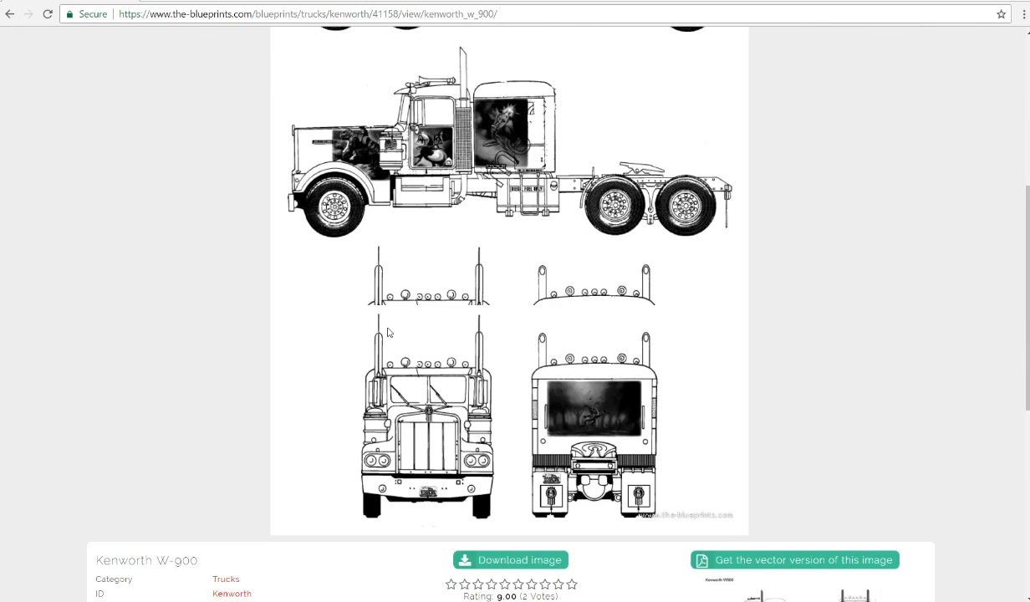
scroll(387, 332, down, 1)
scroll(414, 322, up, 4)
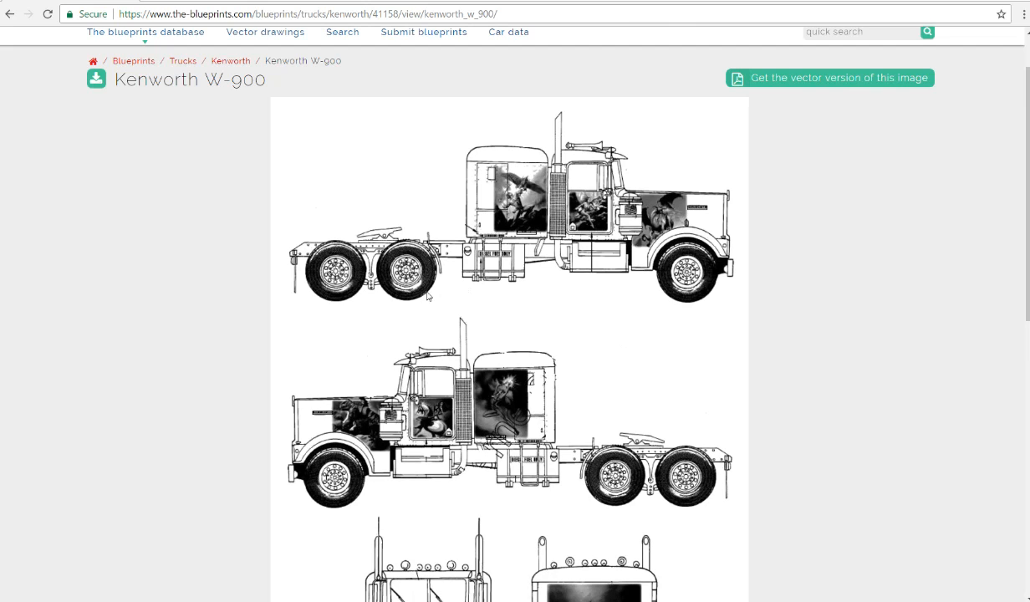
scroll(376, 296, down, 4)
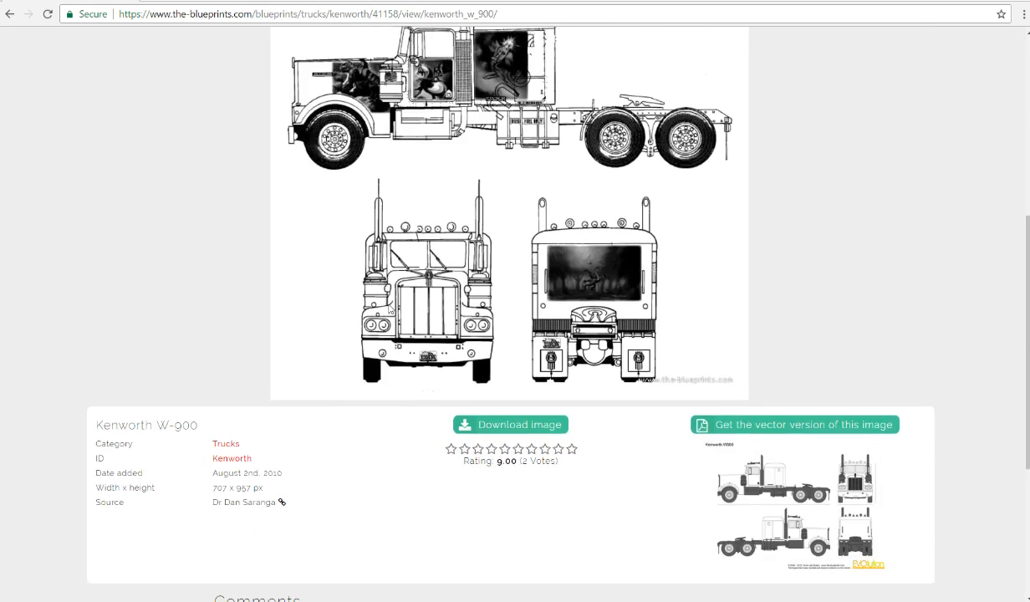
scroll(388, 309, up, 2)
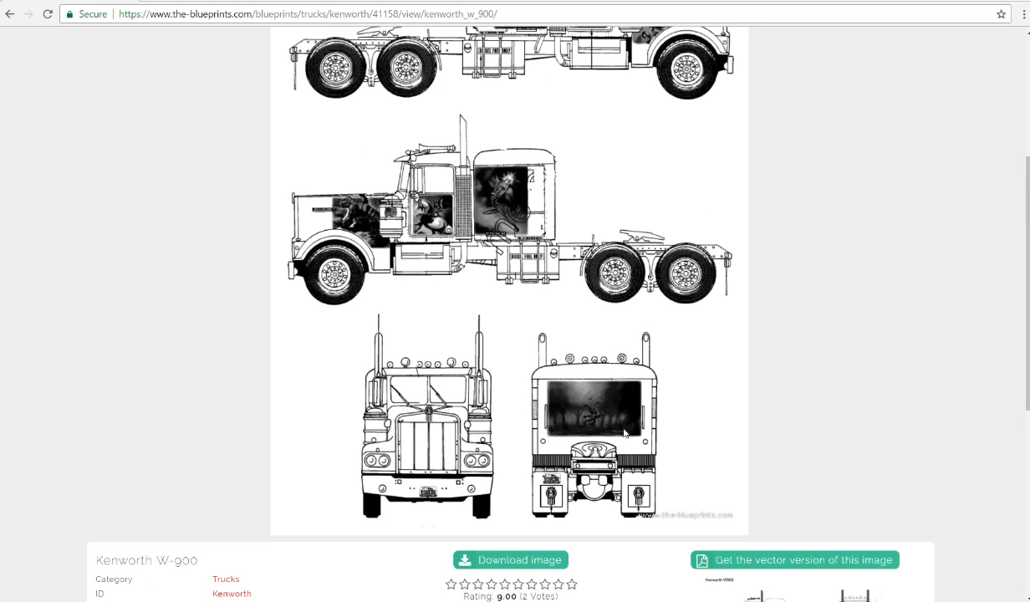
scroll(377, 418, up, 3)
scroll(384, 385, down, 1)
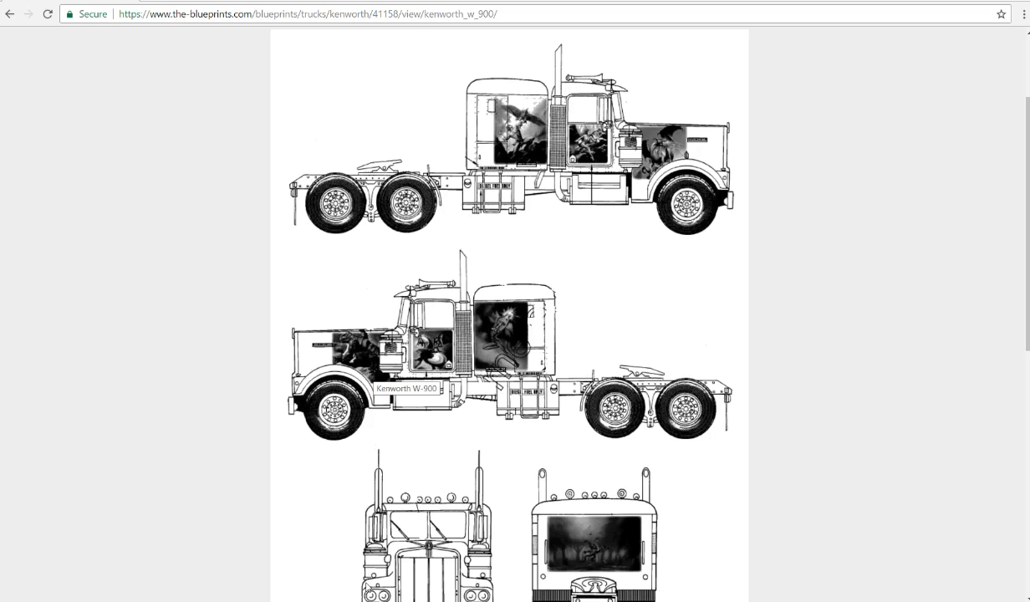
mouse_move(347, 600)
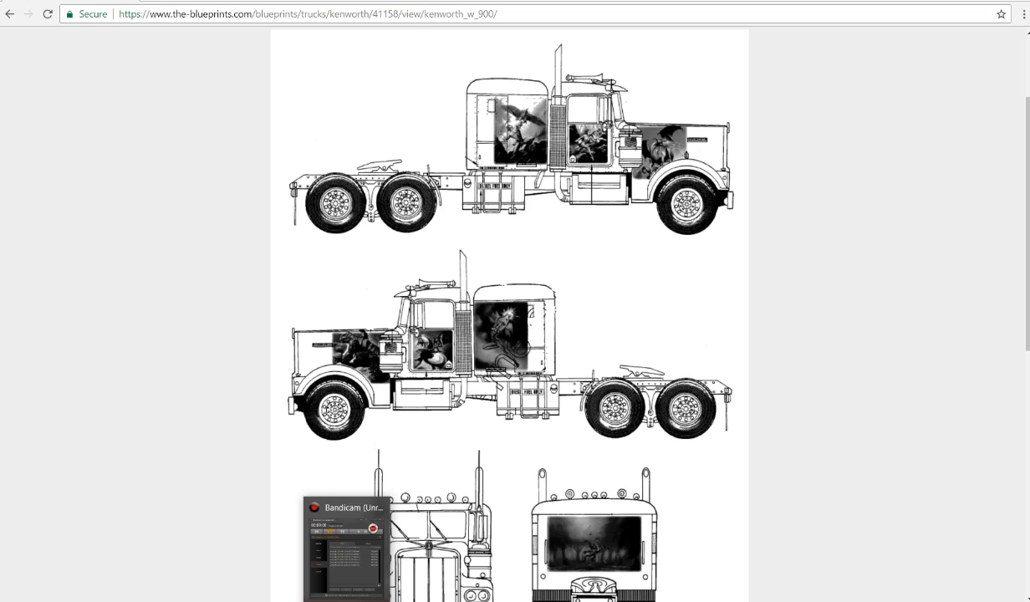
mouse_move(380, 601)
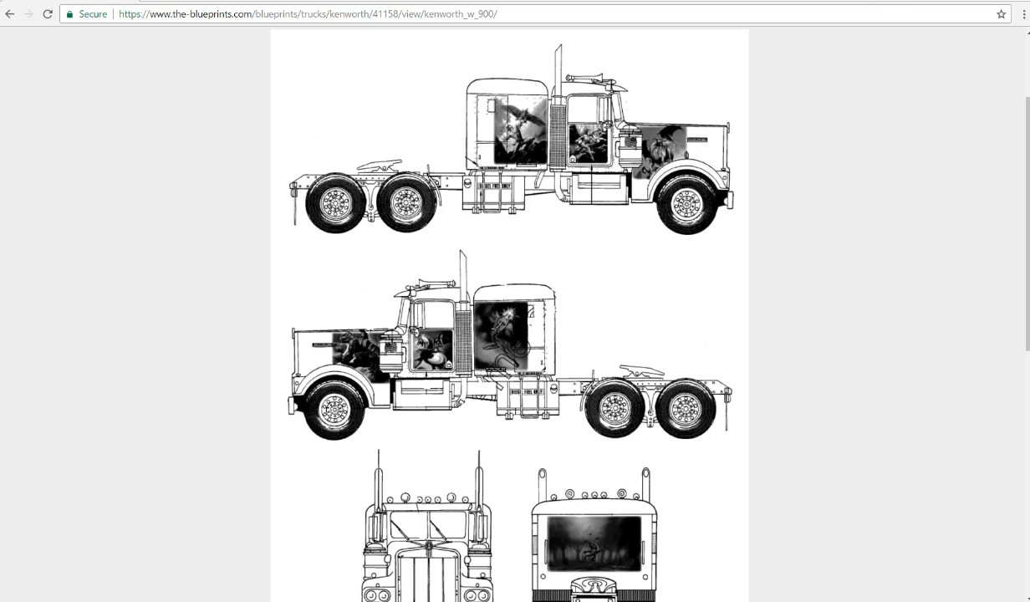
Step: Launch paint.net and open the Ken-W900-bc-withcroof template from the Kenworth-W900 folder
click(381, 601)
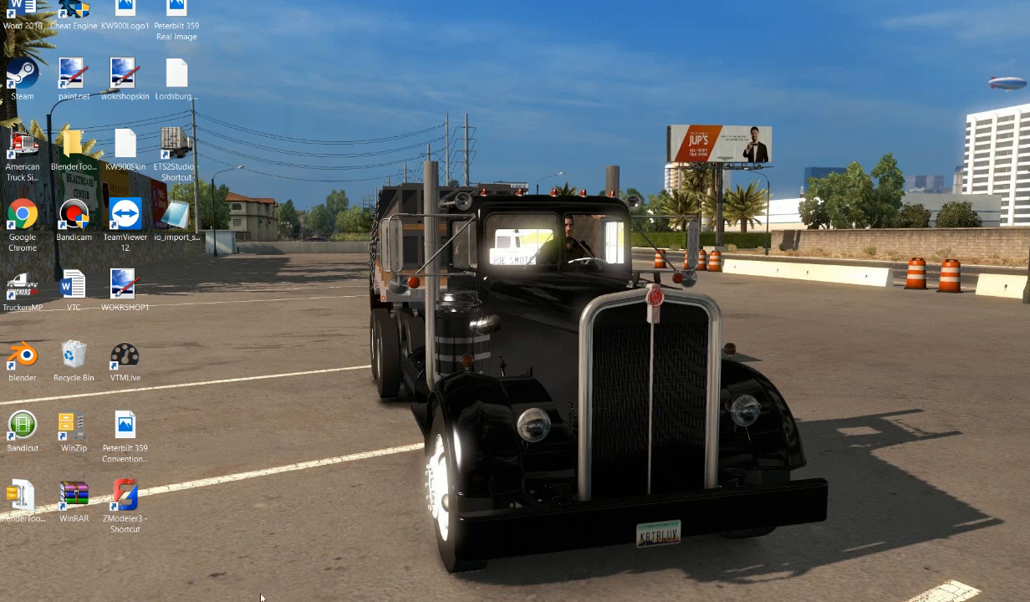
double_click(77, 65)
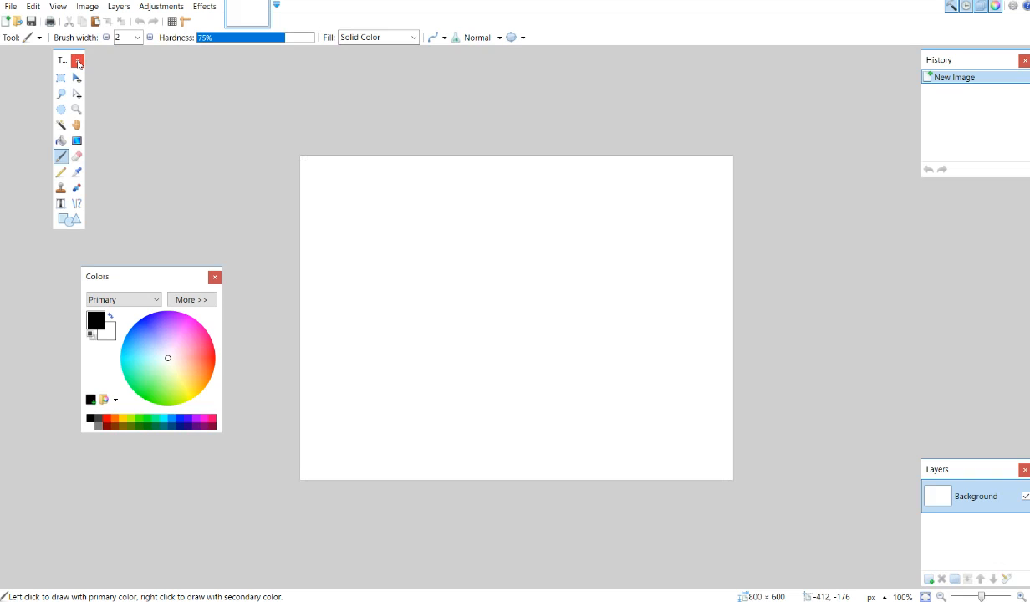
click(13, 11)
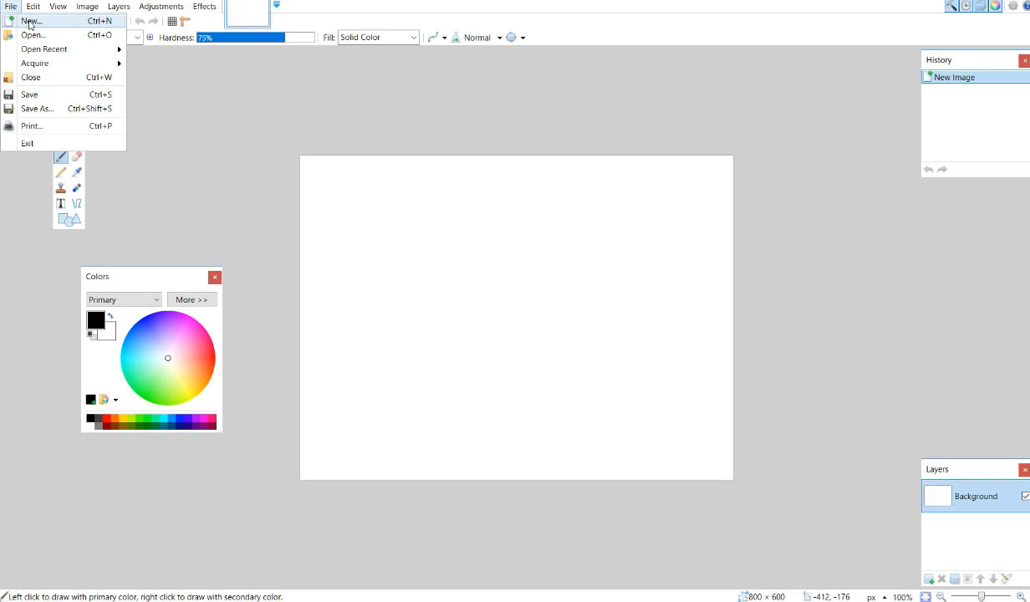
click(31, 34)
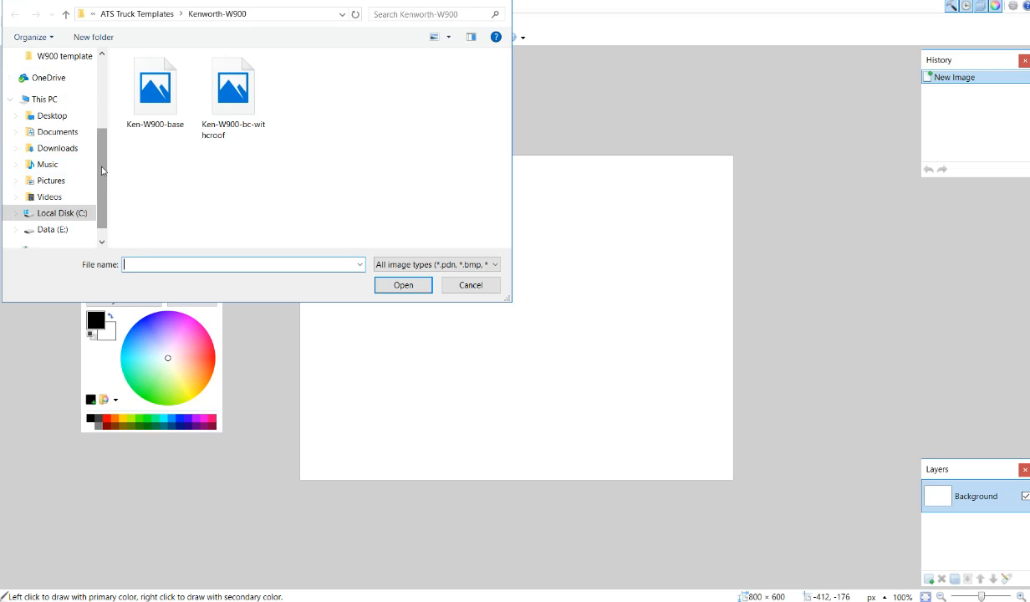
click(151, 108)
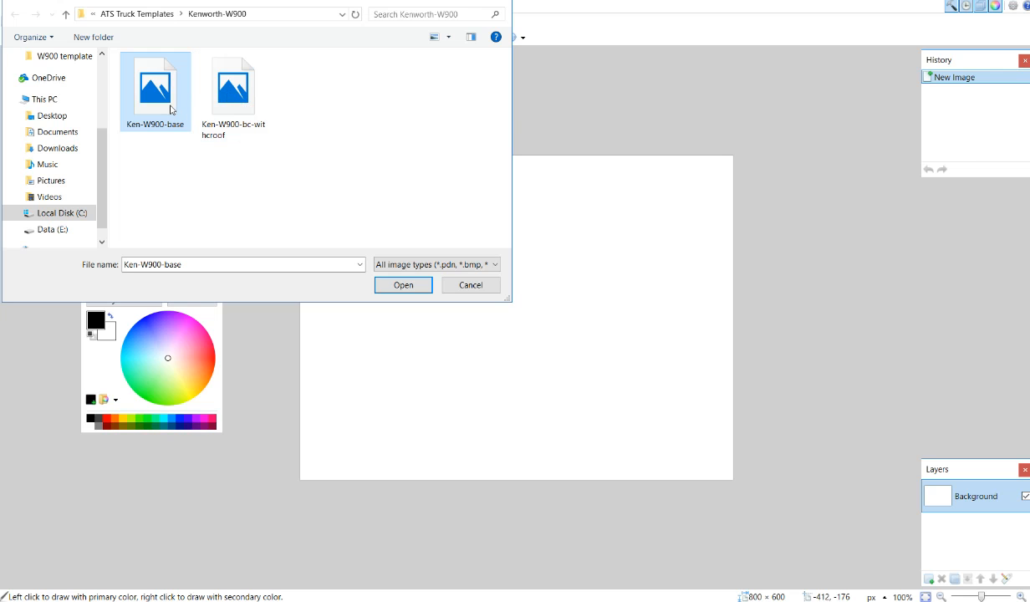
click(232, 93)
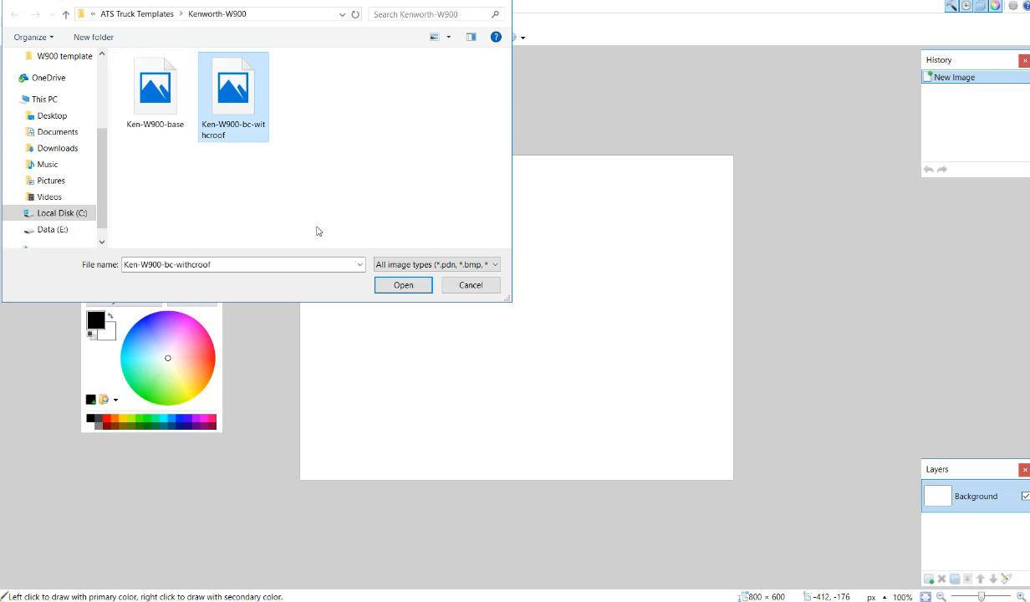
click(402, 285)
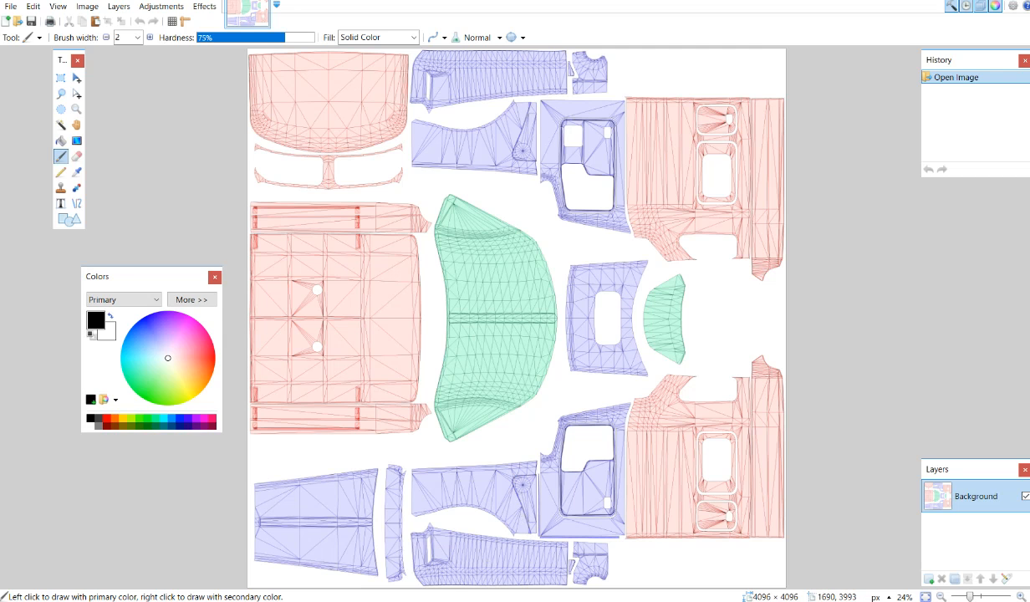
Step: Compare the truck views of the Kenworth W-900 blueprint in Chrome with the panels of the skin template in paint.net
key(alt+Tab)
key(alt+Tab)
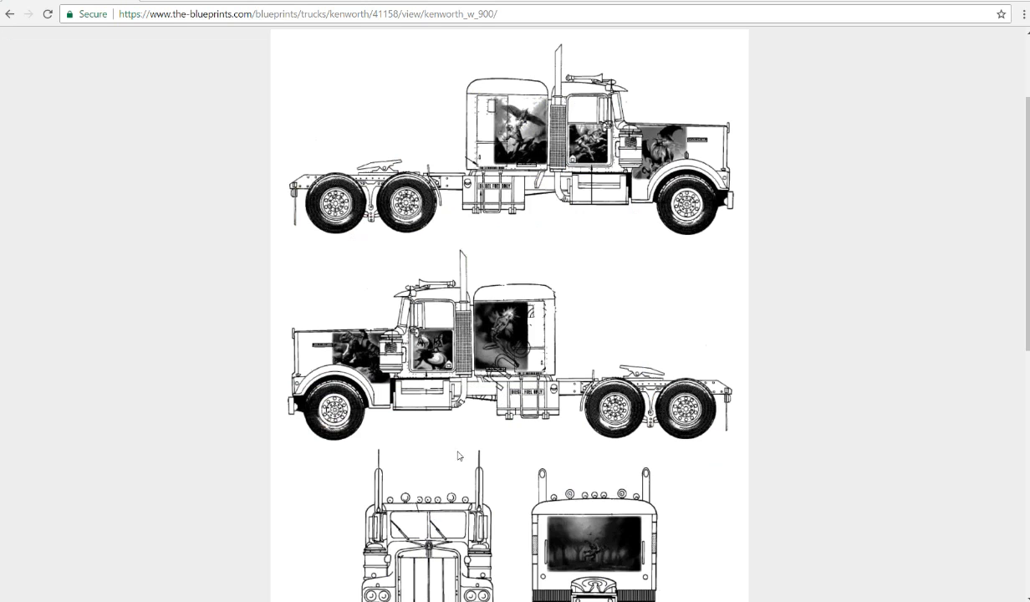
scroll(487, 486, down, 4)
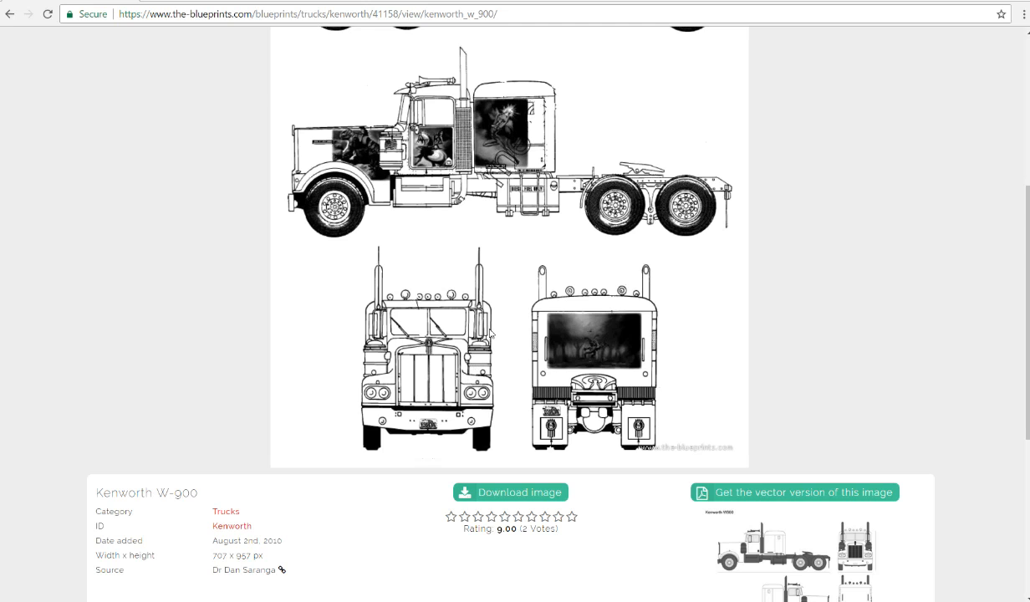
scroll(489, 331, up, 2)
scroll(489, 332, up, 3)
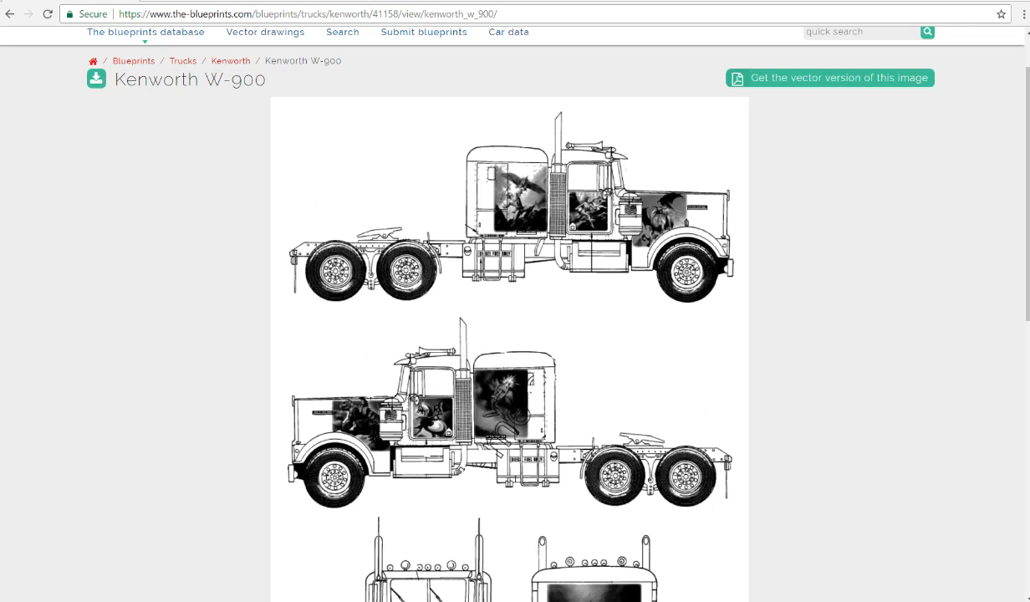
mouse_move(381, 600)
click(413, 601)
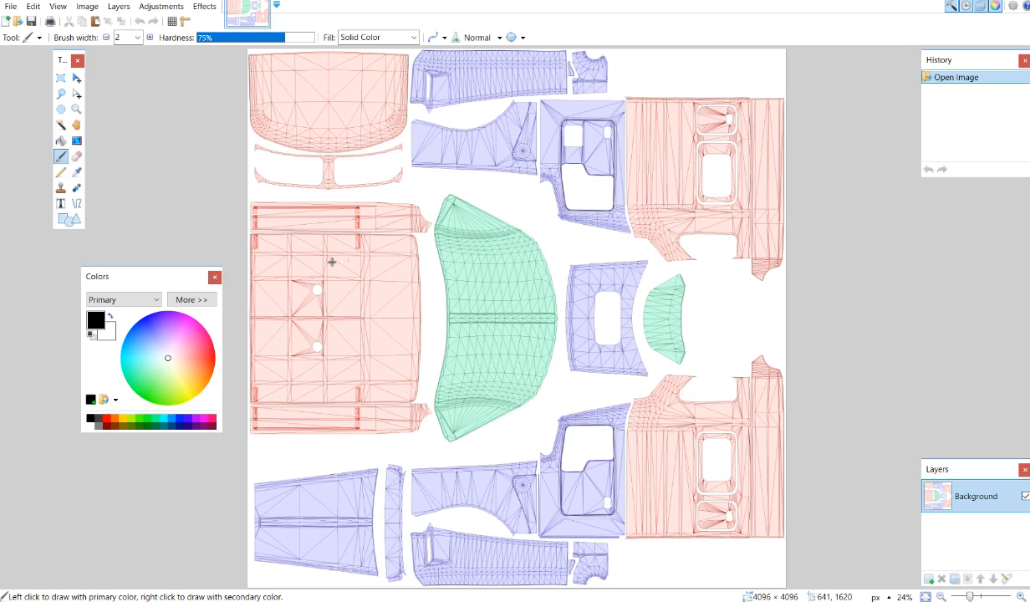
mouse_move(413, 601)
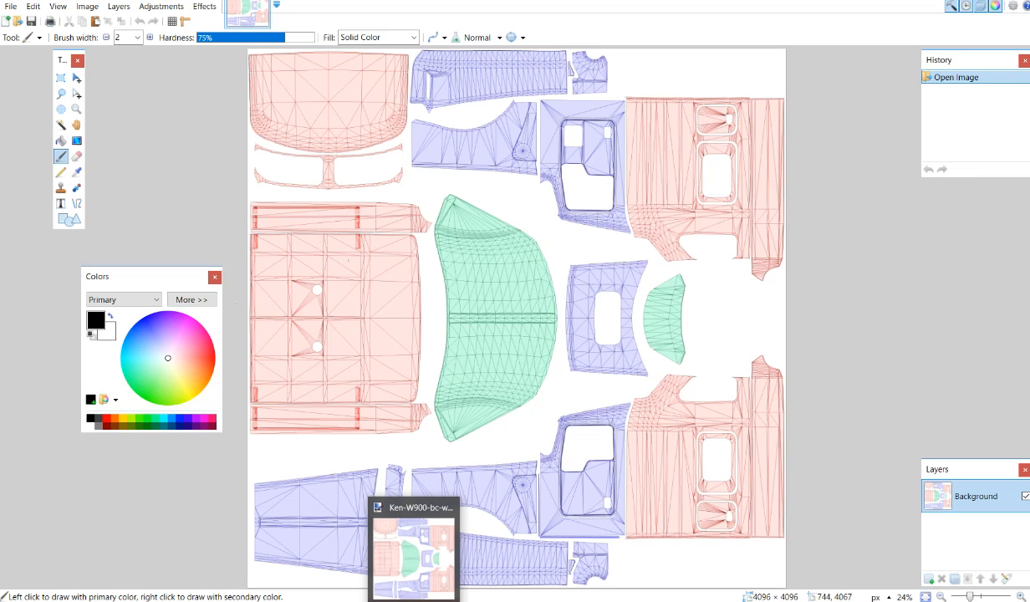
click(517, 601)
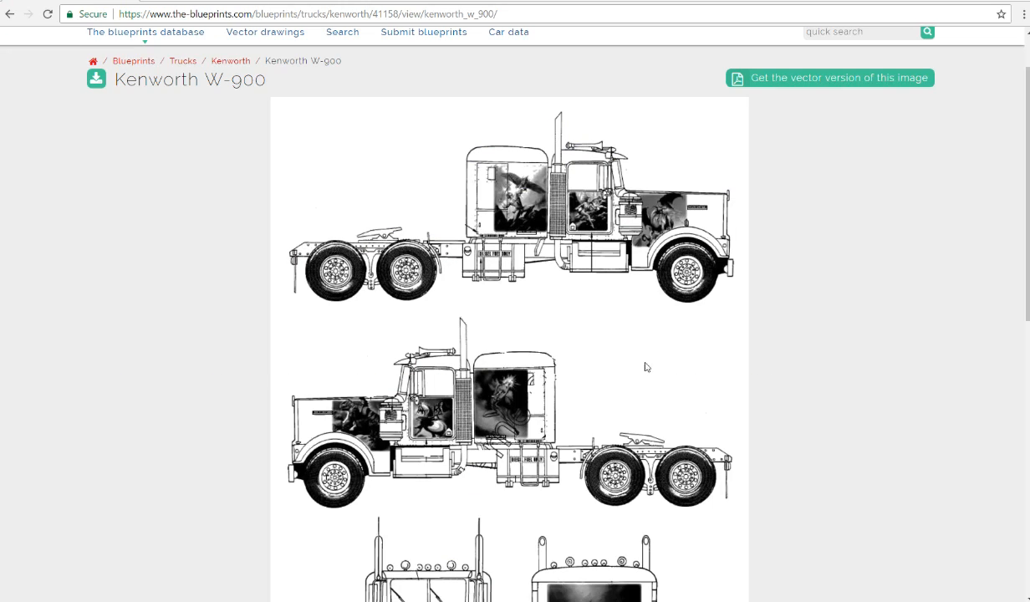
scroll(635, 385, down, 3)
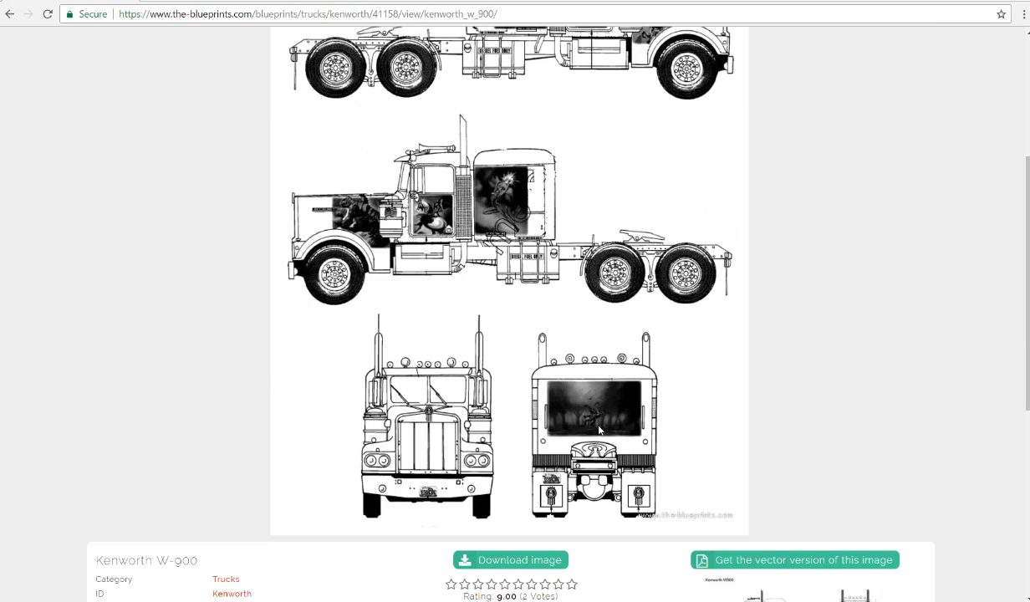
Step: Return to paint.net, add a new layer above the template and fill it with solid red using the Paint Bucket
click(415, 601)
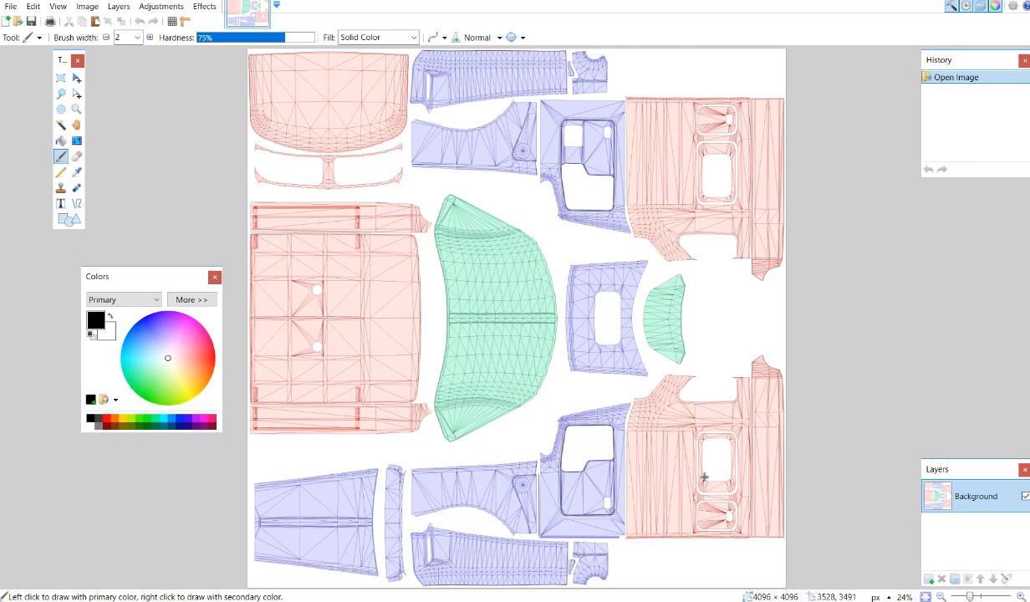
click(929, 580)
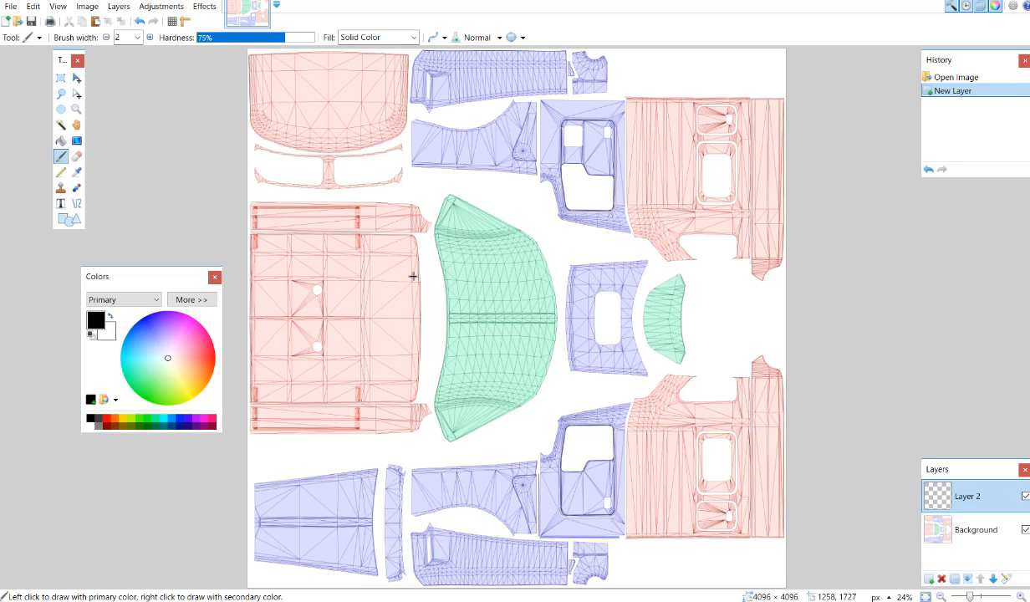
click(107, 422)
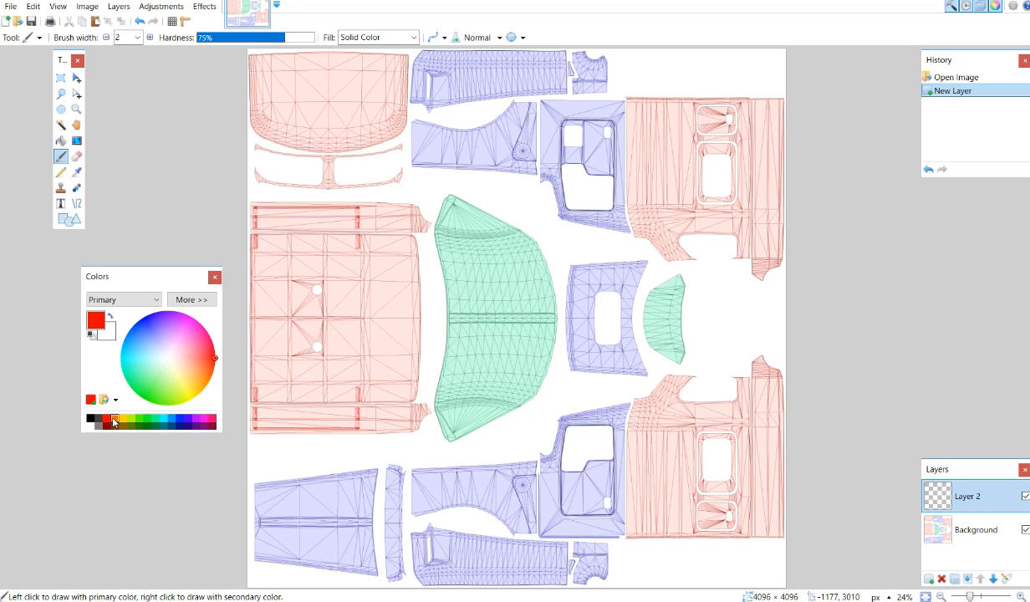
click(109, 422)
click(106, 422)
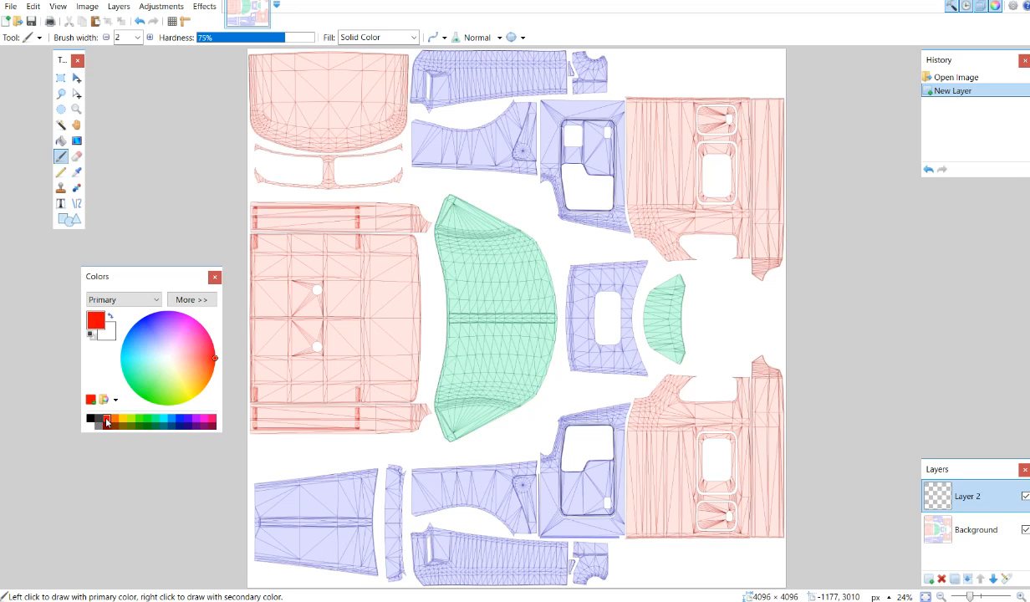
click(61, 142)
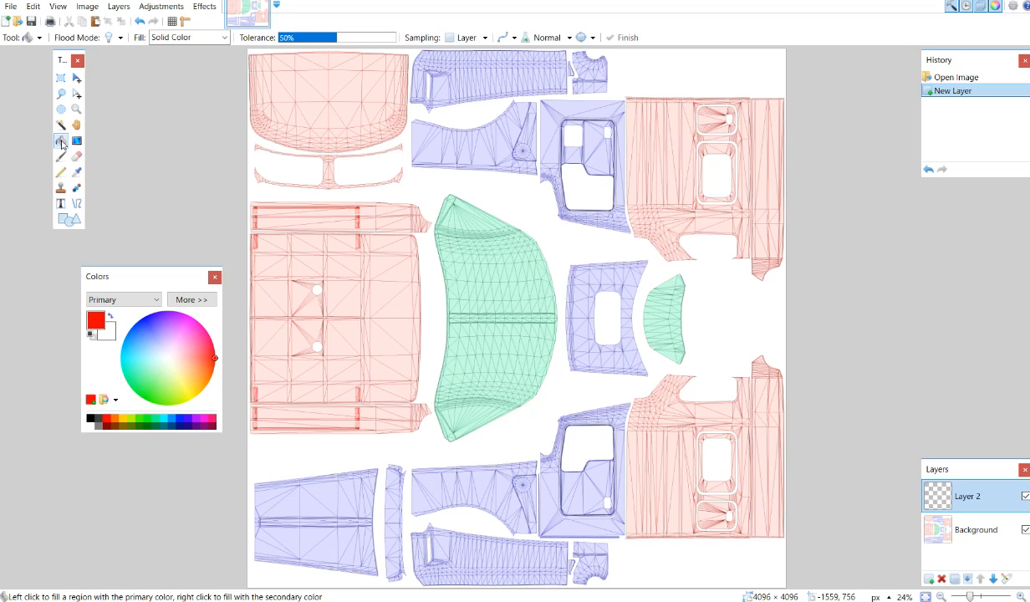
click(524, 205)
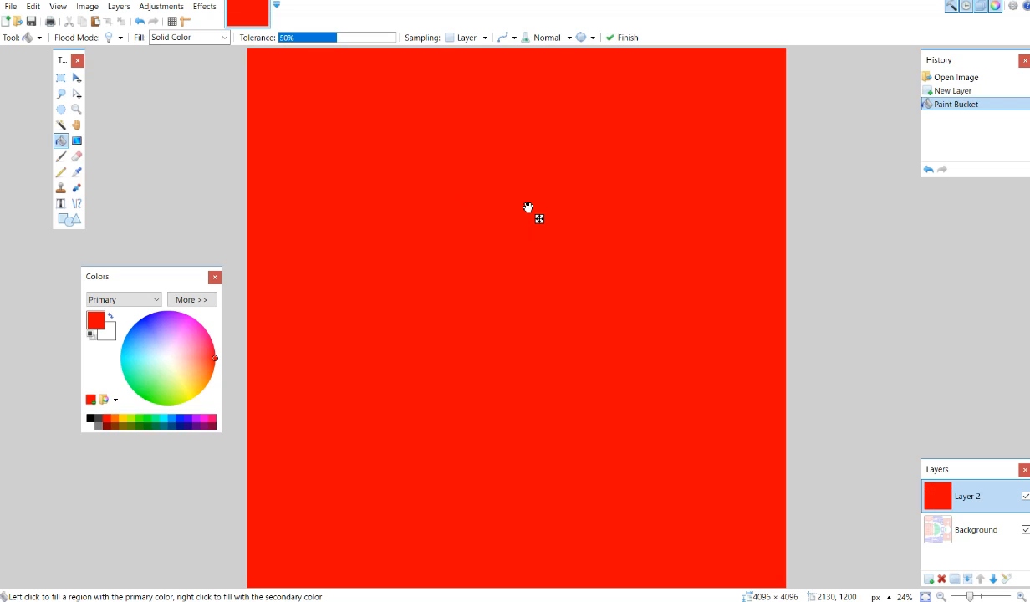
Step: Lower the red layer's opacity to 75 so the template shows through
double_click(969, 502)
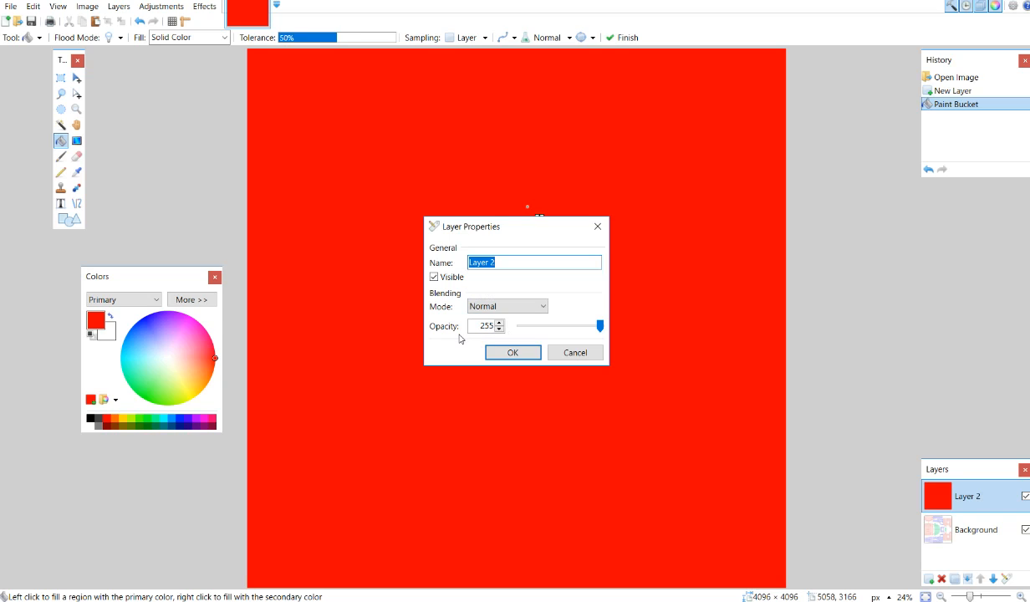
click(598, 328)
drag(598, 333, 552, 339)
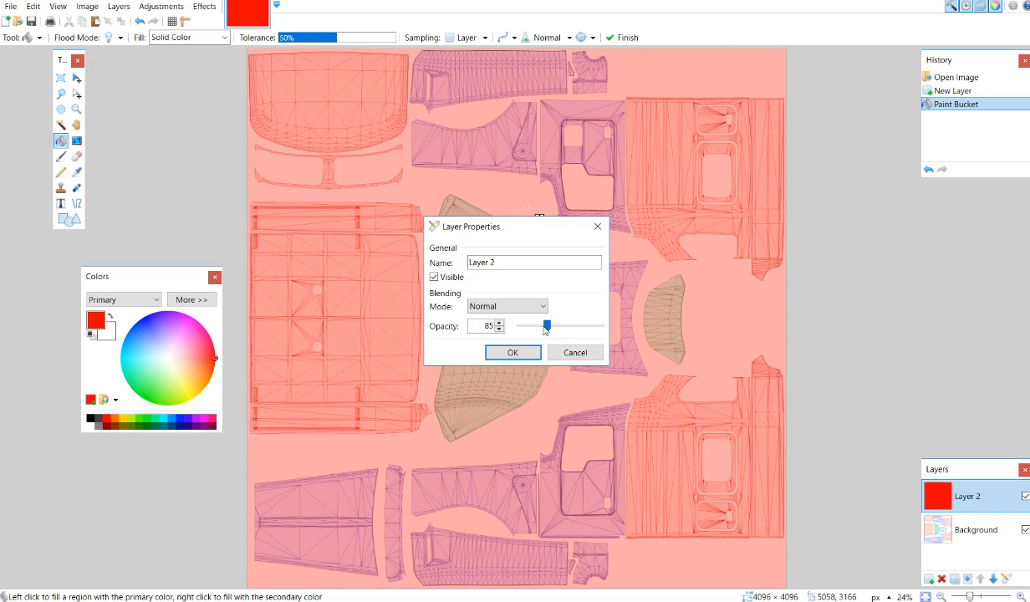
drag(545, 329, 539, 329)
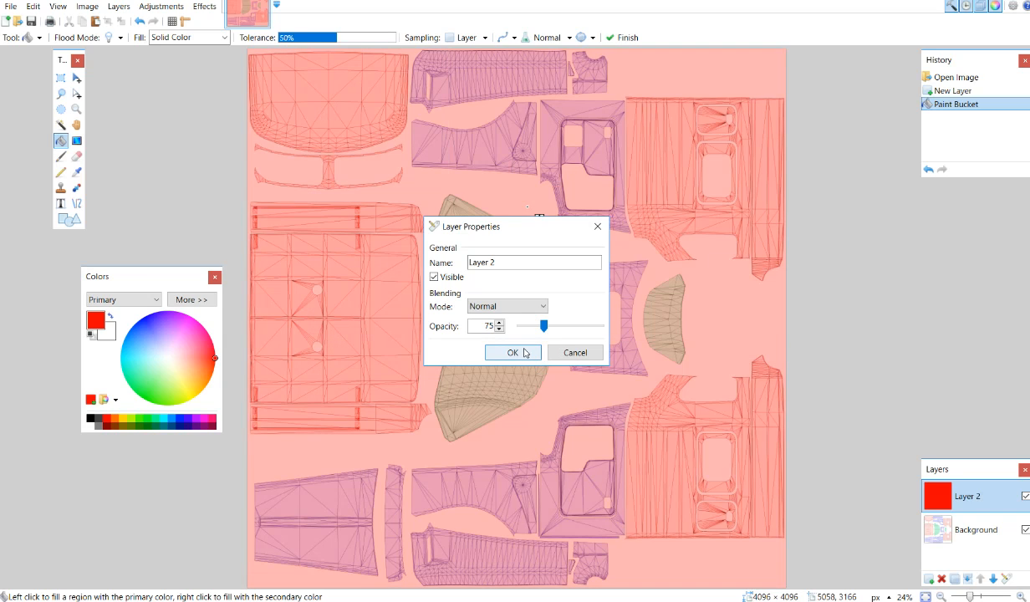
click(524, 352)
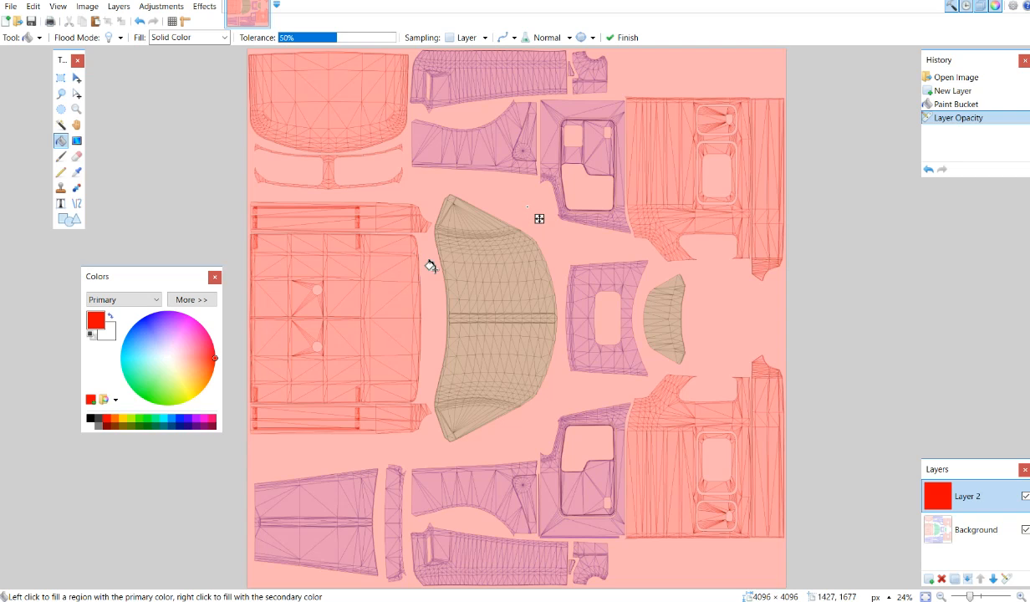
Step: Add a new layer and select the narrow centre strip of the tapered panel in the template's lower-left corner, about 867 × 65 px
click(927, 579)
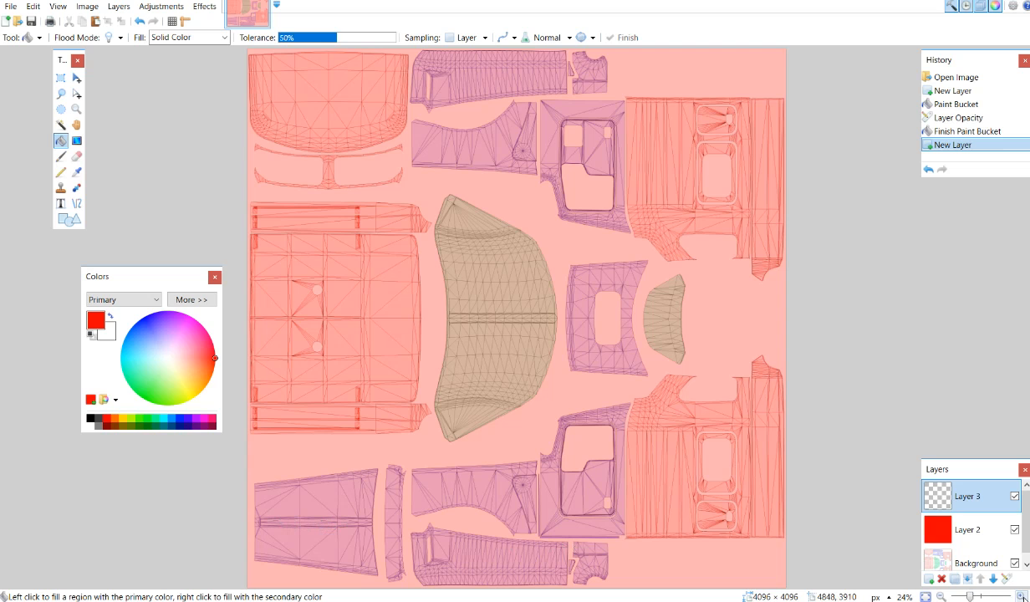
key(ctrl+plus)
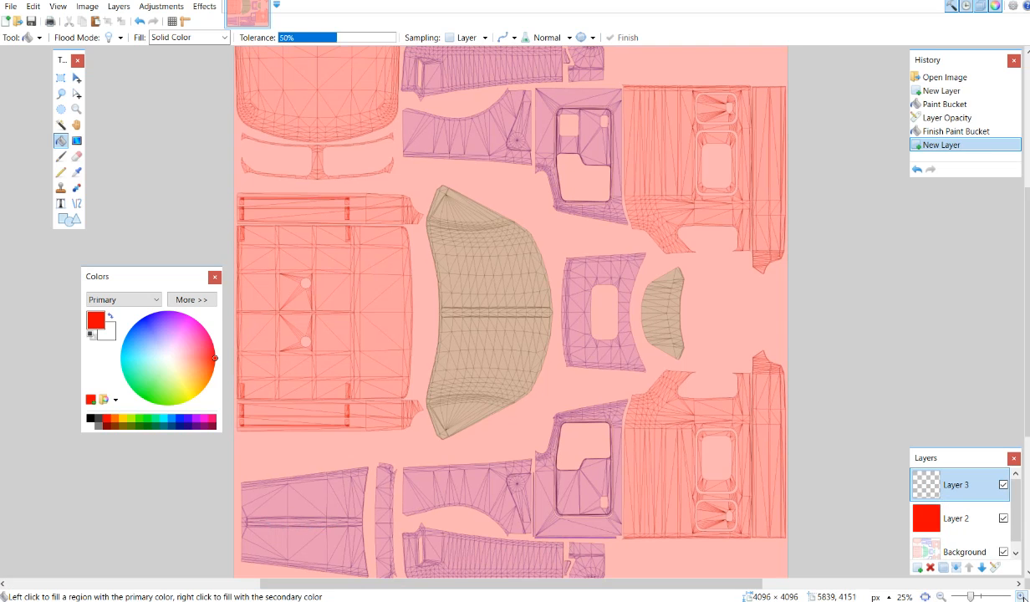
key(ctrl+plus)
key(ctrl+plus)
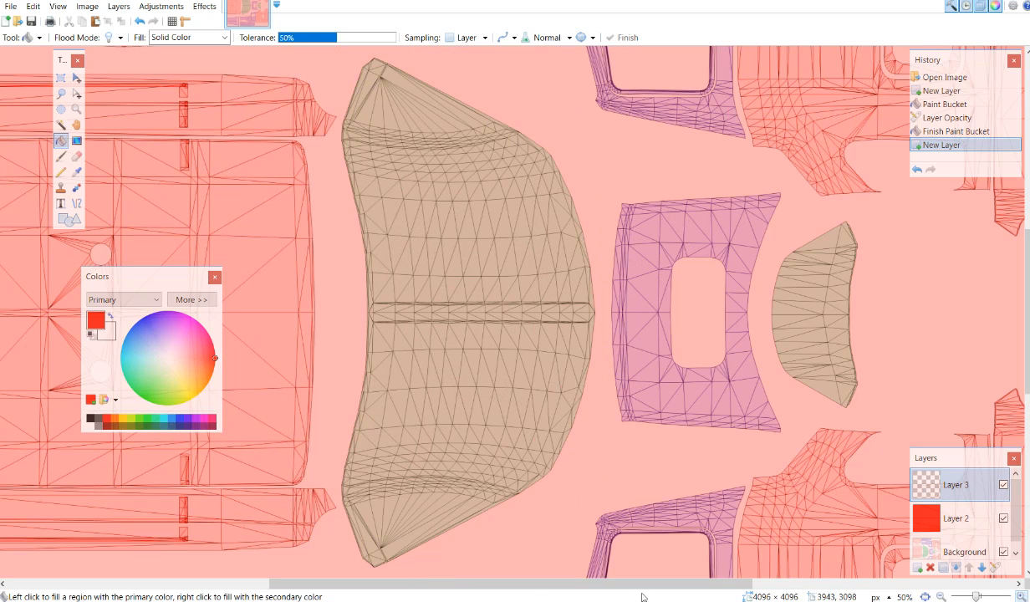
drag(627, 582, 469, 501)
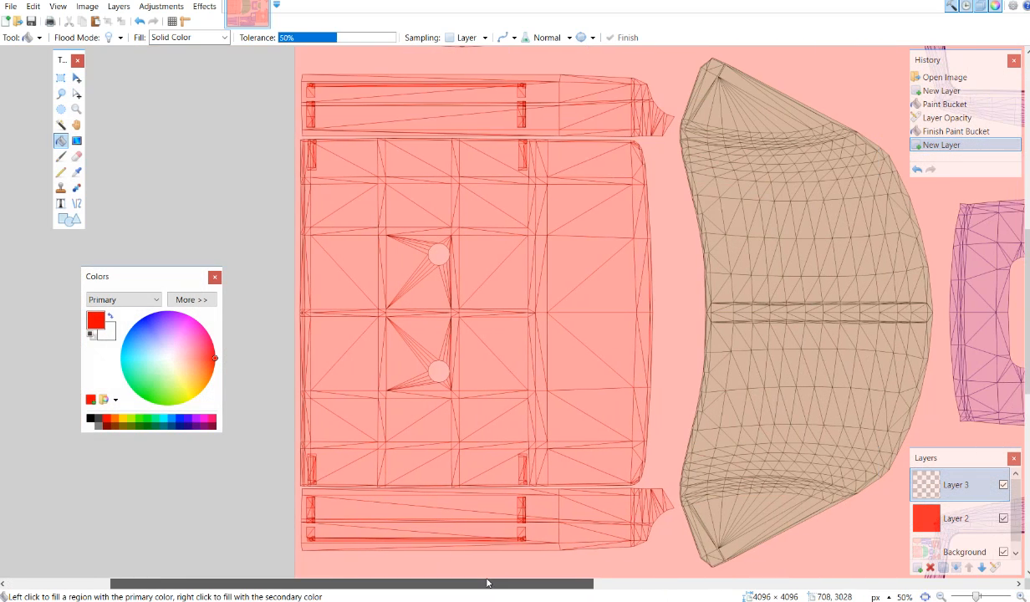
scroll(489, 477, down, 5)
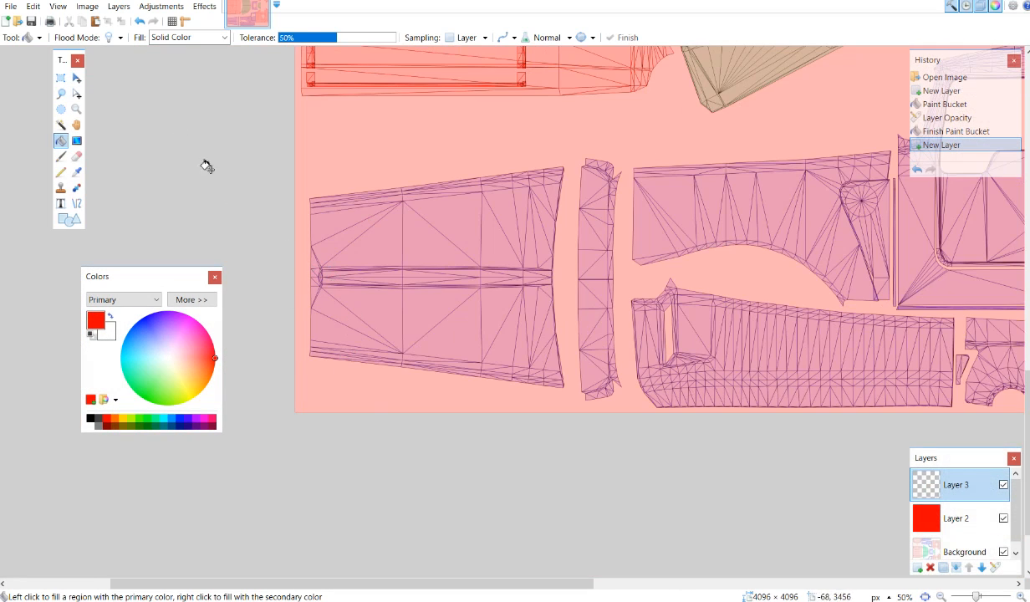
click(61, 80)
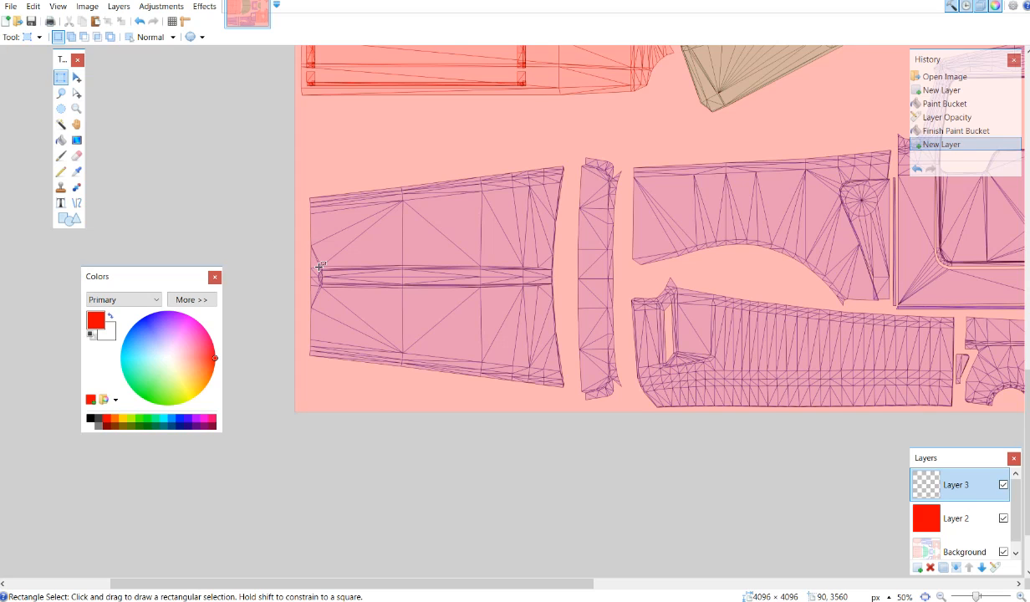
drag(319, 268, 552, 284)
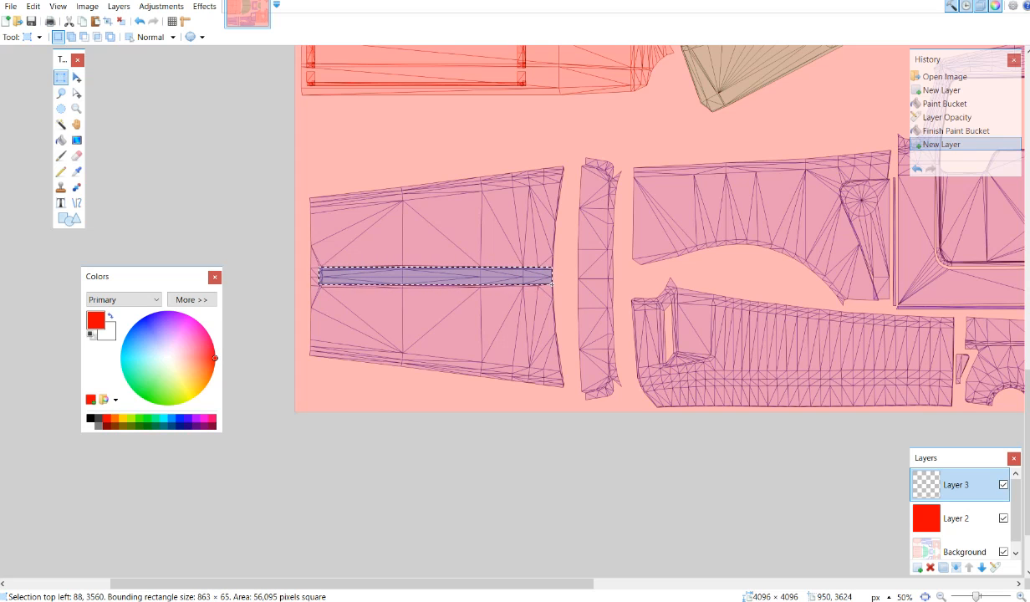
drag(552, 283, 553, 284)
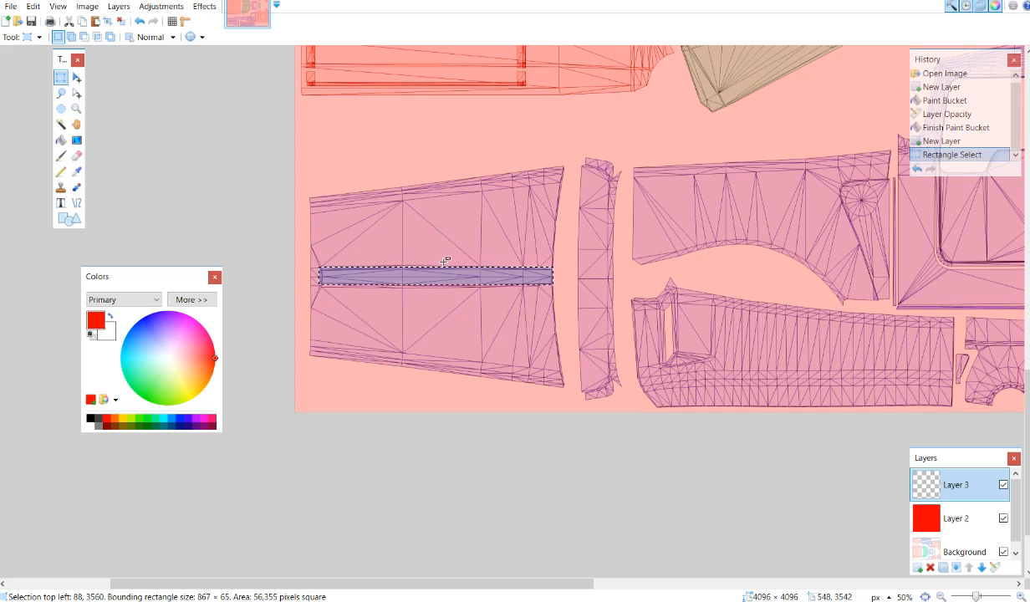
Step: Fill the selected centre strip with white using the Paint Bucket and clear the selection
click(89, 426)
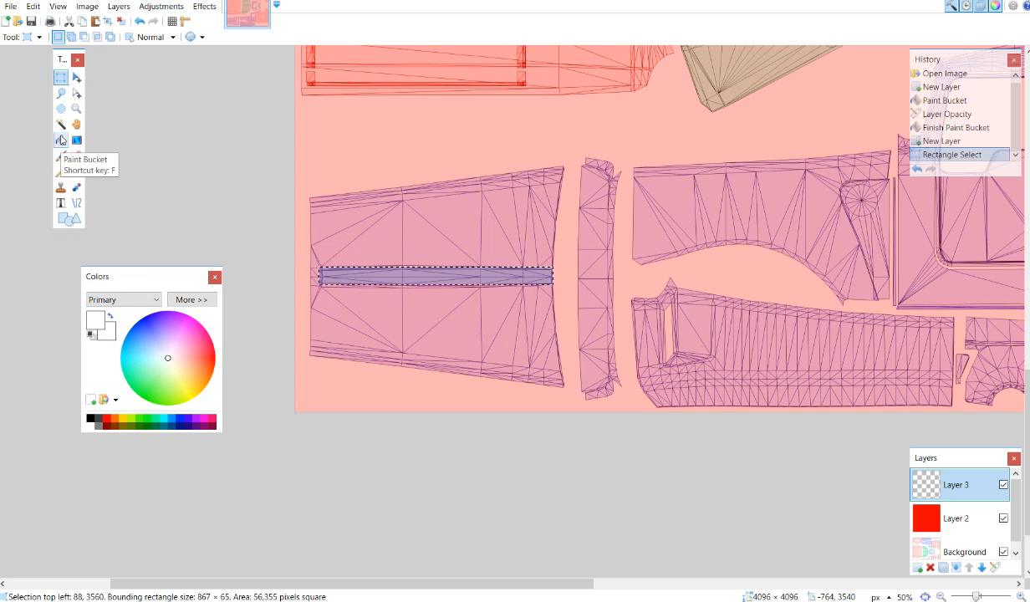
click(61, 142)
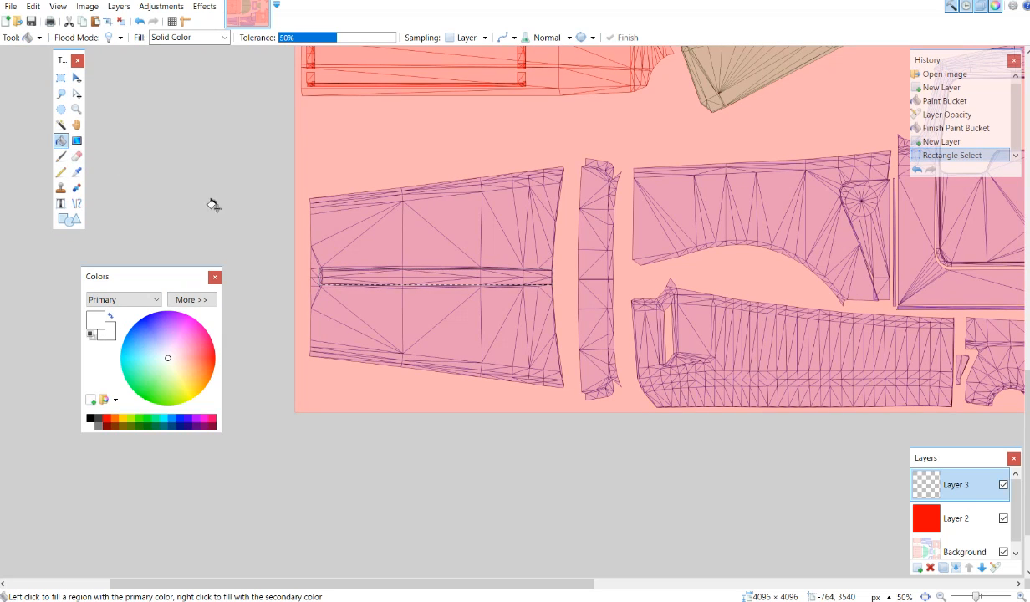
click(404, 280)
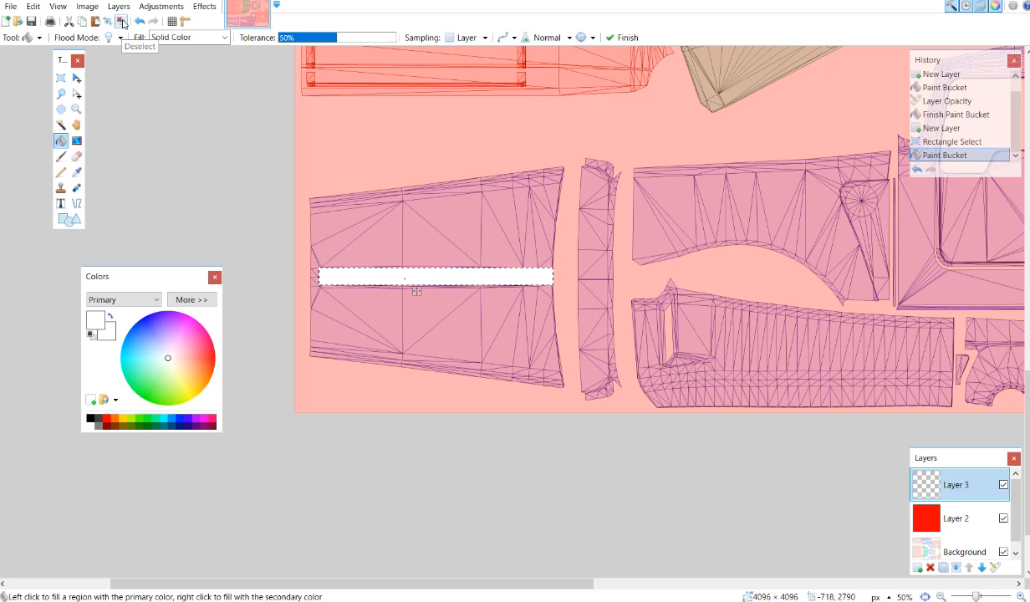
click(119, 22)
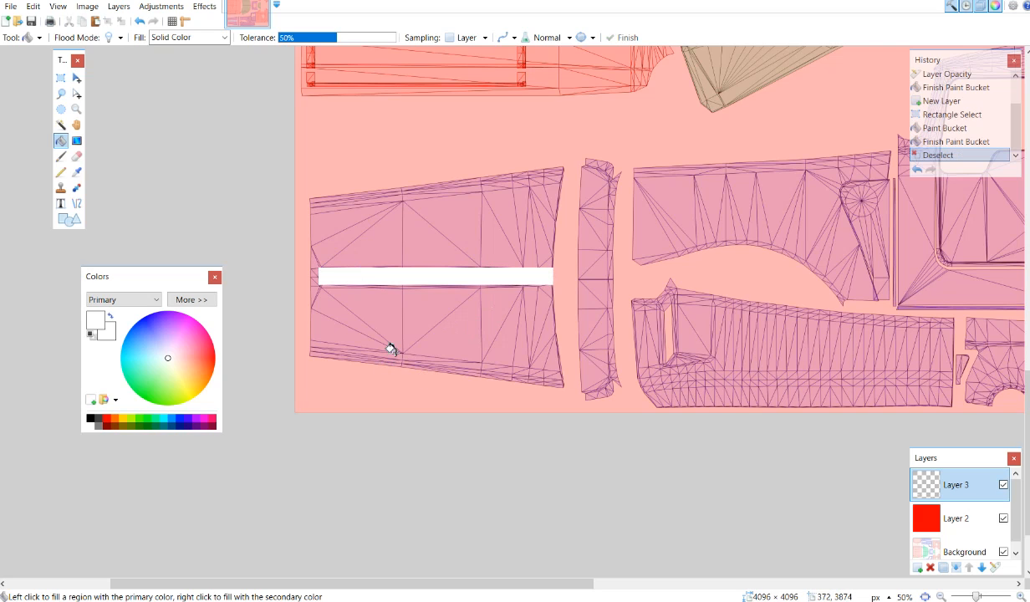
Step: Fill an upright rectangle of about 147 × 307 px with white beside the cutout in the long panel at the template's bottom edge, and deselect
scroll(391, 348, down, 2)
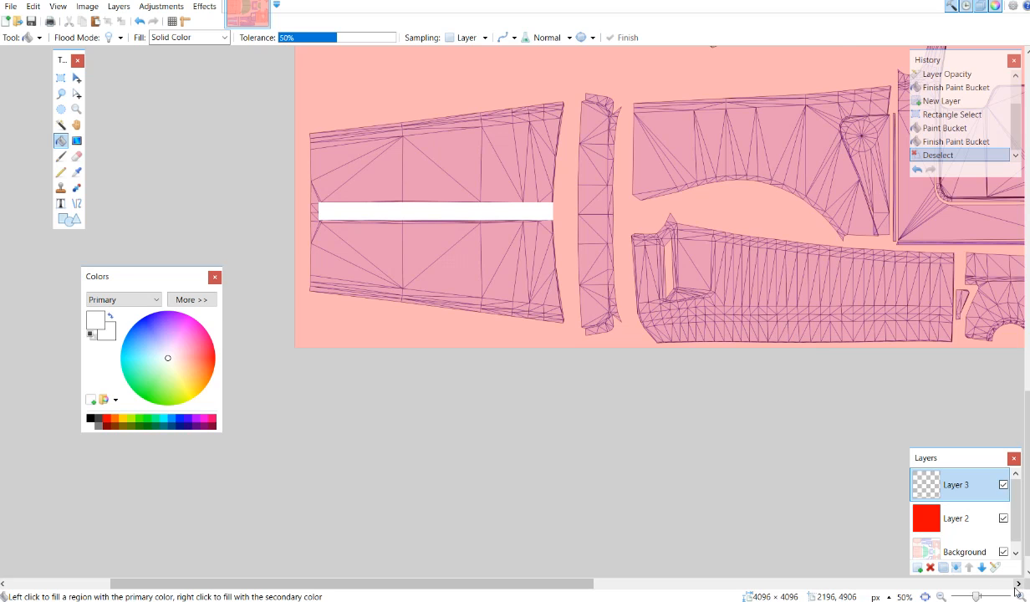
drag(1023, 584, 1019, 590)
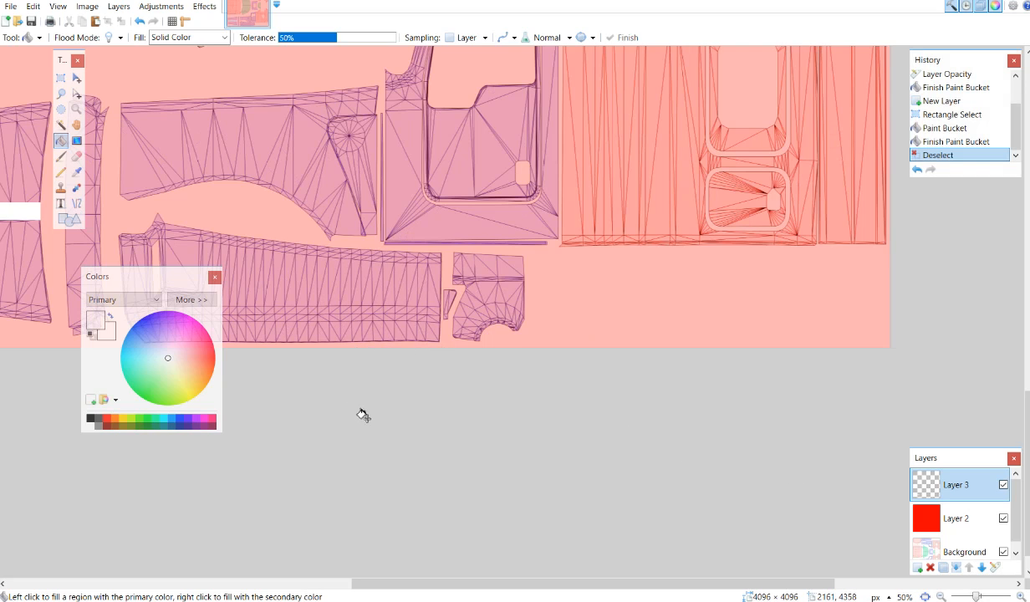
drag(538, 582, 452, 583)
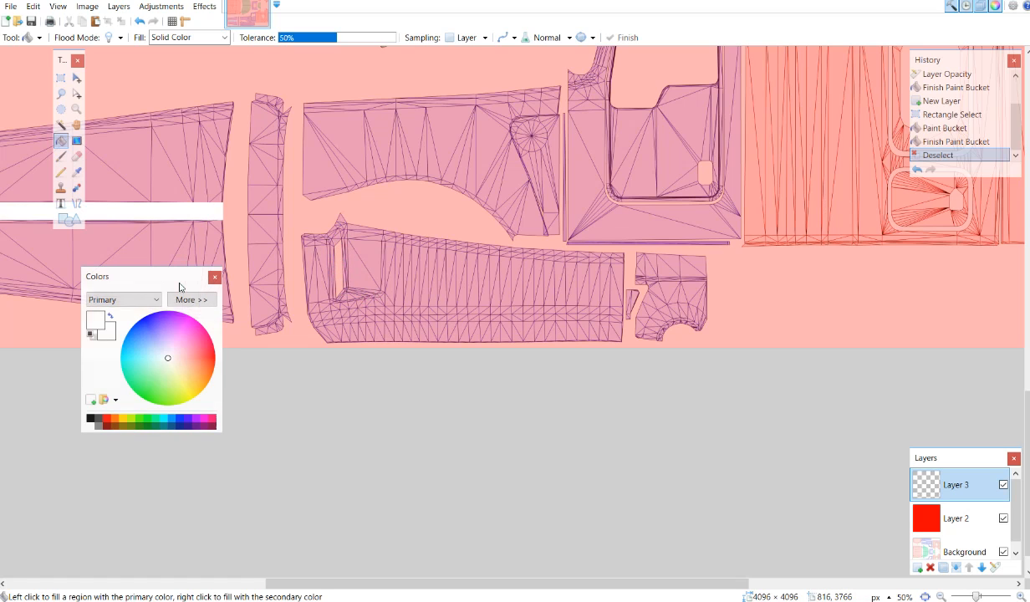
click(60, 81)
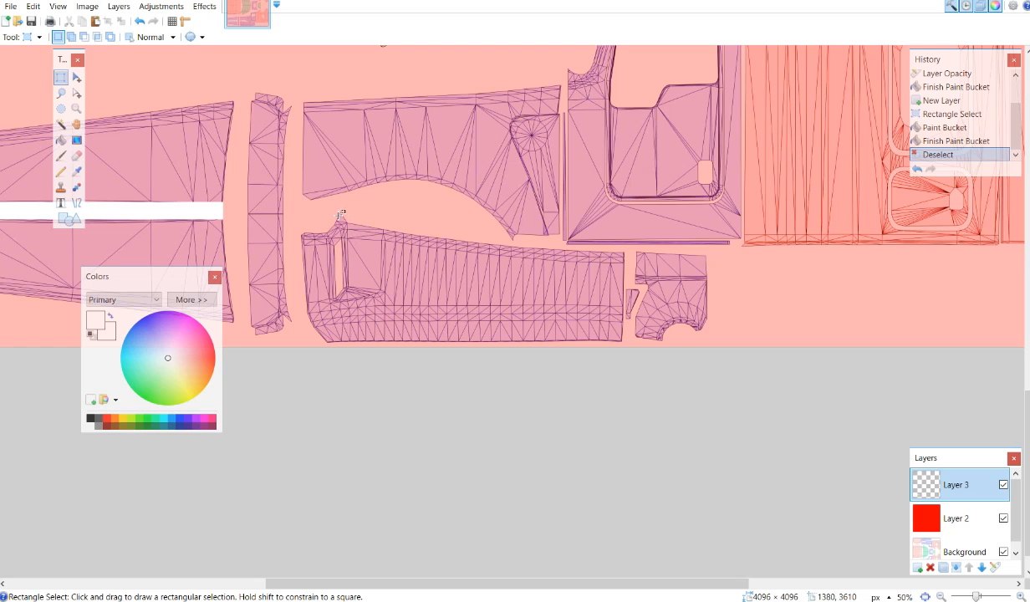
drag(340, 216, 357, 285)
drag(341, 217, 380, 297)
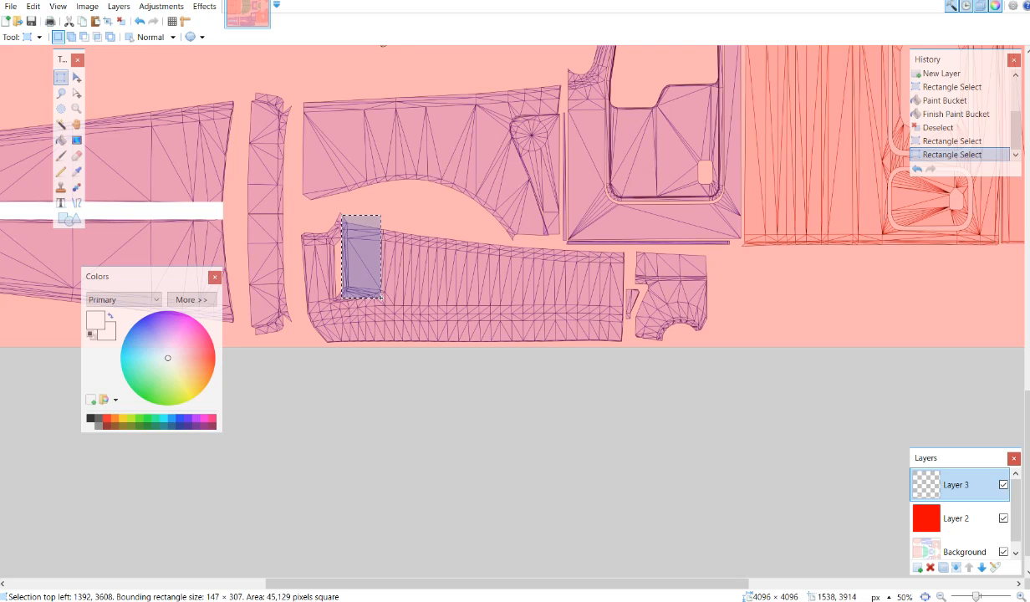
drag(381, 297, 381, 298)
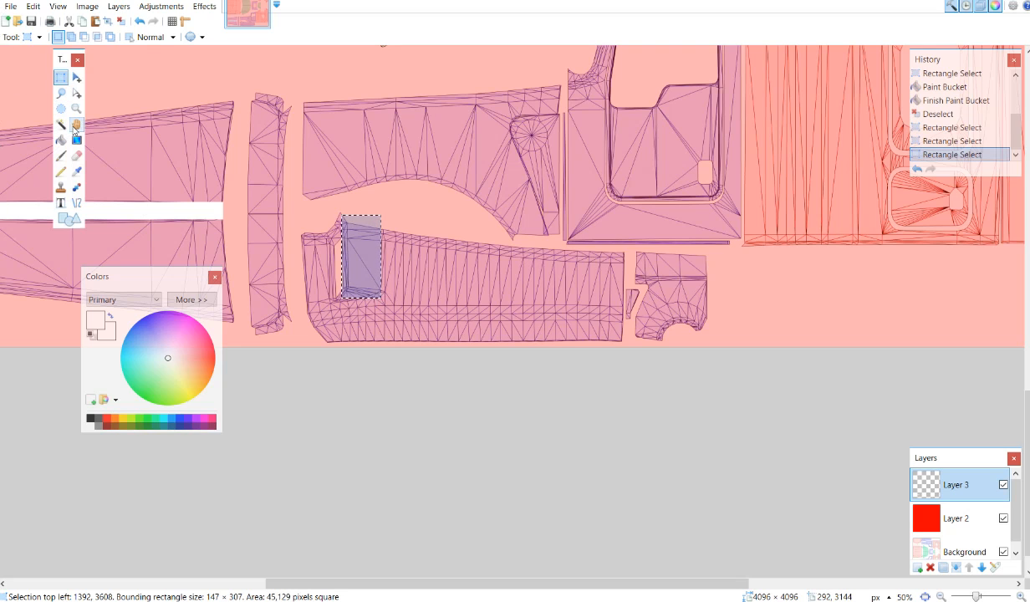
click(60, 141)
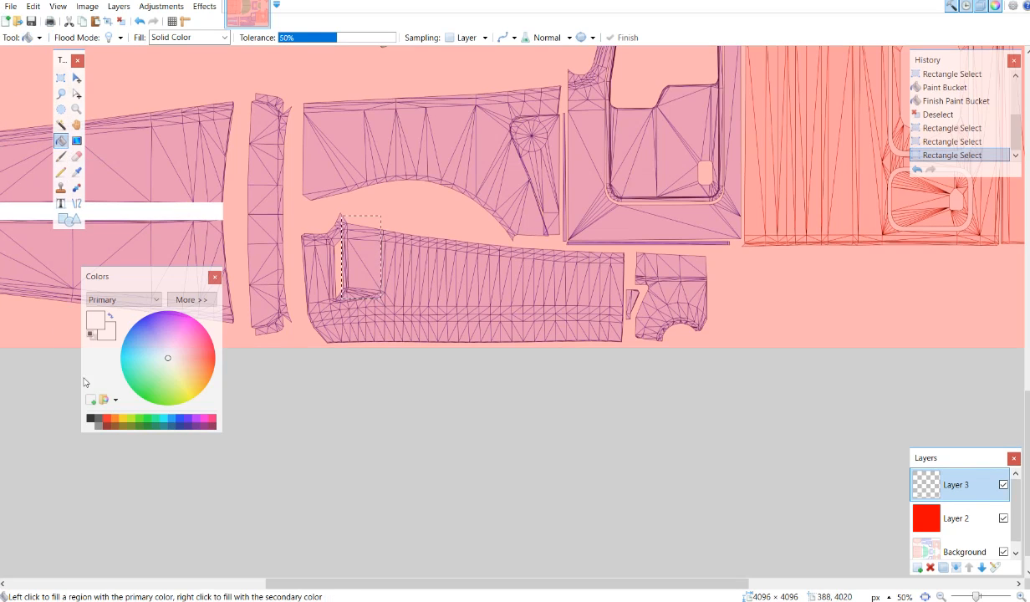
click(366, 255)
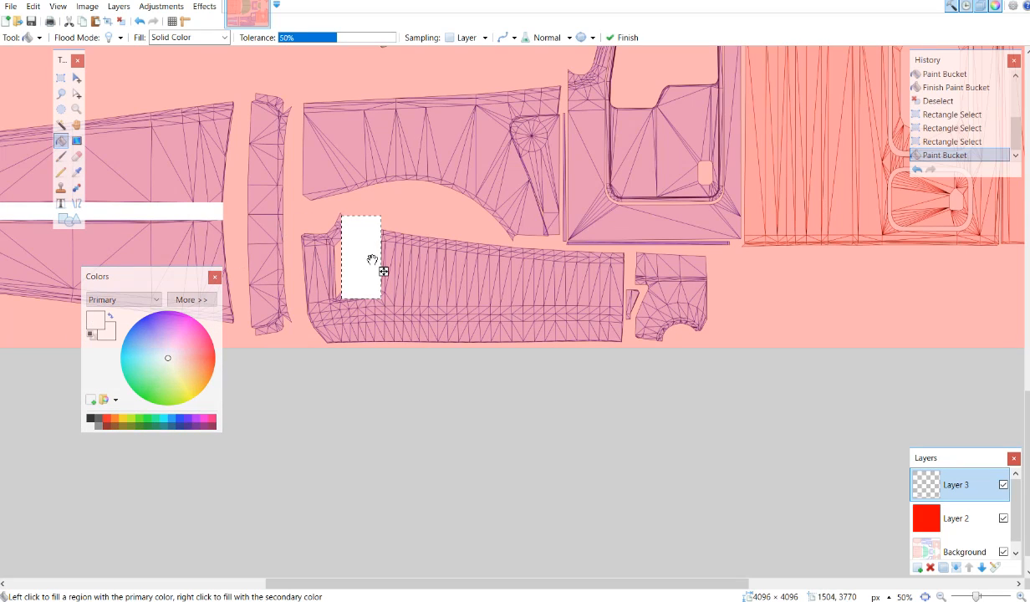
click(119, 23)
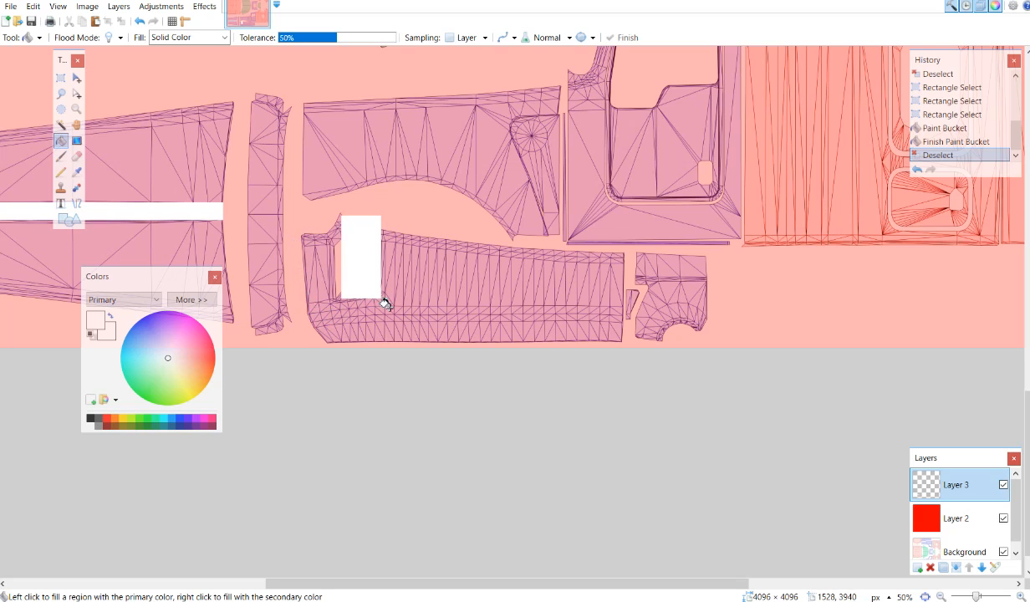
Step: Extend the upright white block downward by filling an overlapping selection of about 145 × 99 px with white, and deselect
click(61, 77)
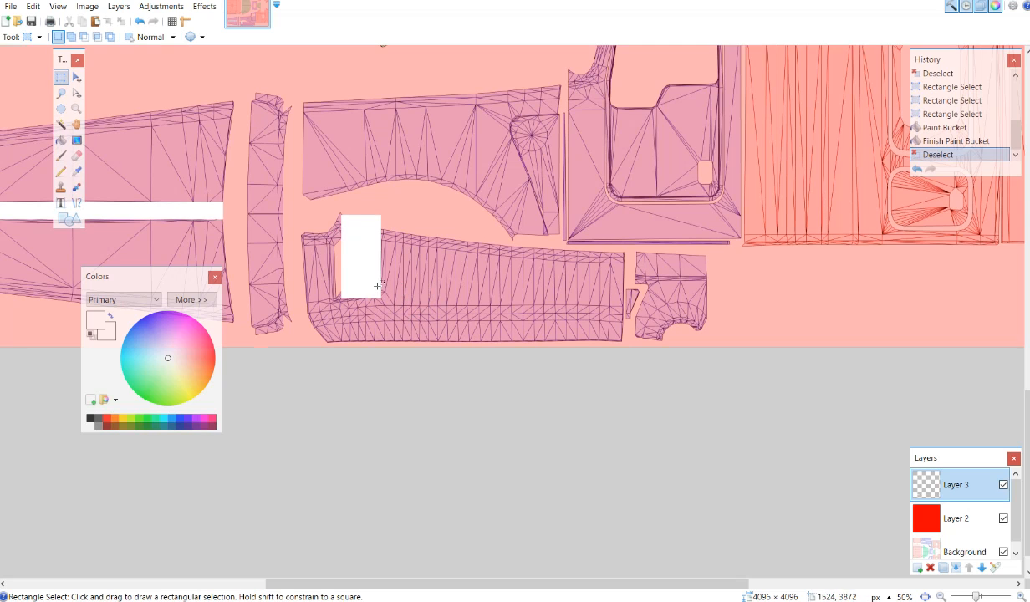
drag(381, 283, 345, 309)
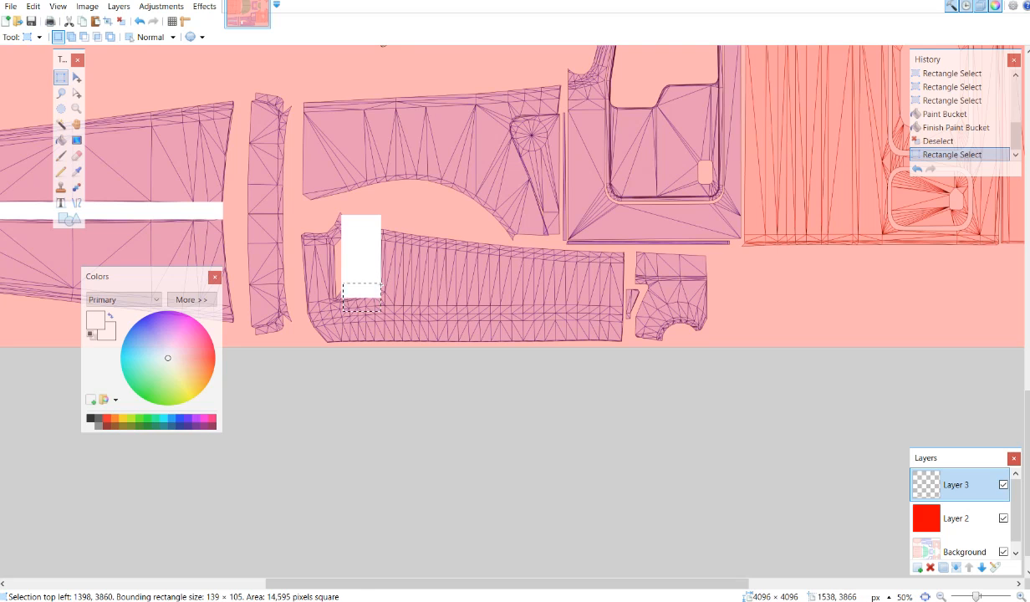
drag(382, 286, 341, 312)
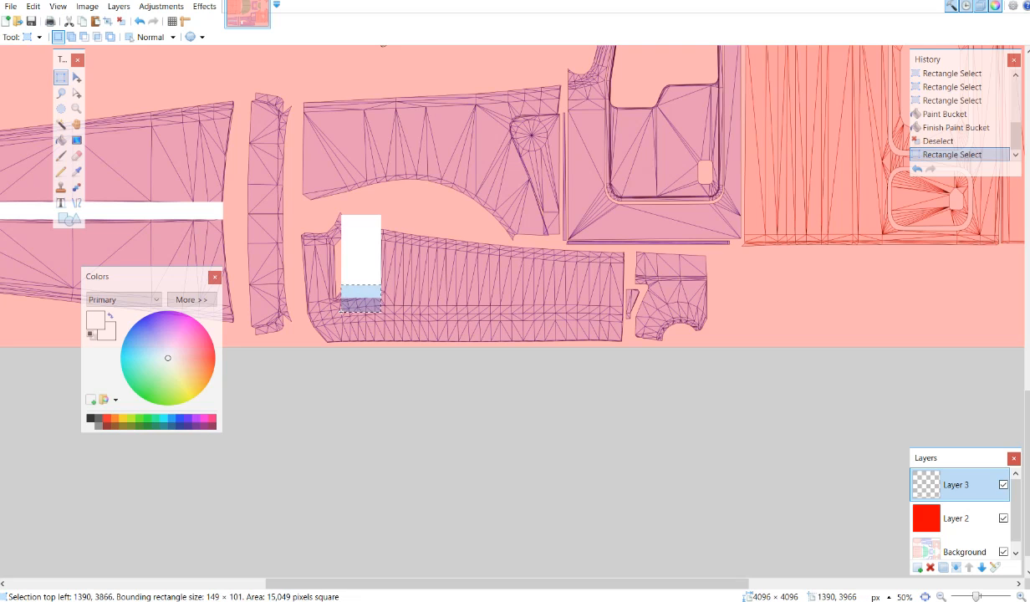
drag(341, 311, 341, 311)
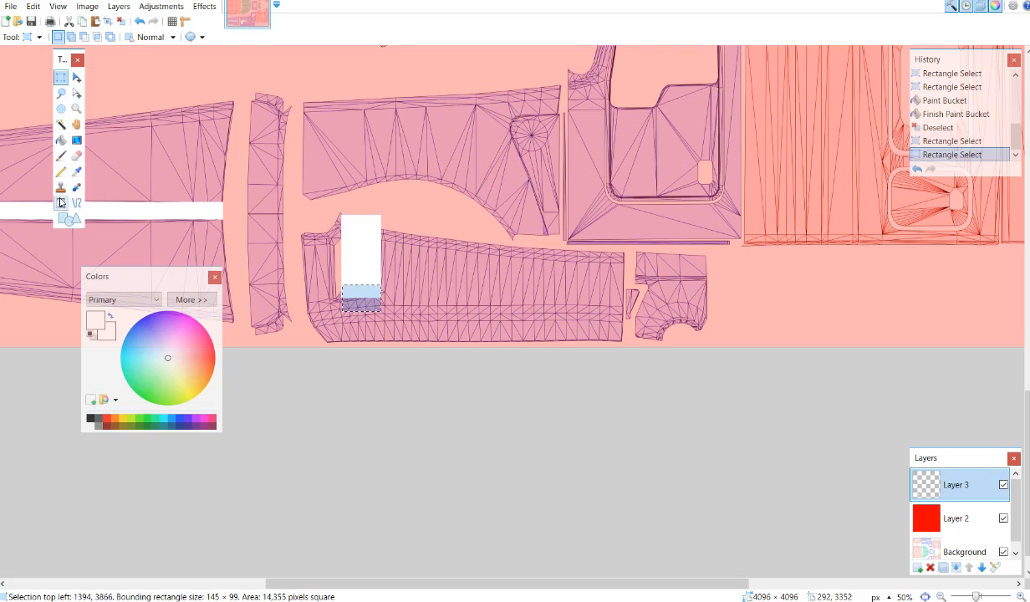
click(60, 139)
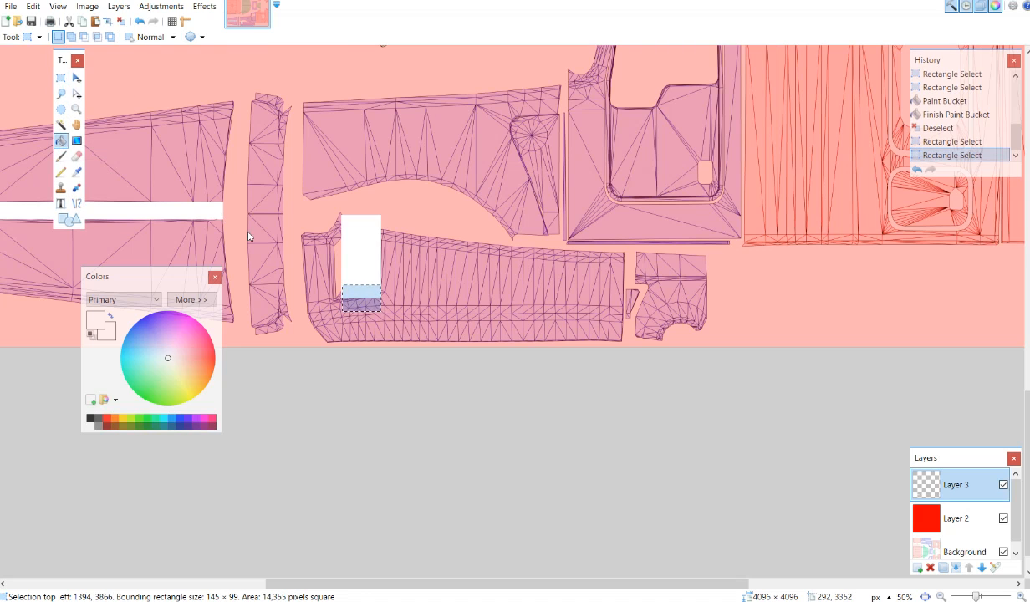
click(354, 297)
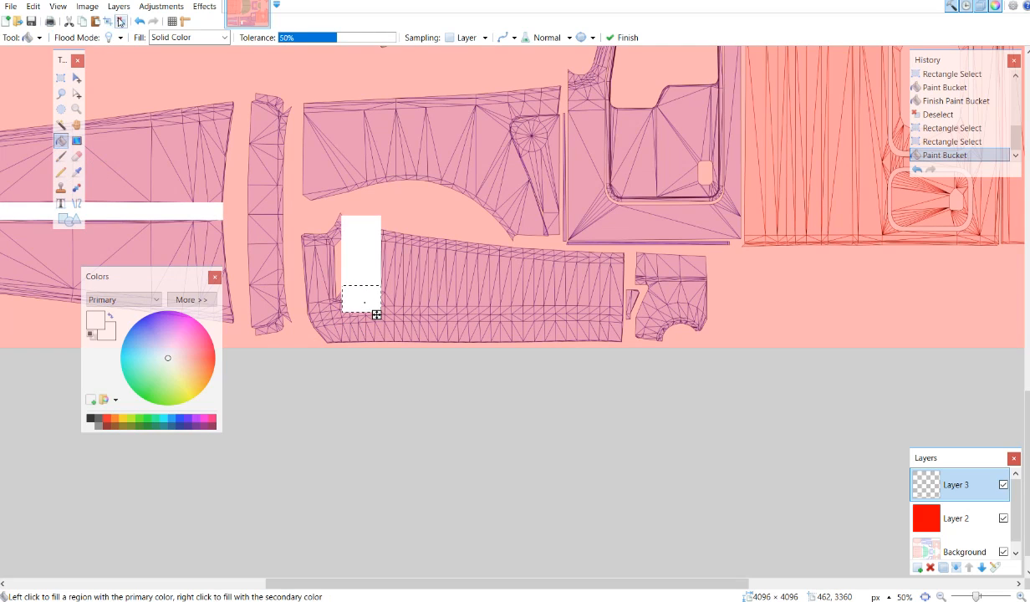
key(ctrl+d)
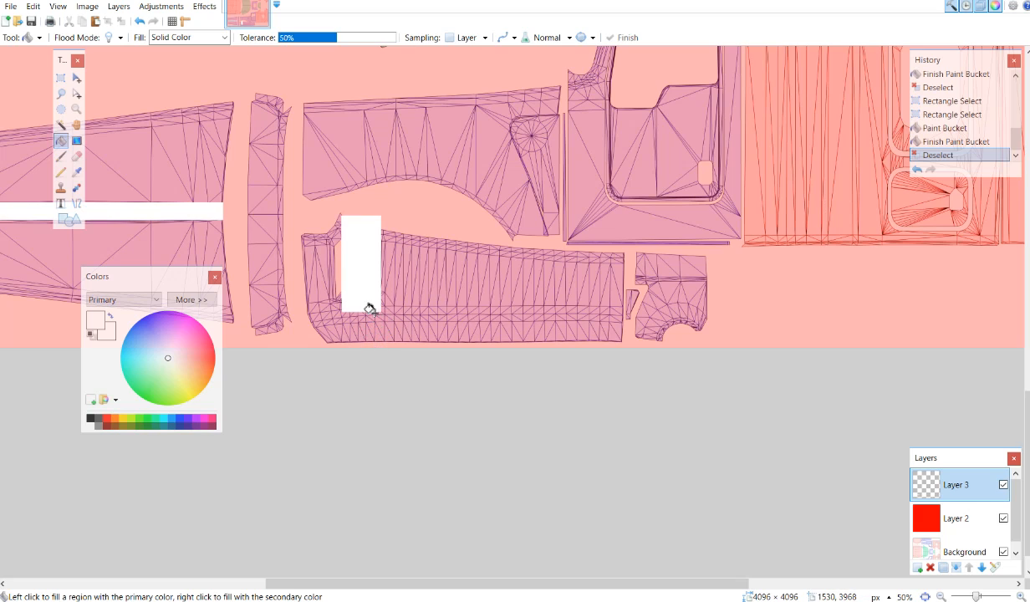
Step: Fill the lower-left corner of the long bottom panel, about 271 × 144 px, with white beneath the upright block, and deselect
click(60, 76)
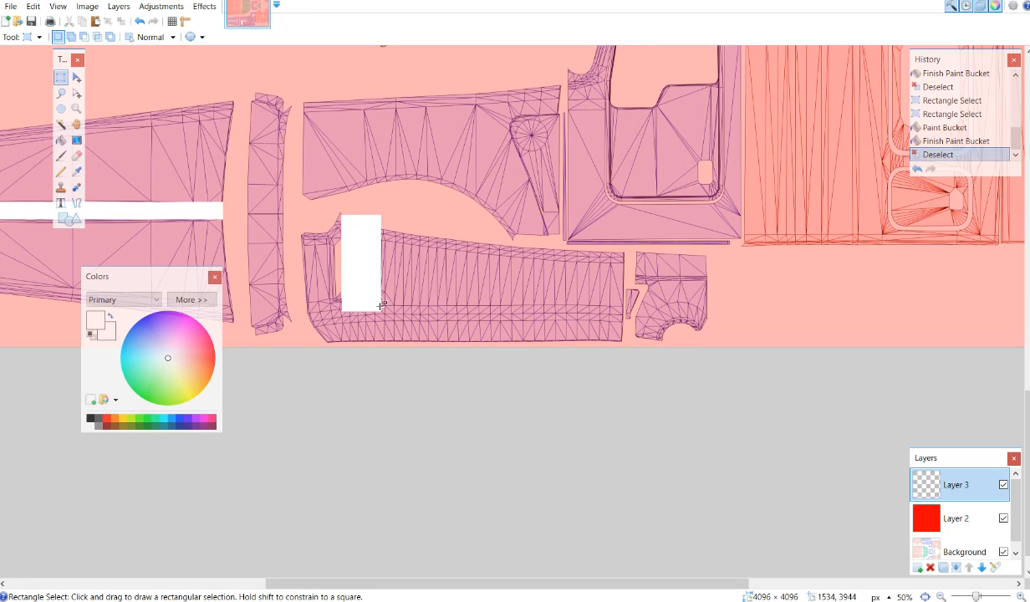
drag(381, 306, 308, 339)
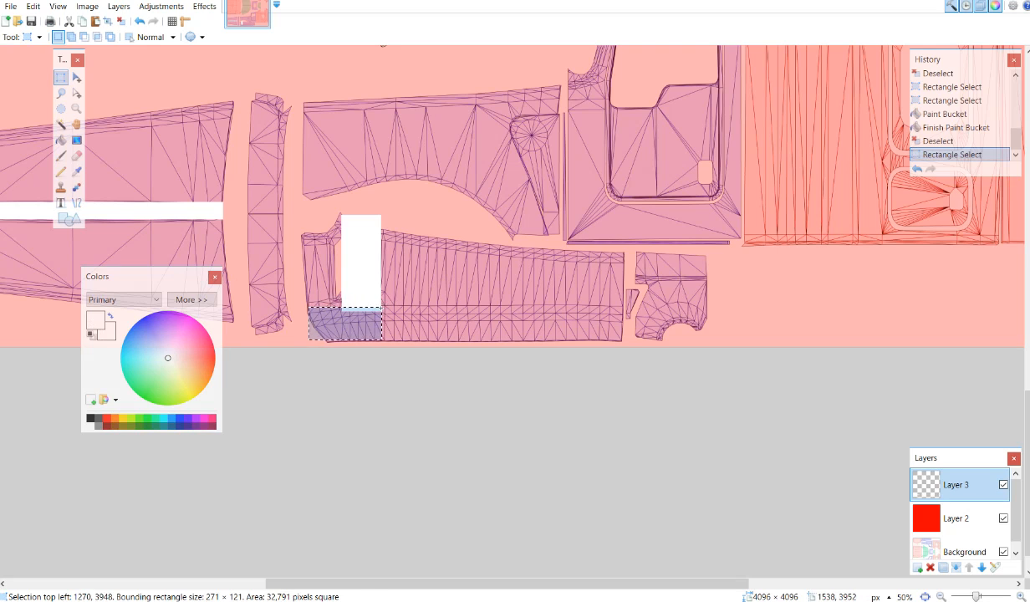
drag(381, 307, 307, 350)
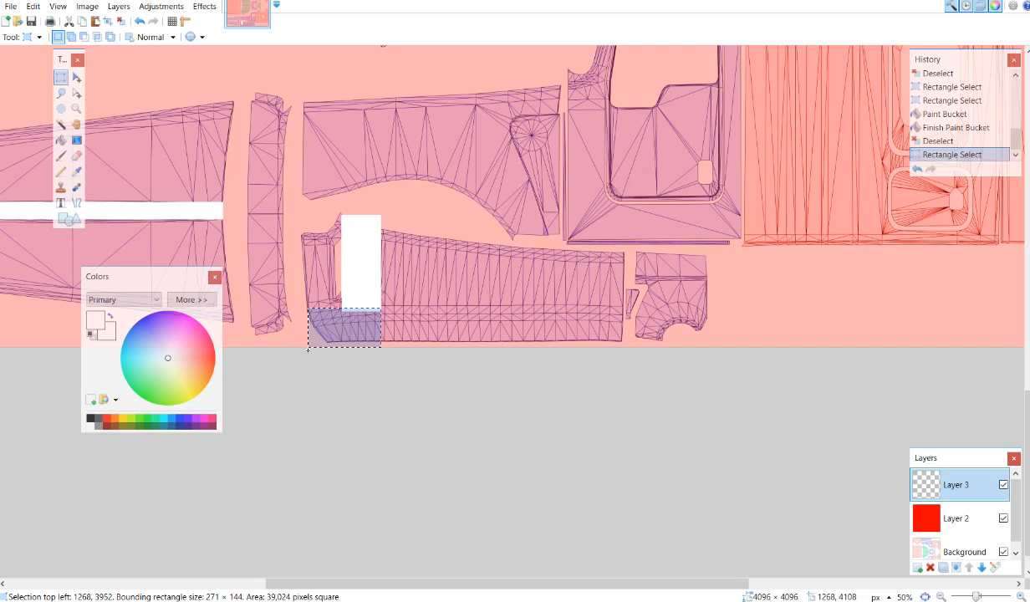
drag(308, 350, 307, 349)
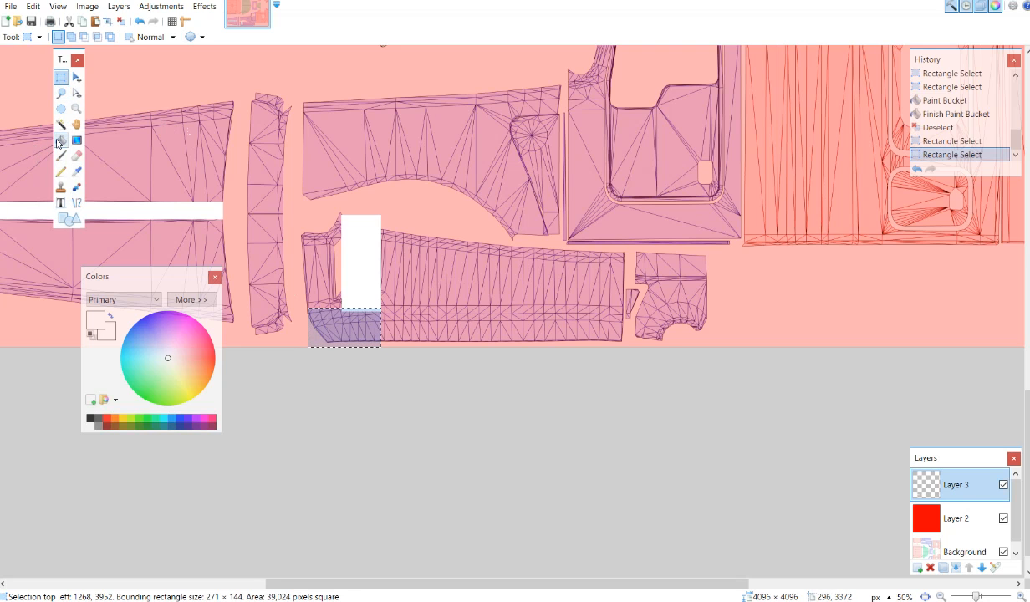
click(61, 139)
click(354, 321)
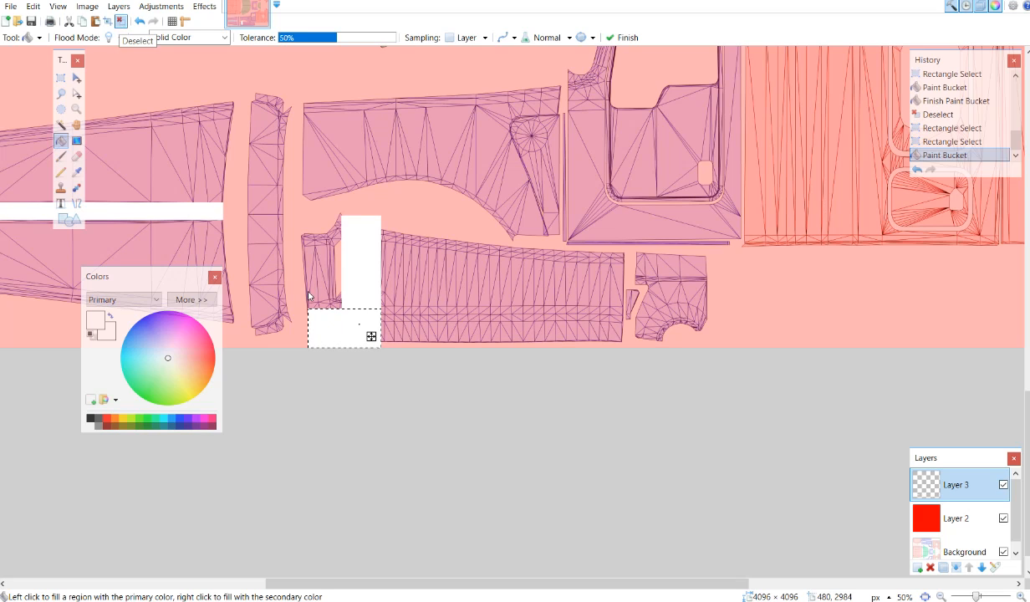
key(ctrl+d)
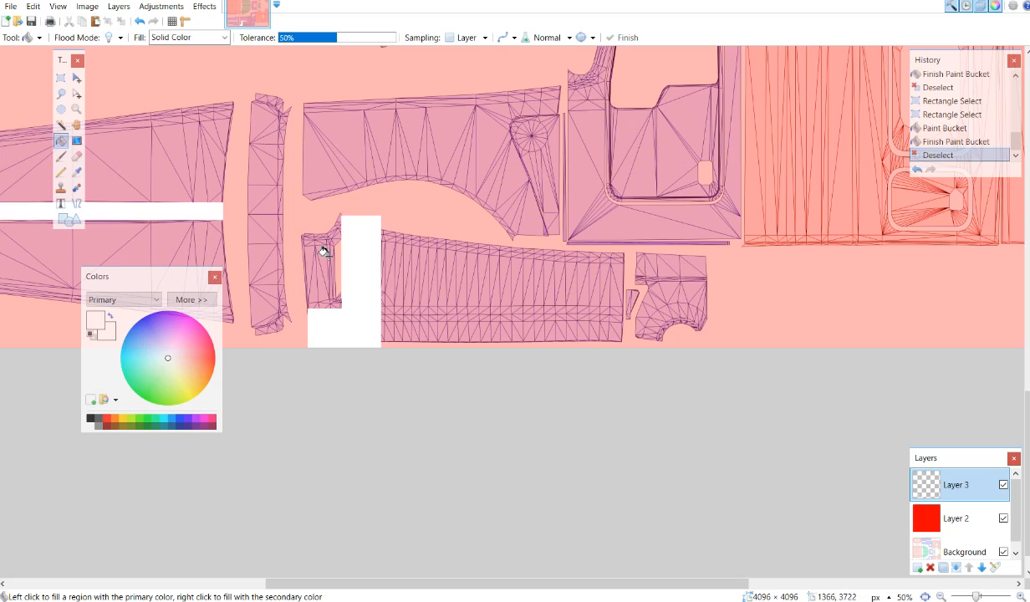
Step: Fill the panel section left of the narrow cutout, about 125 × 241 px, with white using the Paint Bucket, and deselect
click(64, 83)
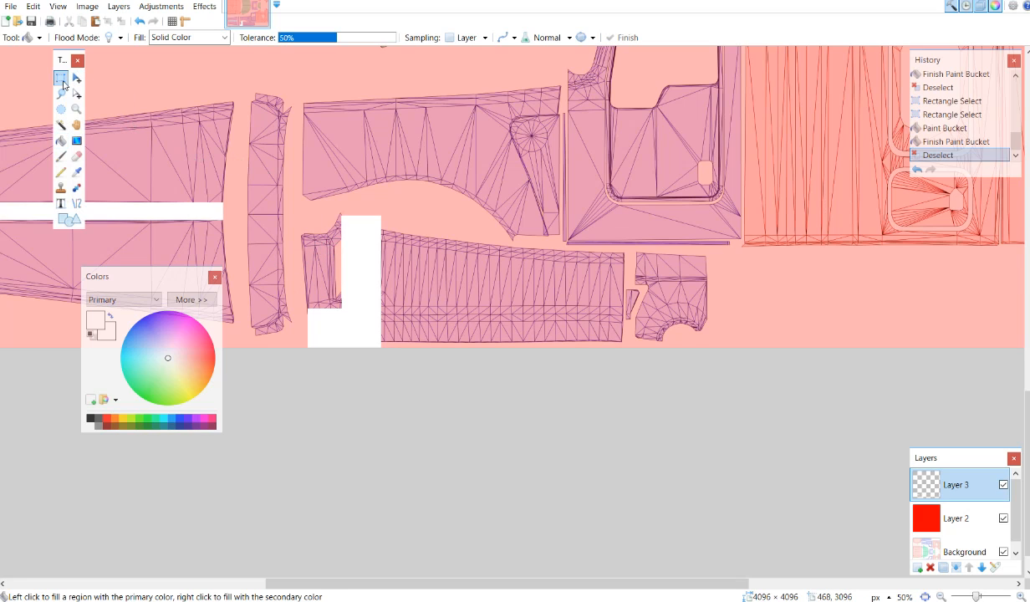
click(64, 82)
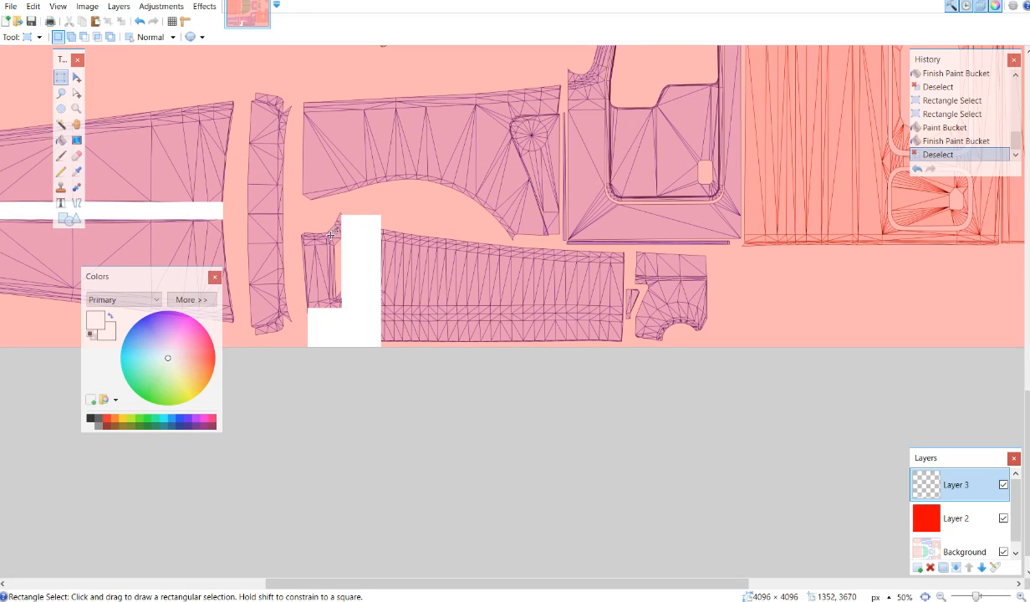
drag(333, 242, 298, 306)
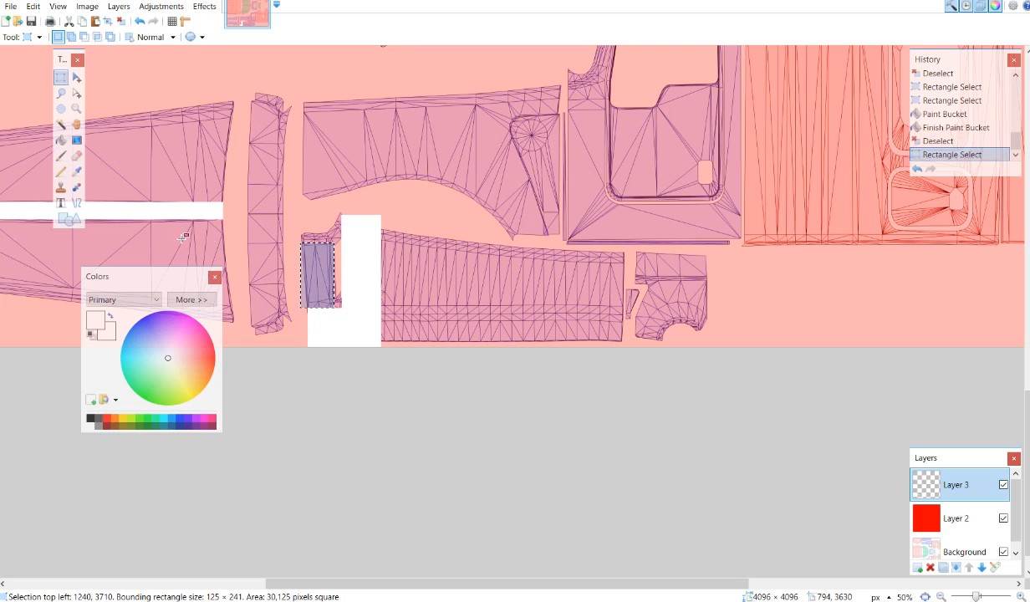
click(60, 140)
click(334, 301)
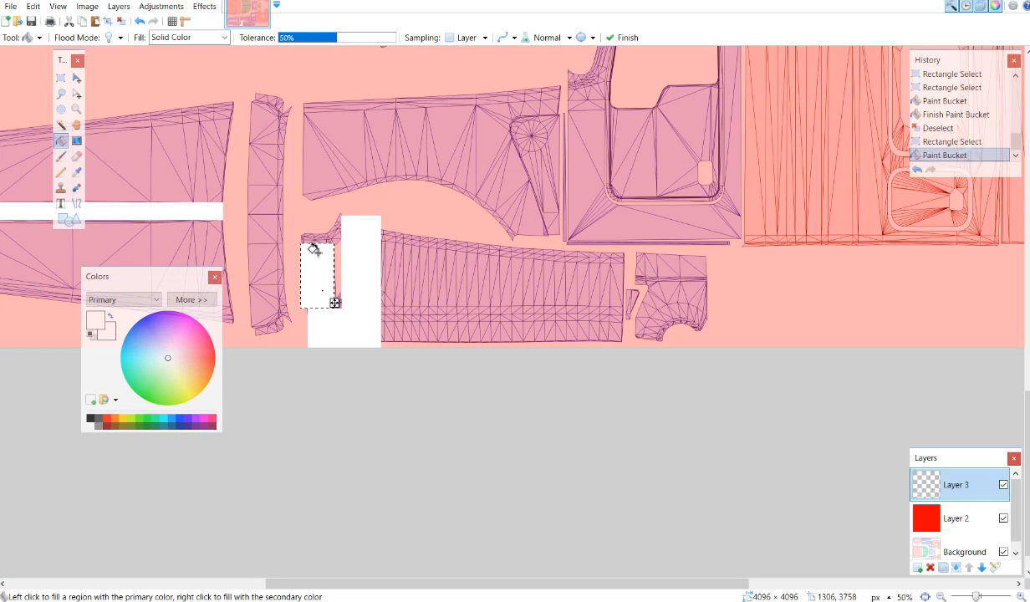
click(121, 21)
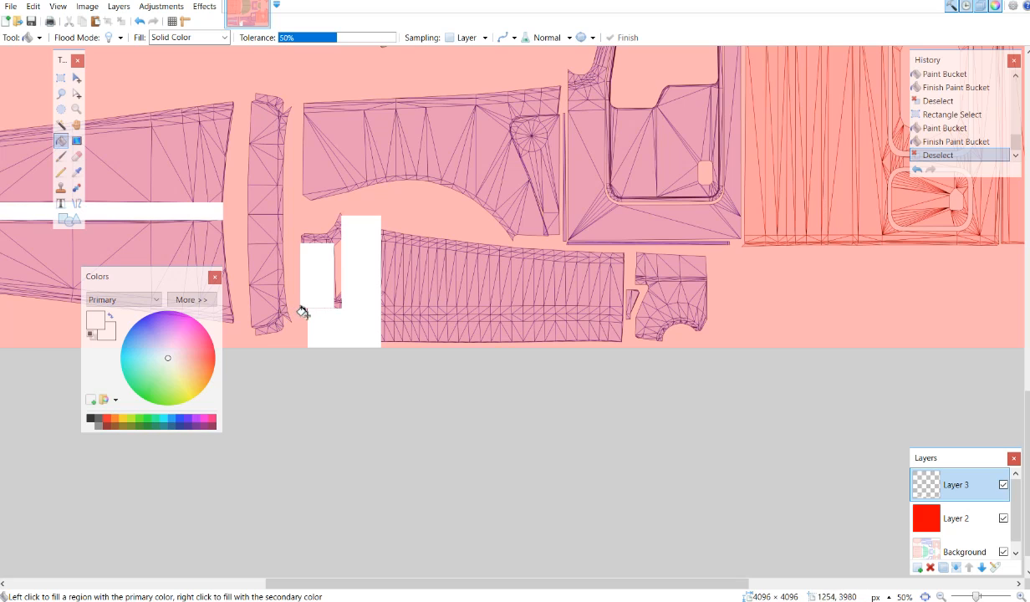
Step: Fill the notch on the panel's left edge, between the two white blocks, with white over about 51 × 81 px, and deselect
click(60, 77)
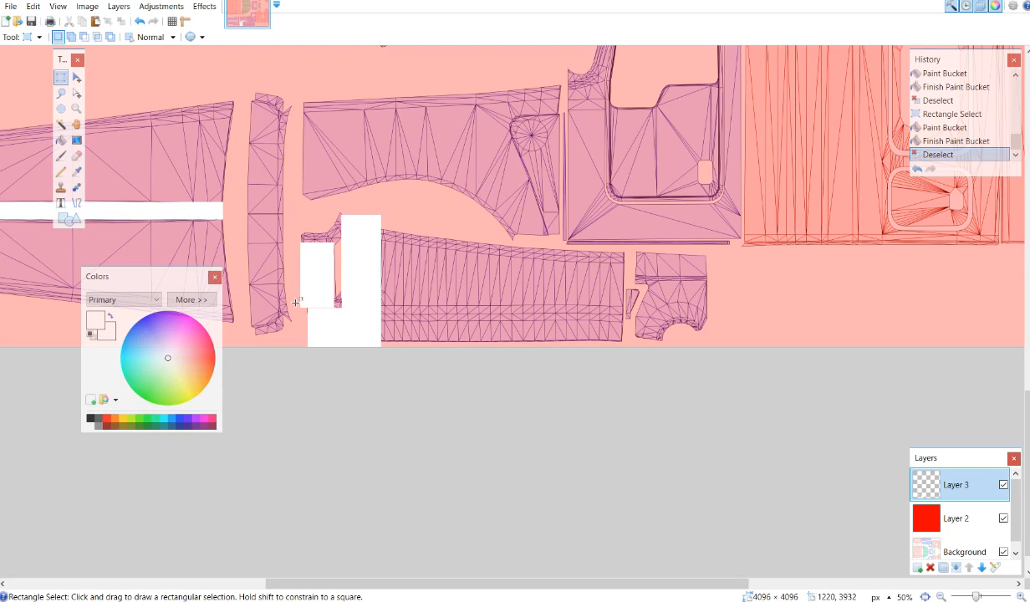
drag(303, 324, 314, 303)
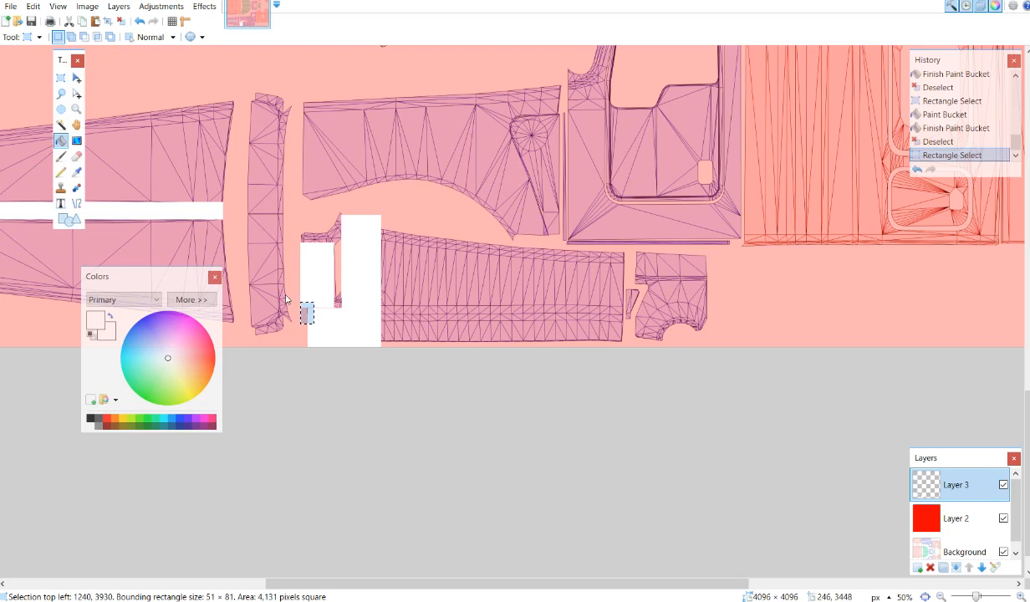
click(60, 140)
click(310, 315)
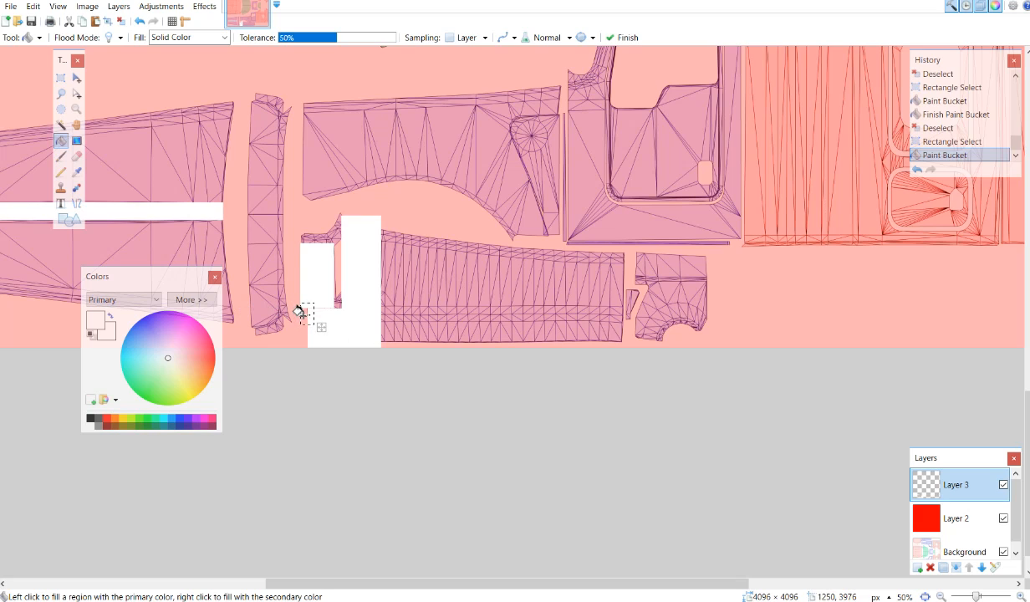
click(298, 312)
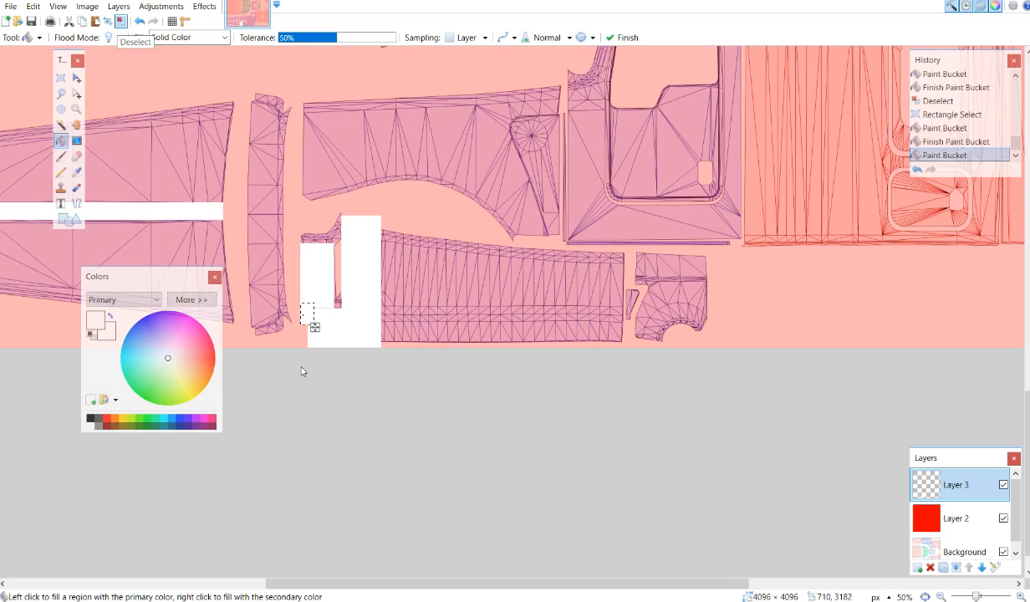
key(ctrl+d)
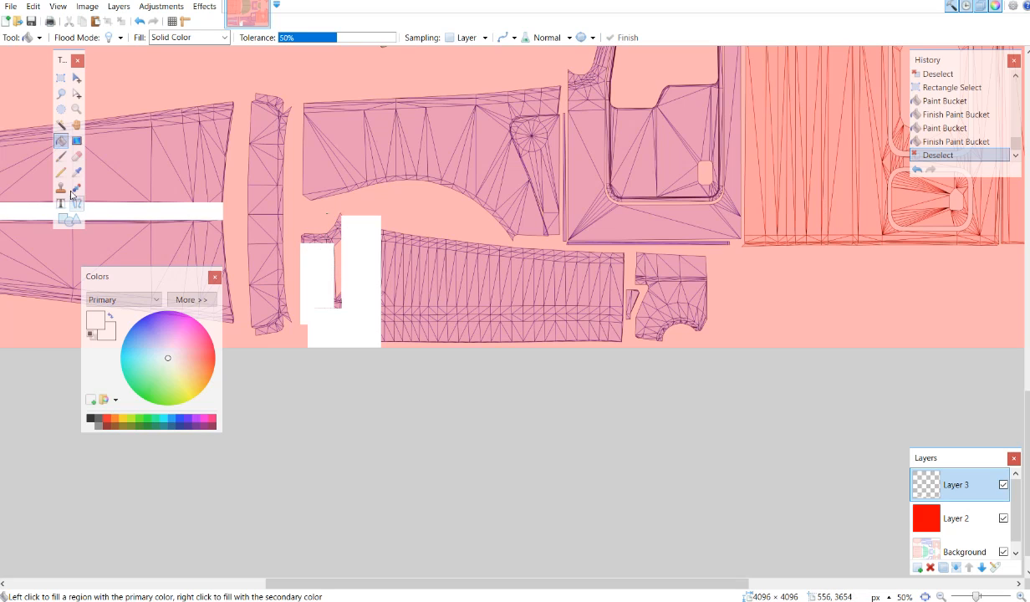
Step: Fill the small patch at the lower end of the narrow cutout, about 37 × 77 px, with white and deselect
click(60, 78)
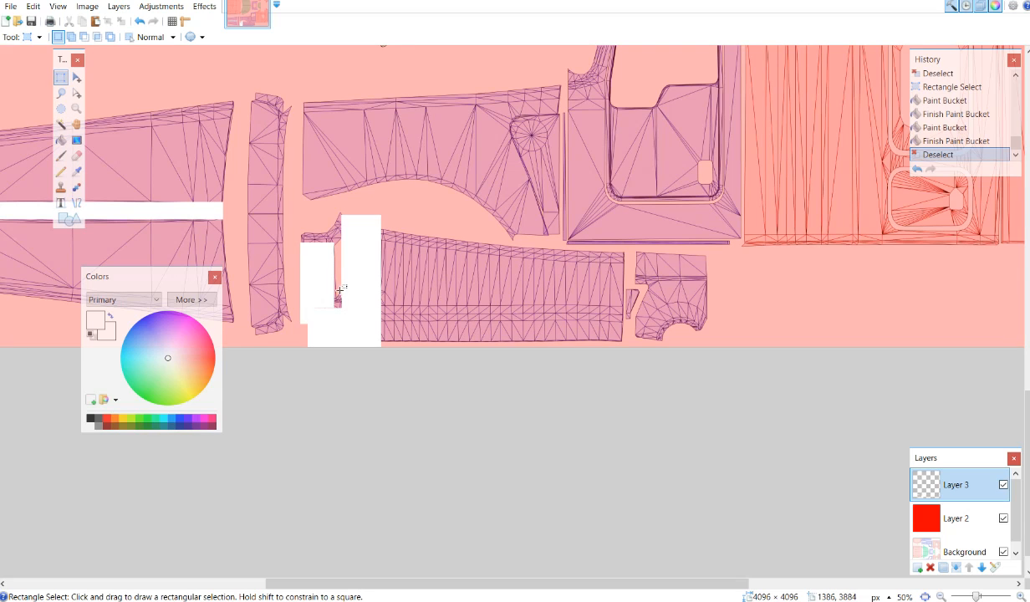
drag(337, 286, 324, 311)
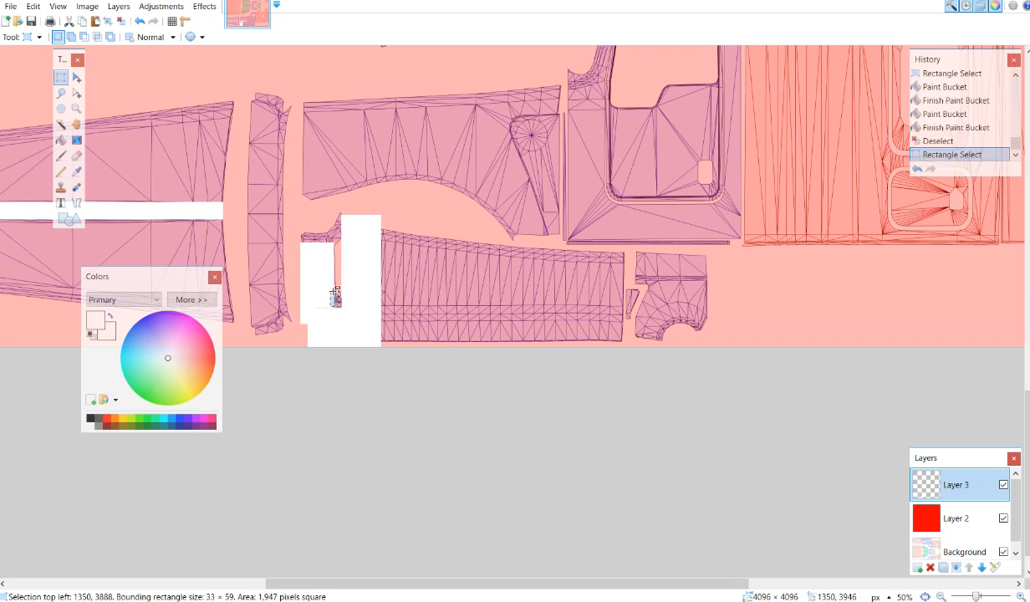
click(340, 287)
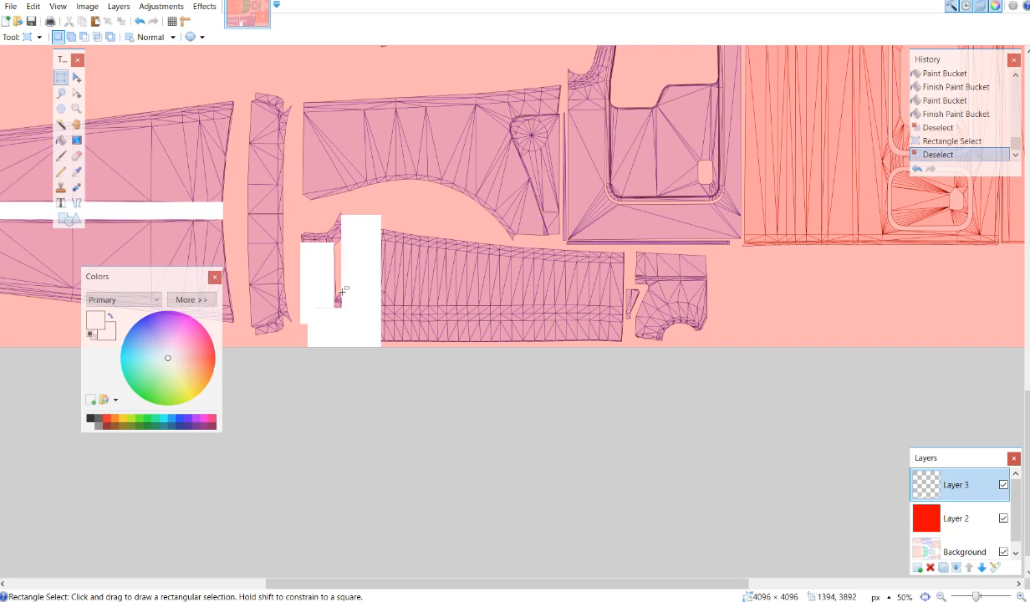
drag(342, 292, 333, 312)
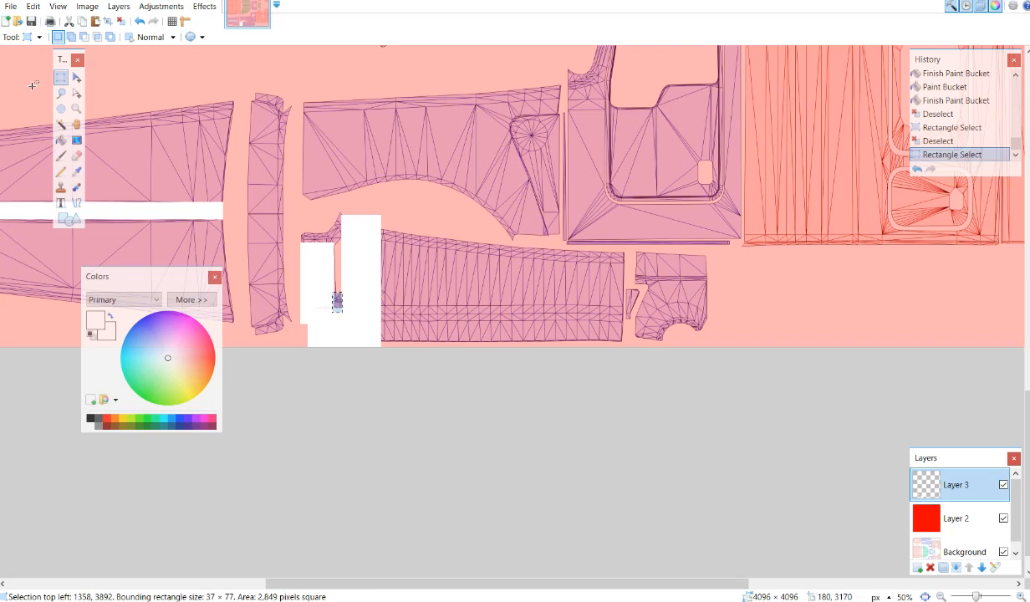
click(60, 140)
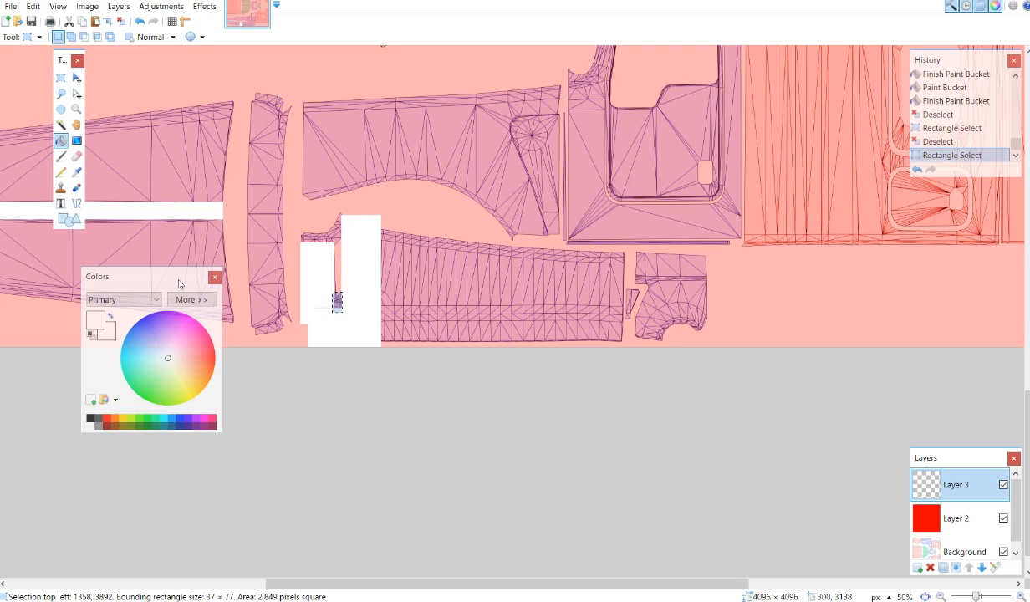
click(333, 299)
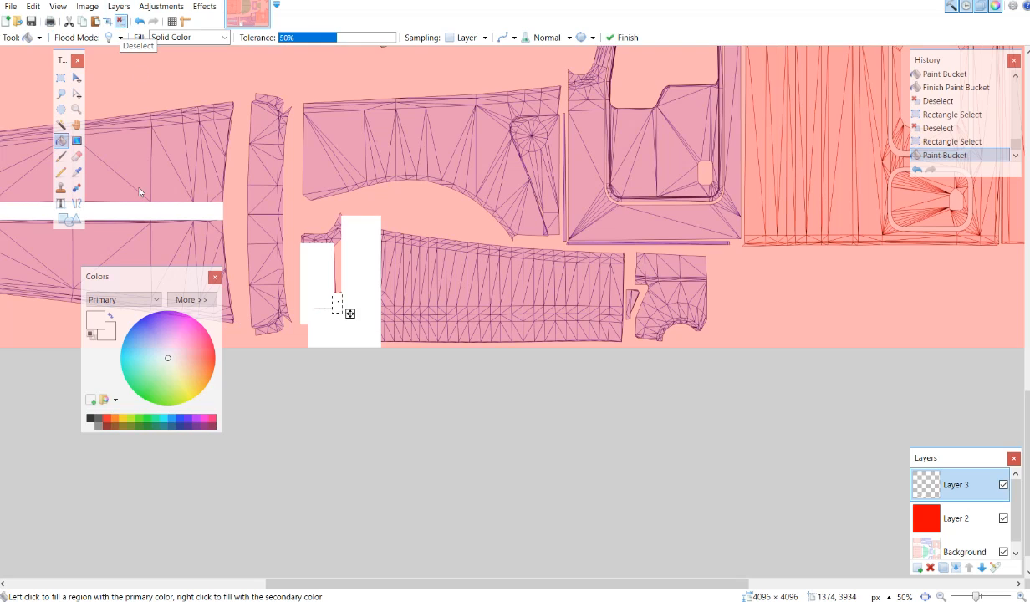
key(ctrl+d)
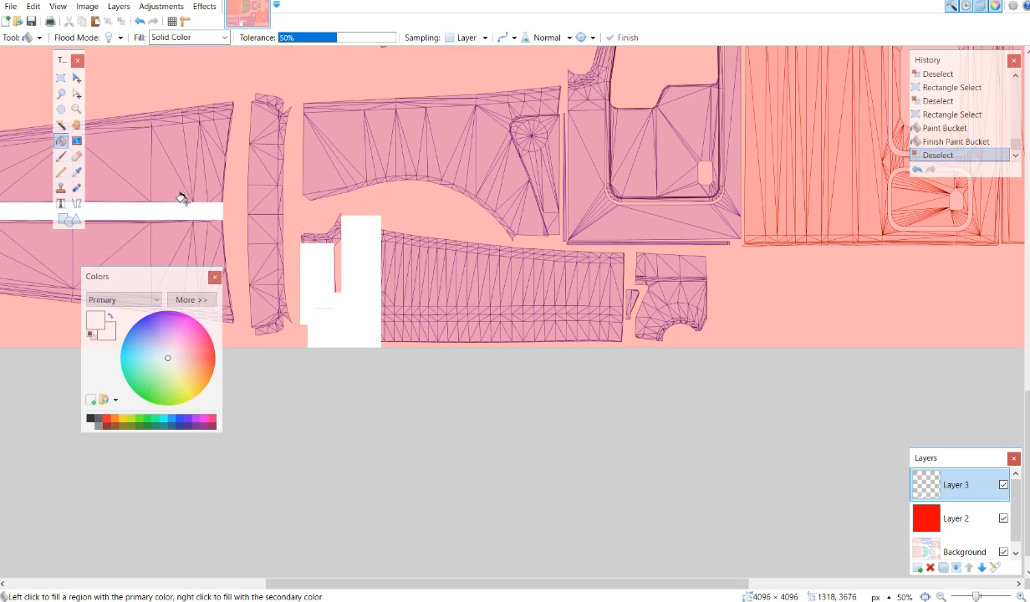
Step: Fill the panel's upper-left corner above the cutout, about 177 × 117 px, with white and deselect
click(60, 77)
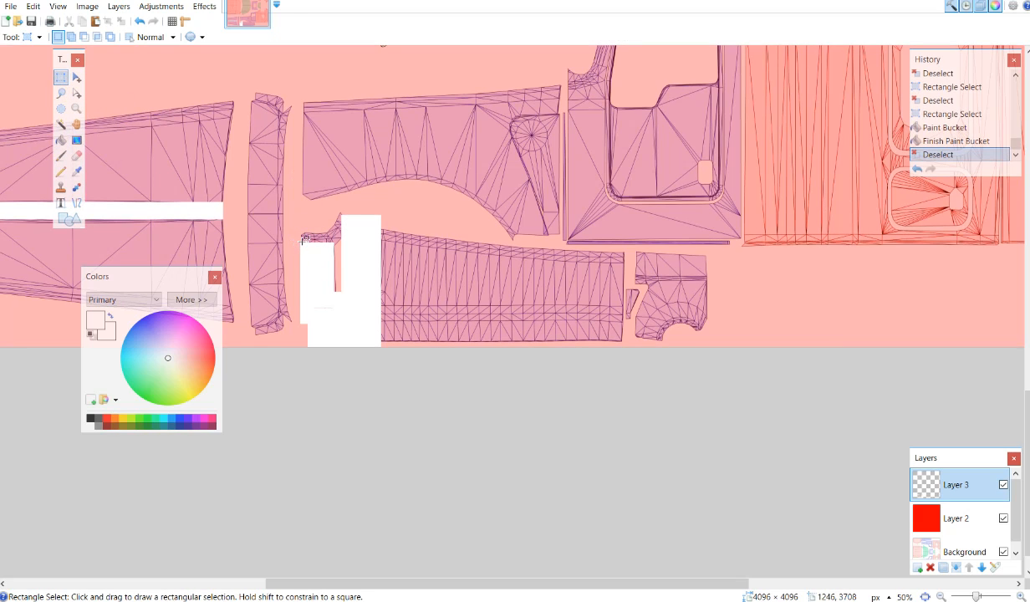
drag(301, 241, 345, 215)
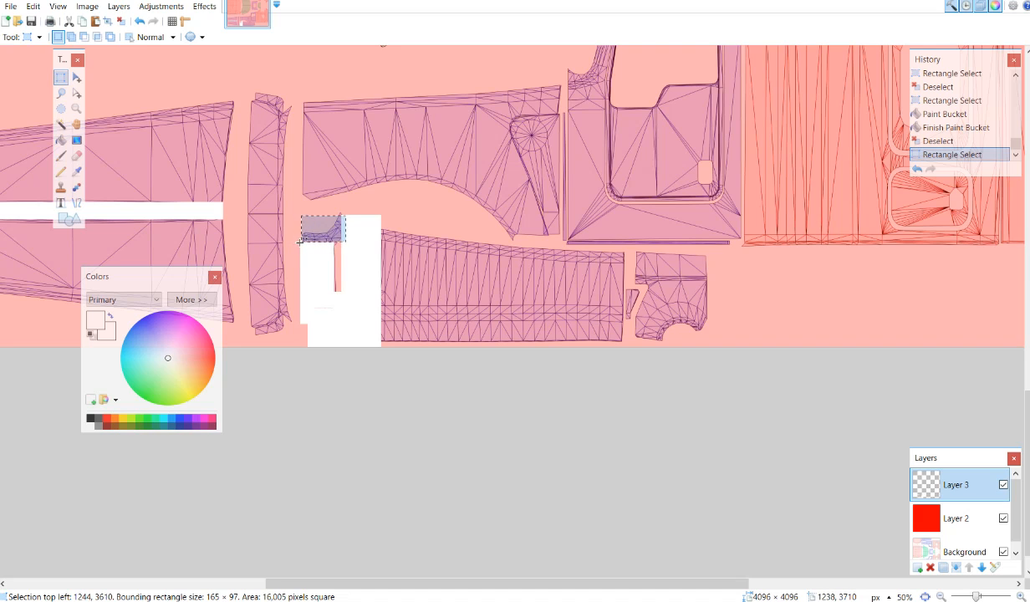
drag(301, 241, 347, 212)
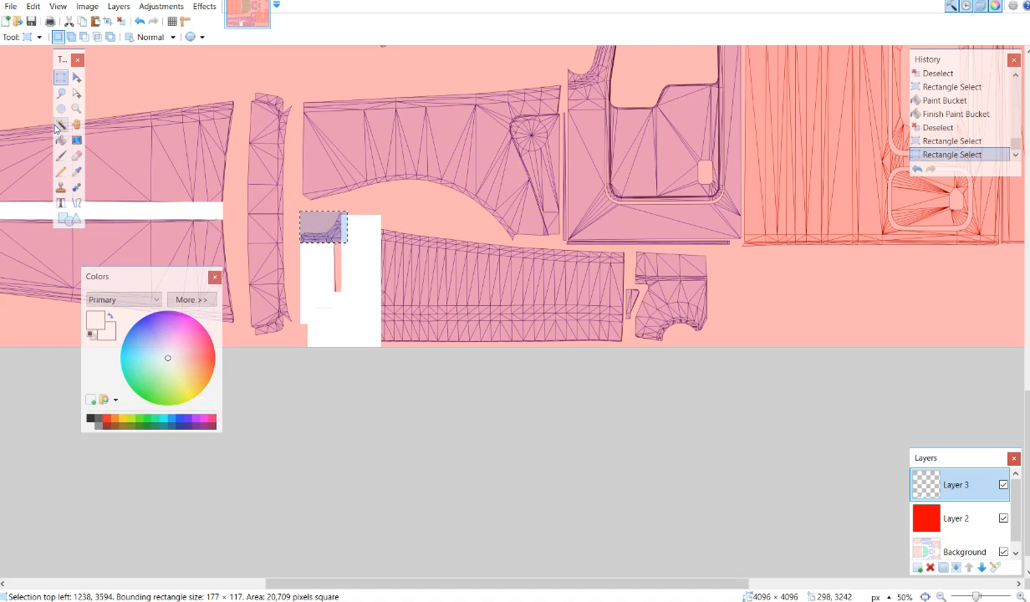
click(60, 140)
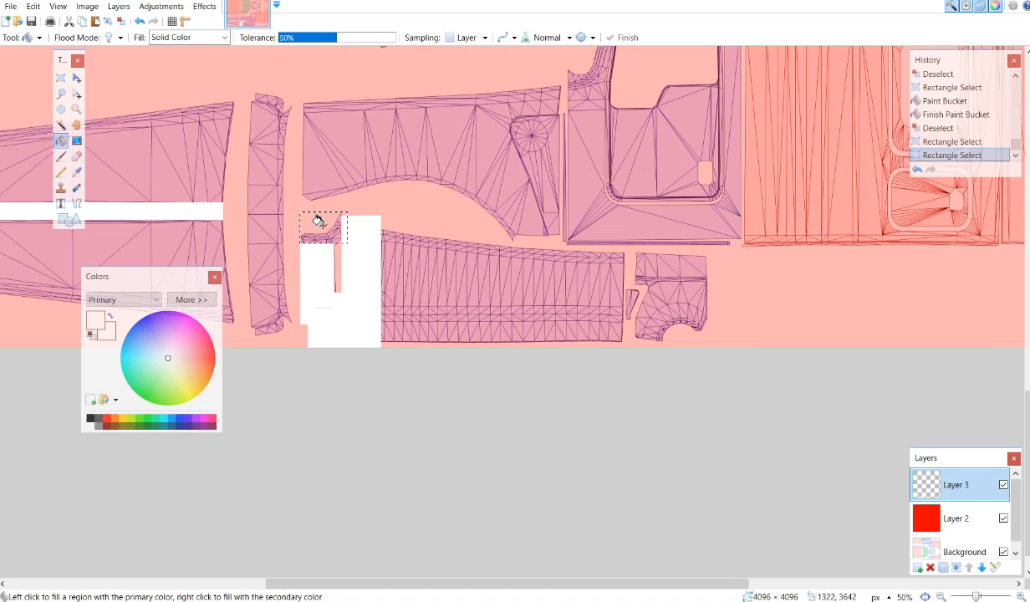
click(319, 220)
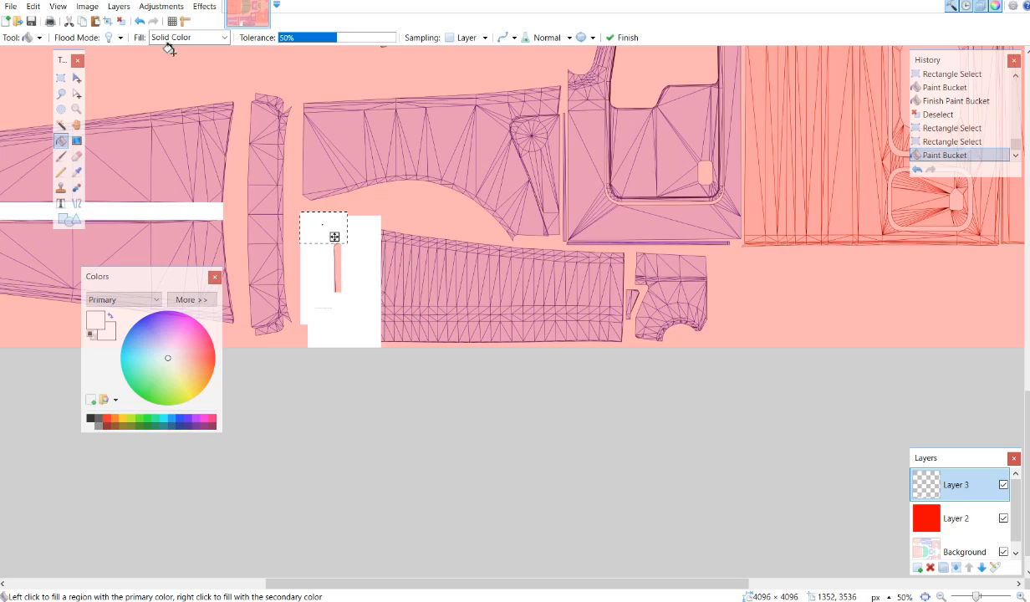
click(121, 21)
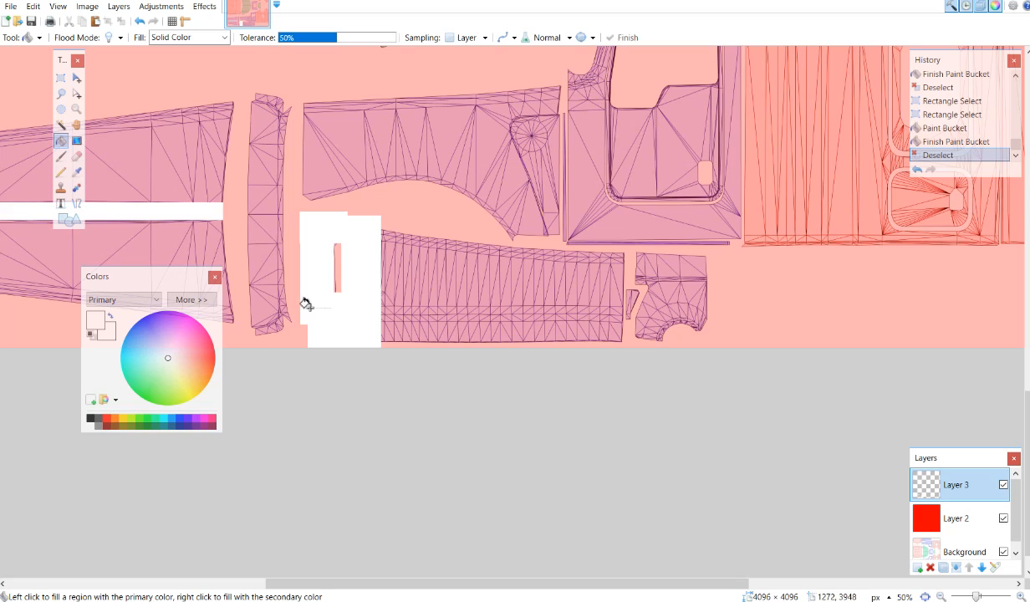
Step: Cover the thin seam between the white blocks below the cutout by filling a selection of about 175 × 59 px with white, and deselect
click(60, 77)
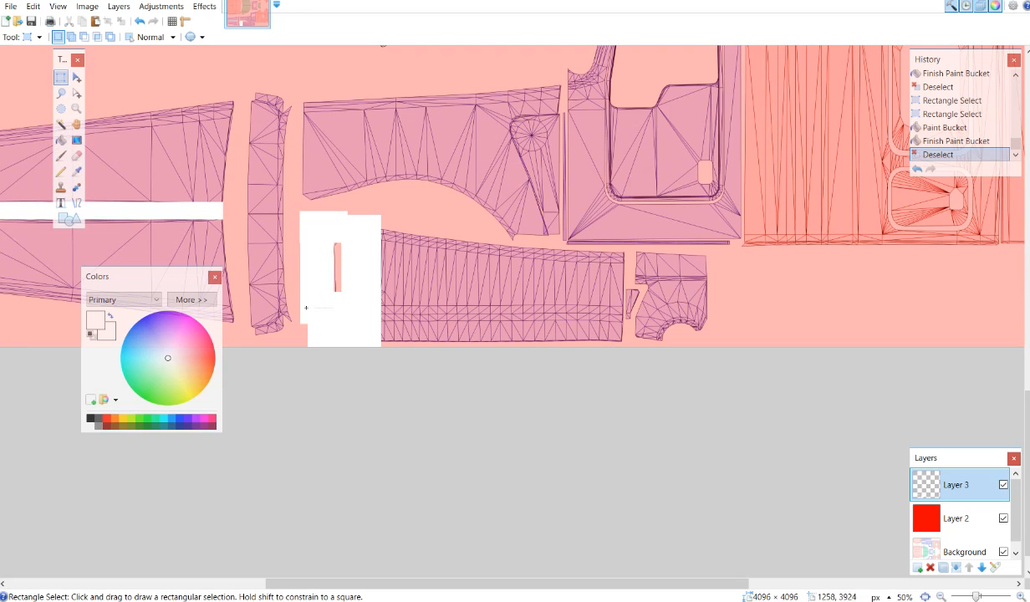
drag(305, 301, 352, 316)
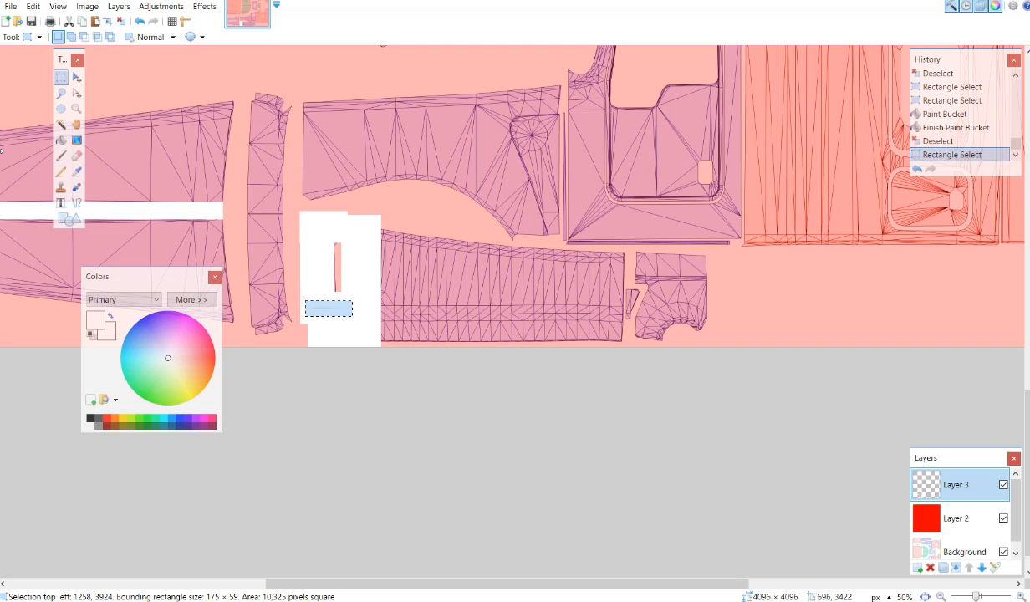
click(60, 140)
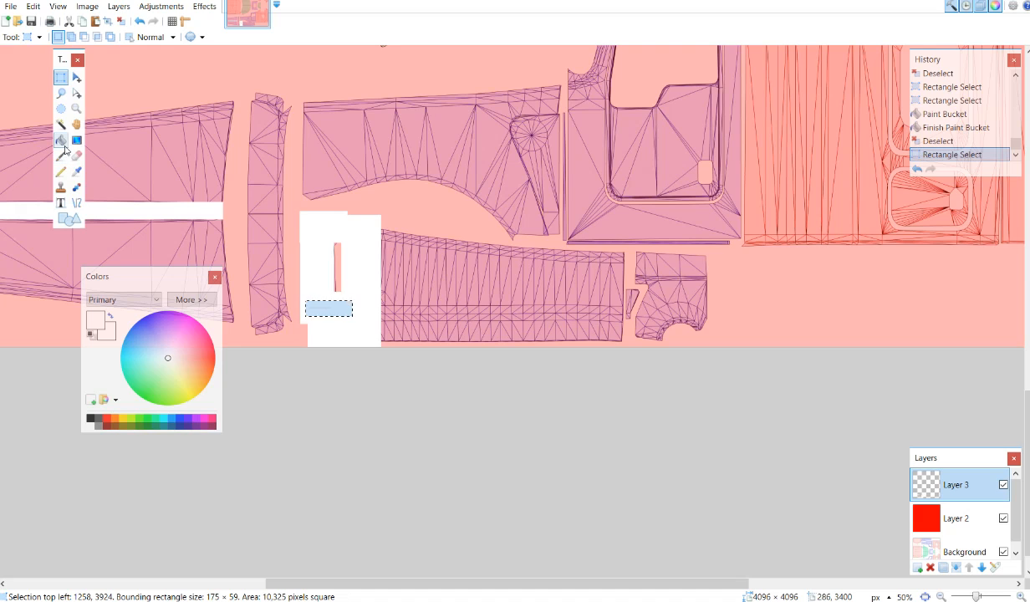
click(335, 309)
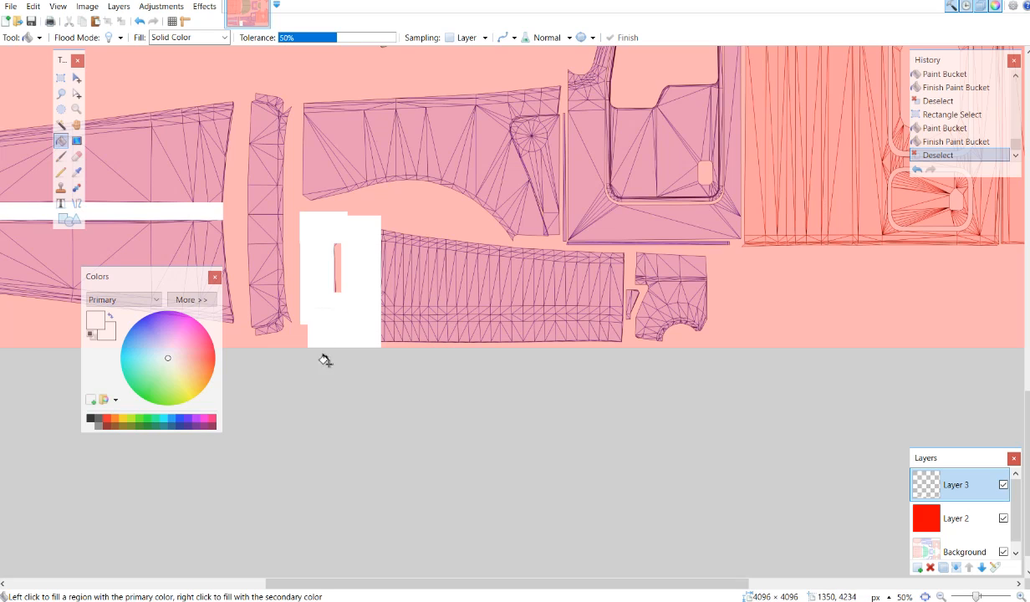
Step: Fill a selection of about 153 × 39 px just below the narrow cutout in the white panel with white, and deselect
click(61, 78)
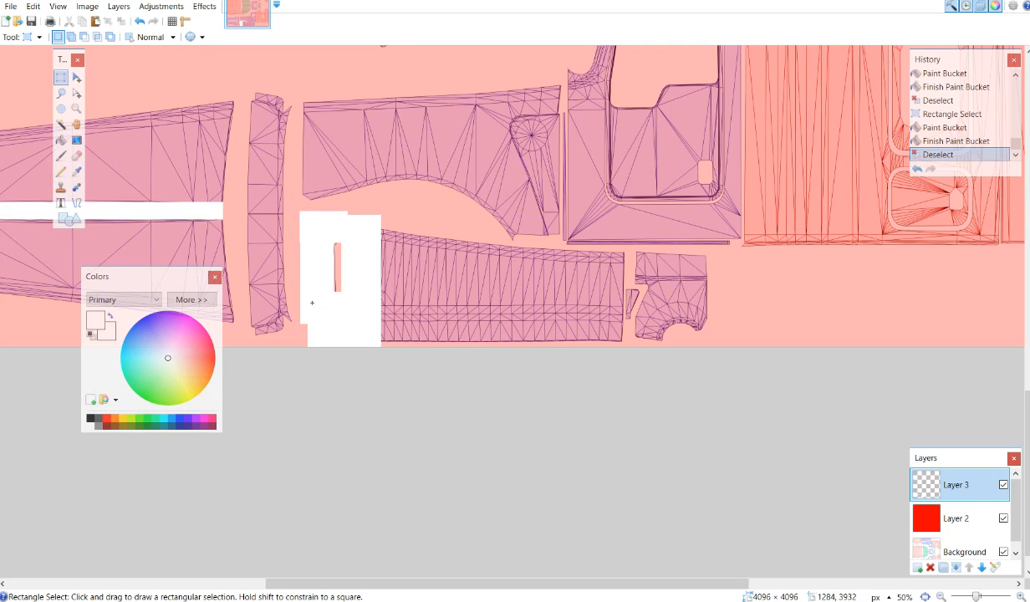
drag(312, 302, 353, 314)
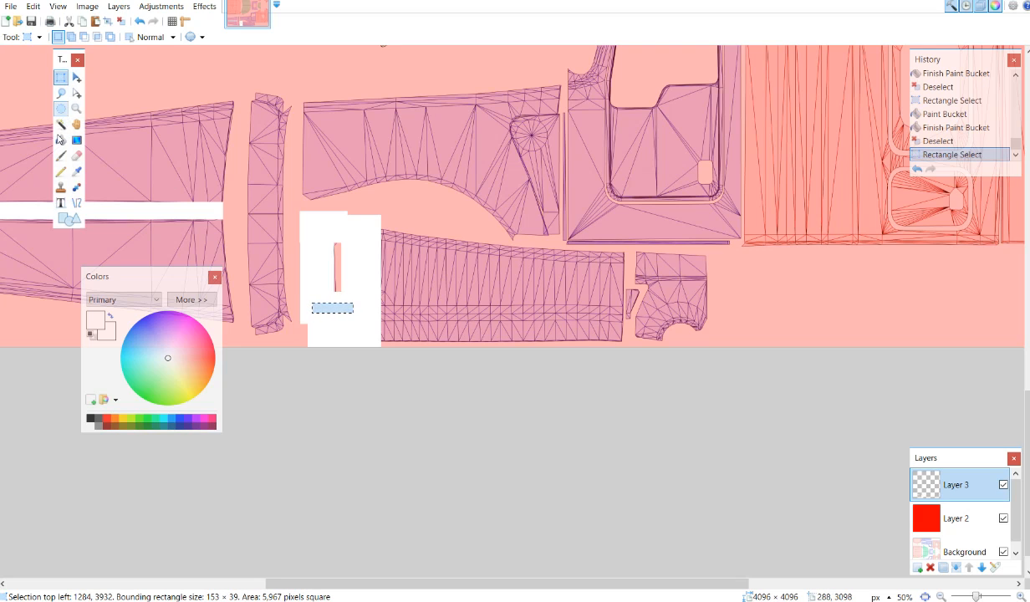
click(60, 140)
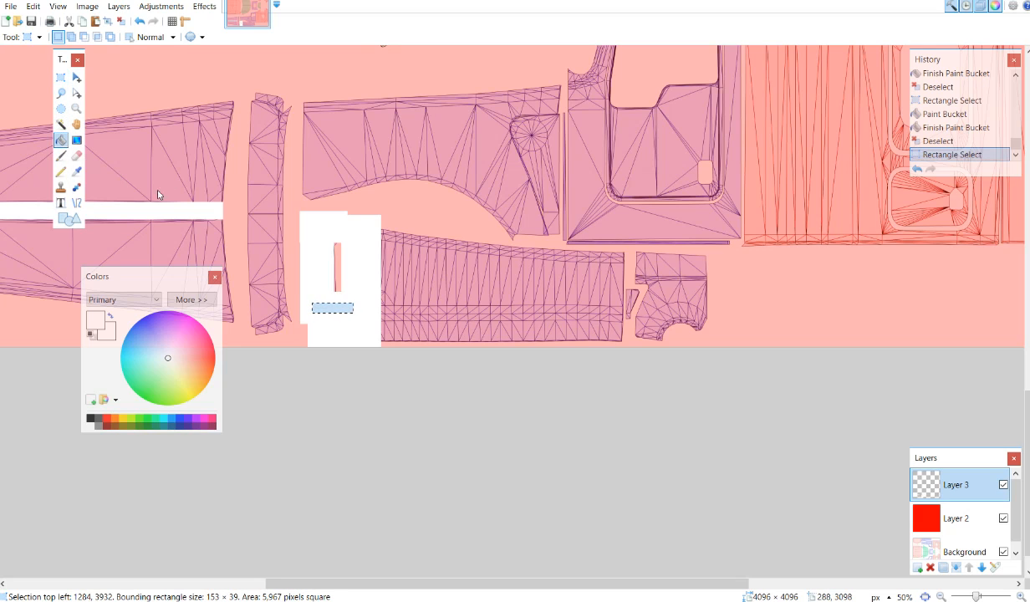
click(327, 309)
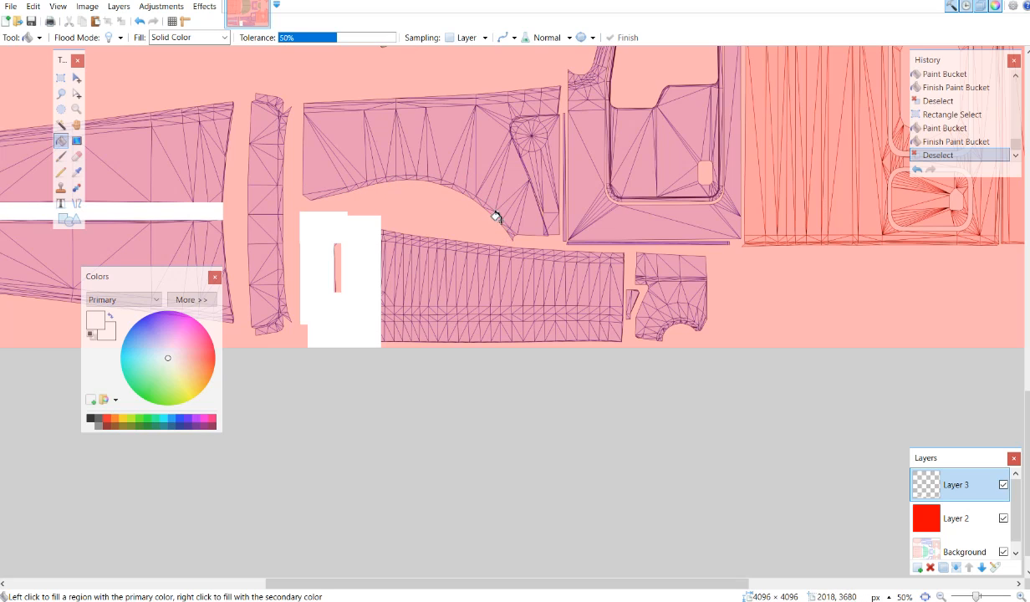
Step: Fill the lower part of the arched panel above, about 775 × 231 px and ending at the circular detail, with white and deselect
click(60, 77)
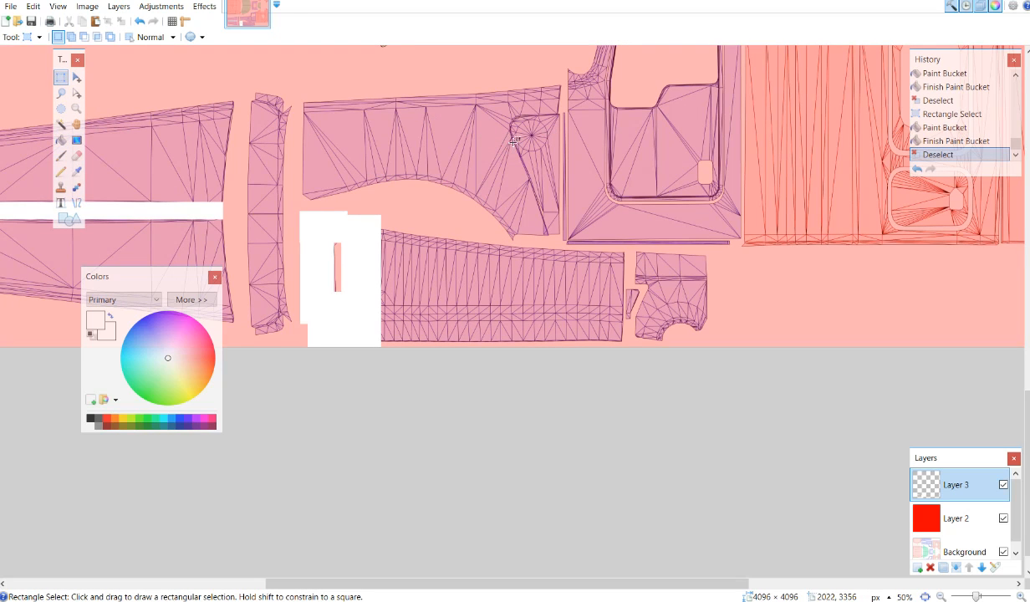
click(1021, 597)
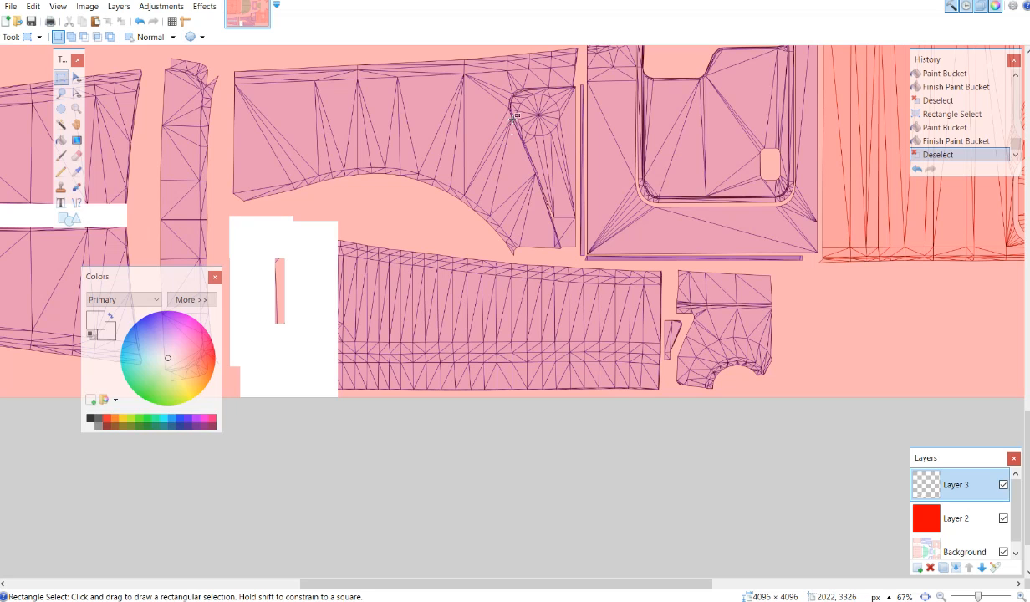
click(1010, 595)
scroll(508, 222, up, 3)
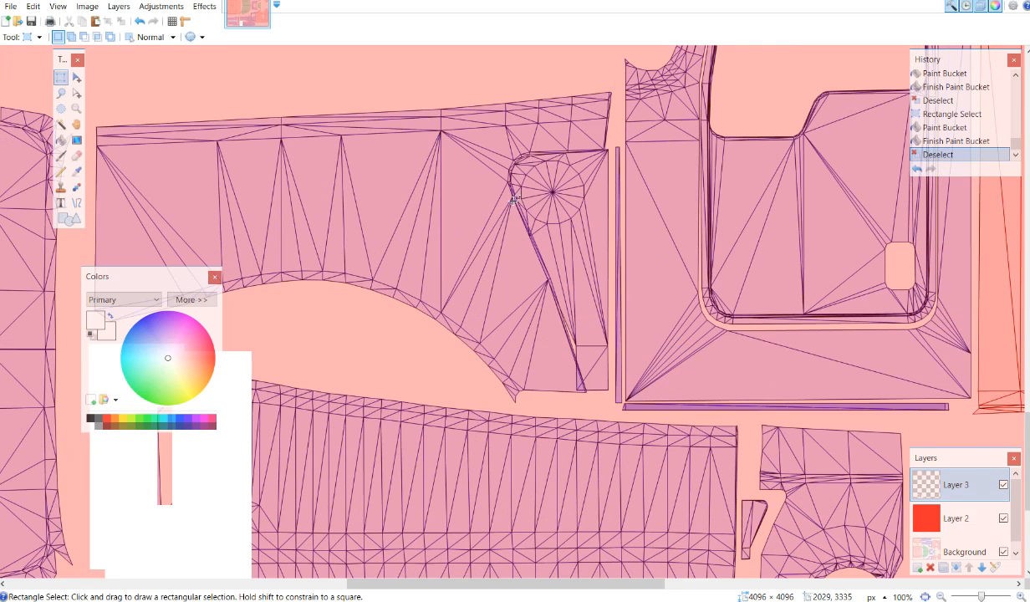
drag(513, 197, 86, 322)
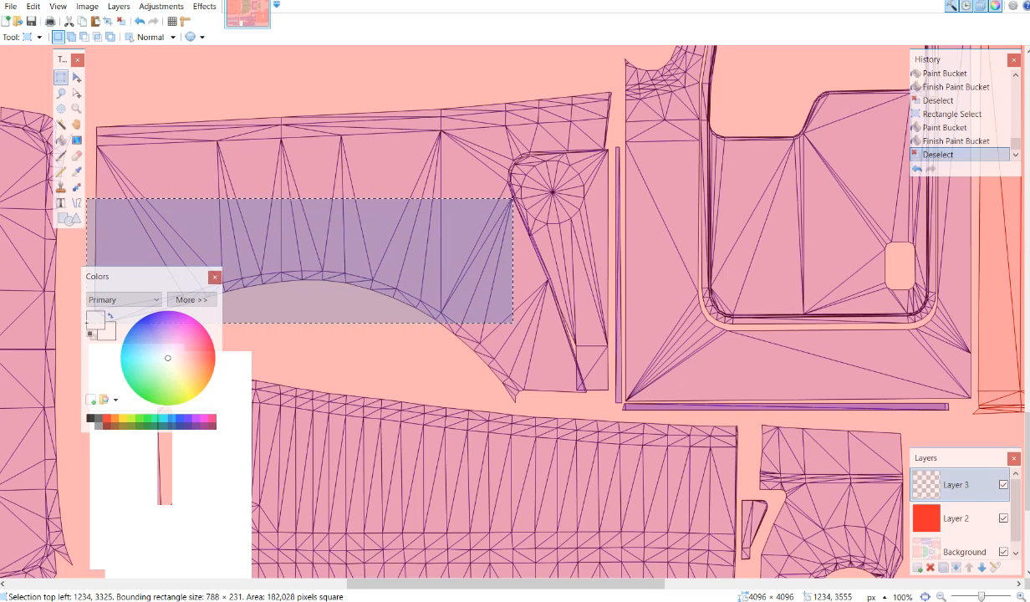
drag(87, 323, 94, 322)
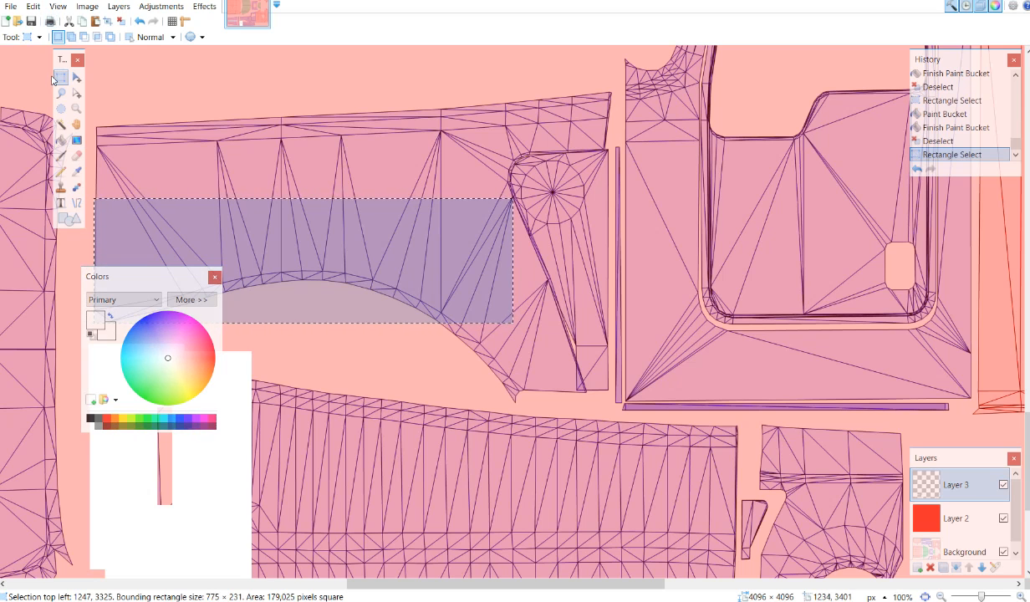
click(58, 142)
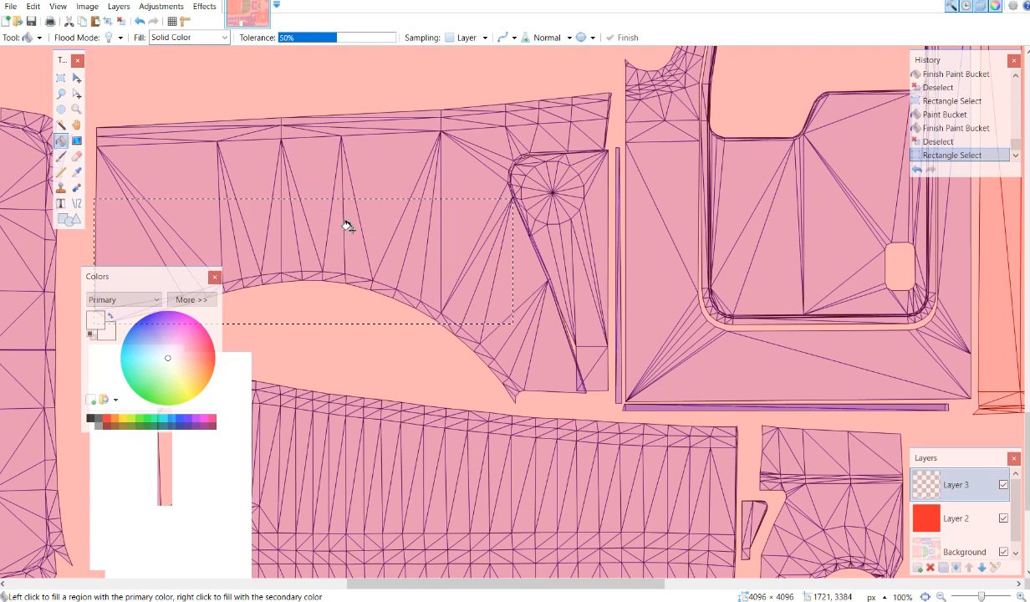
click(353, 229)
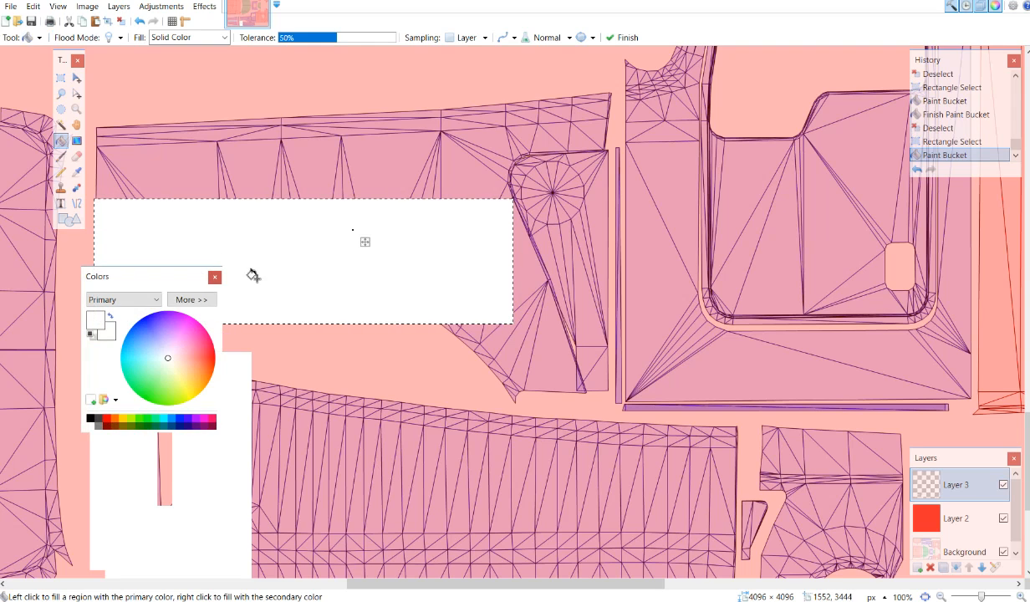
drag(117, 276, 36, 318)
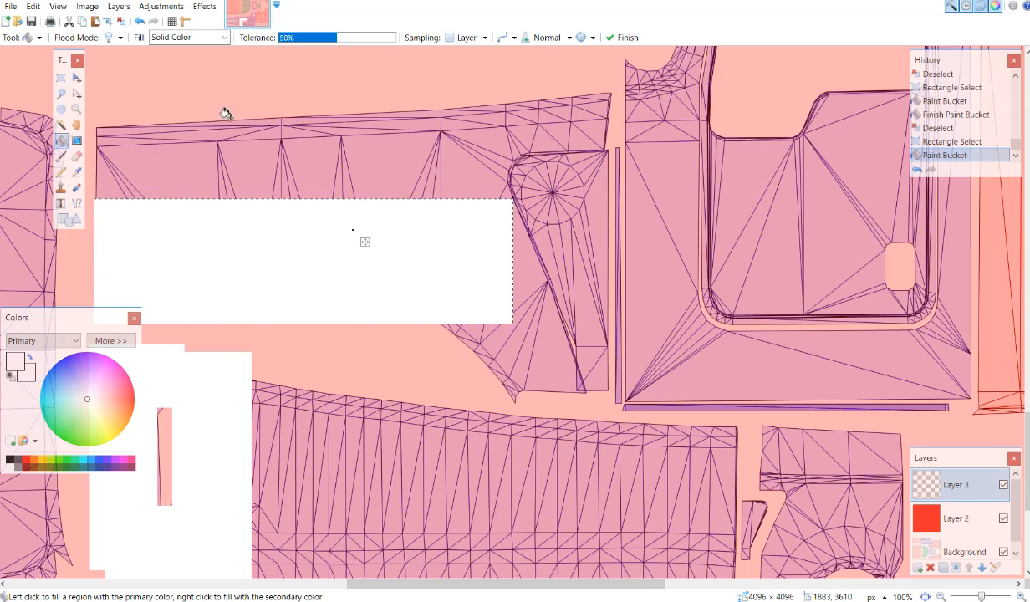
click(120, 22)
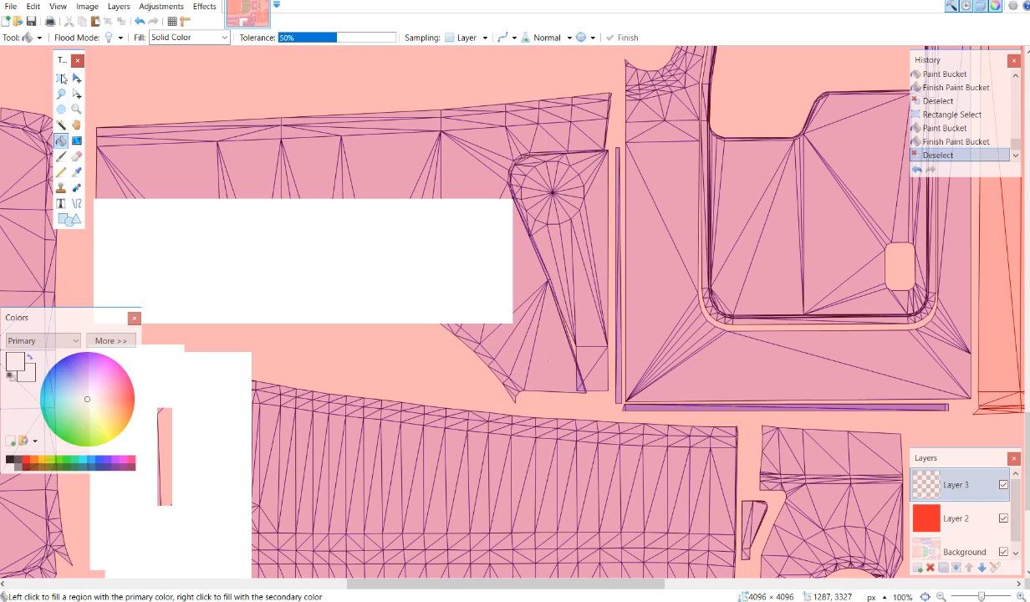
Step: Fill the arched panel's lower-right leg below the new white block with white over about 274 × 157 px, and deselect
key(s)
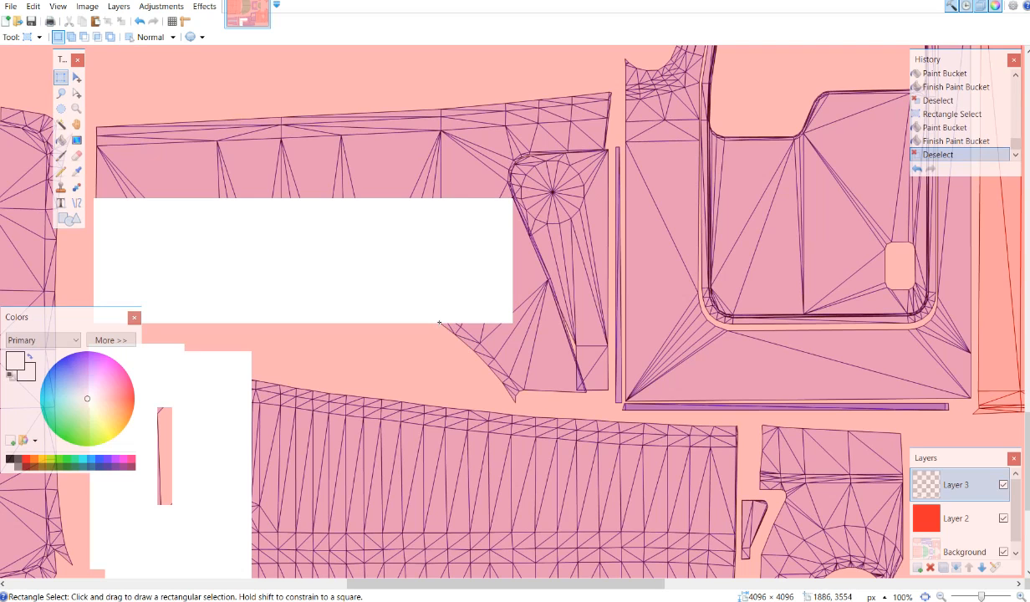
drag(439, 322, 537, 391)
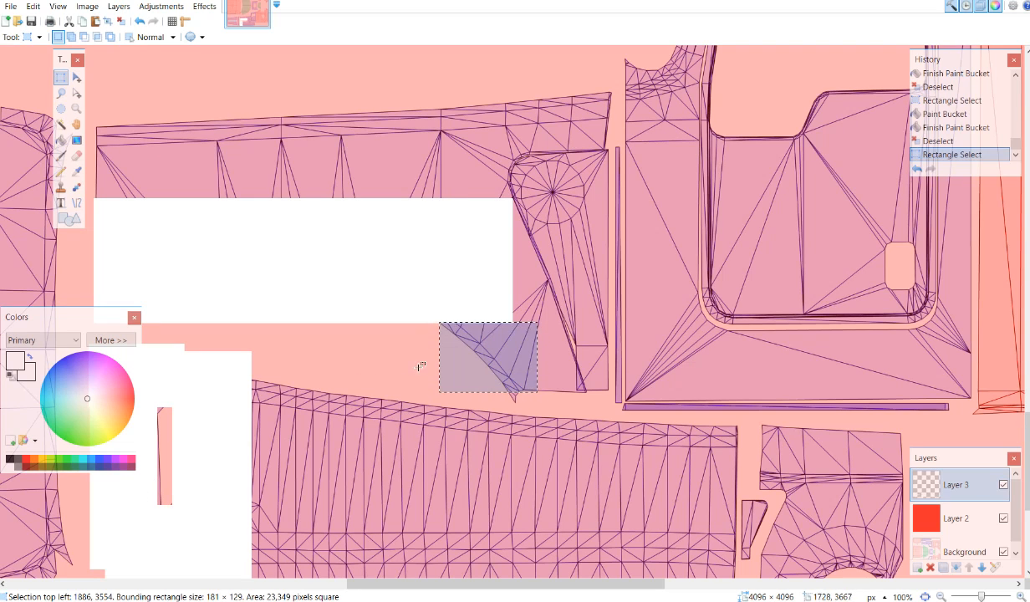
drag(440, 318, 588, 403)
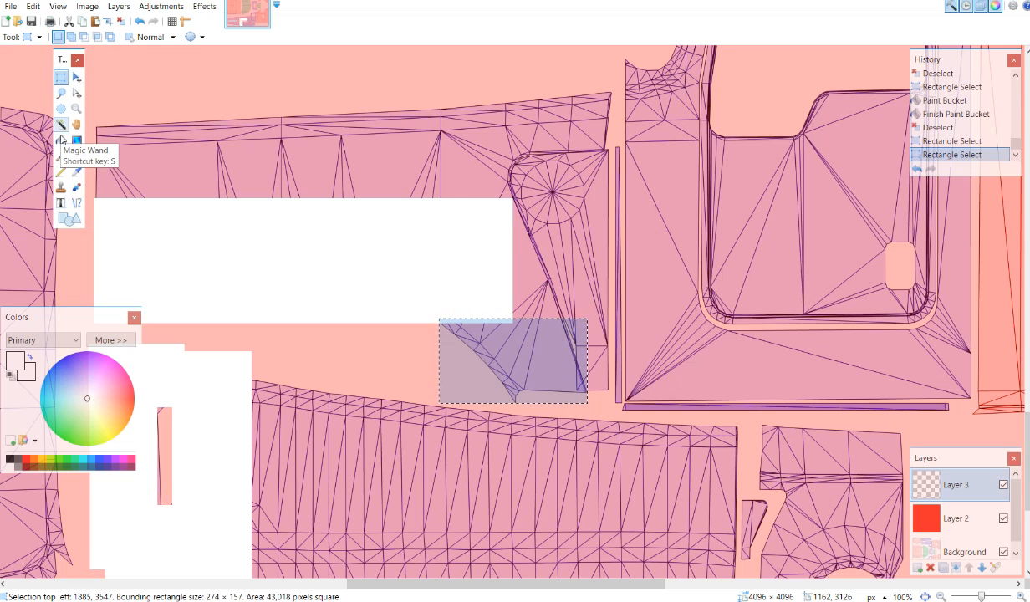
click(60, 140)
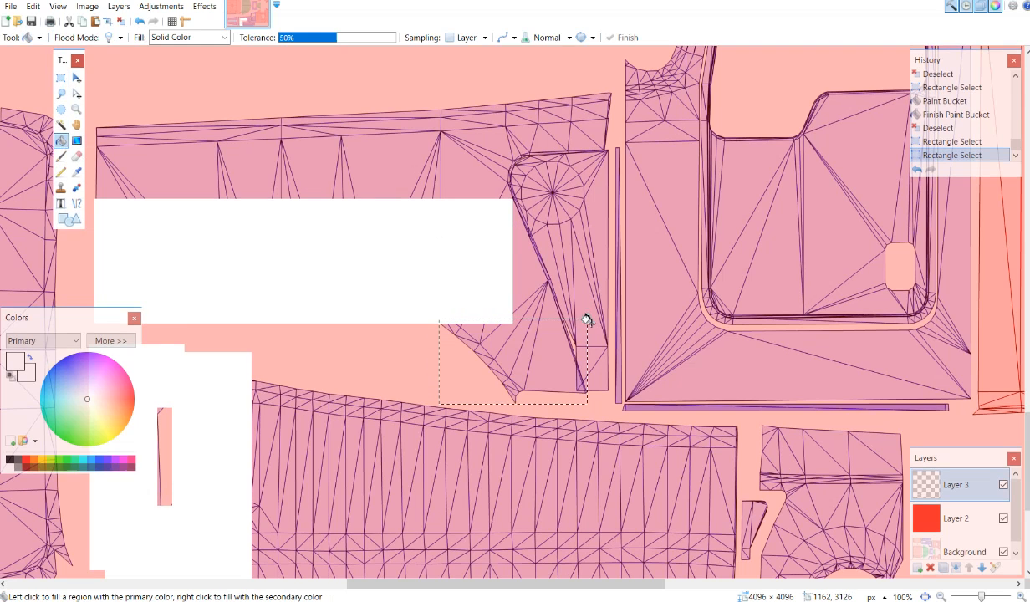
click(533, 360)
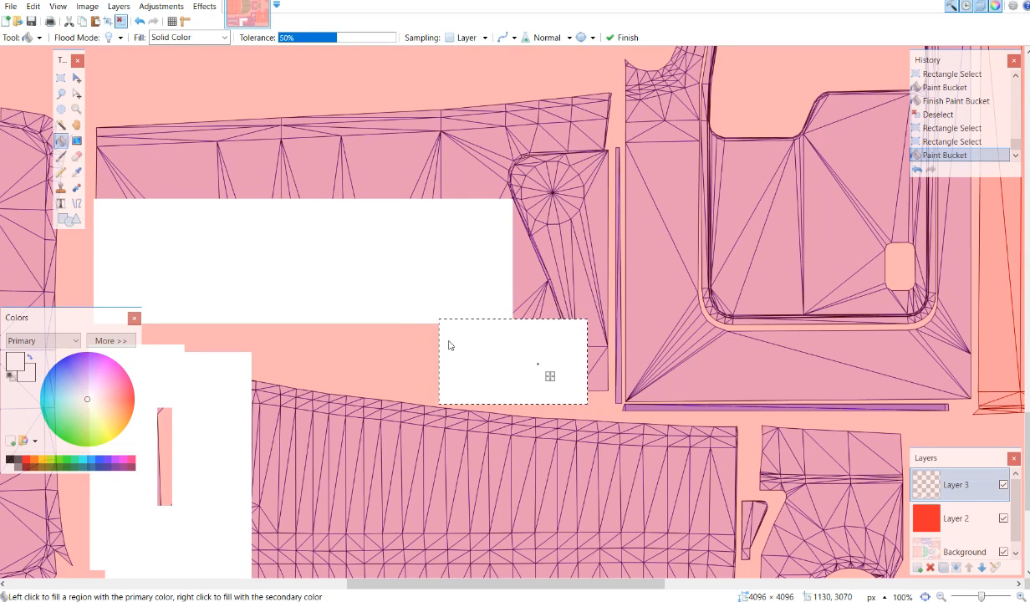
key(ctrl+d)
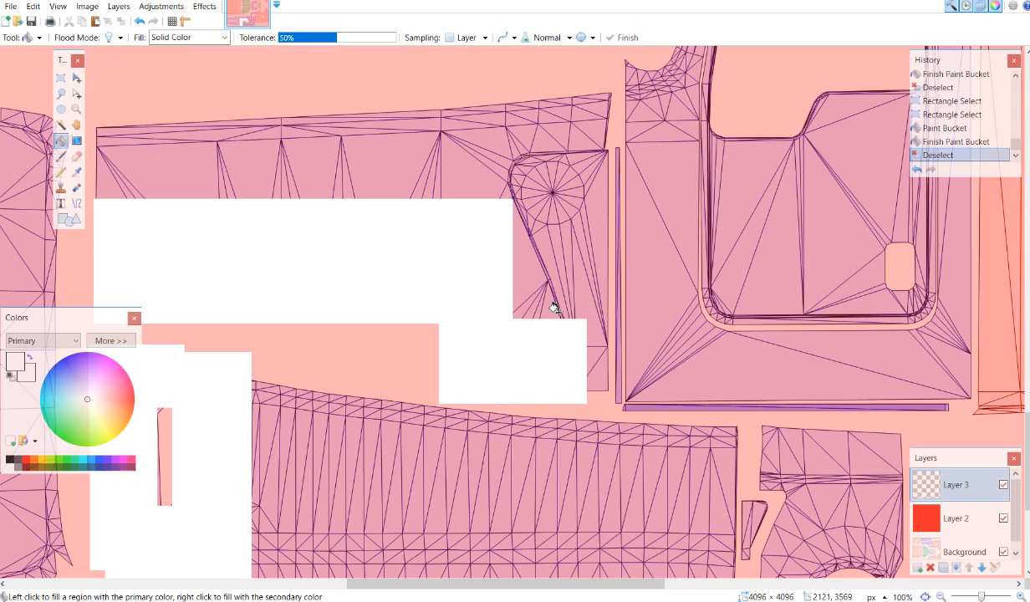
Step: Fill the gap right of the large white block and below the circular detail, about 97 × 222 px, with white and deselect
click(62, 78)
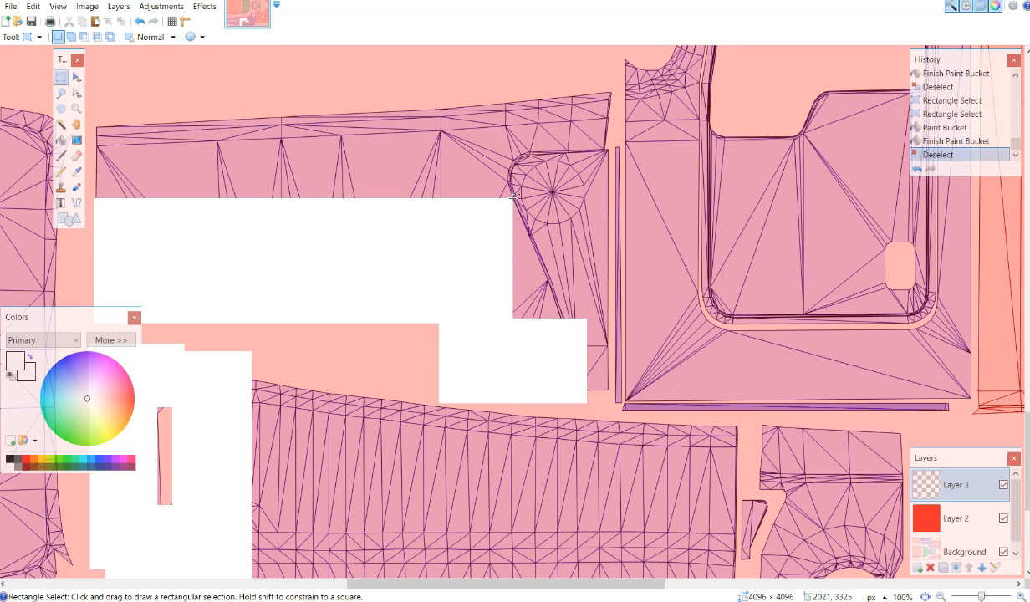
drag(513, 198, 525, 272)
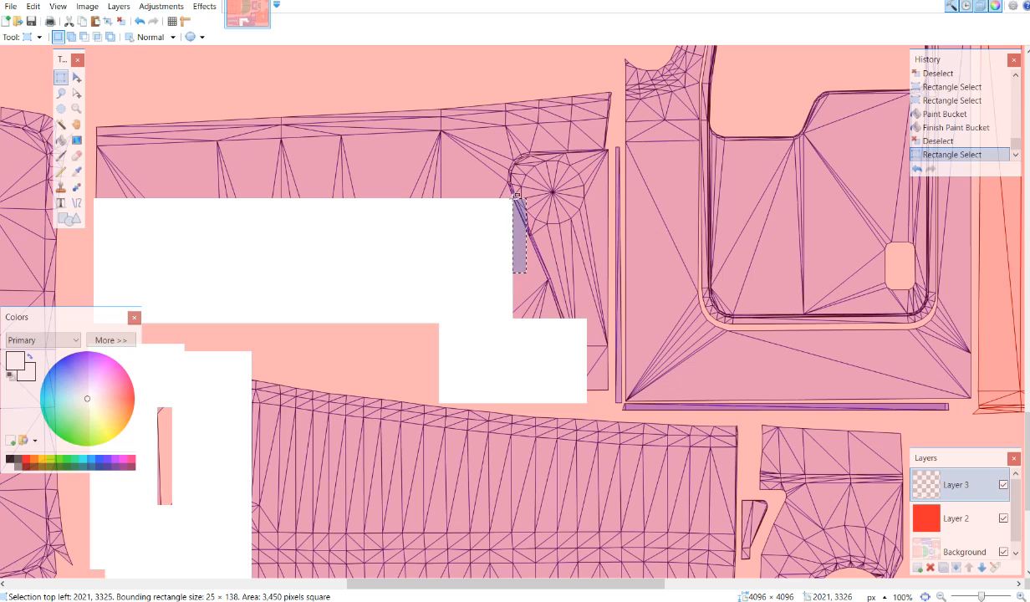
drag(513, 198, 565, 319)
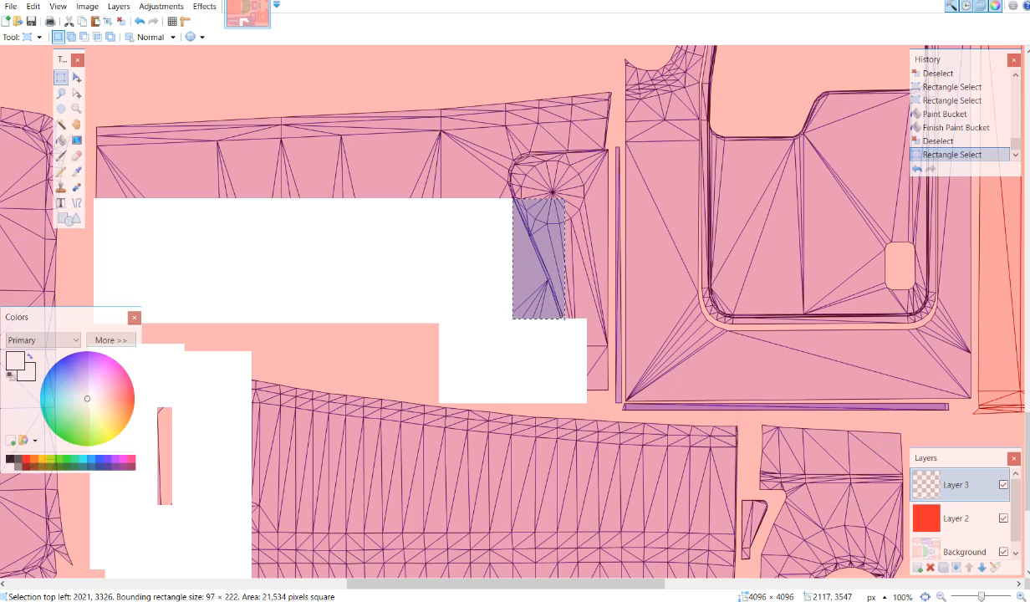
drag(565, 319, 565, 319)
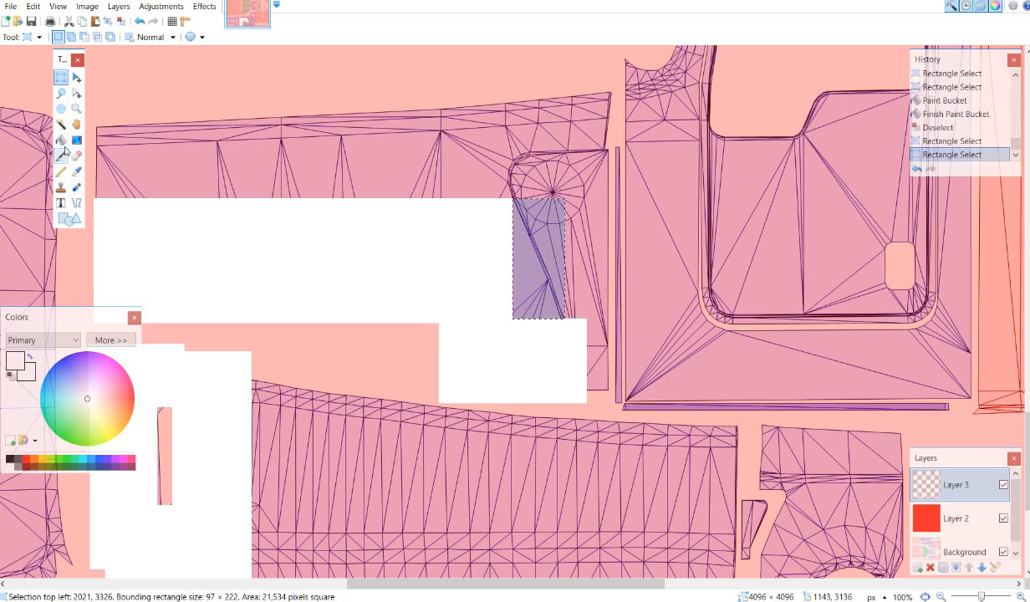
click(60, 140)
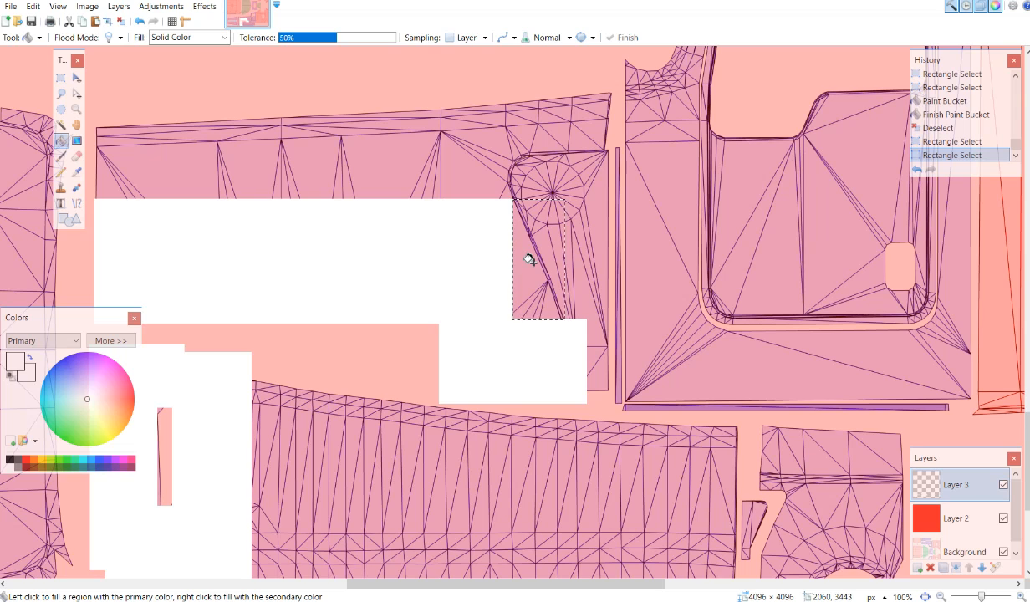
click(533, 264)
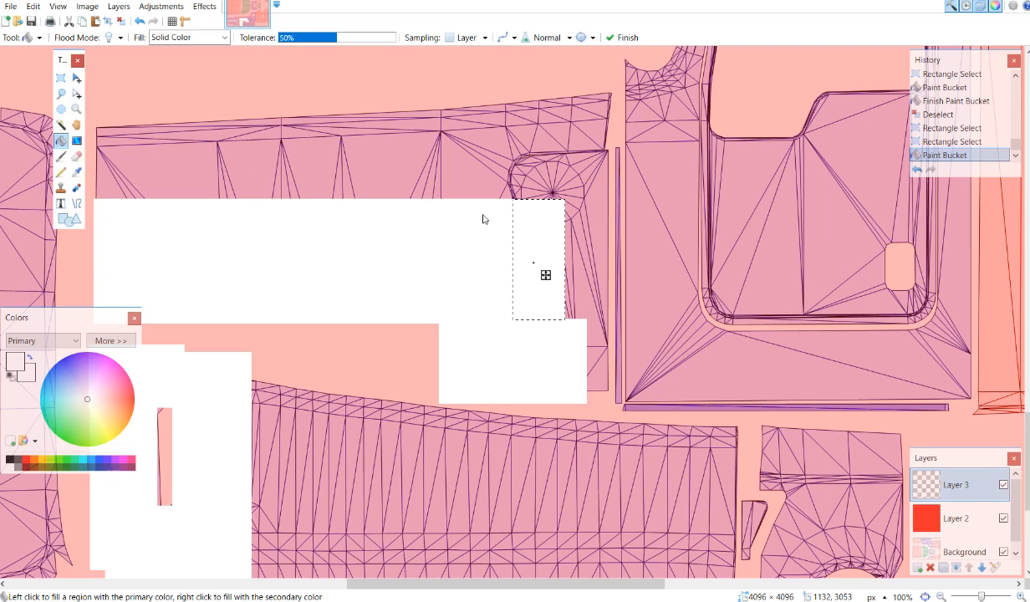
click(121, 21)
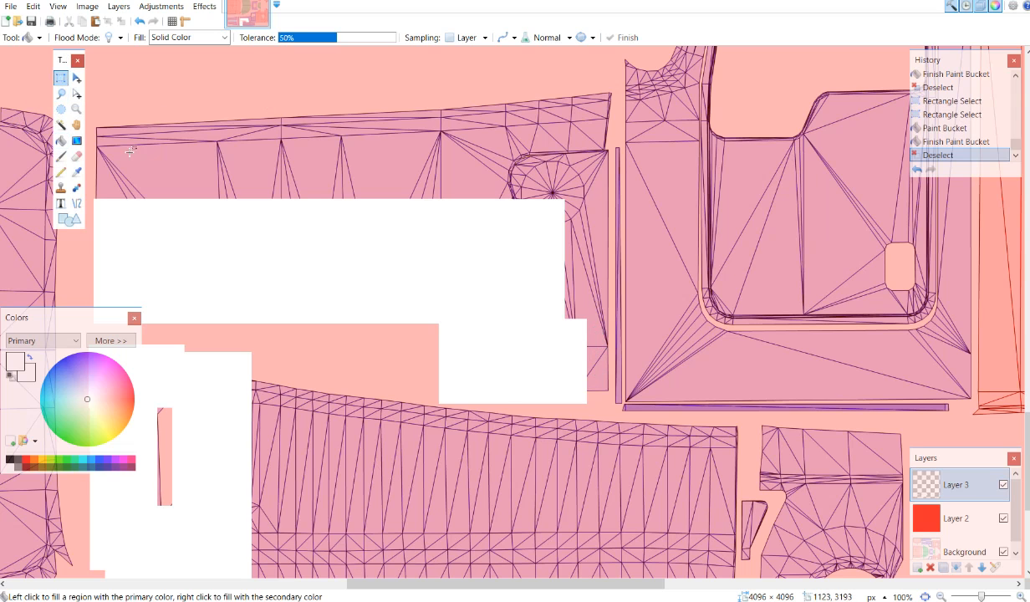
Step: Fill the small rectangle at the arched panel's lower-right corner, about 49 × 90 px, with white and deselect
click(60, 77)
drag(588, 346, 607, 377)
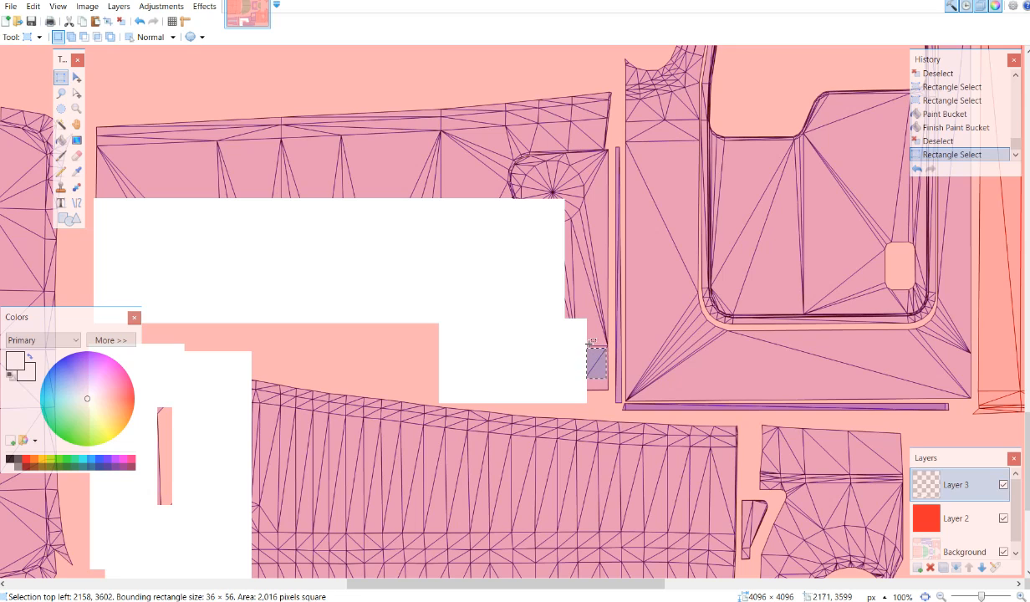
drag(585, 343, 610, 392)
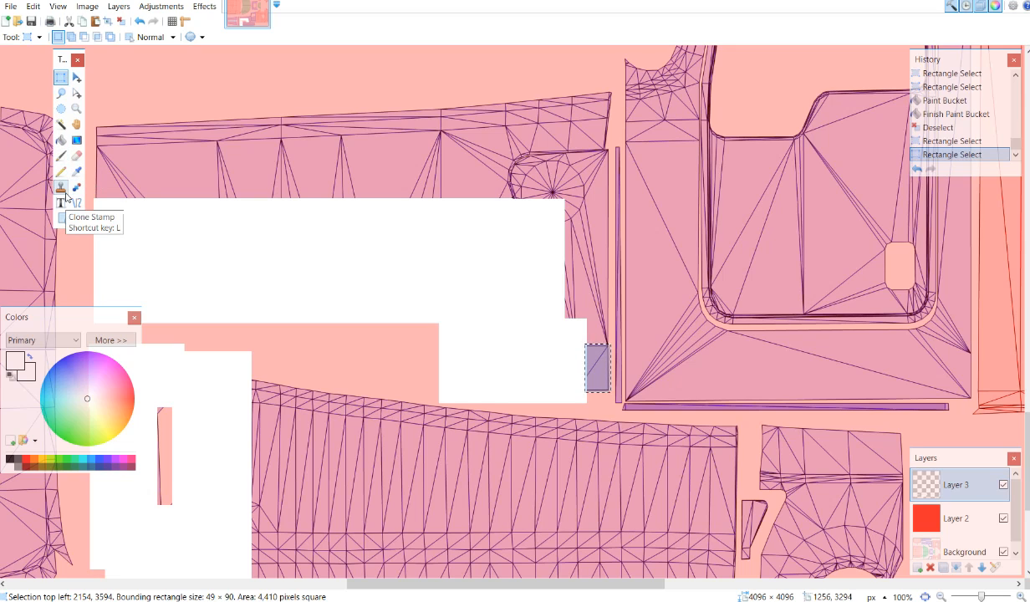
click(60, 142)
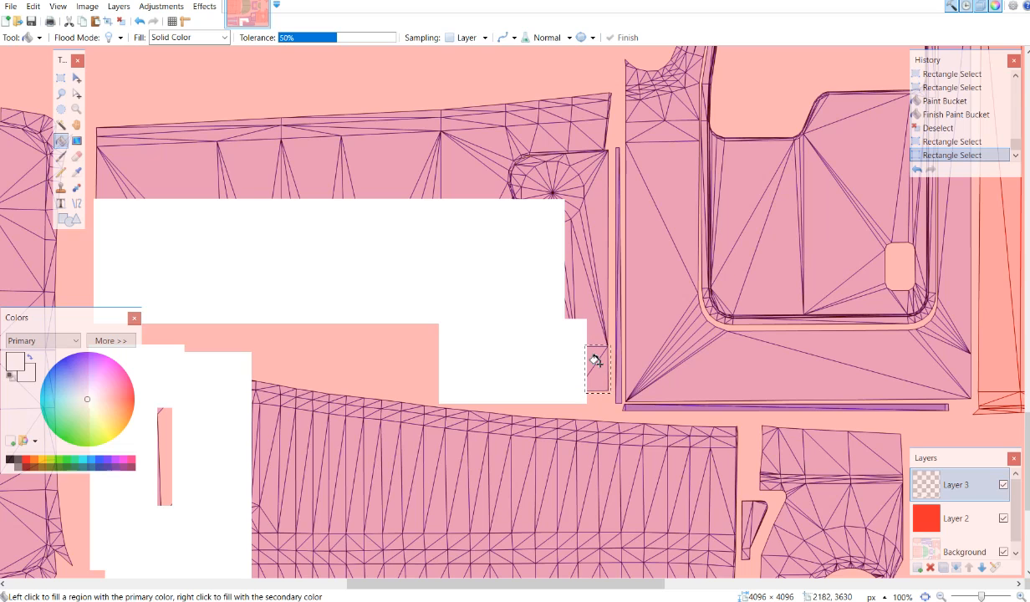
click(596, 360)
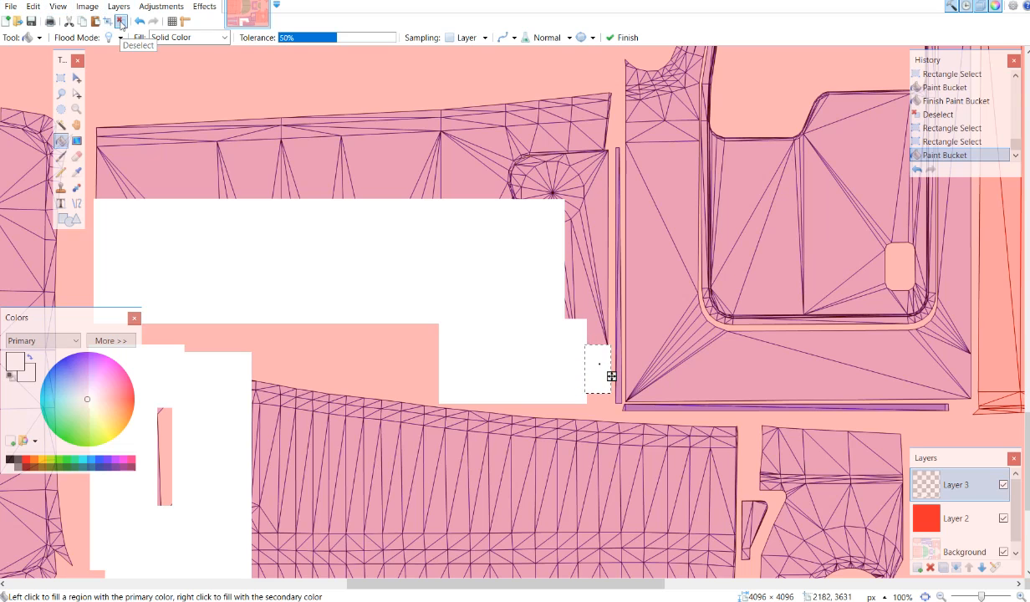
click(121, 21)
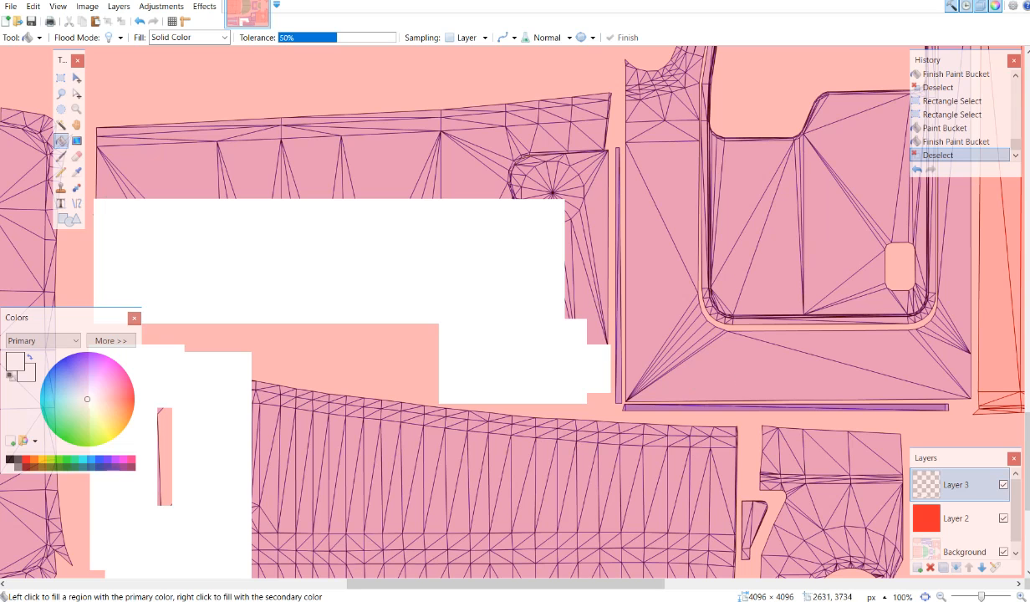
click(942, 597)
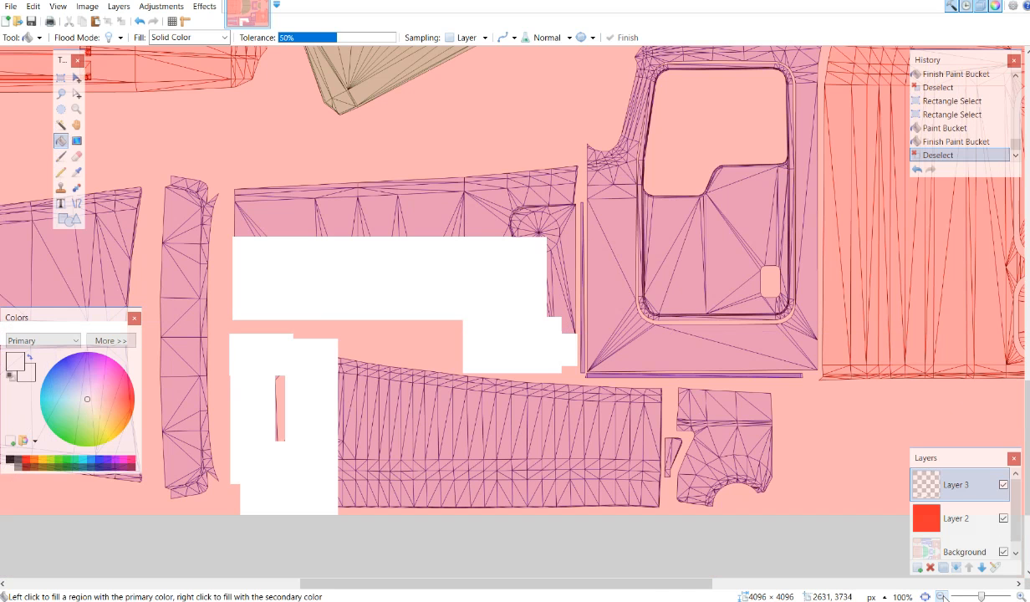
click(941, 597)
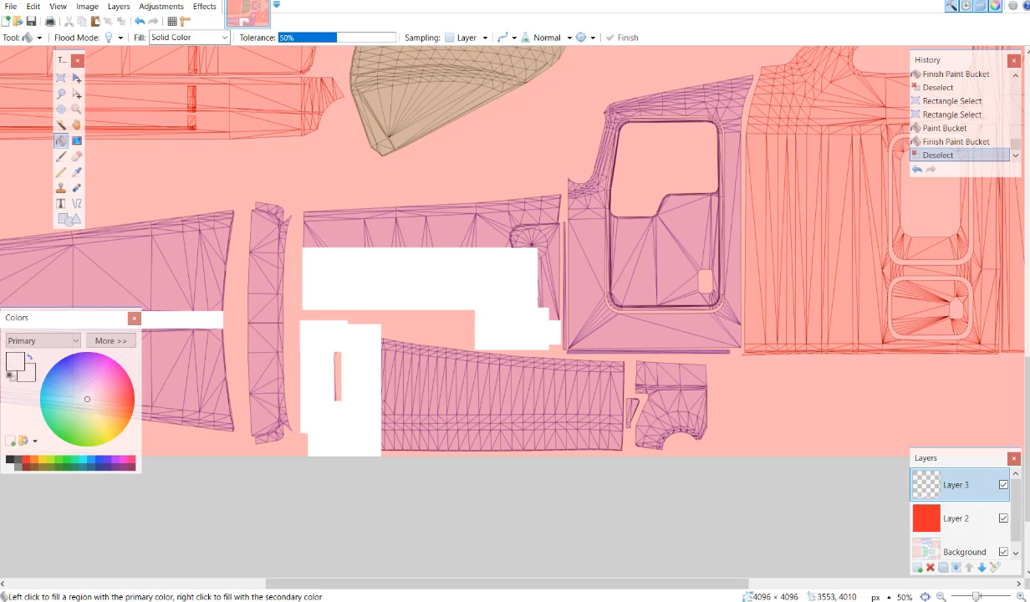
click(941, 596)
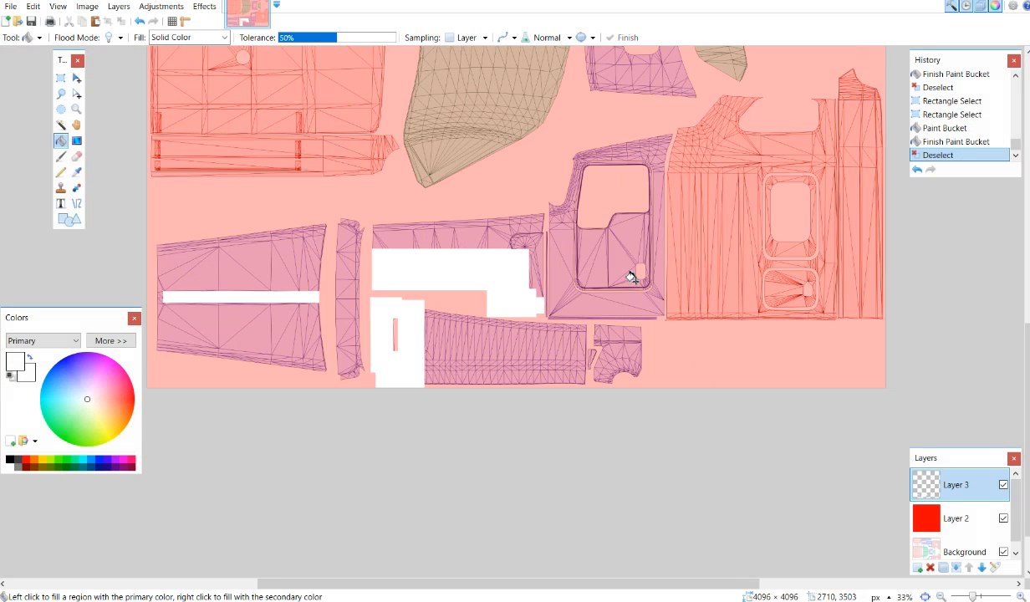
scroll(631, 278, up, 1)
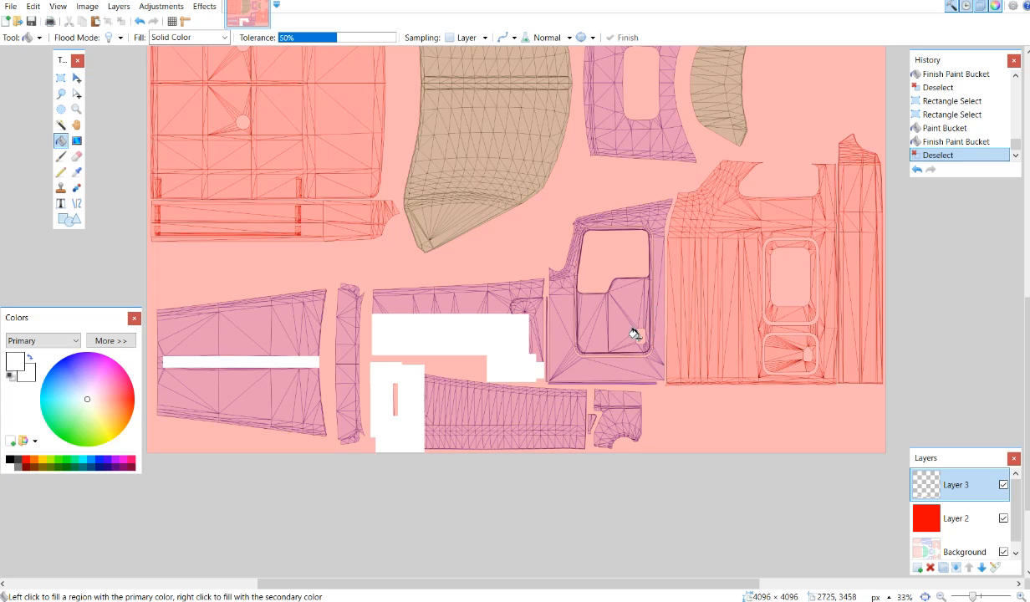
Step: Fill a narrow strip along the left edge of the door's small handle cutout, about 16 × 100 px, with white and deselect
click(1020, 595)
click(1020, 595)
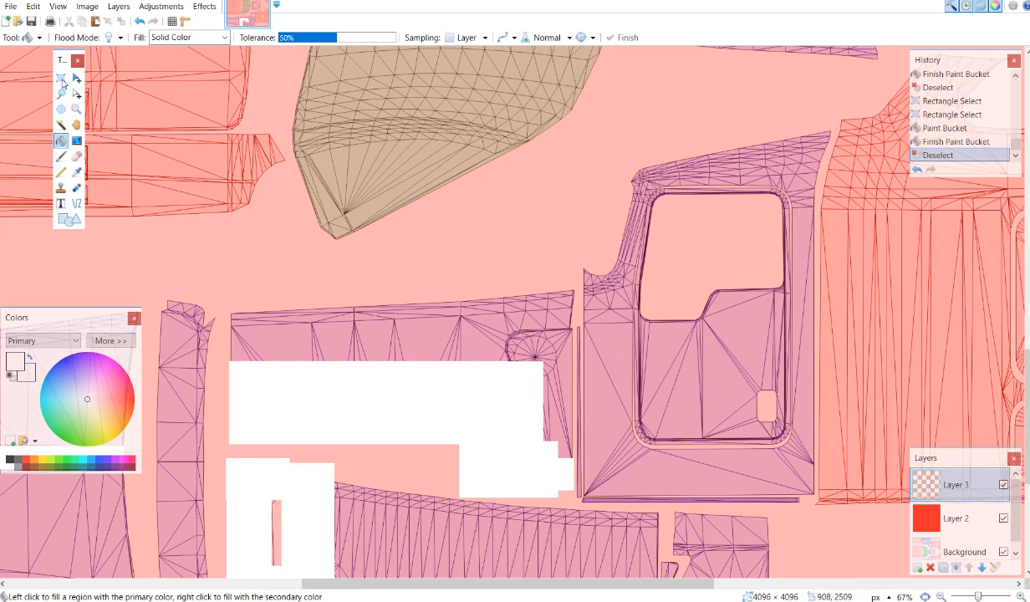
key(s)
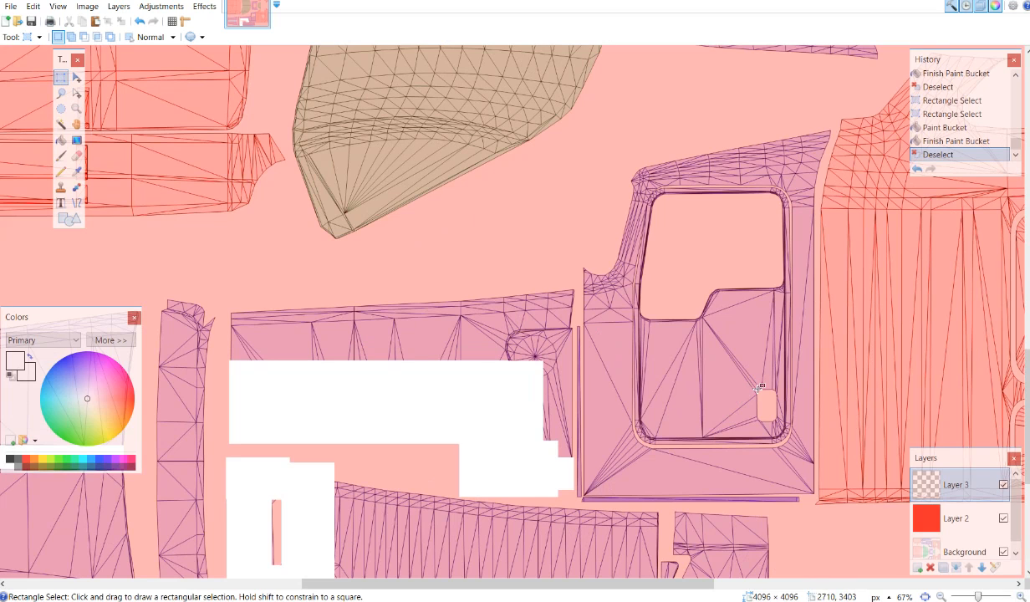
drag(757, 390, 751, 420)
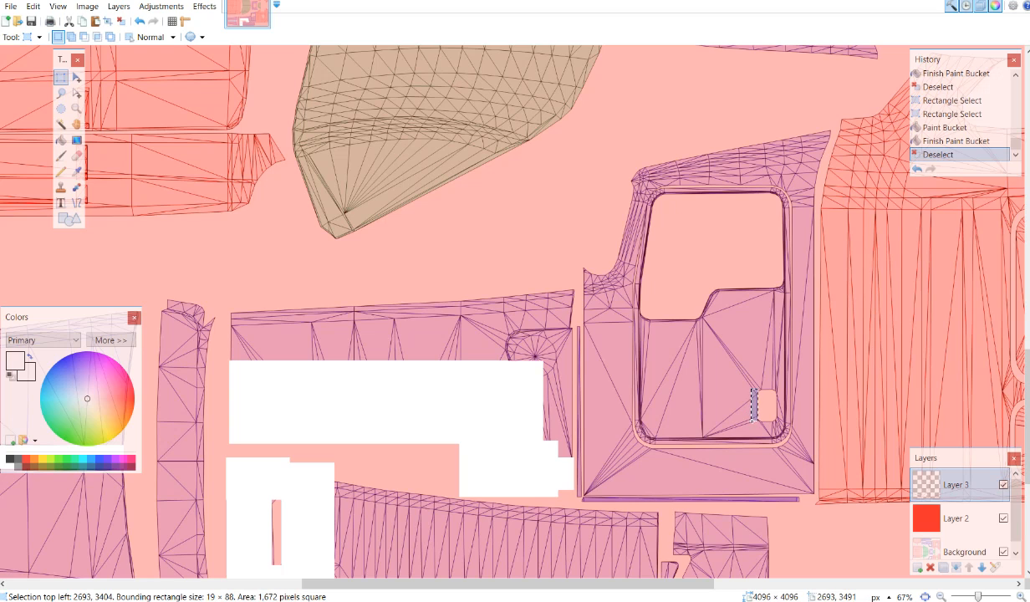
drag(751, 419, 754, 425)
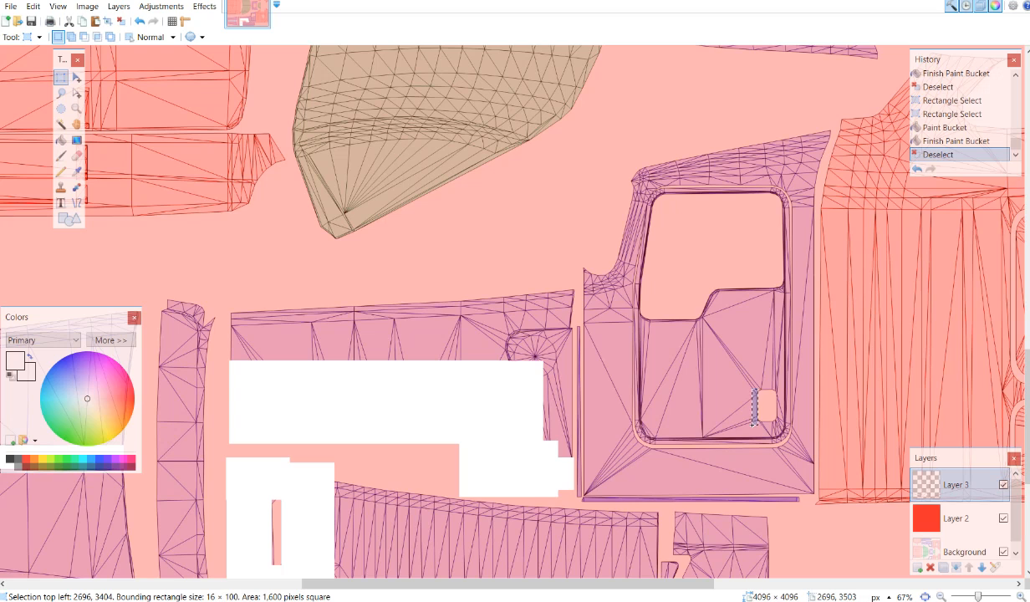
drag(754, 424, 754, 425)
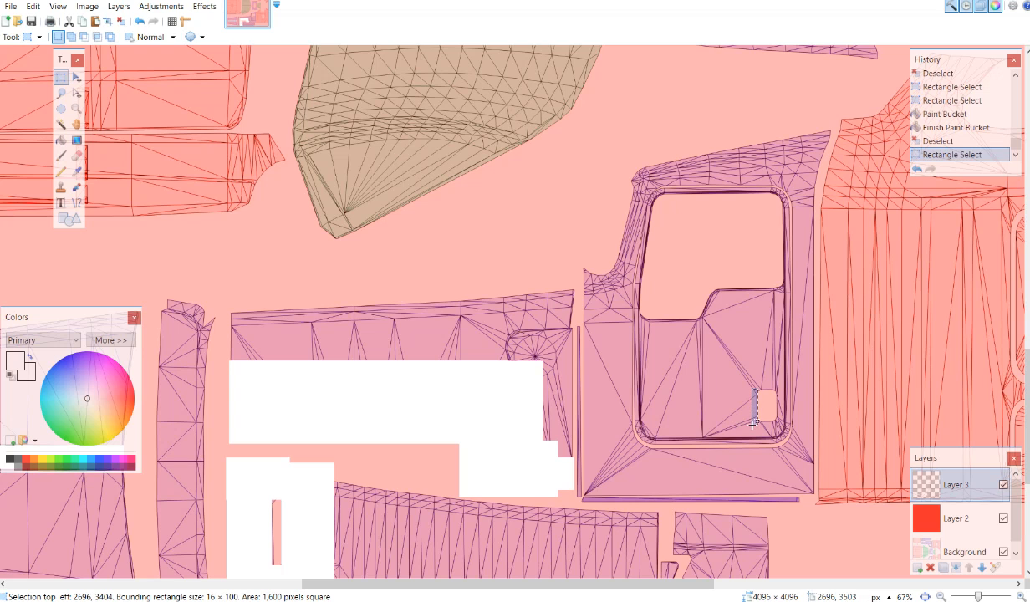
click(64, 142)
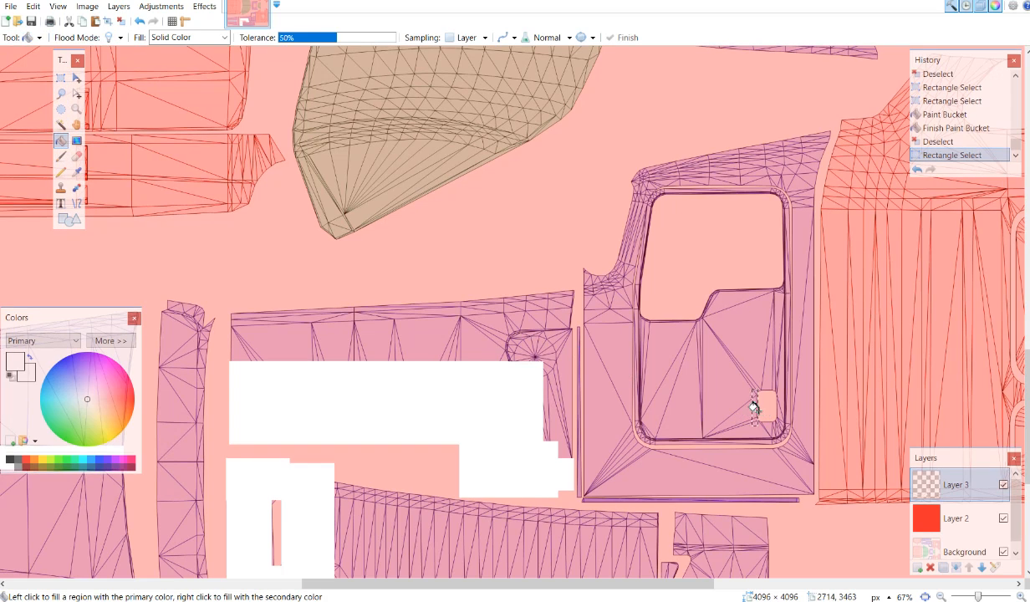
click(766, 419)
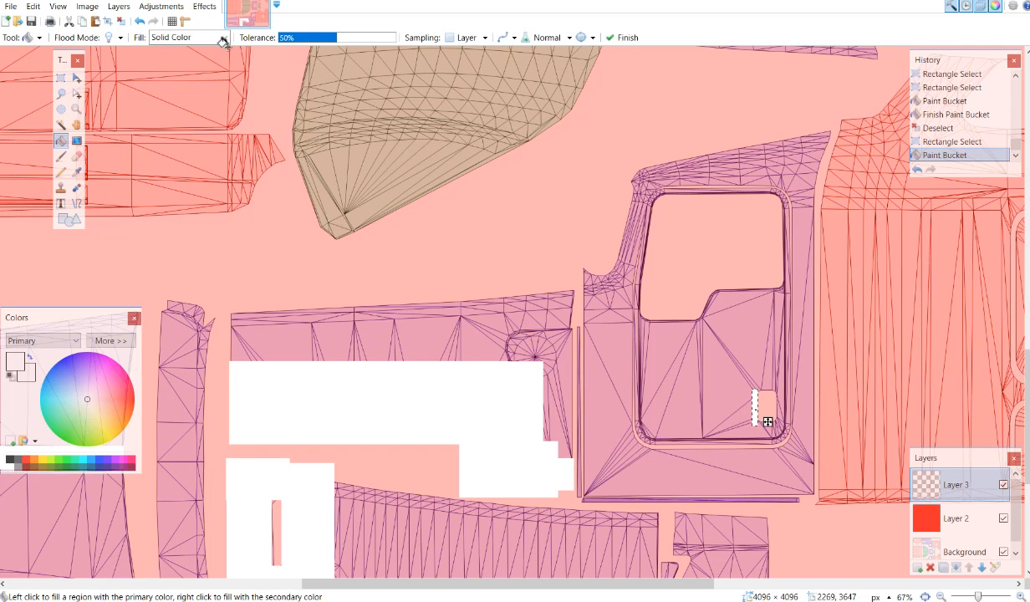
click(122, 20)
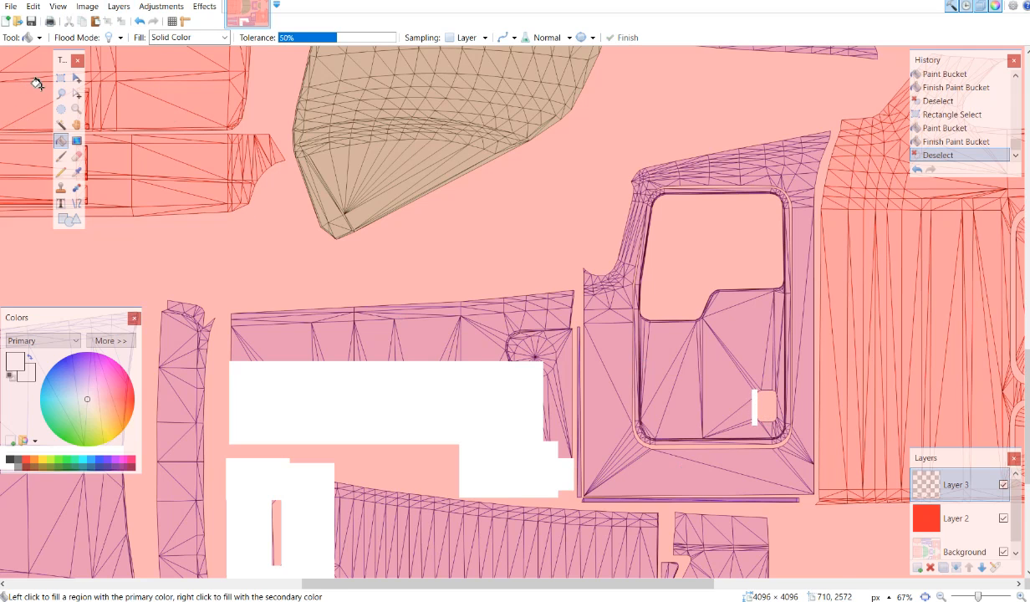
Step: Fill a strip along the lower edge of the door's handle cutout, about 68 × 18 px, with white and deselect
click(60, 77)
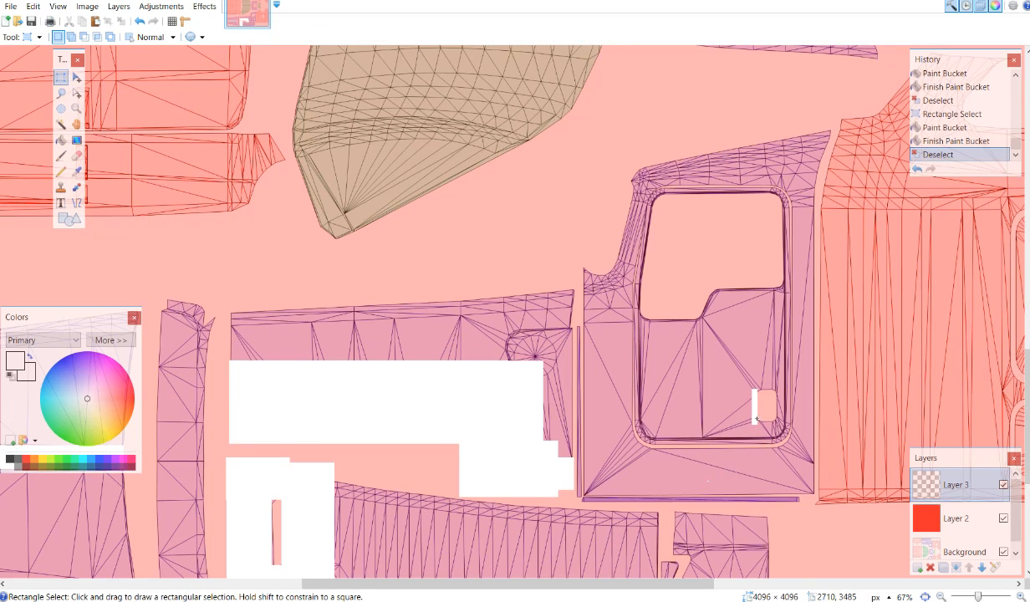
drag(755, 418, 778, 423)
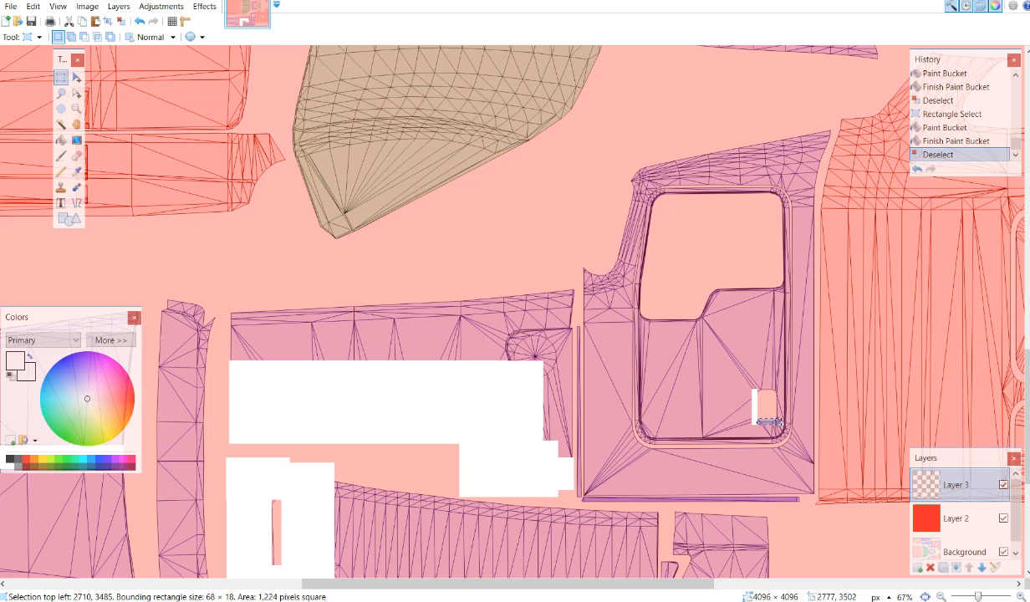
drag(780, 423, 782, 424)
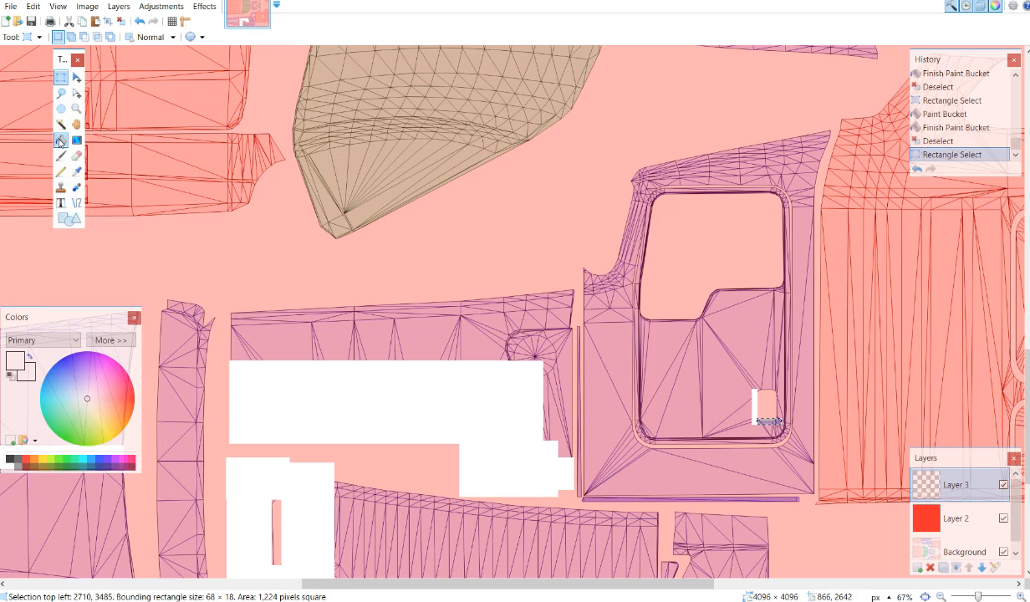
click(61, 140)
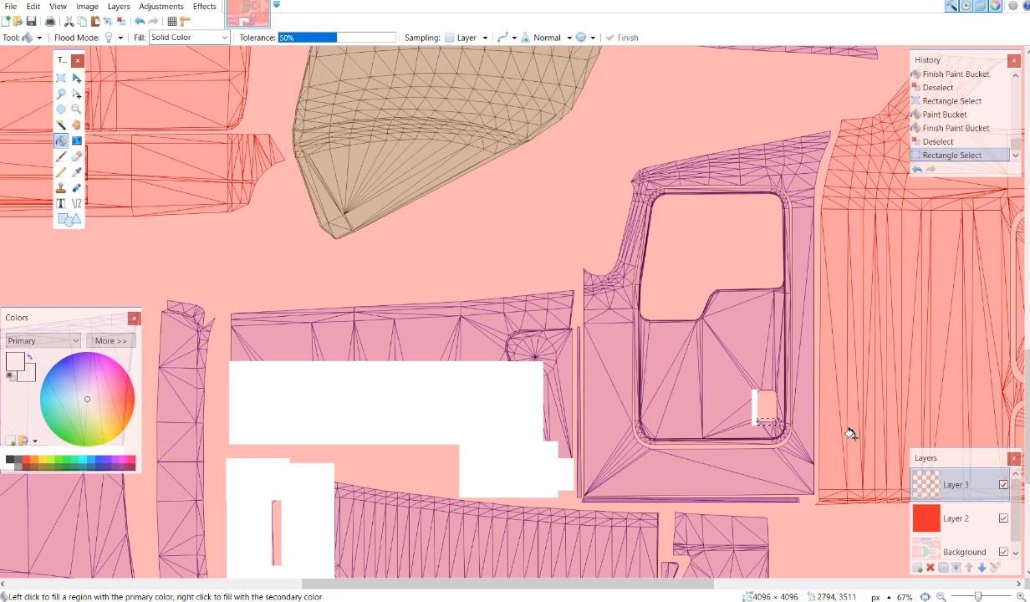
click(762, 415)
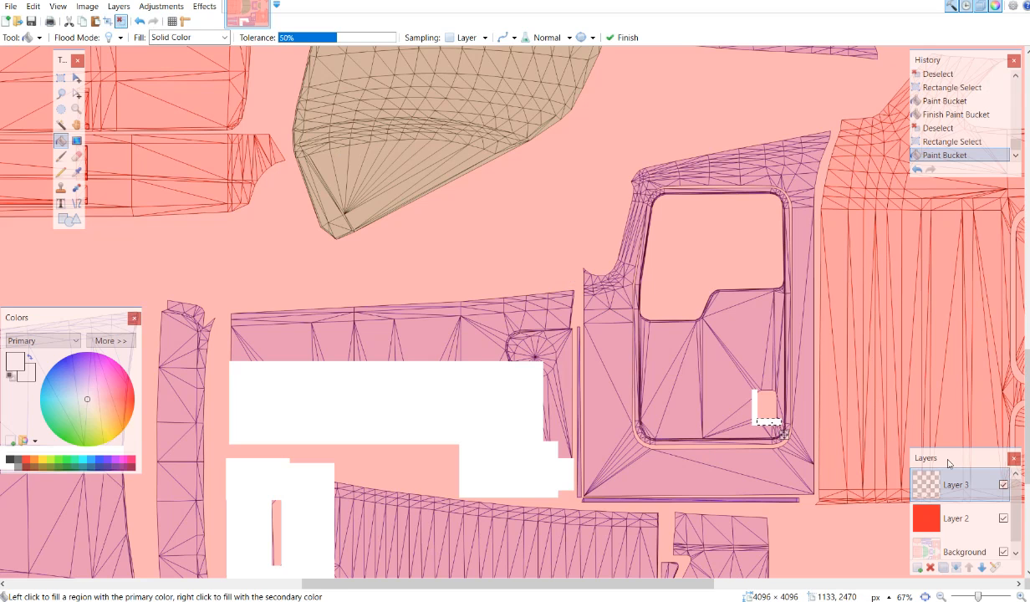
key(Return)
key(ctrl+d)
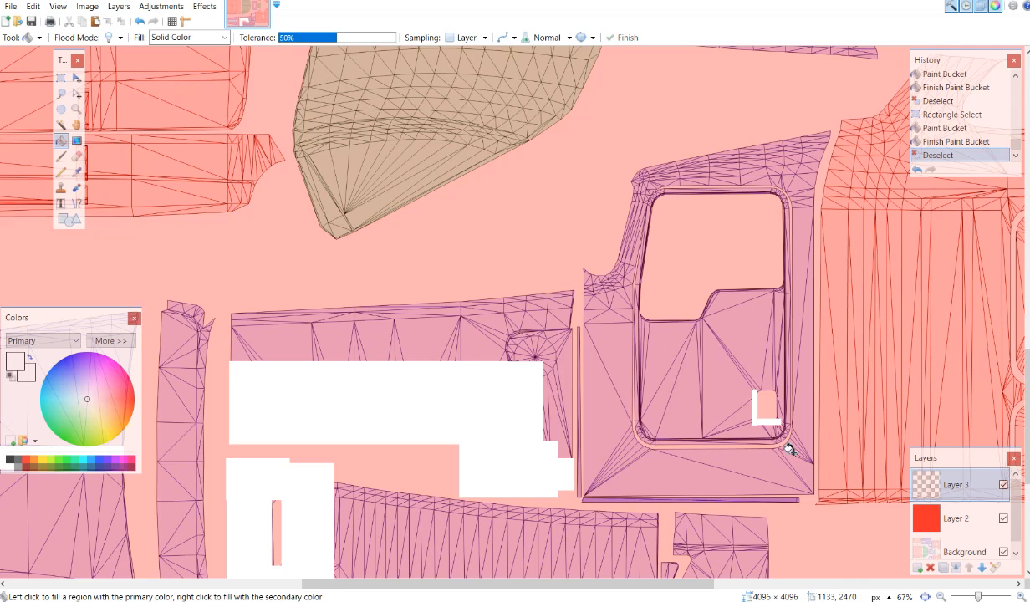
Step: Try filling a strip along the right edge of the handle cutout, about 10 × 99 px, with white and deselect
click(1020, 596)
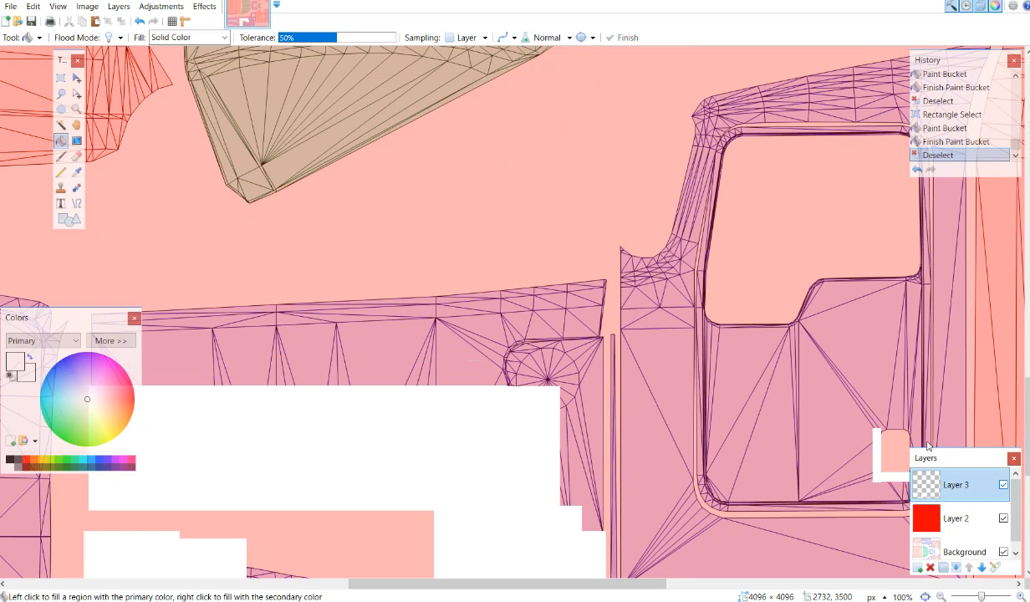
drag(621, 588, 671, 585)
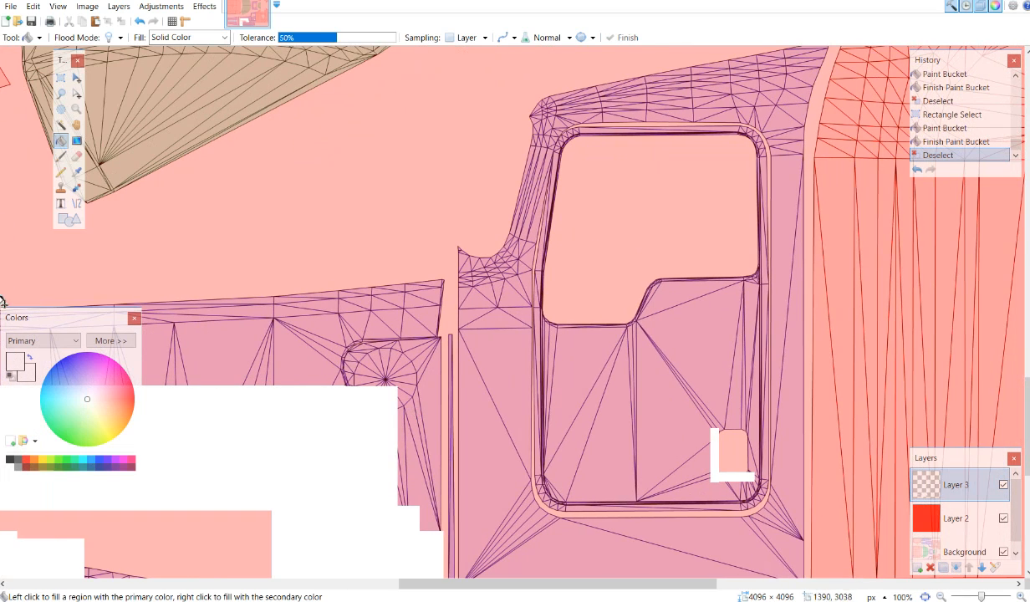
click(60, 77)
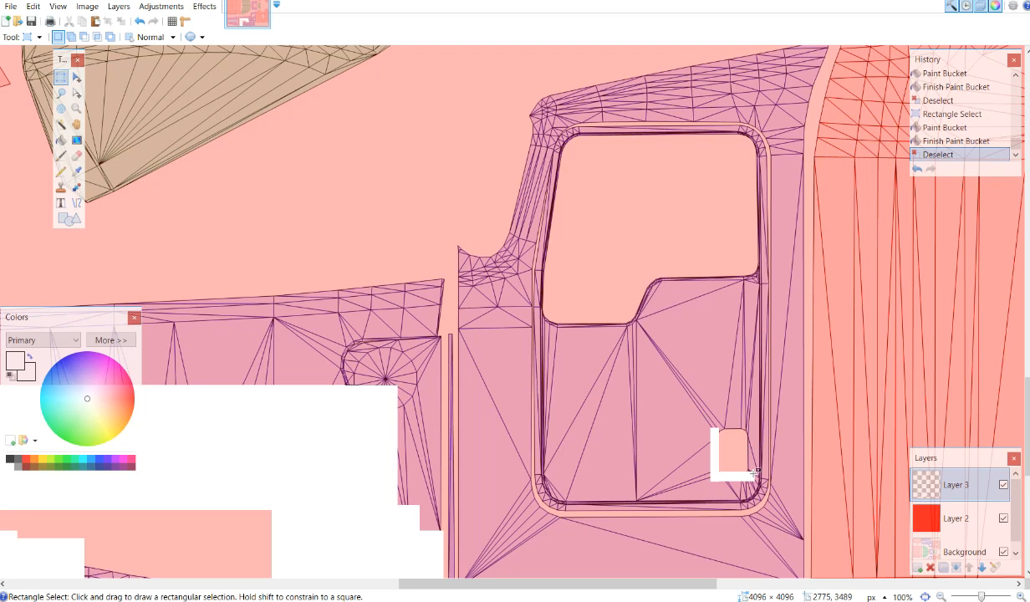
drag(753, 474, 749, 413)
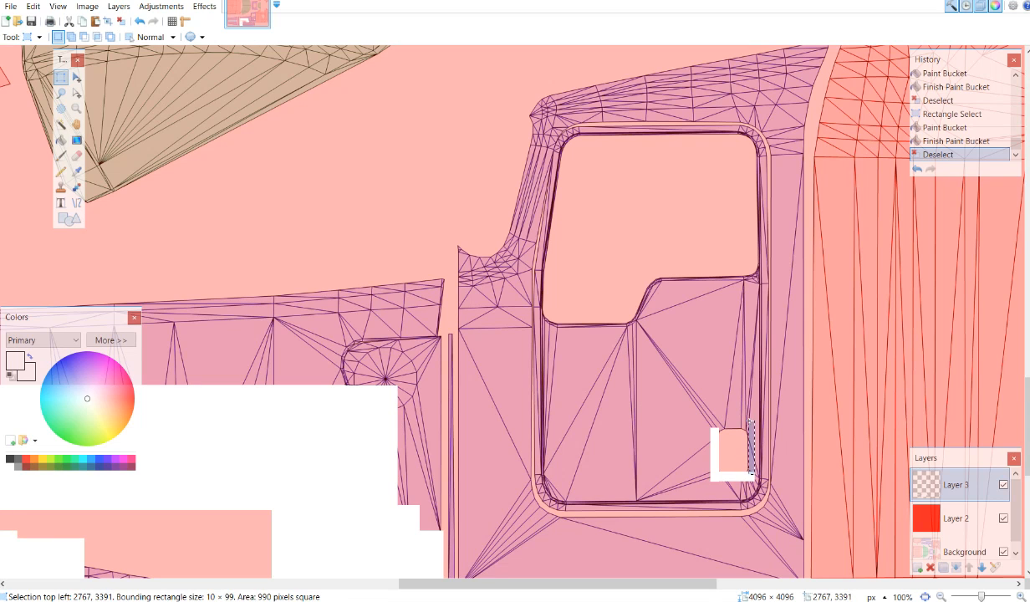
drag(750, 421, 750, 421)
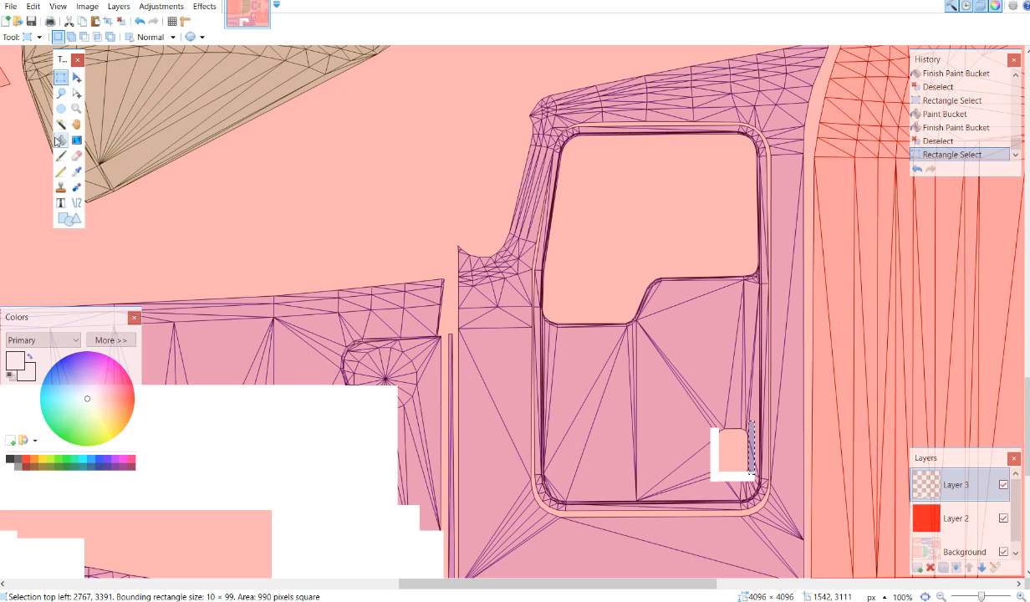
click(61, 139)
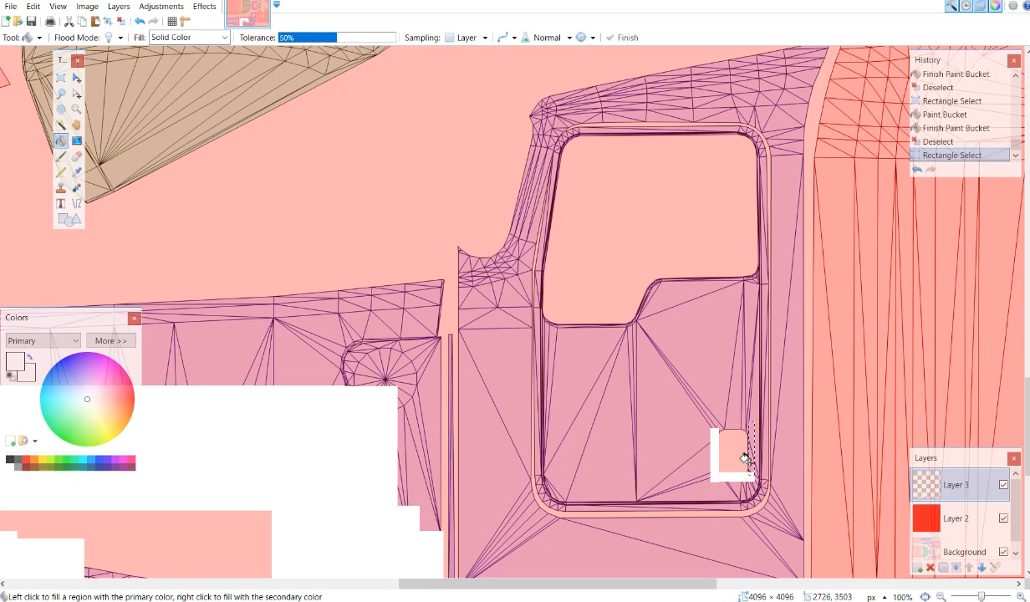
click(764, 469)
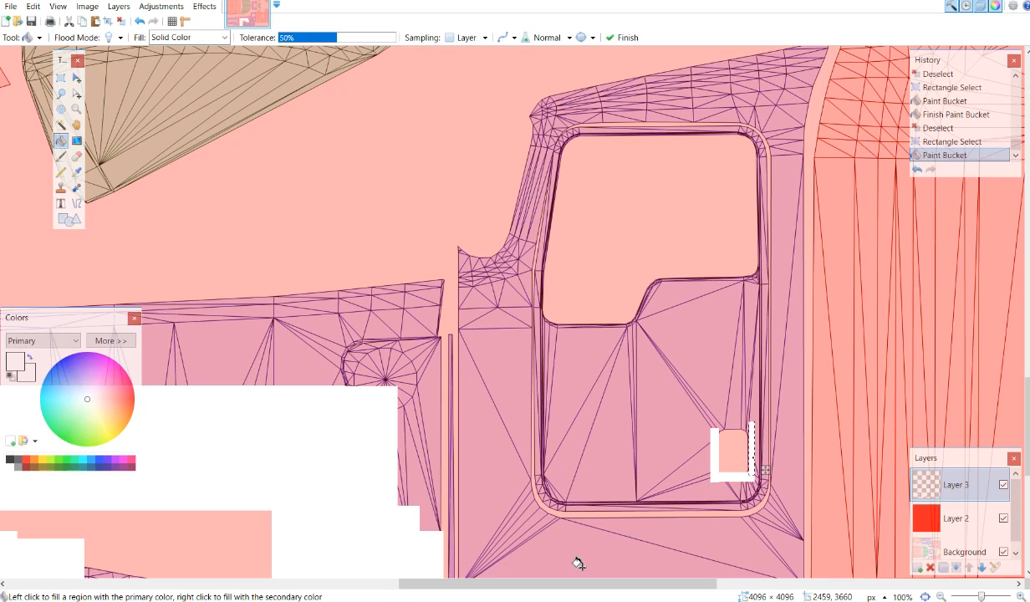
click(122, 21)
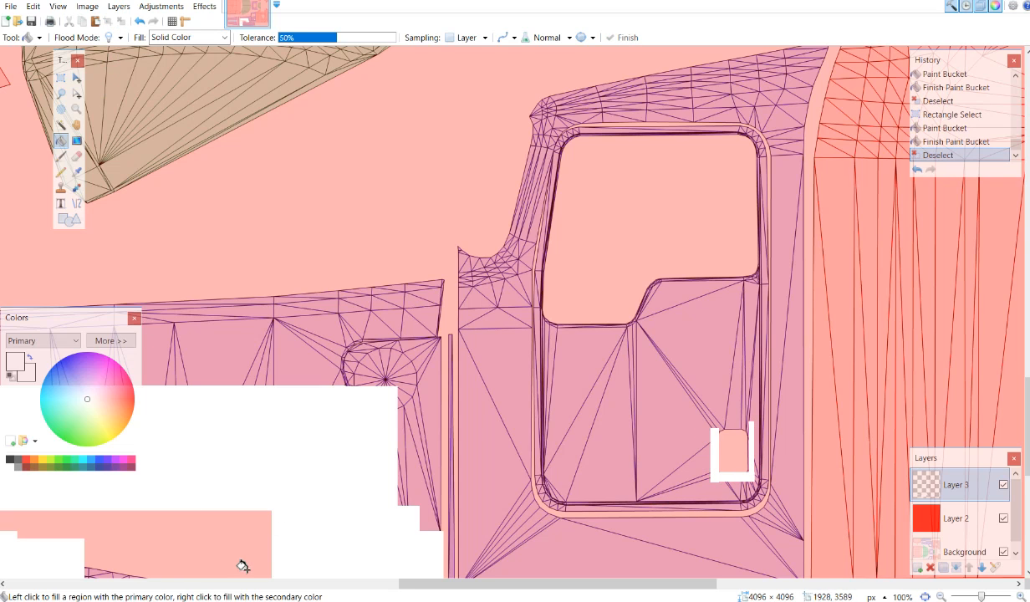
Step: Undo the white fill right of the handle cutout together with its rectangular selection
click(140, 22)
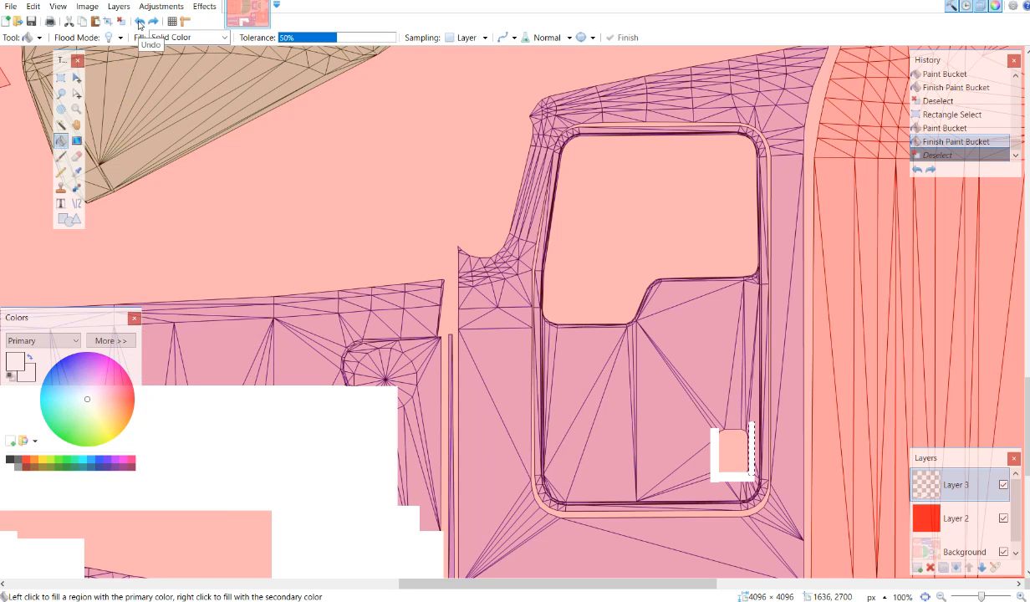
click(139, 23)
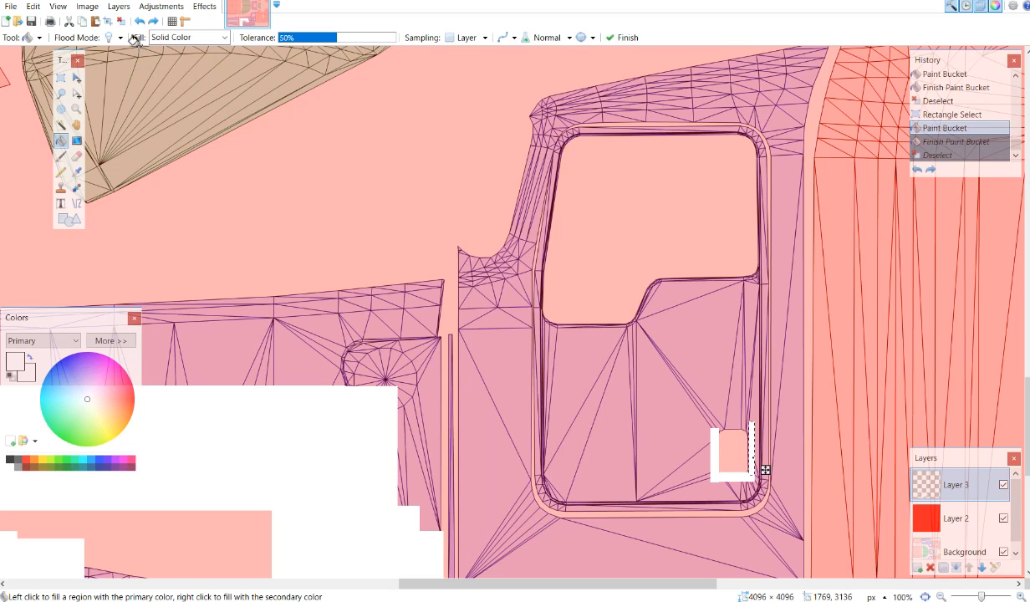
click(139, 23)
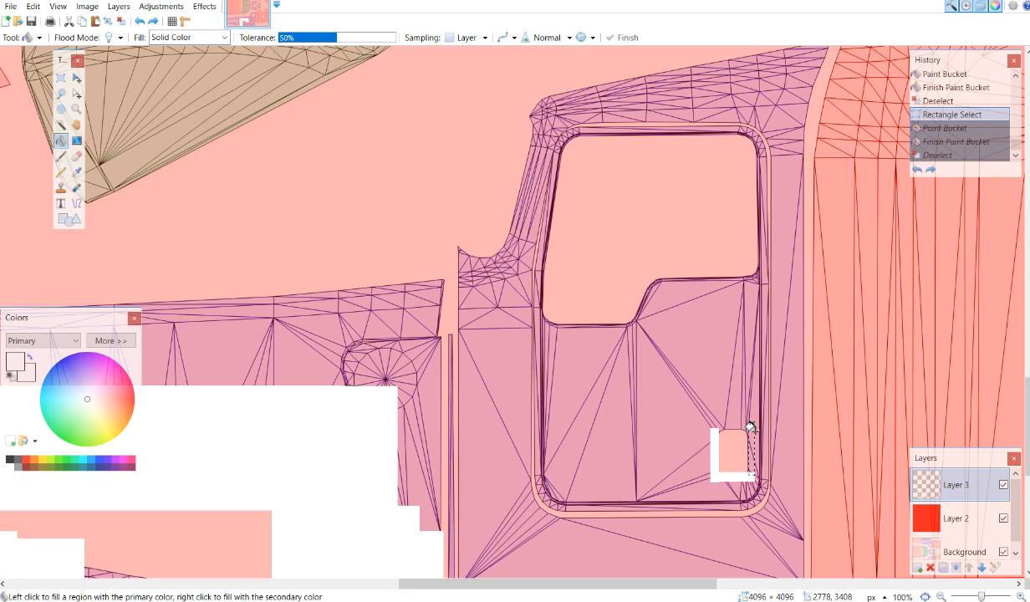
click(140, 22)
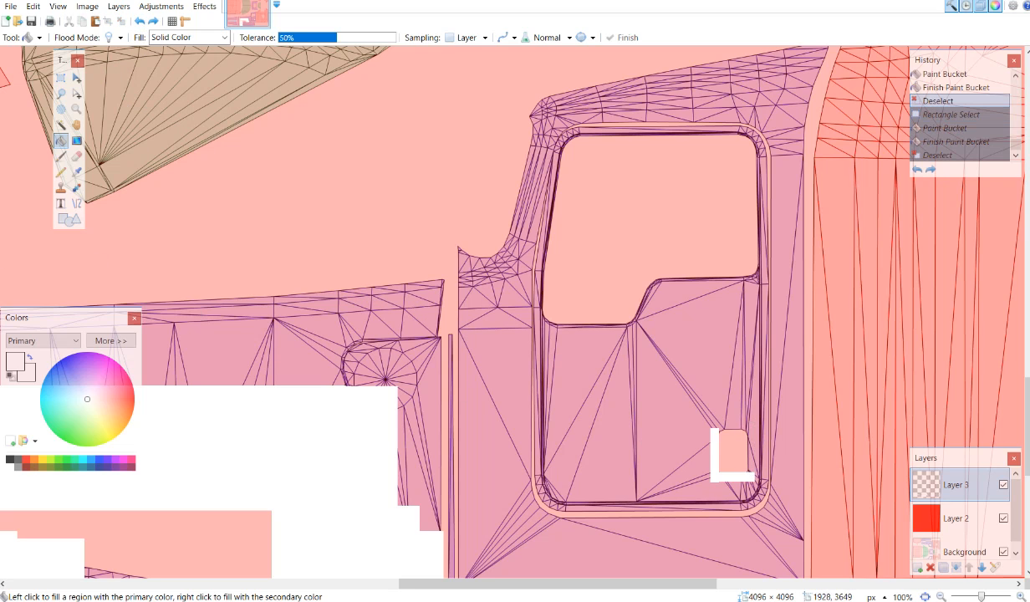
Step: Fill a strip along the right edge of the handle cutout, about 10 × 90 px, with white and deselect
click(61, 77)
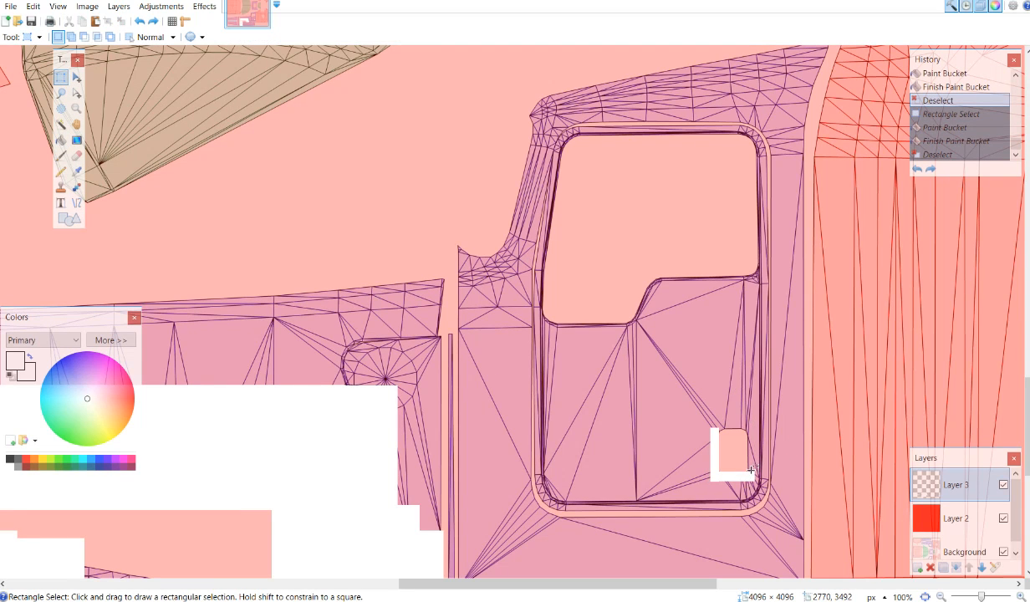
drag(753, 471, 749, 421)
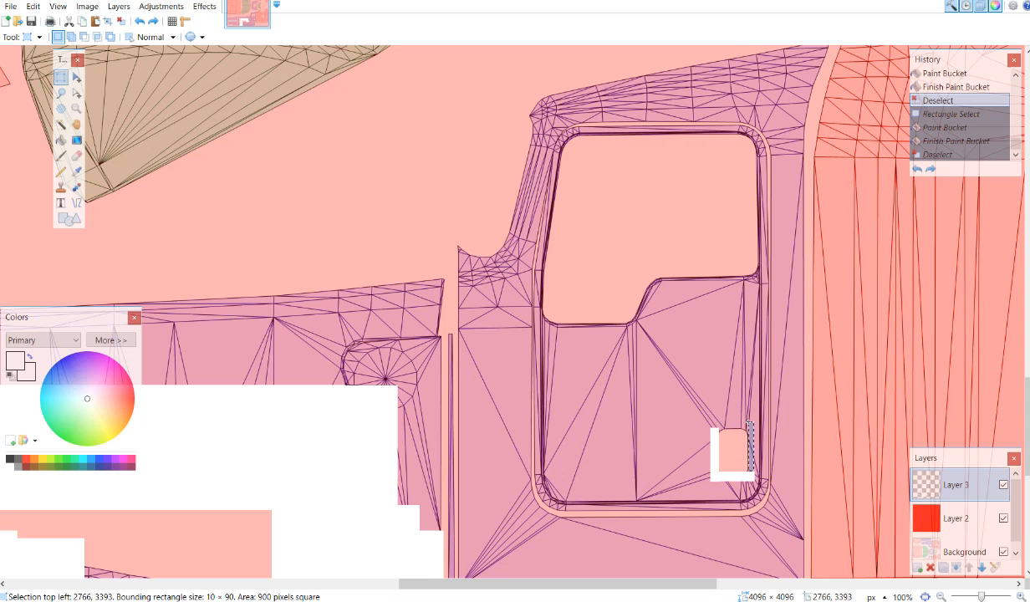
drag(749, 423, 749, 422)
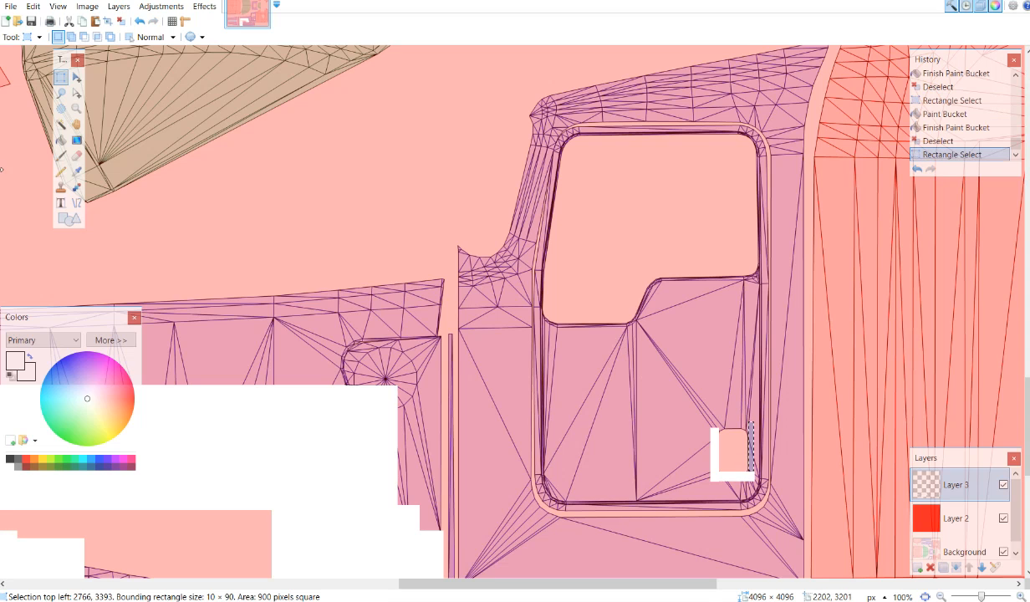
click(60, 140)
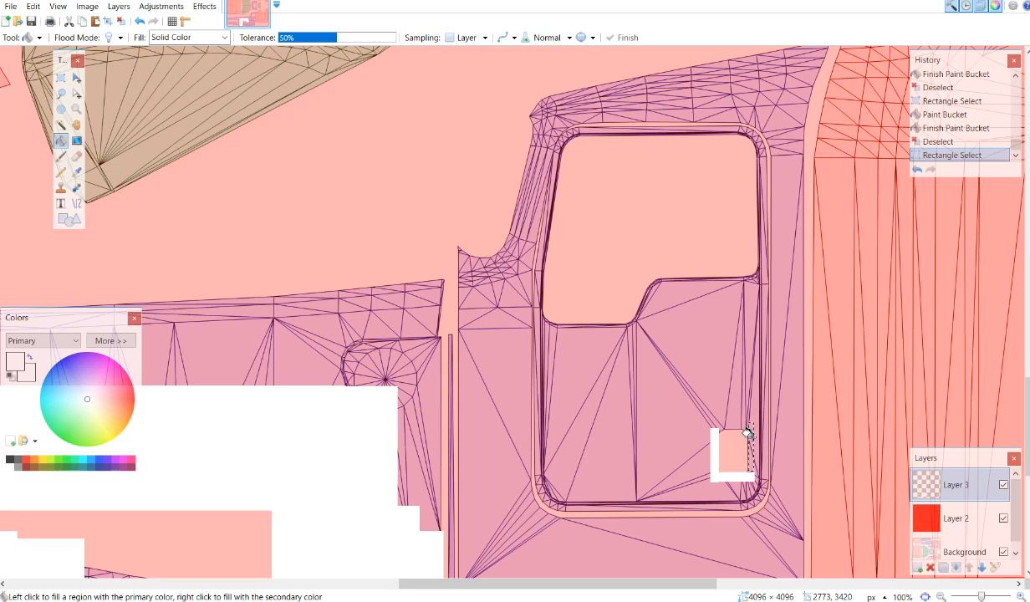
click(764, 449)
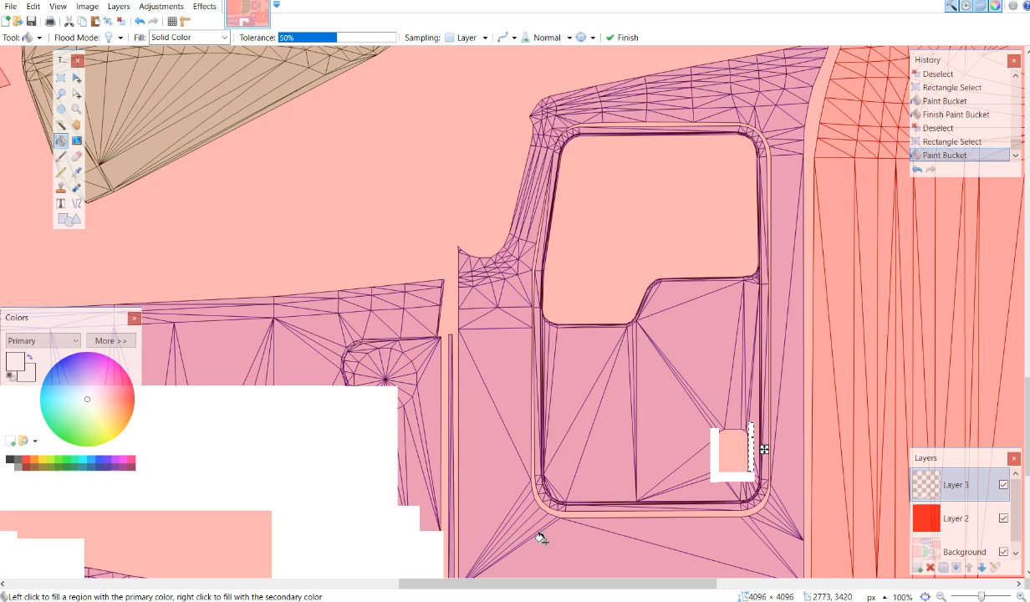
click(121, 20)
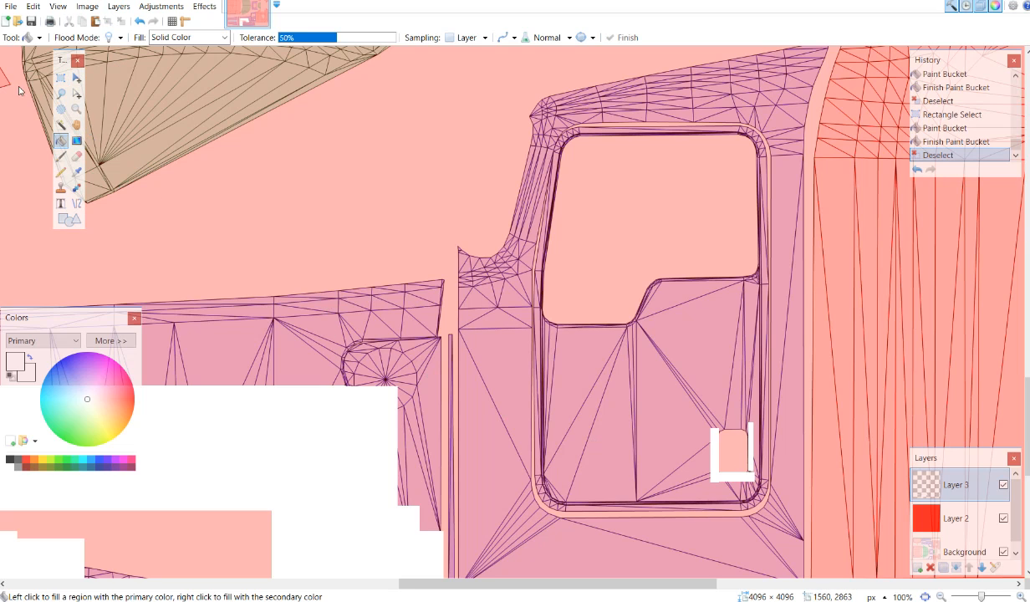
Step: Fill a strip along the right edge of the door's handle cutout, about 12 × 112 px, with white and deselect
click(60, 77)
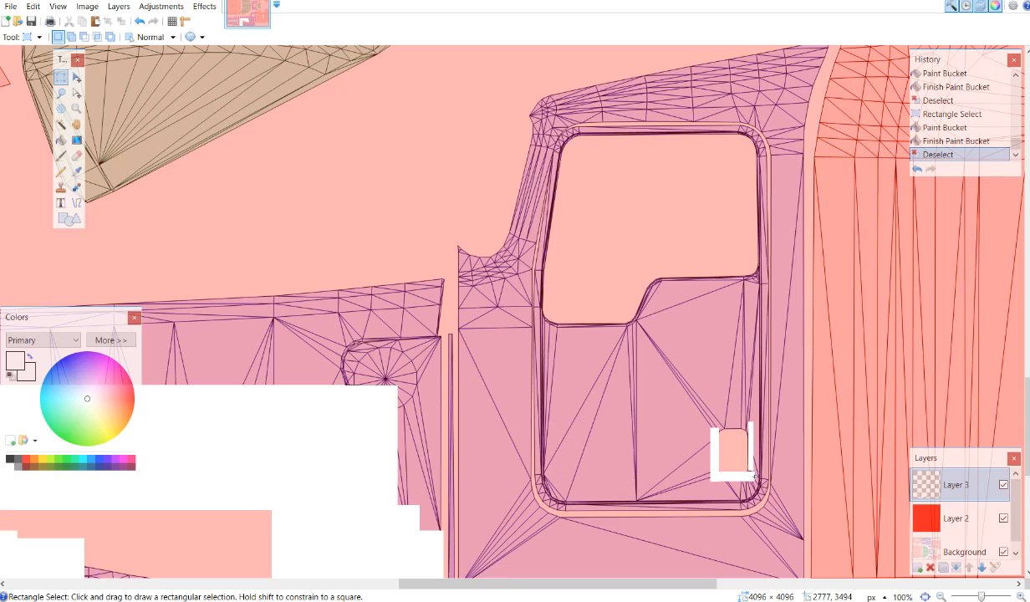
drag(755, 477, 750, 418)
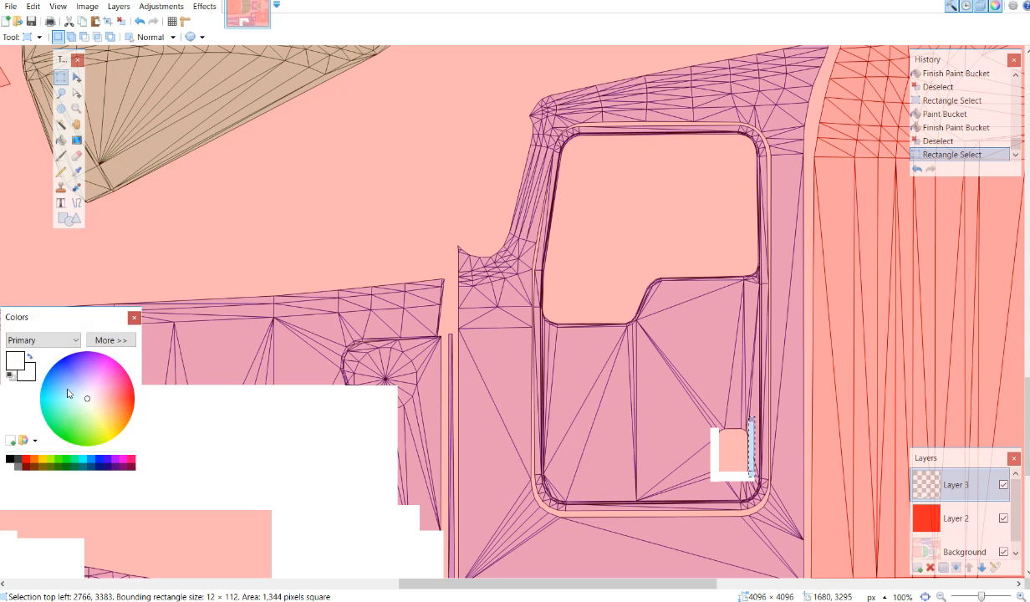
click(60, 140)
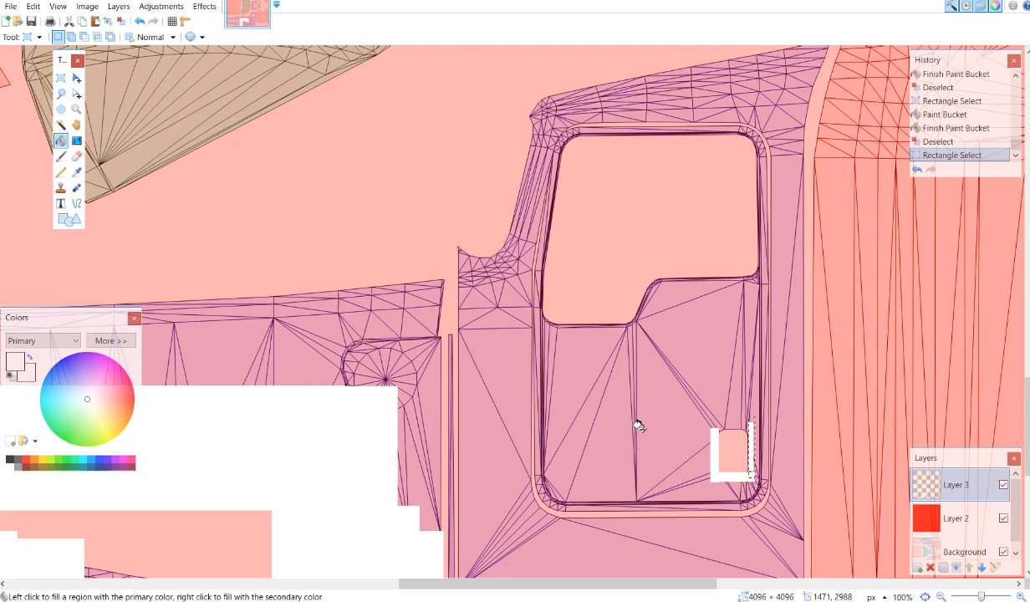
click(751, 475)
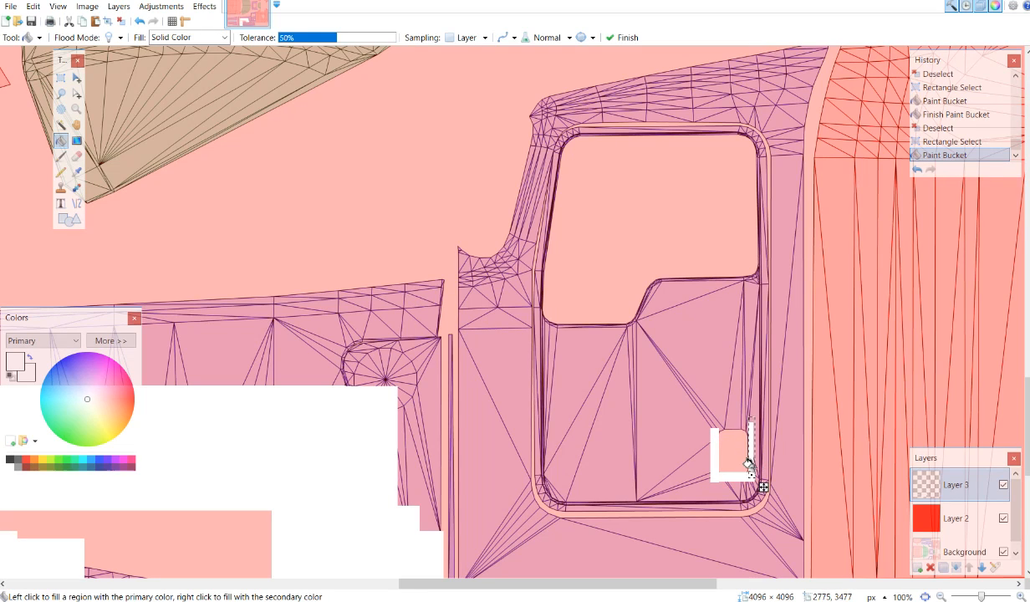
key(Return)
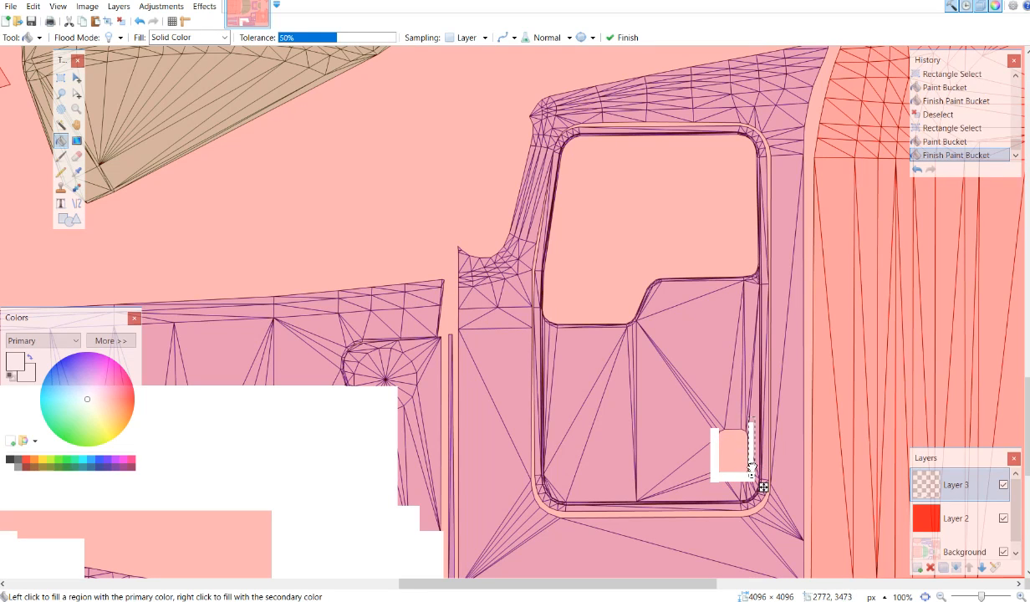
click(752, 470)
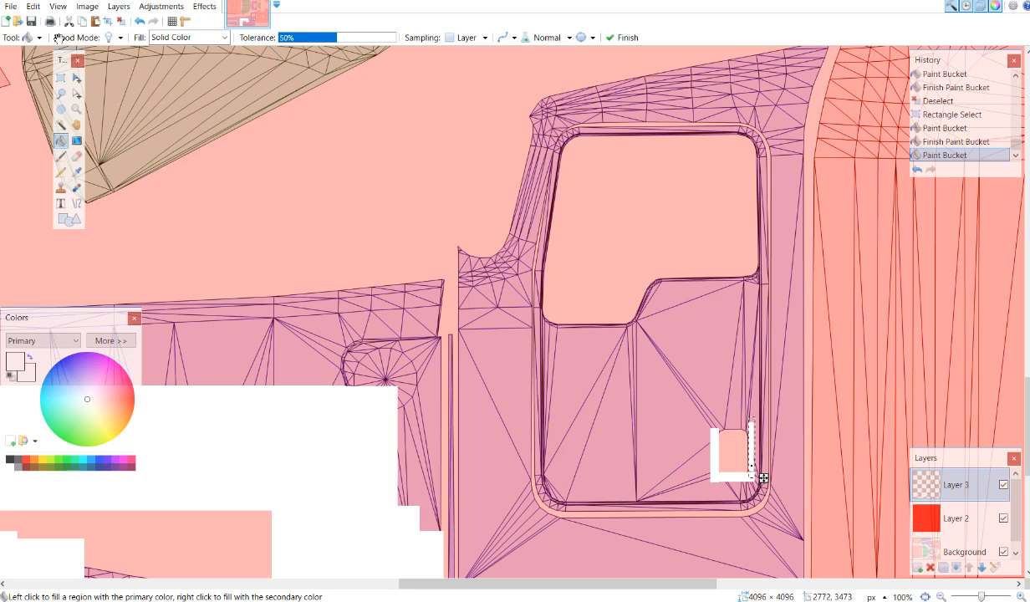
click(119, 28)
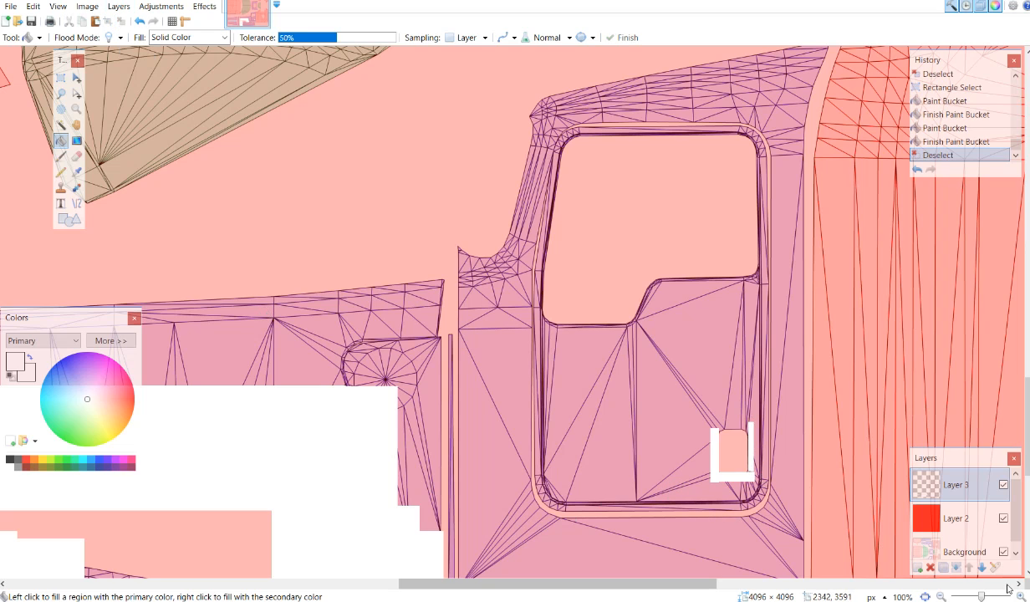
Step: Fill a small patch at the lower-right corner of the handle cutout, about 14 × 10 px, with white and deselect
key(ctrl+plus)
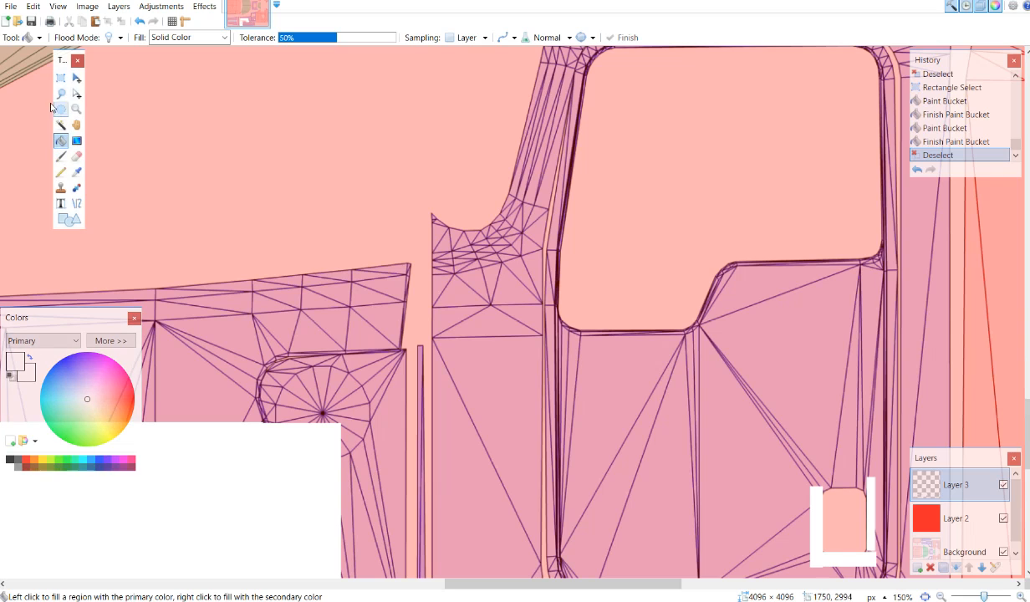
click(60, 77)
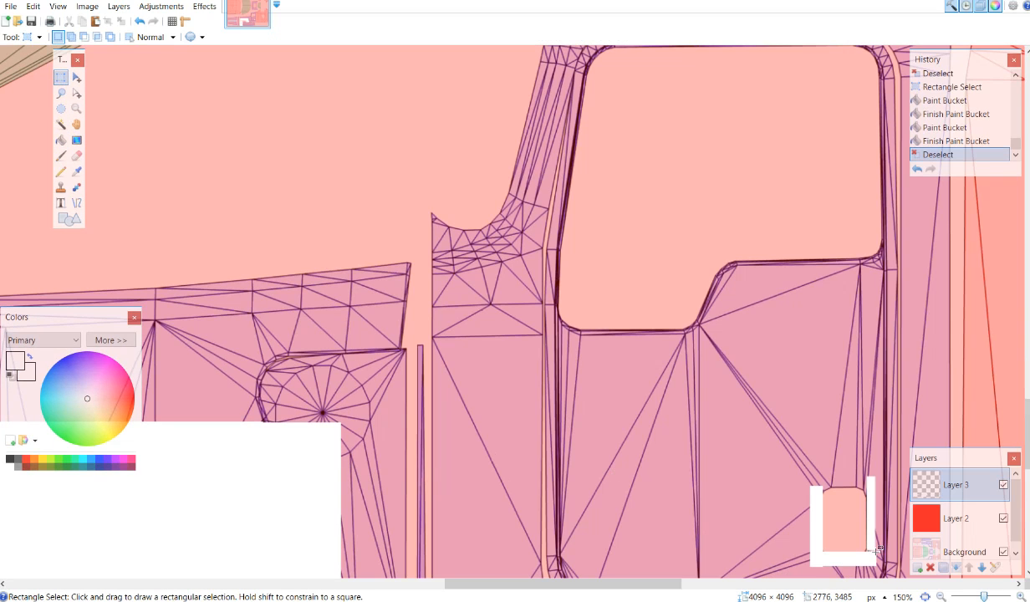
mouse_move(873, 551)
mouse_down()
mouse_move(873, 536)
mouse_move(861, 537)
mouse_move(875, 547)
mouse_up()
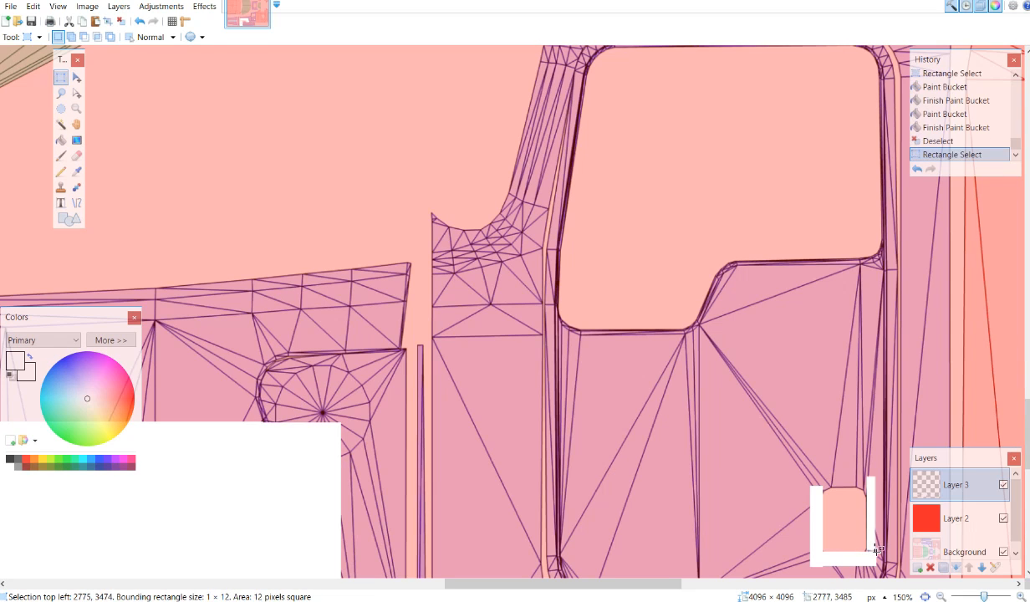
drag(875, 547, 867, 553)
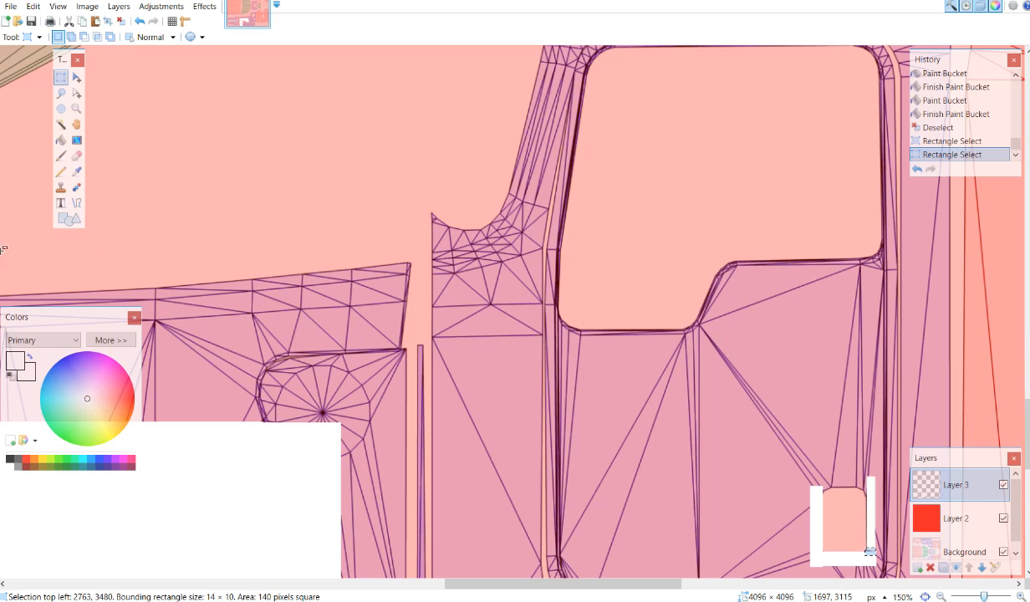
click(60, 141)
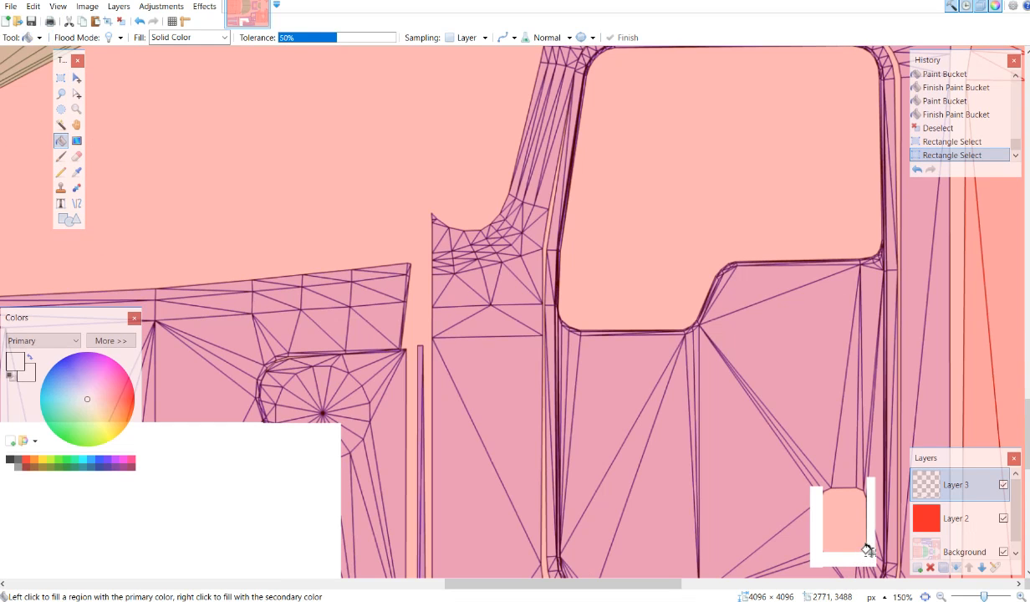
click(870, 553)
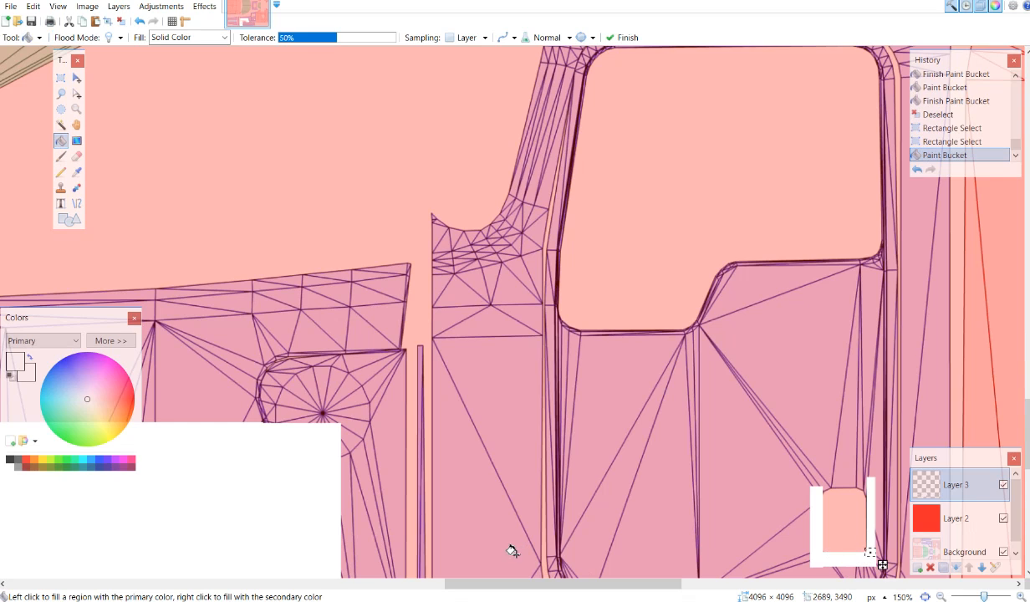
click(125, 25)
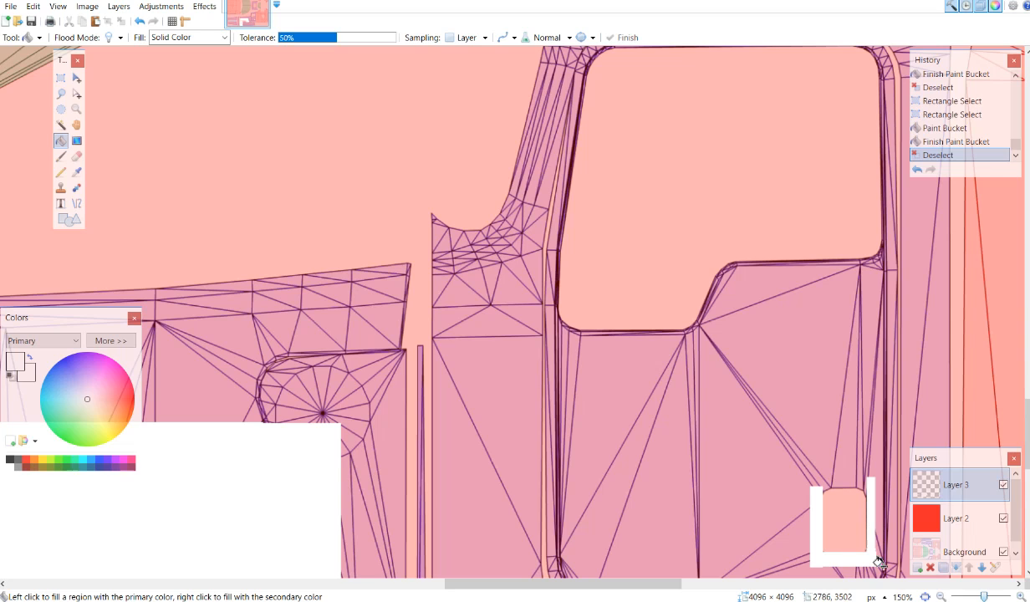
Step: Fill a strip across the upper edge of the handle cutout, about 82 × 19 px, with white and deselect
click(61, 77)
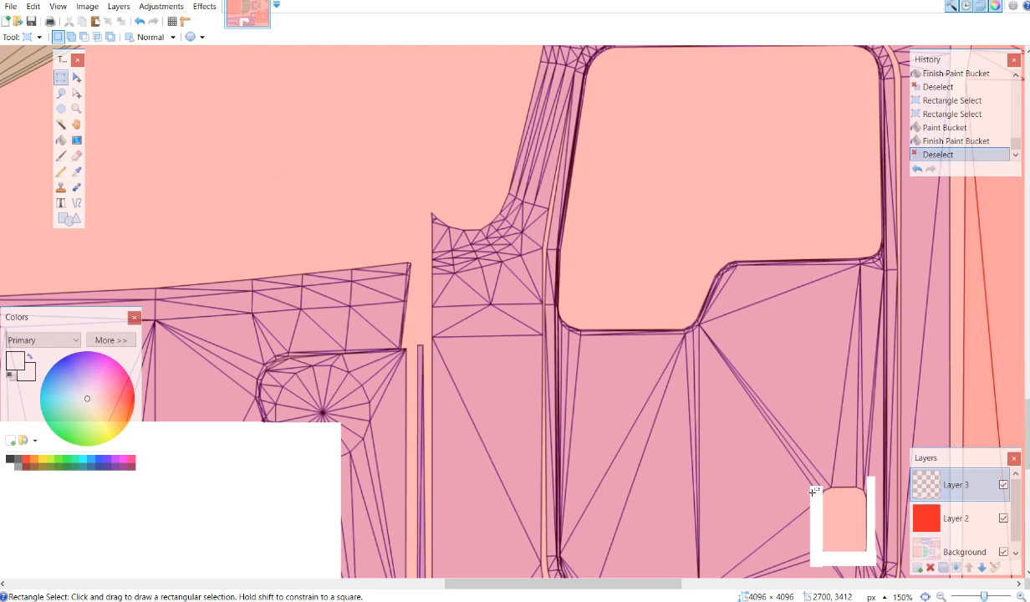
drag(810, 491, 875, 480)
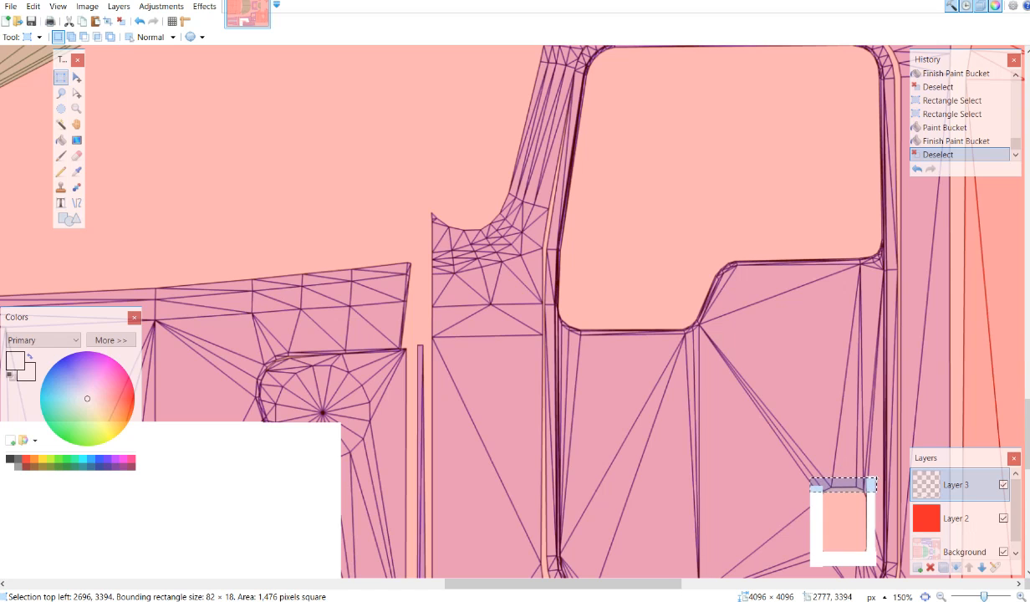
drag(875, 479, 875, 478)
drag(875, 478, 875, 478)
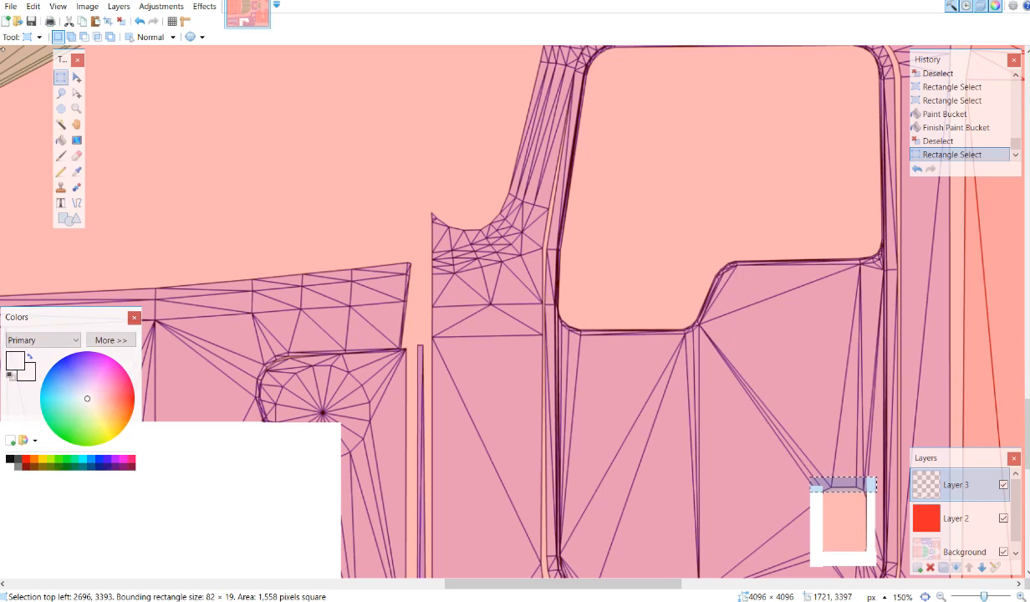
click(60, 139)
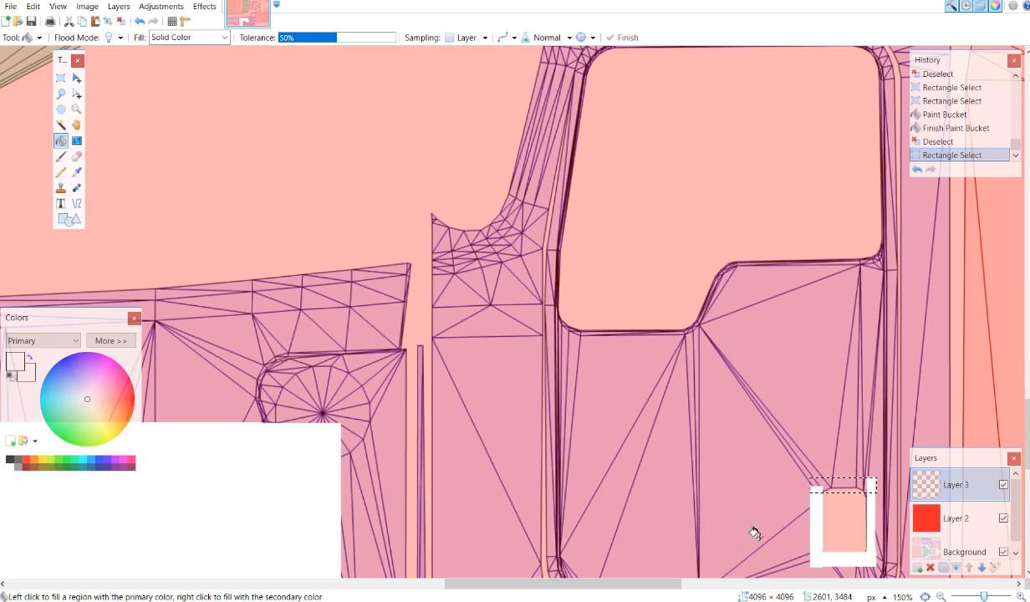
click(849, 485)
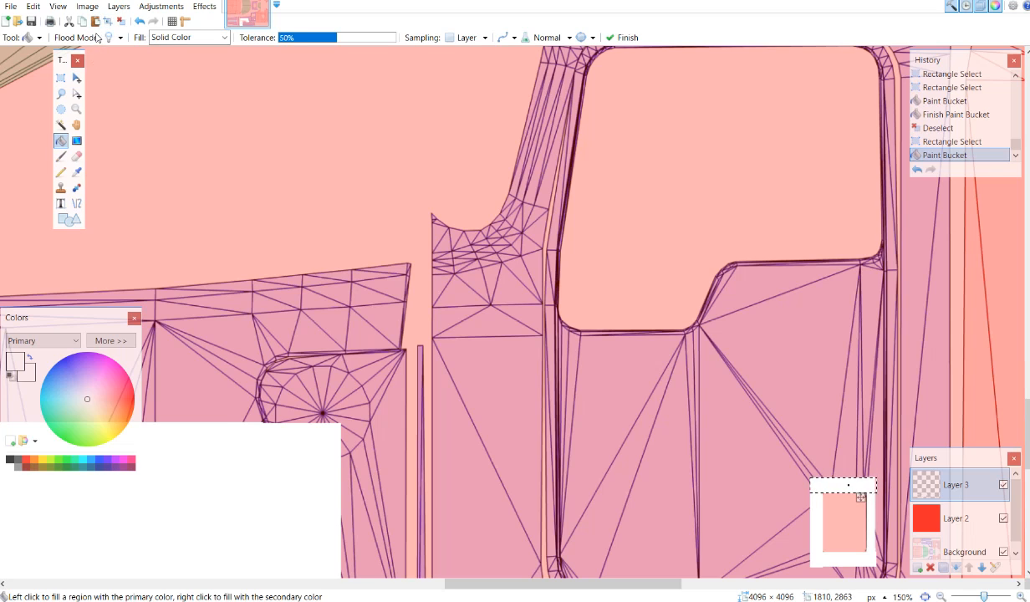
click(122, 21)
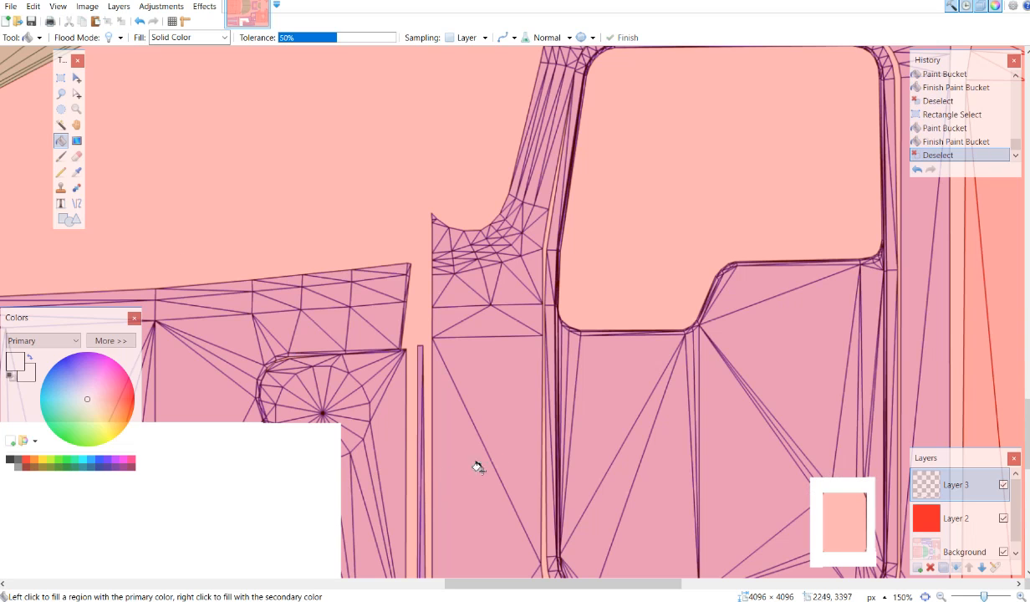
Step: Examine the white handle surround and the neighbouring door and cab panels of the template
scroll(535, 460, down, 3)
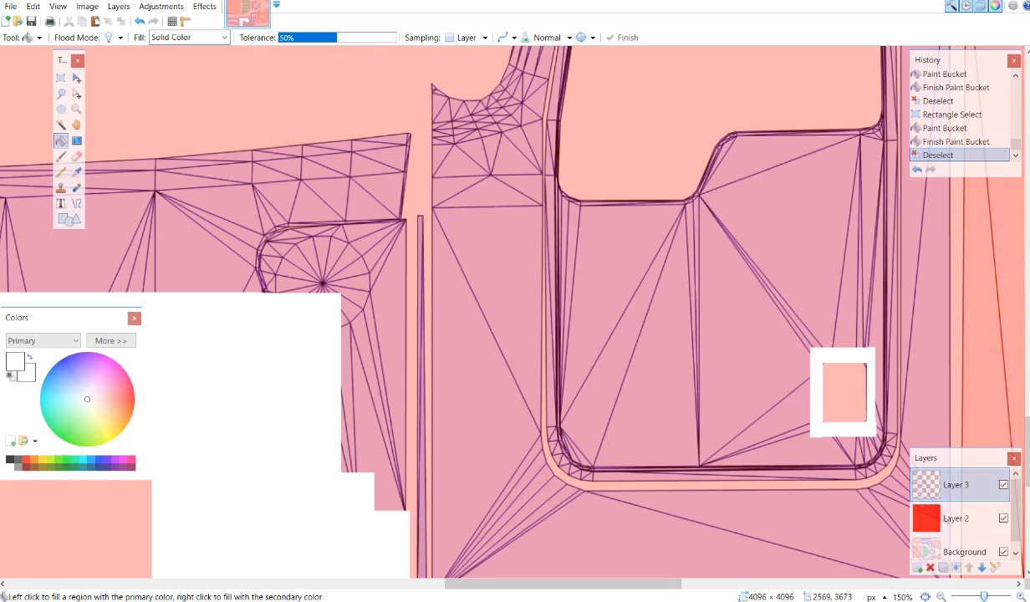
key(ctrl+minus)
key(ctrl+minus)
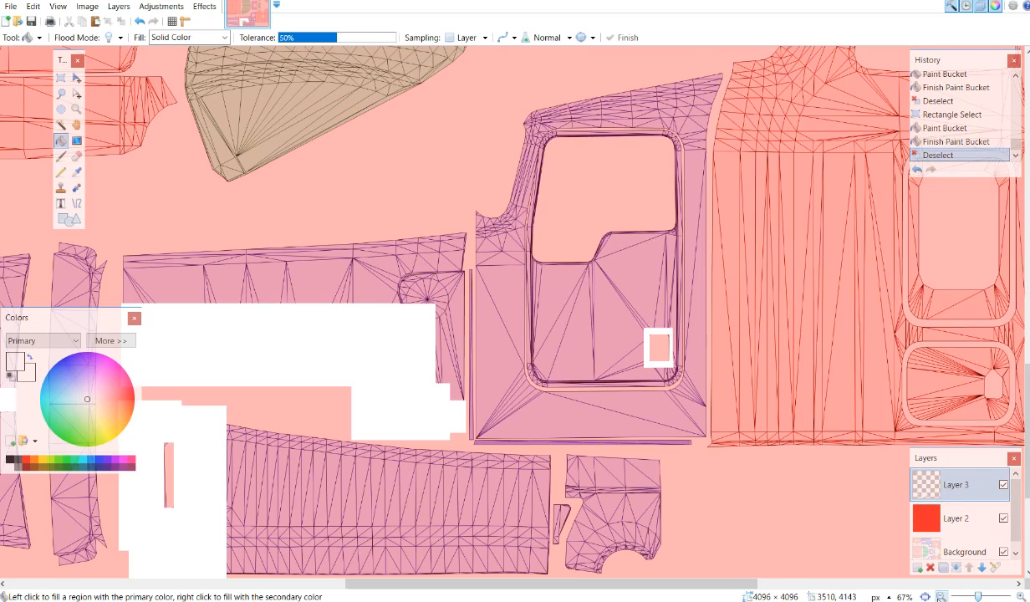
key(ctrl+minus)
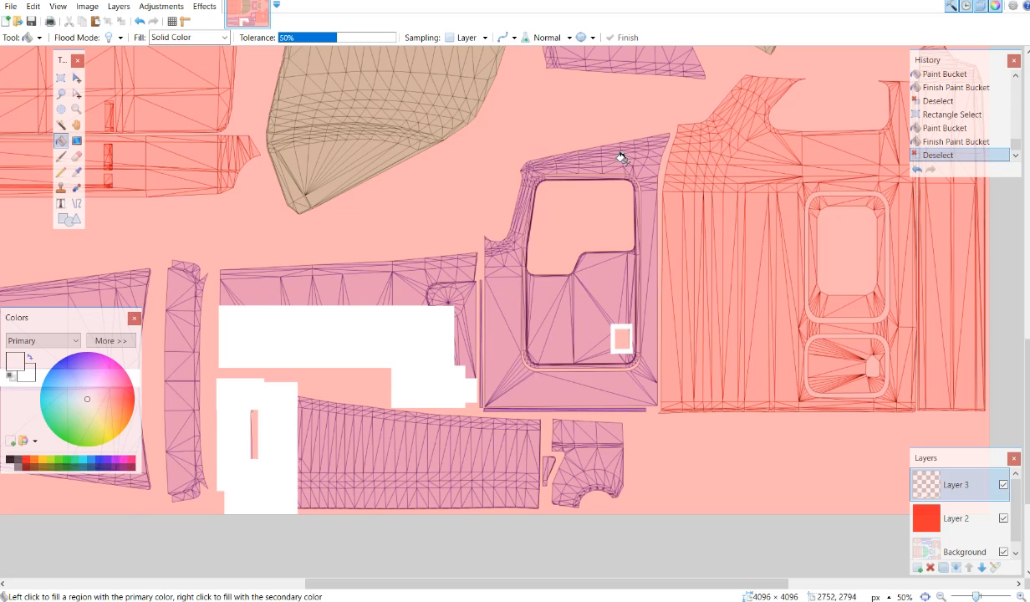
scroll(616, 156, down, 2)
scroll(622, 147, up, 6)
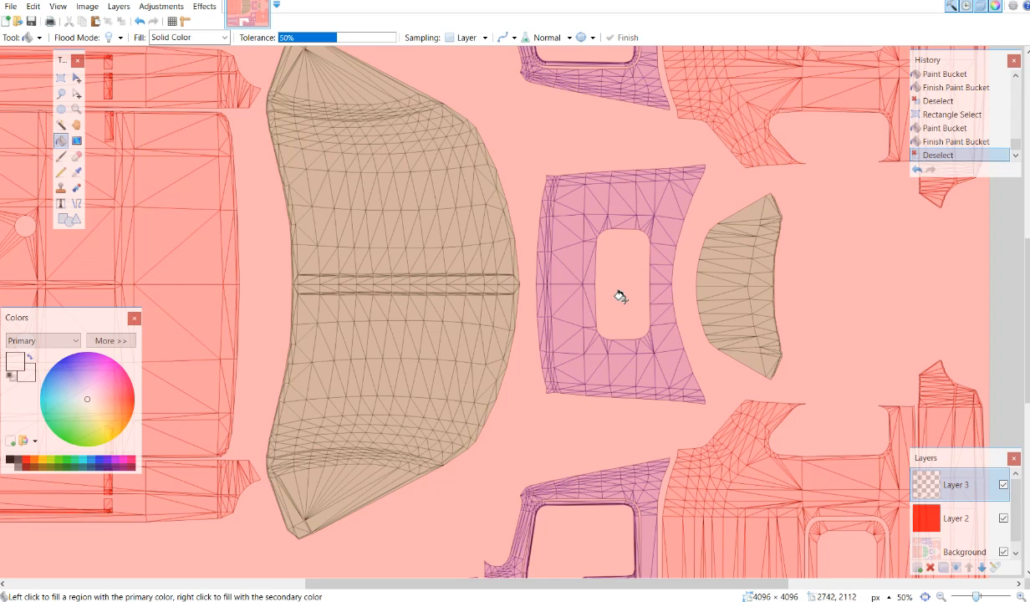
scroll(618, 290, down, 3)
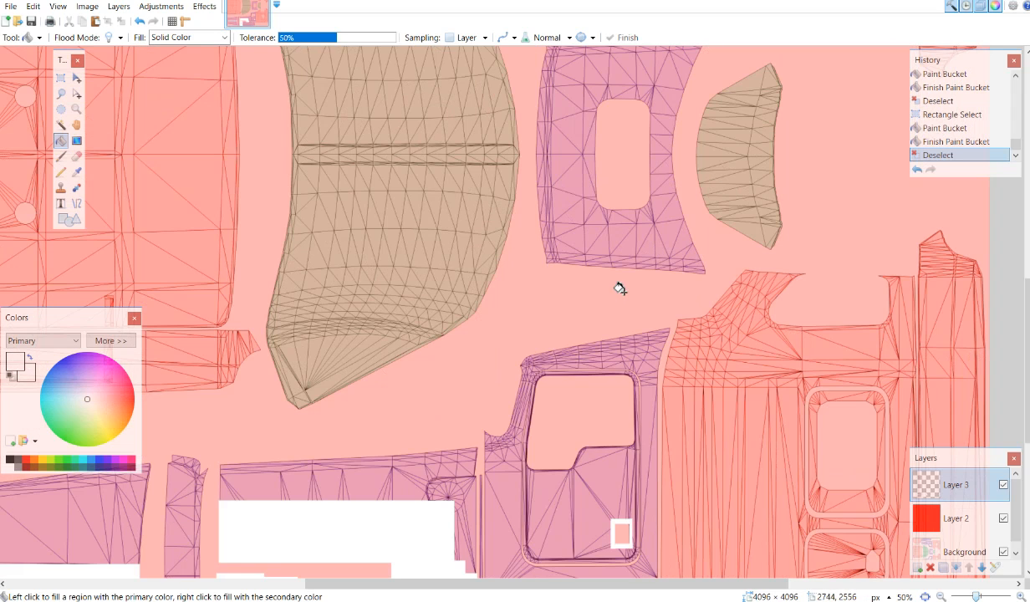
scroll(619, 284, up, 3)
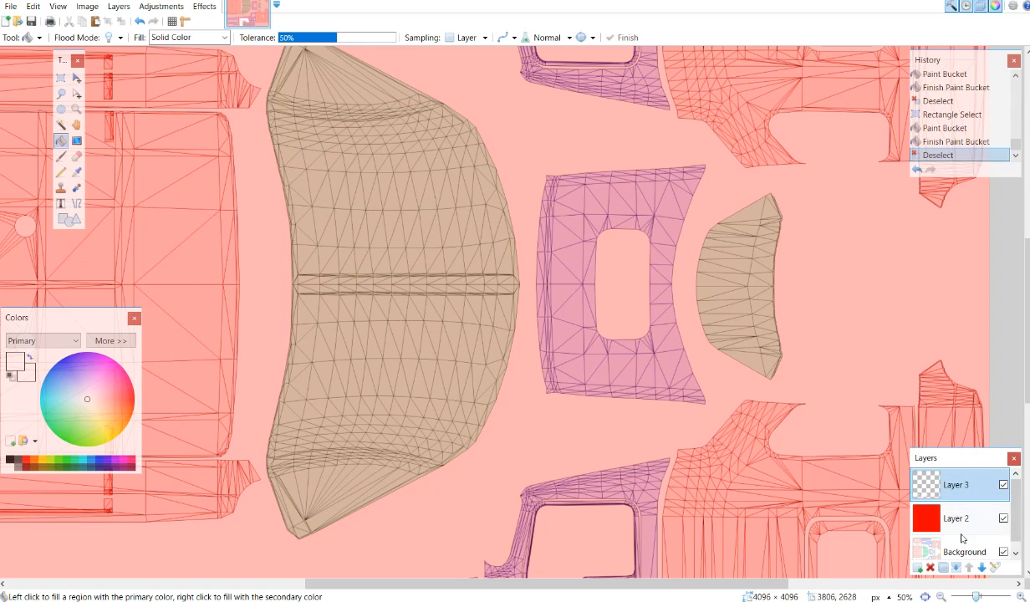
Step: Rotate the whole image with all its layers by 180°
click(942, 596)
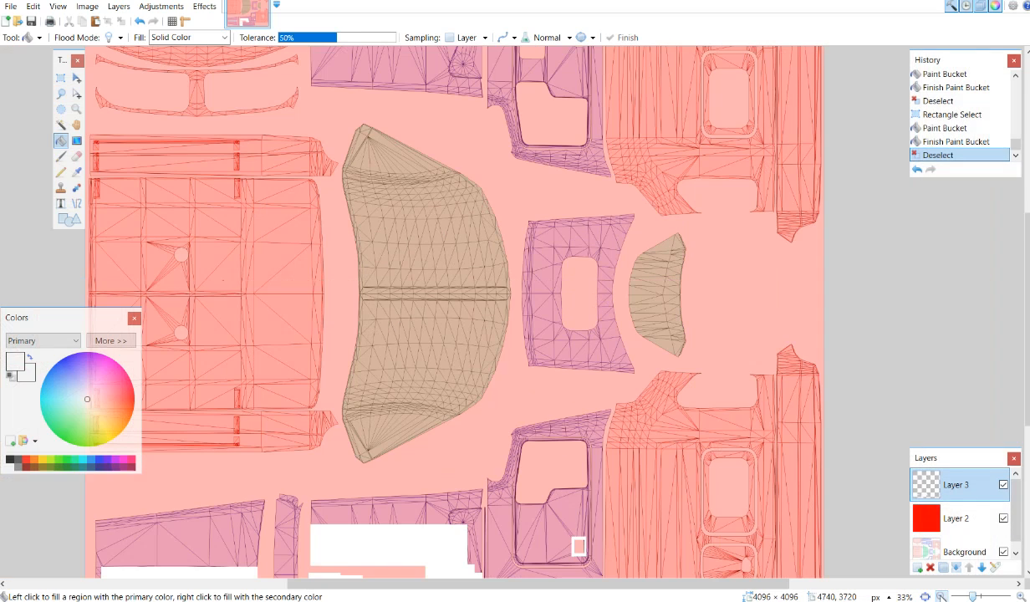
click(941, 596)
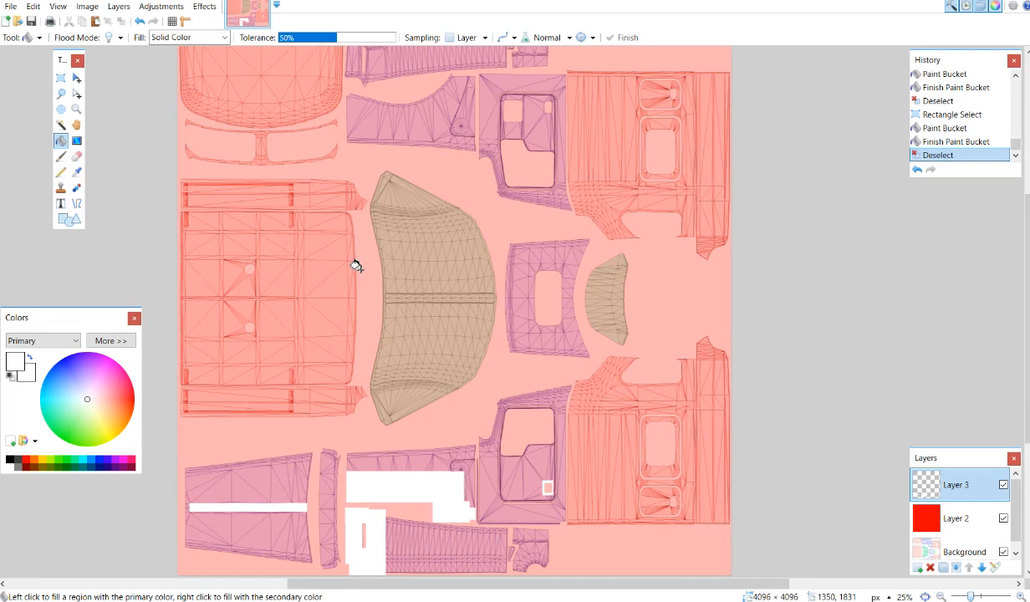
scroll(357, 265, up, 3)
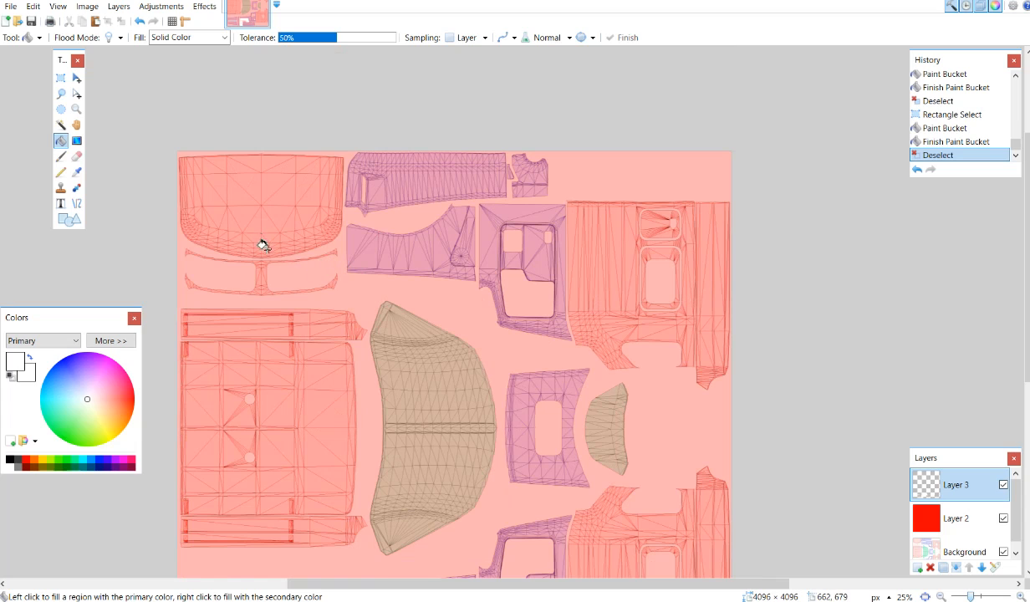
click(407, 198)
key(ctrl+j)
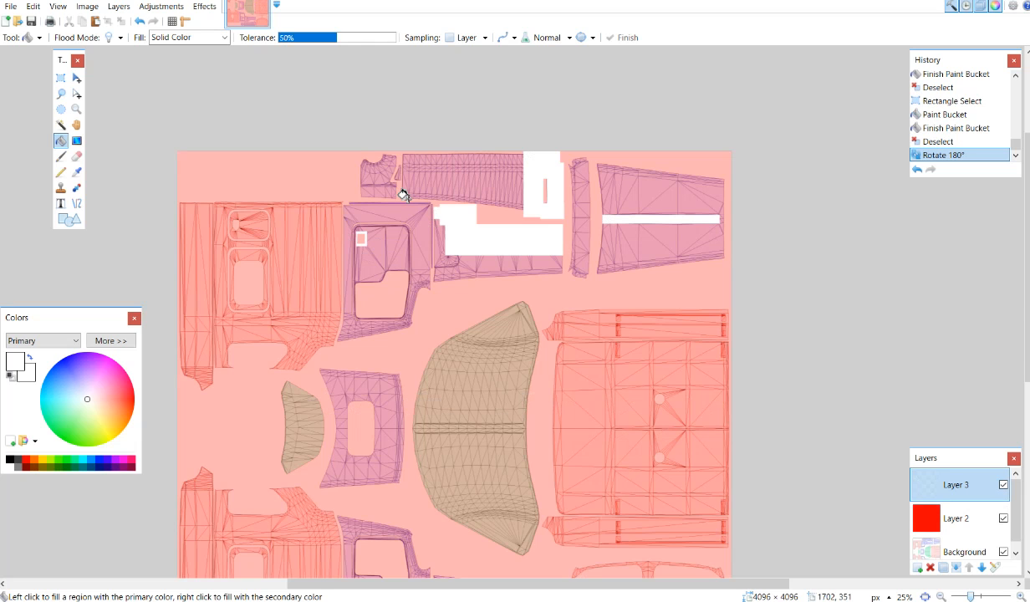
Step: Compare the white-painted hood and fender panels with their unpainted counterparts on the opposite side of the template
scroll(499, 392, down, 6)
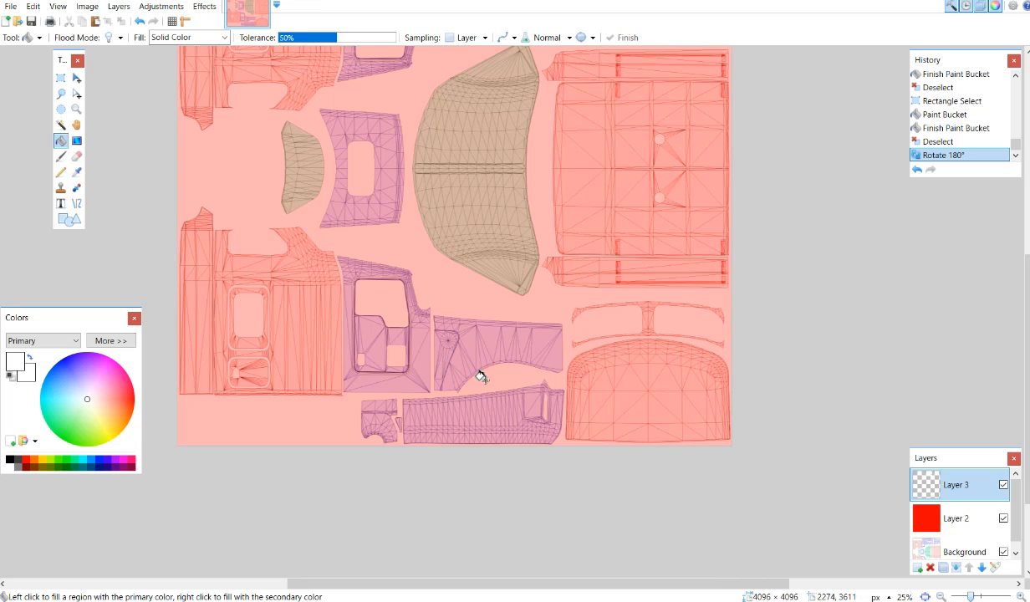
click(1020, 596)
click(1020, 596)
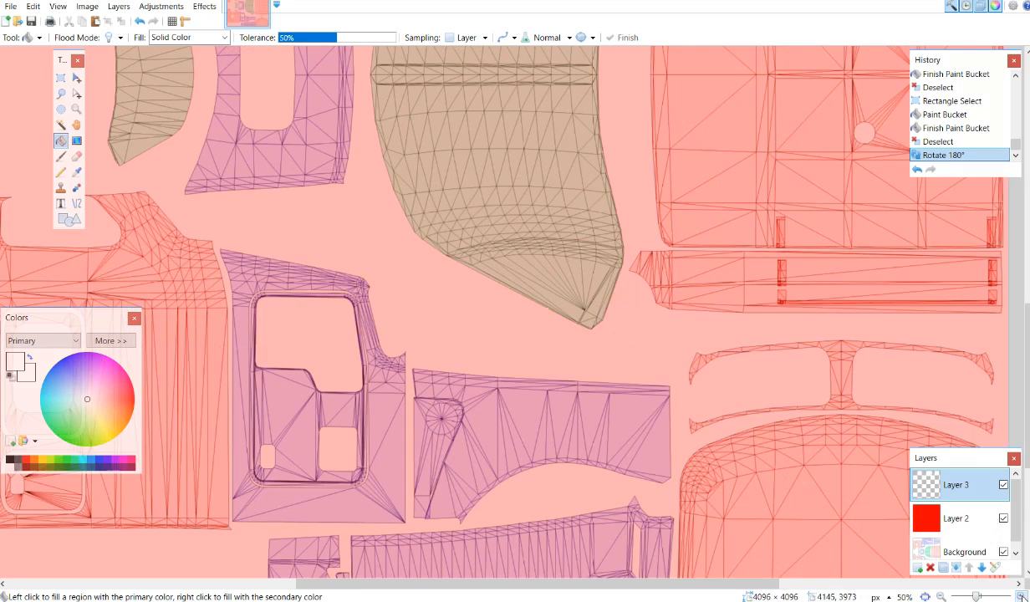
scroll(702, 473, down, 3)
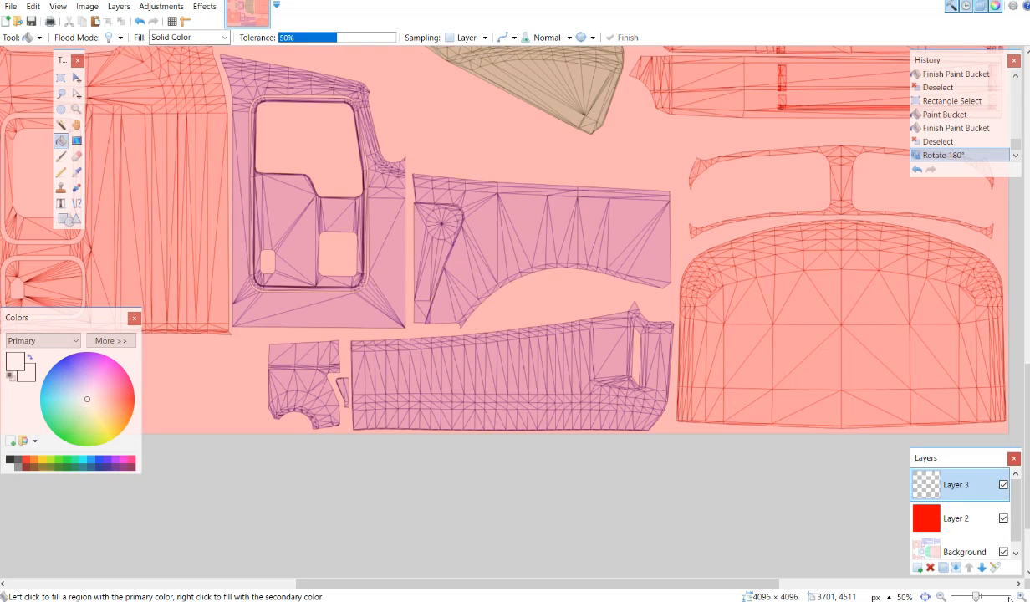
click(1021, 596)
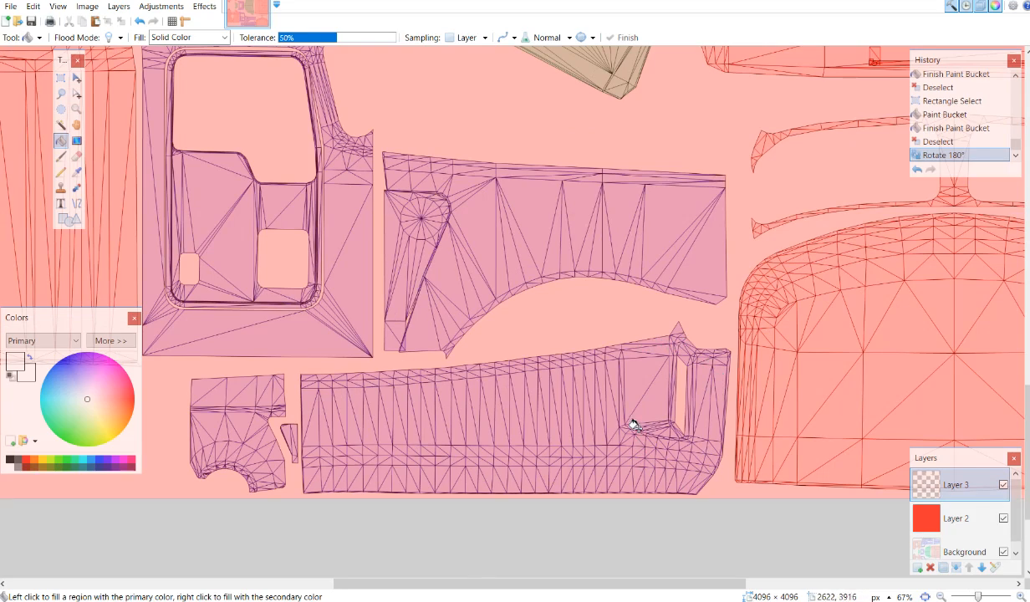
scroll(633, 424, up, 15)
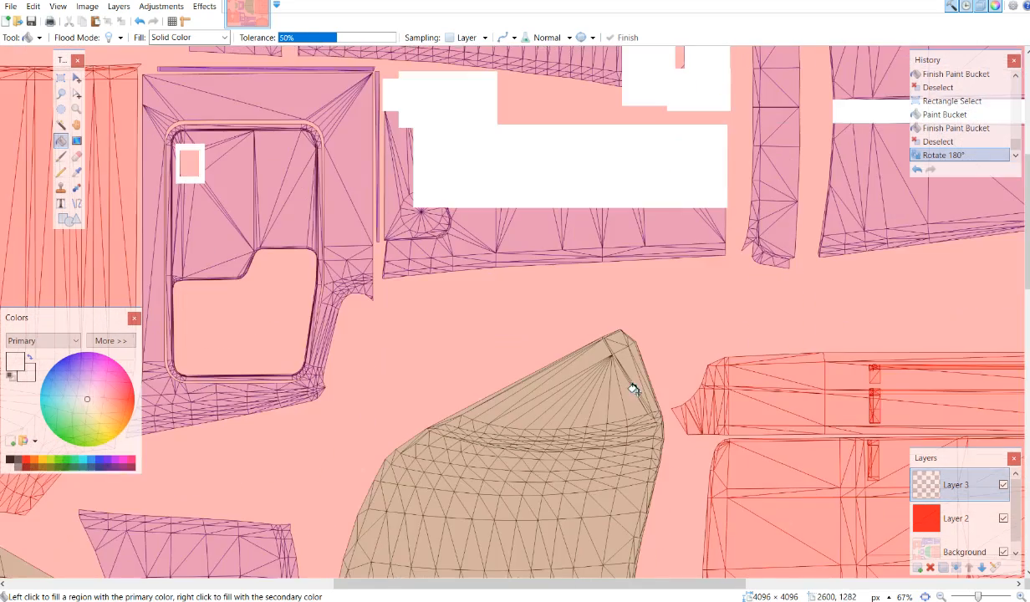
scroll(633, 388, up, 3)
scroll(632, 388, down, 8)
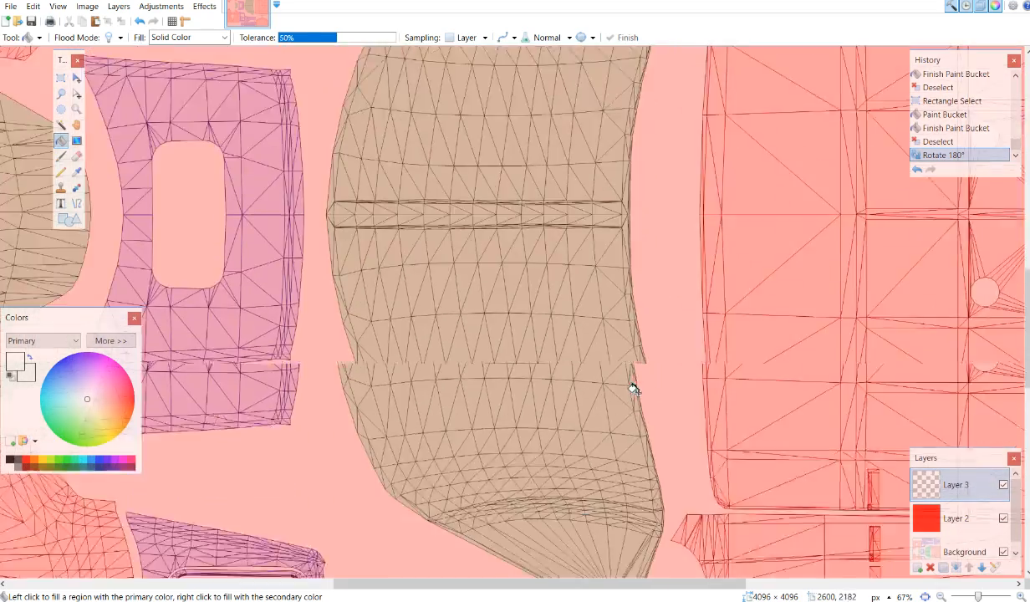
scroll(632, 389, down, 11)
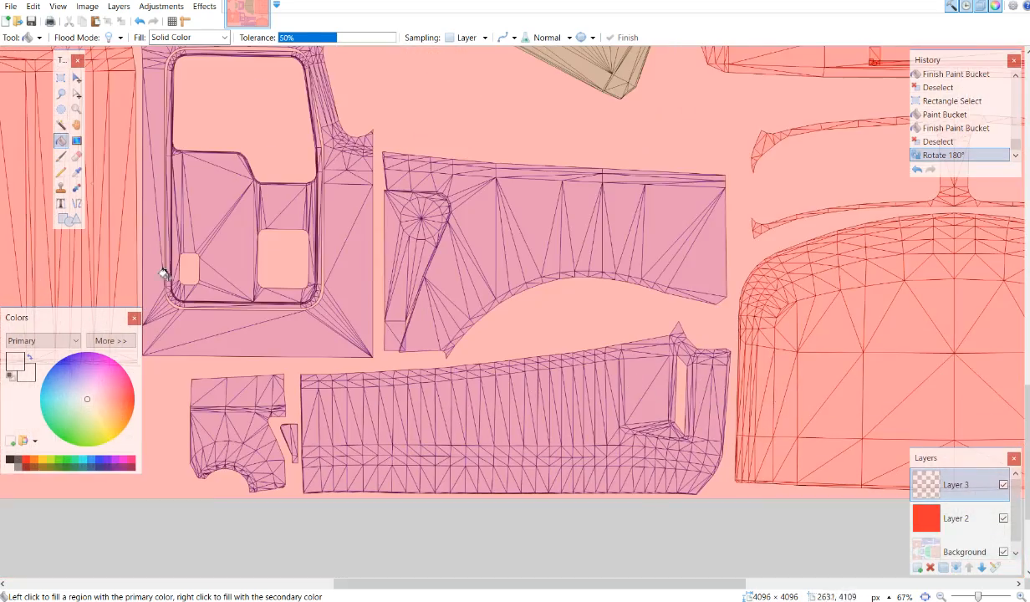
Step: Fill a vertical strip about 152 × 458 px, just left of the long ribbed panel's slot, with white and deselect
click(60, 76)
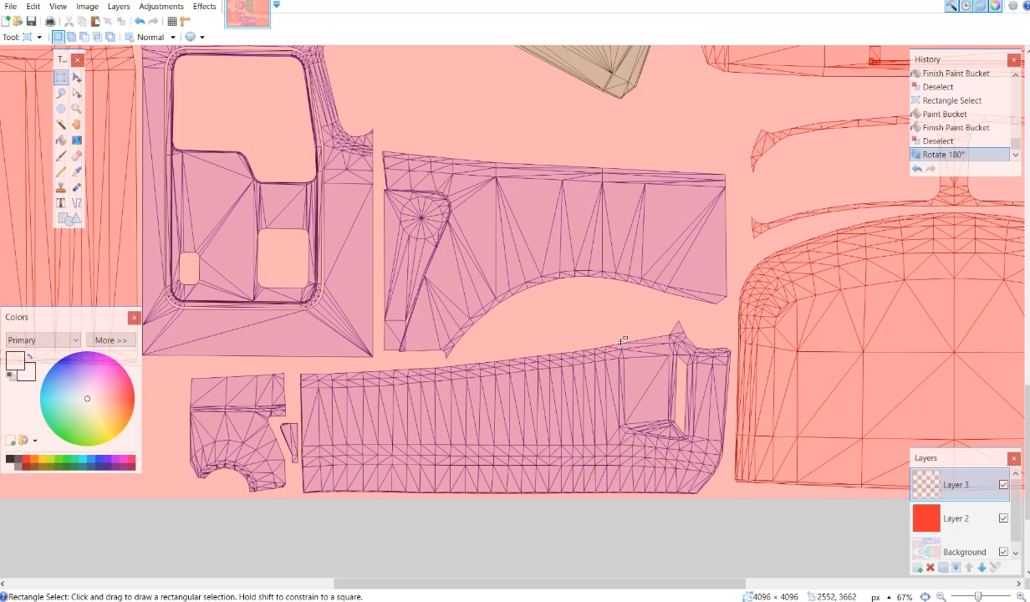
drag(621, 341, 666, 495)
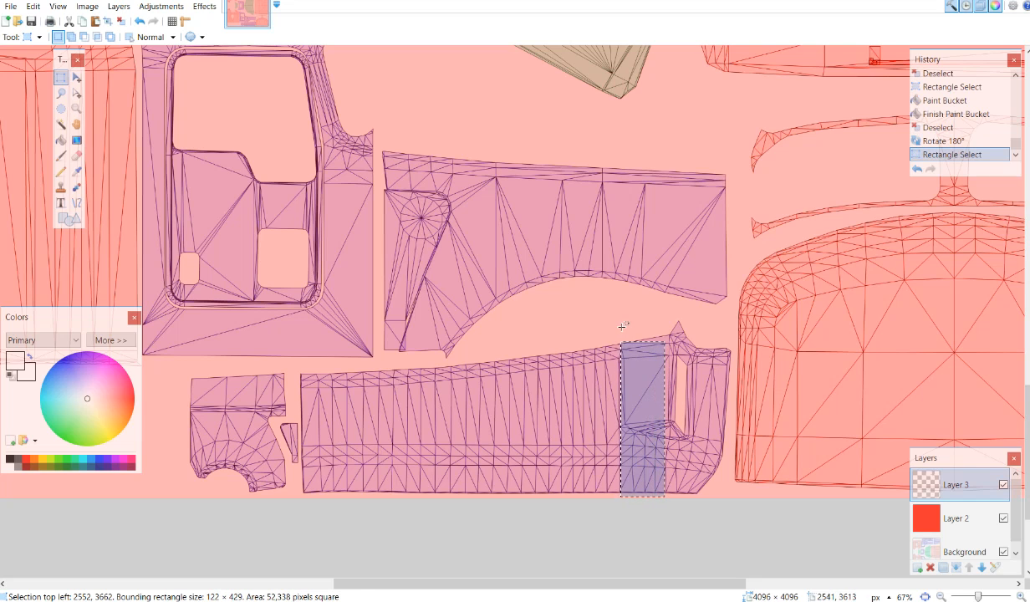
drag(621, 327, 676, 492)
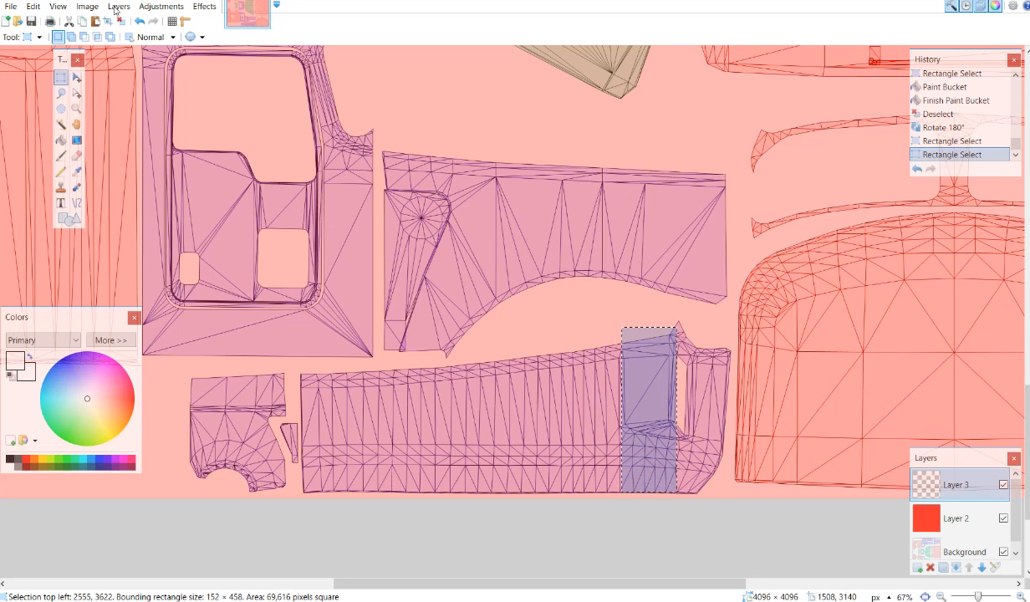
click(61, 140)
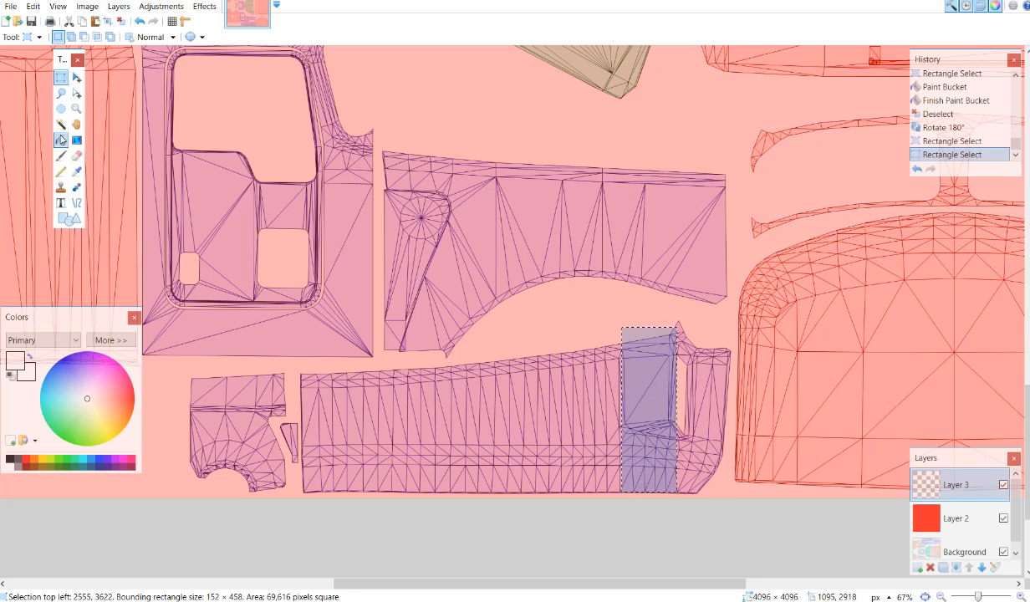
click(642, 395)
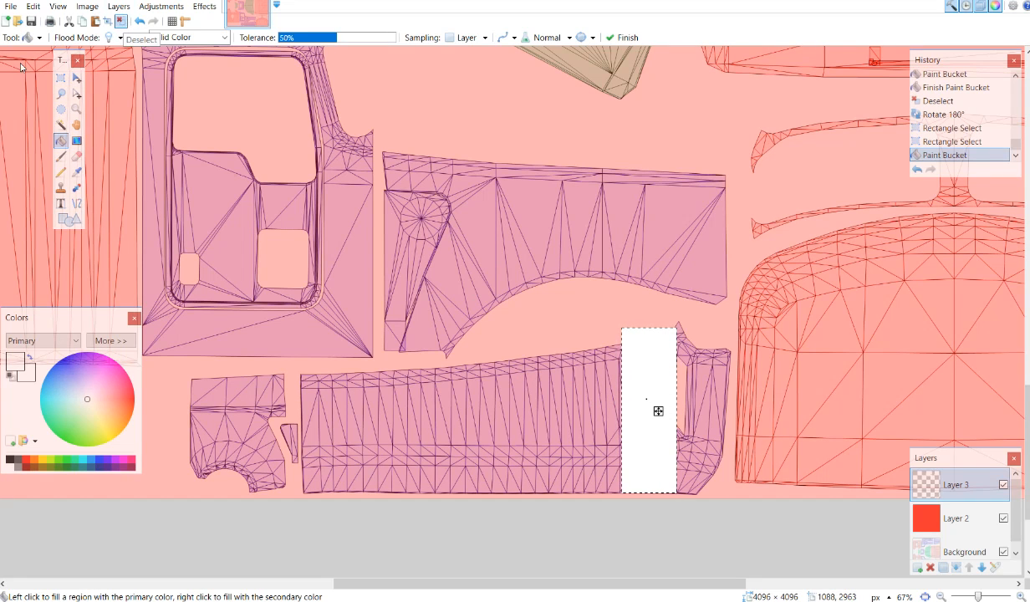
click(120, 21)
Step: Fill the ribbed panel's lower-right corner below the slot, about 157 × 190 px, with white and deselect
click(61, 77)
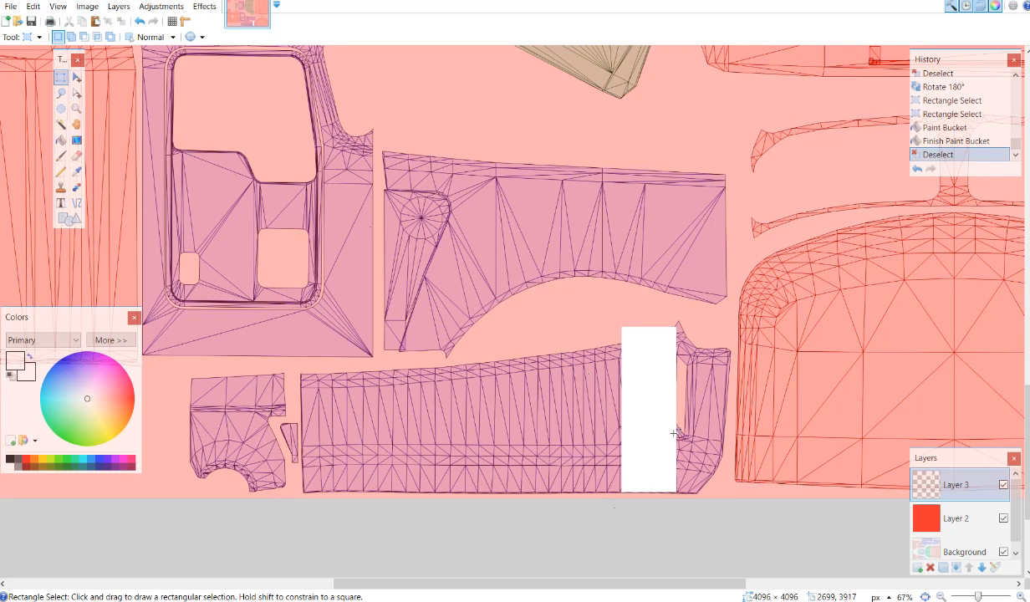
mouse_move(677, 447)
mouse_down()
mouse_move(686, 495)
mouse_move(745, 491)
mouse_move(731, 493)
mouse_up()
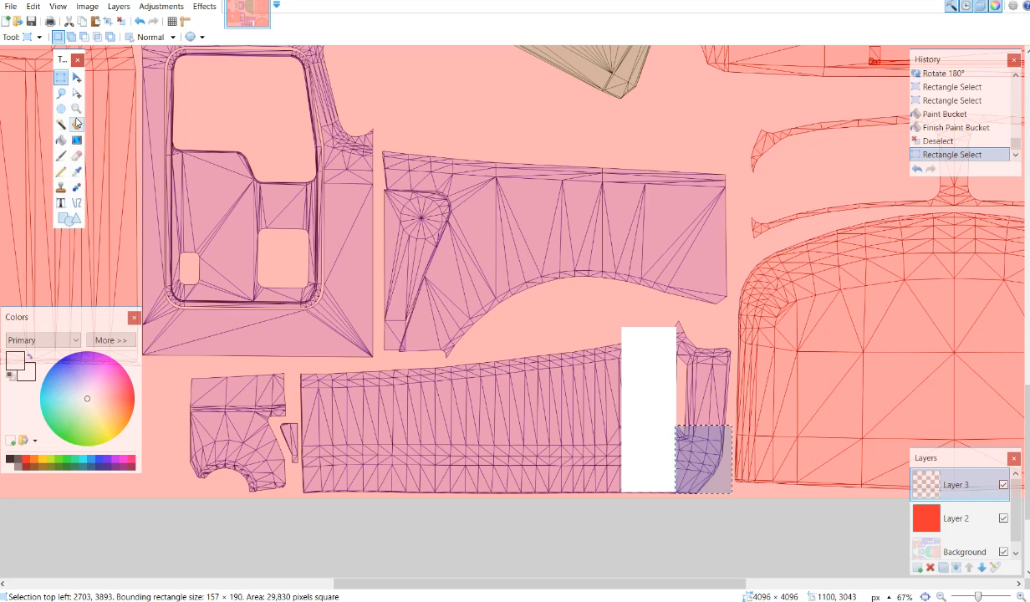
click(61, 141)
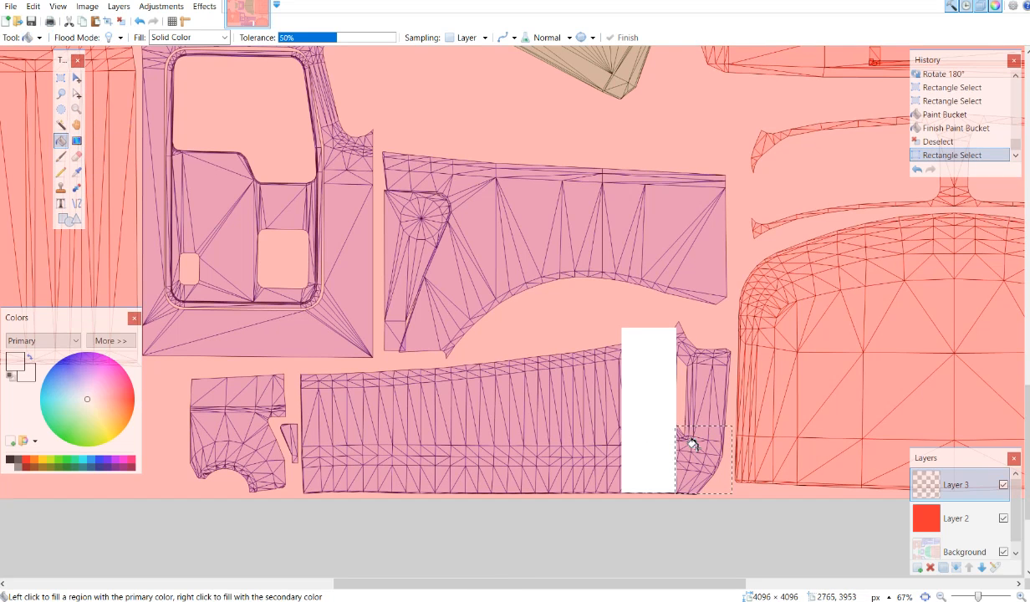
click(698, 452)
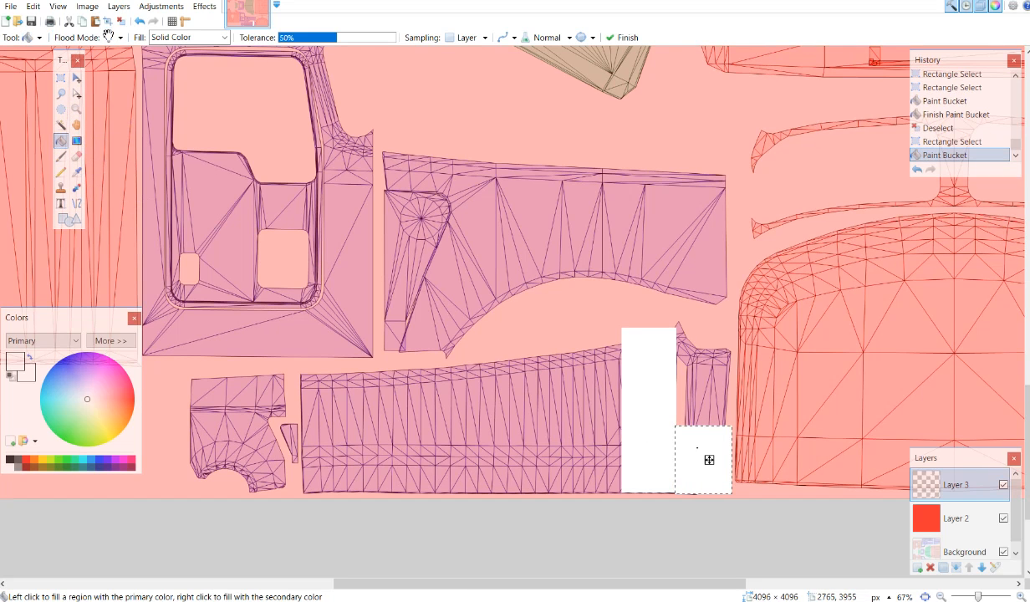
key(ctrl+d)
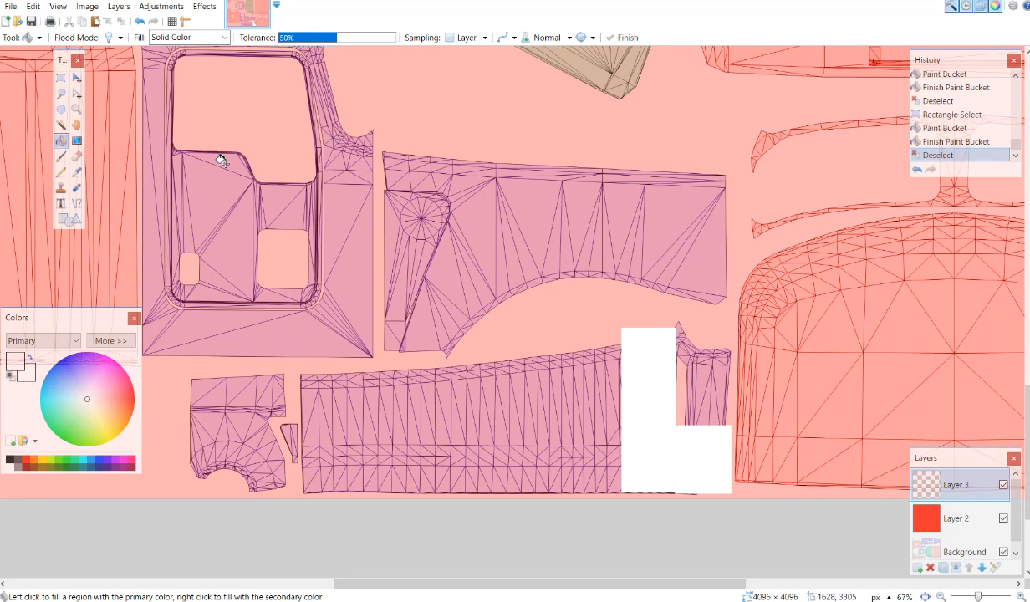
Step: Fill the ribbed panel's upper-right corner above the slot, about 159 × 124 px, with white and deselect
click(63, 80)
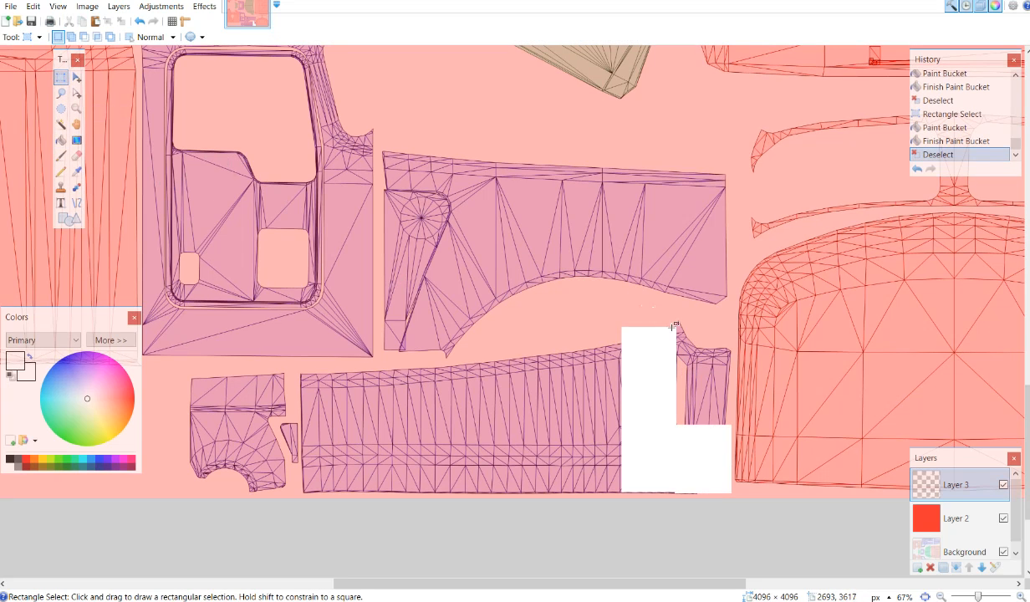
mouse_move(675, 318)
mouse_down()
mouse_move(703, 357)
mouse_move(731, 362)
mouse_up()
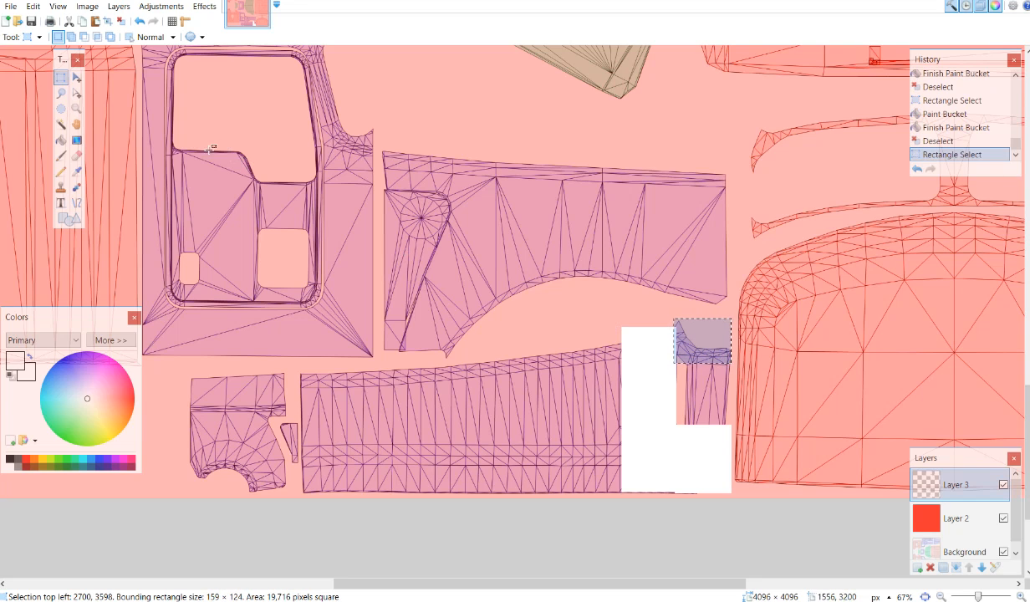
click(60, 140)
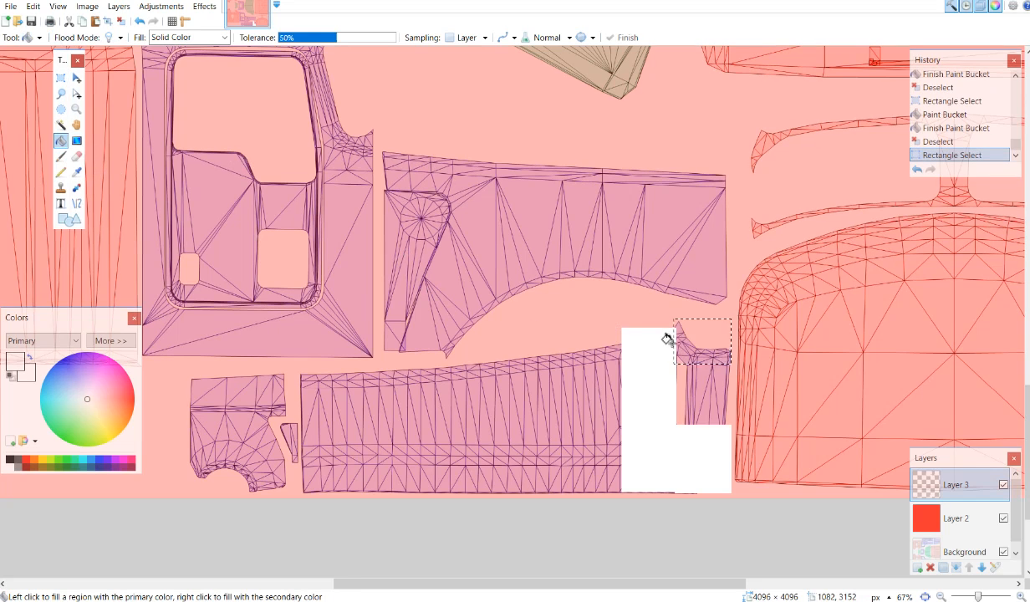
click(711, 348)
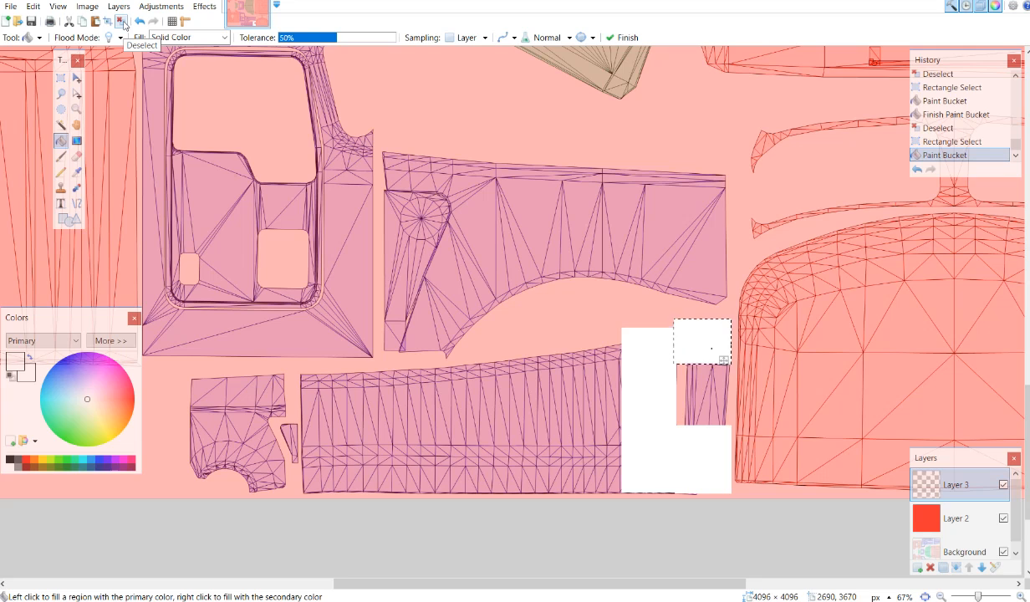
click(123, 23)
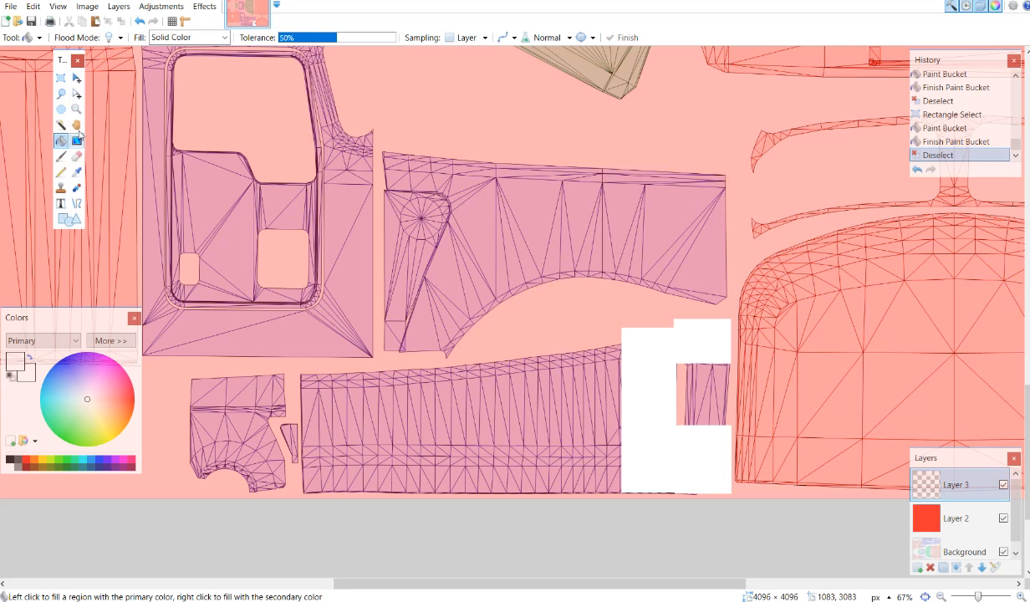
Step: Fill the remaining area right of the ribbed panel's slot, about 128 × 176 px, with white and deselect
click(63, 77)
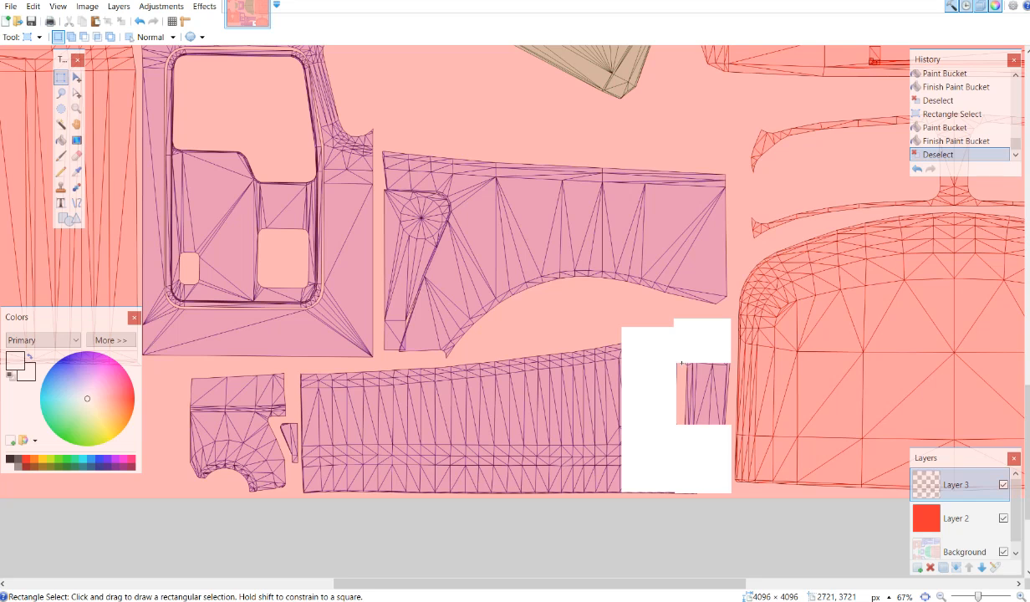
drag(682, 363, 687, 428)
click(692, 358)
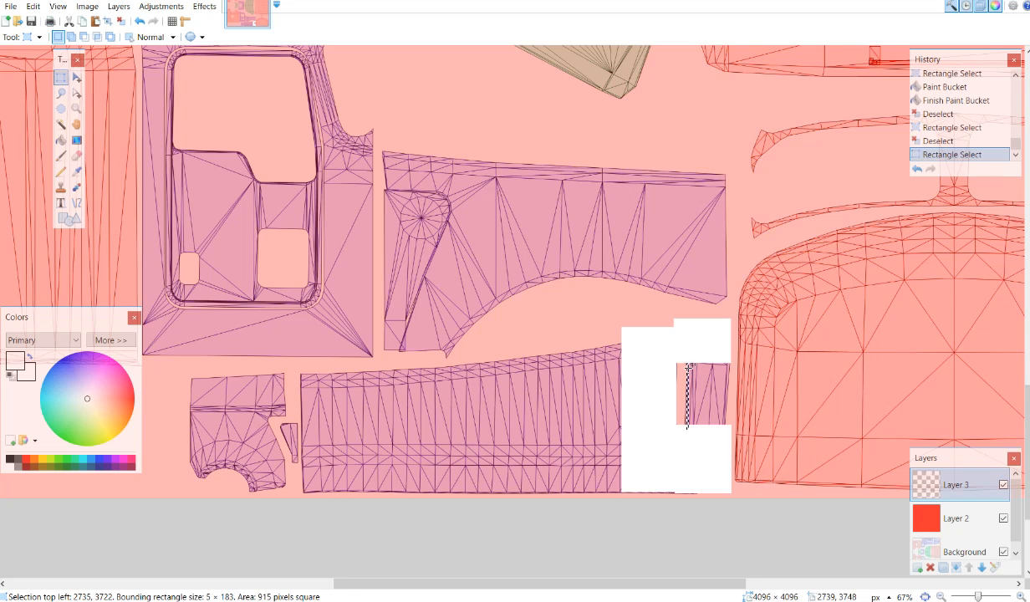
drag(687, 361, 729, 424)
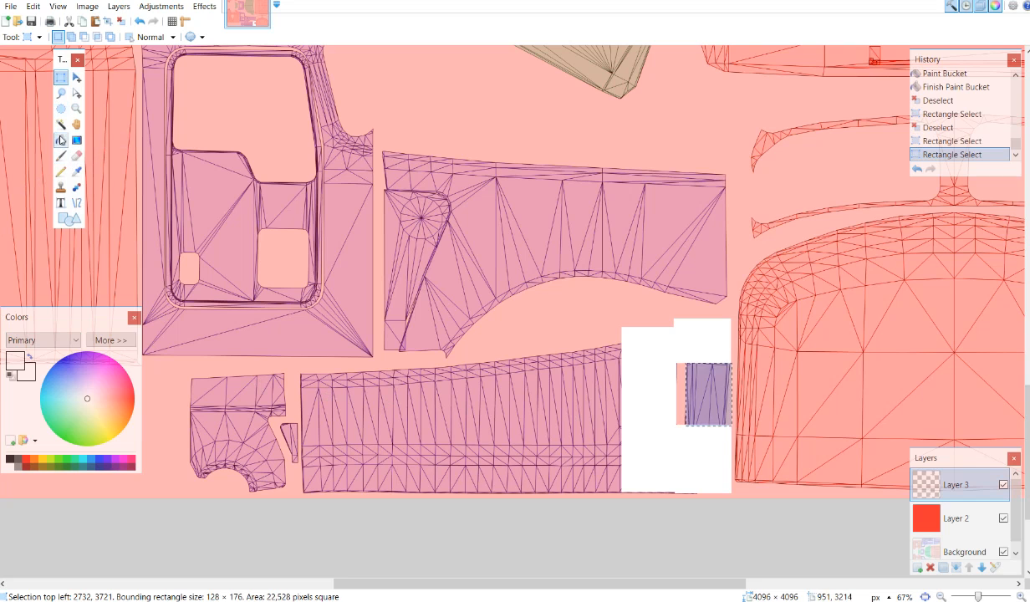
click(60, 141)
click(712, 410)
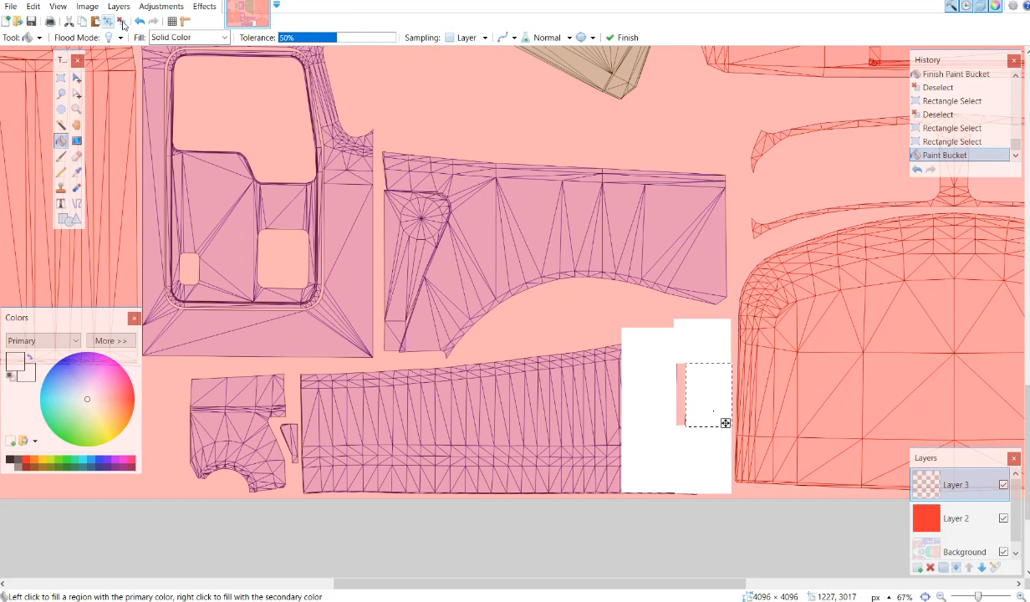
key(ctrl+d)
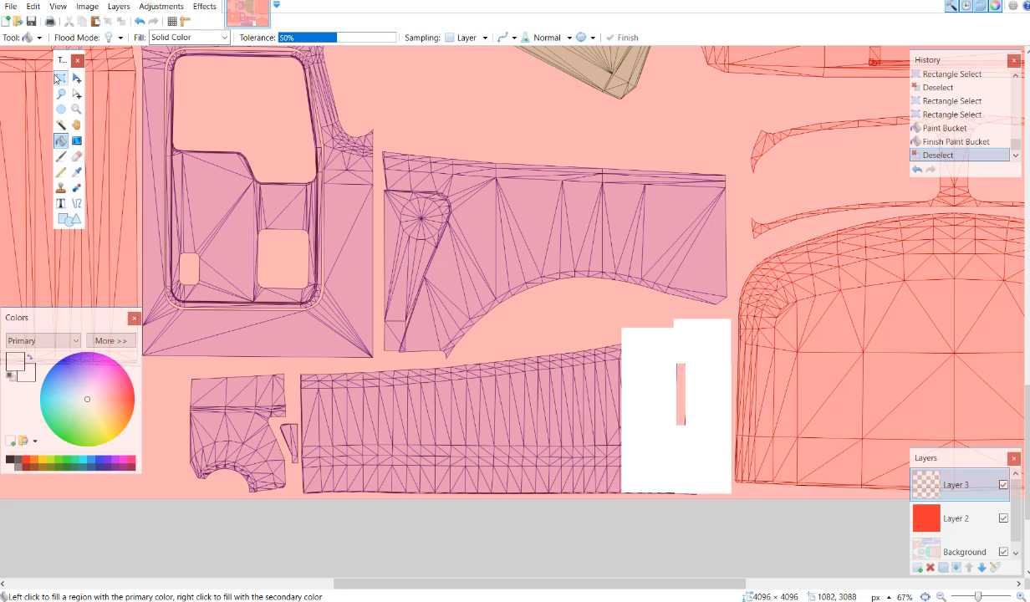
Step: Fill a band about 778 × 226 px across the lower part of the fender panel, right of its round detail, with white and deselect
click(59, 77)
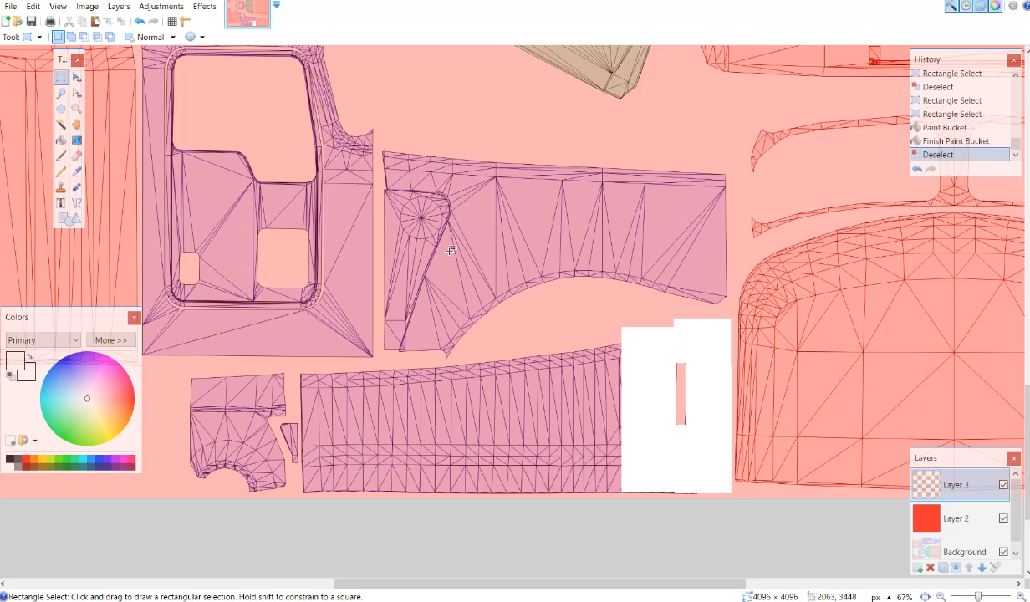
scroll(462, 193, up, 20)
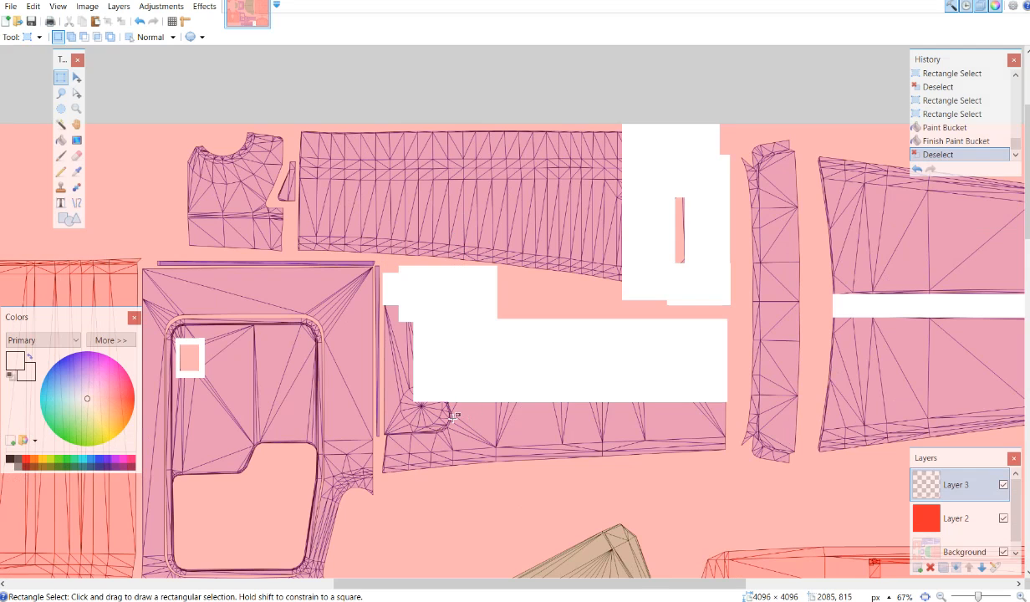
scroll(440, 415, down, 15)
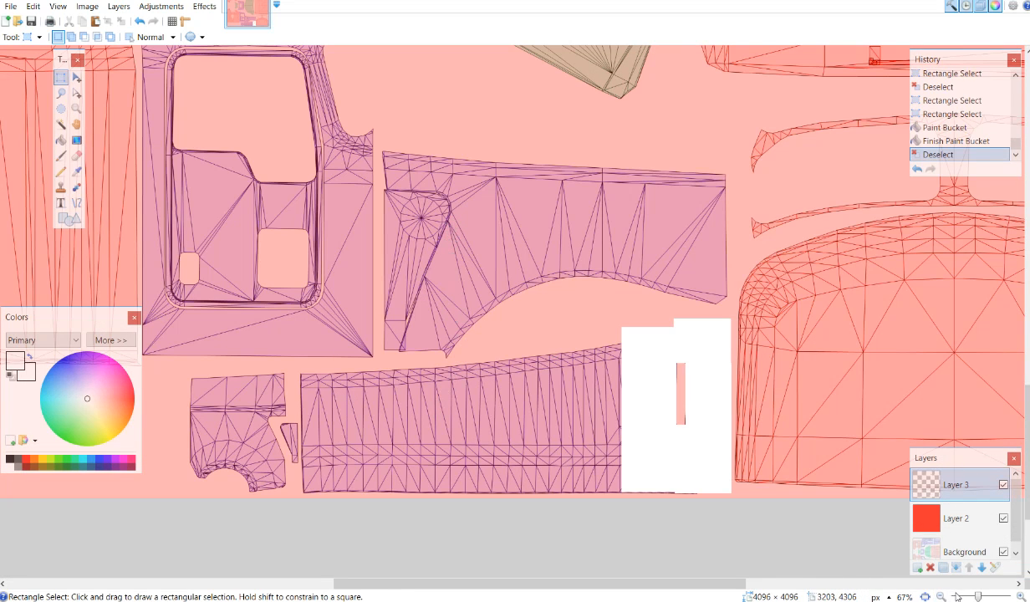
key(ctrl+plus)
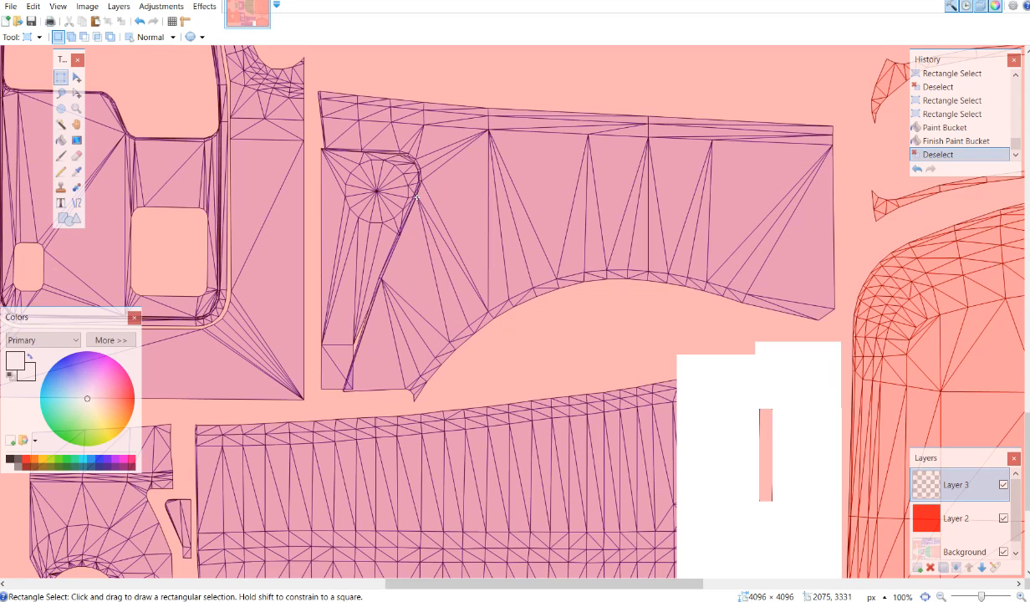
drag(415, 197, 835, 319)
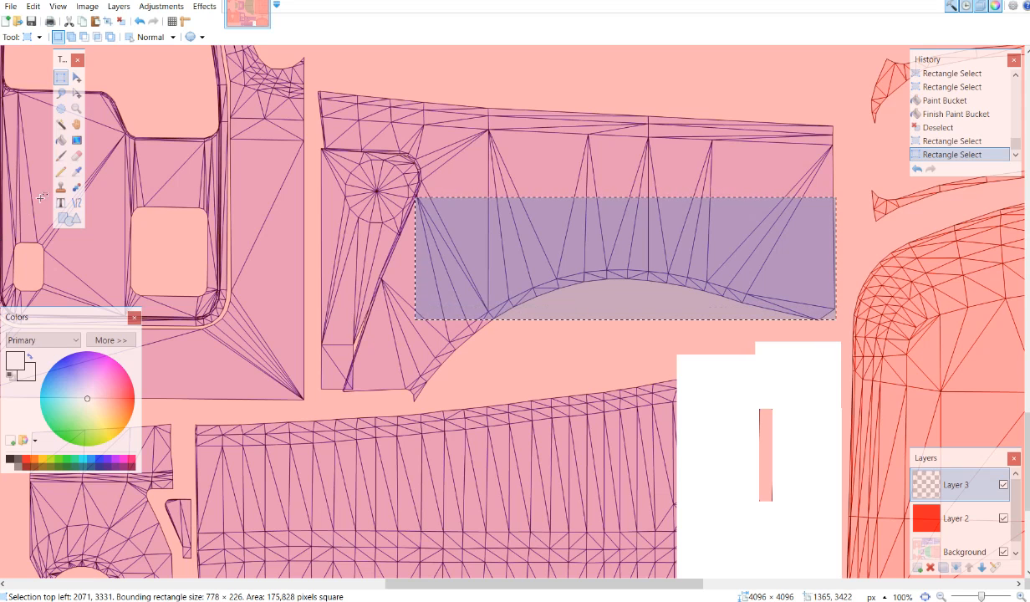
click(61, 140)
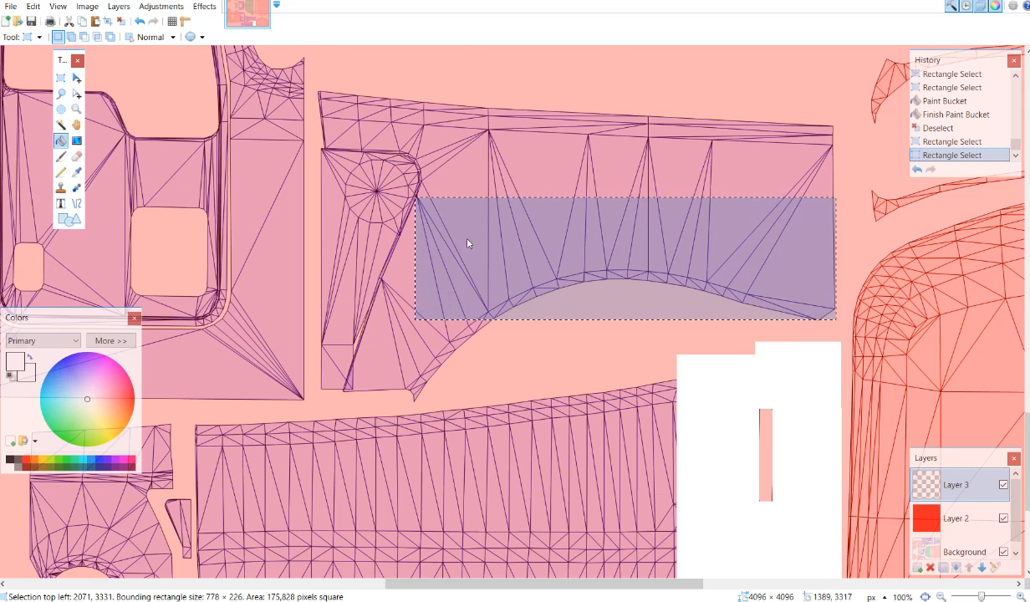
click(598, 247)
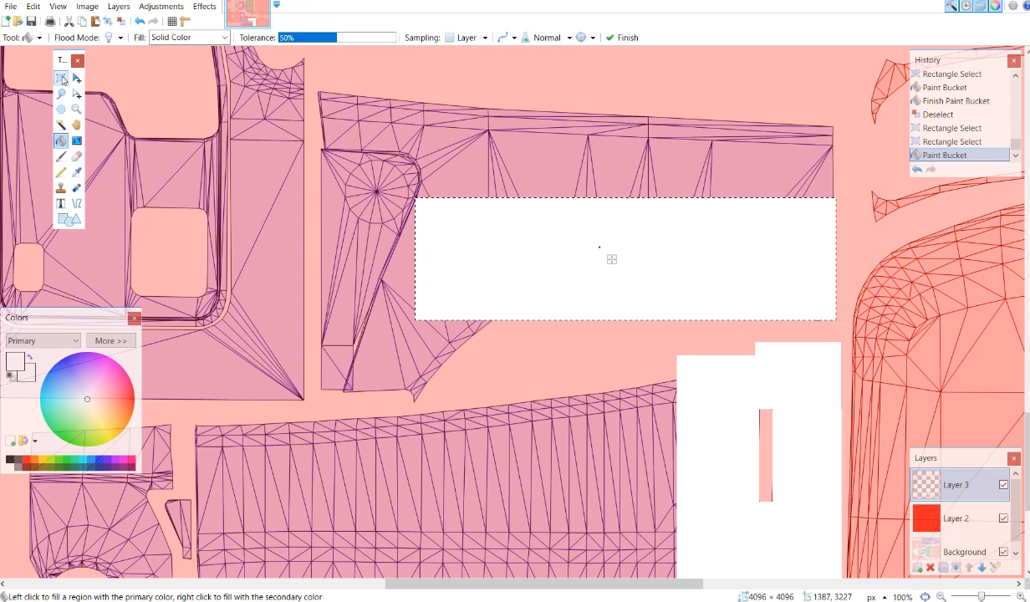
key(ctrl+d)
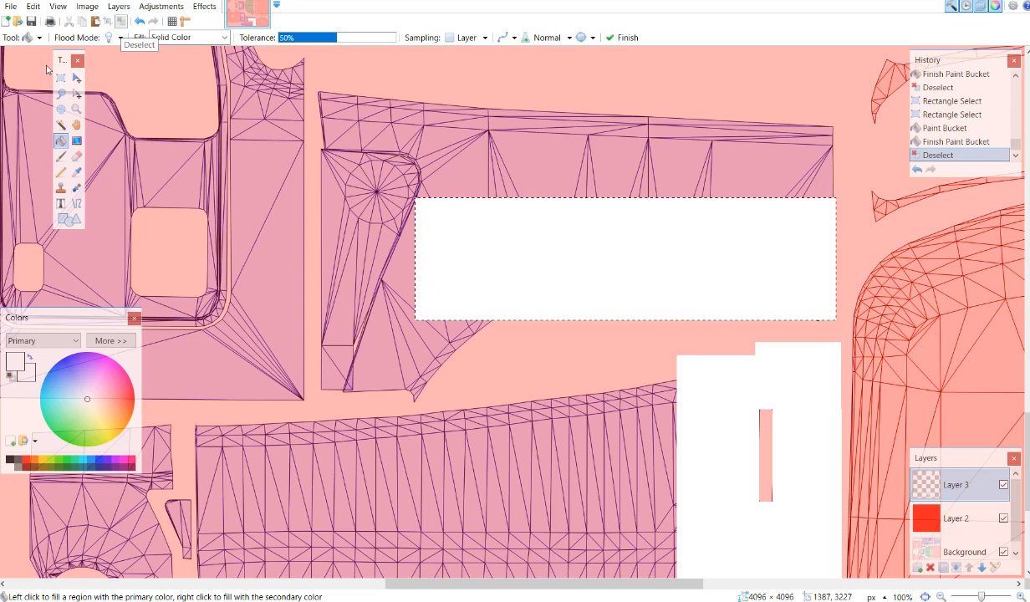
Step: Fill a block about 135 × 376 px below the fender panel's round detail, adjoining the white band's left end, with white and deselect
click(60, 77)
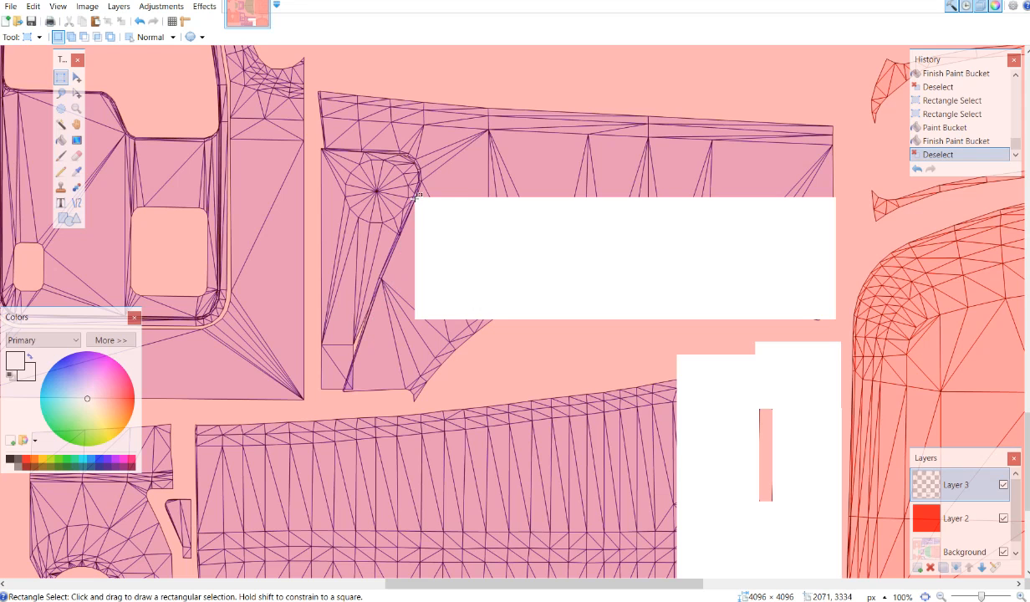
drag(415, 198, 342, 402)
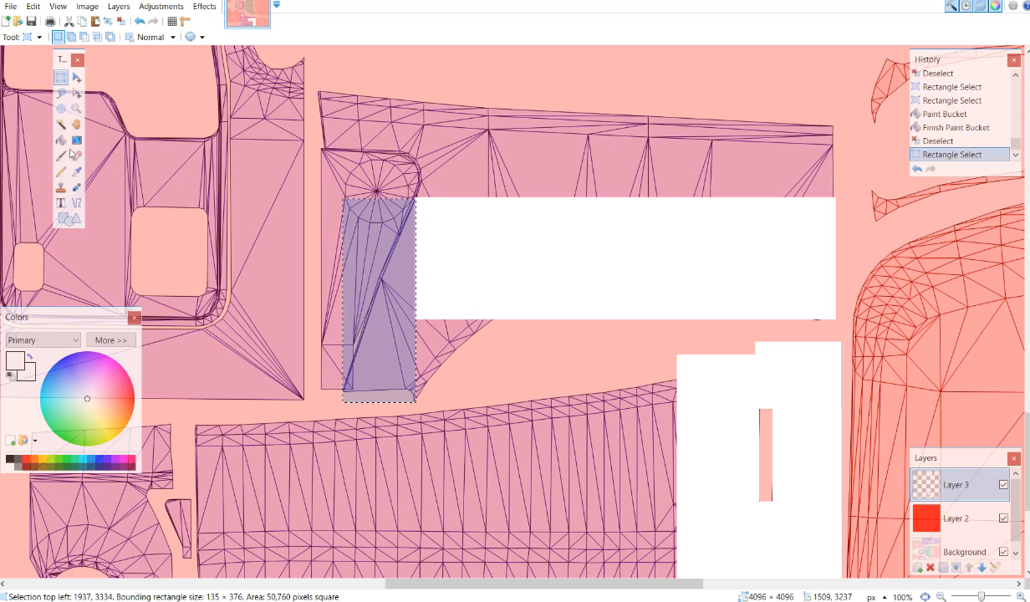
click(60, 140)
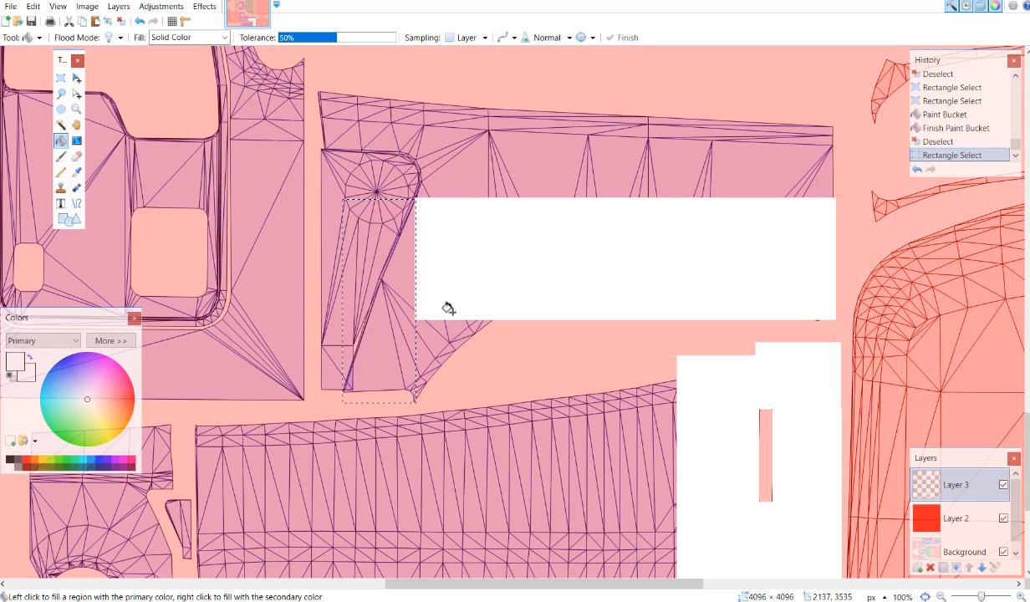
click(399, 337)
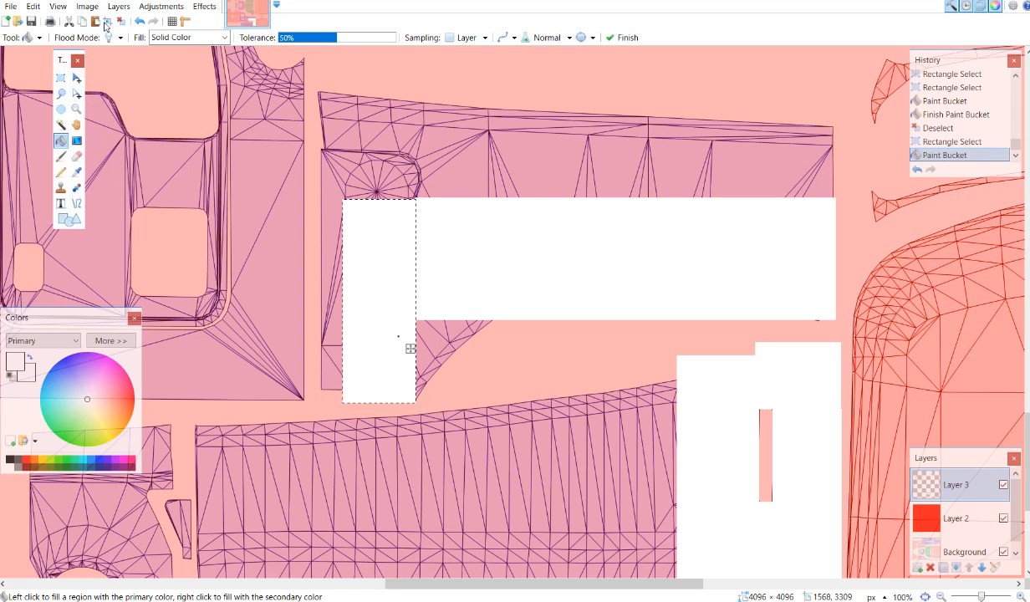
key(ctrl+d)
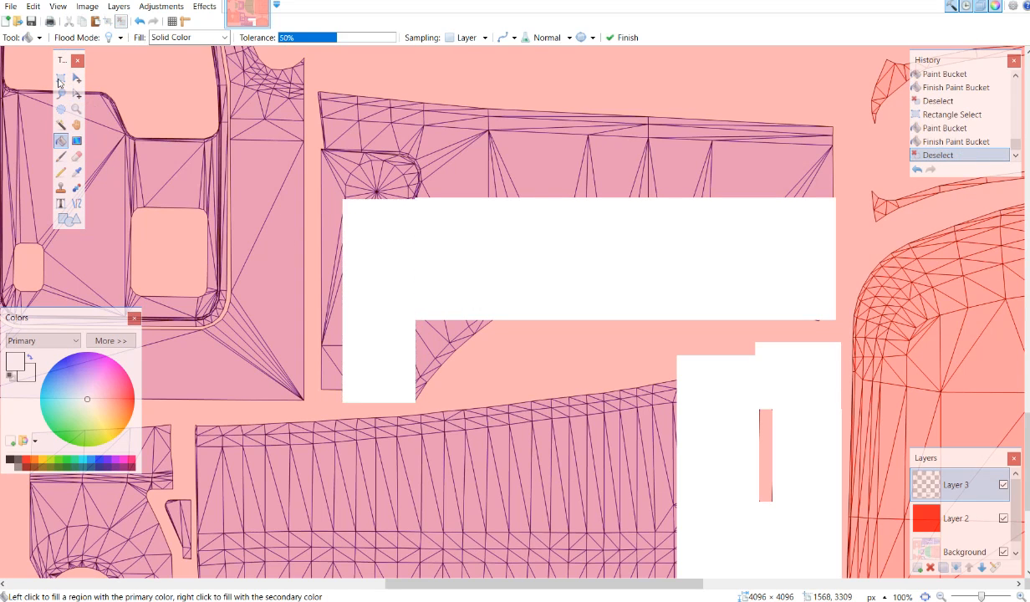
Step: Fill the fender panel's curved lower corner beneath the white band, about 157 × 169 px, with white and deselect
key(s)
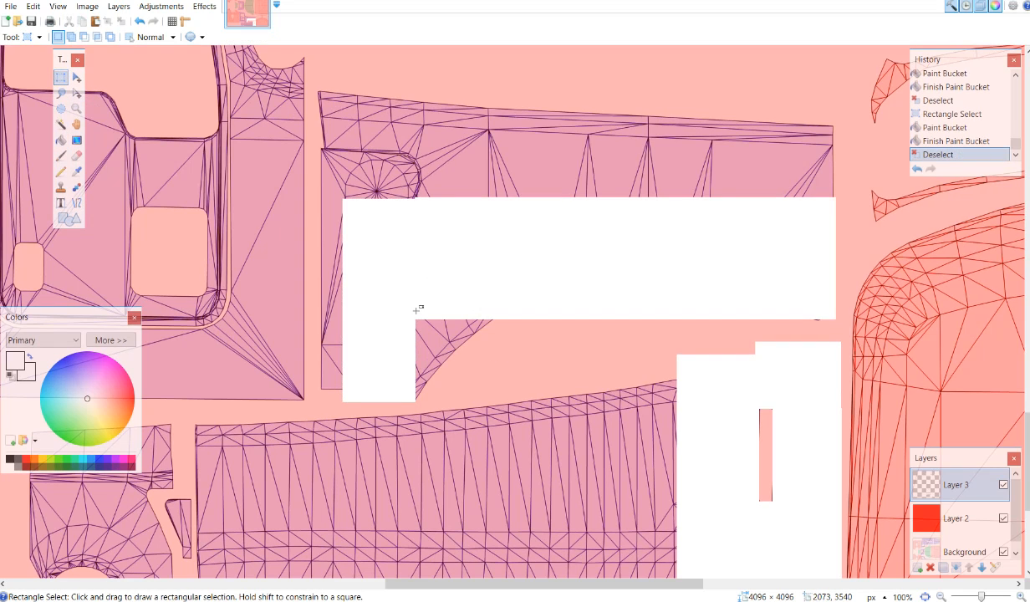
mouse_move(416, 310)
mouse_down()
mouse_move(422, 392)
mouse_move(502, 402)
mouse_up()
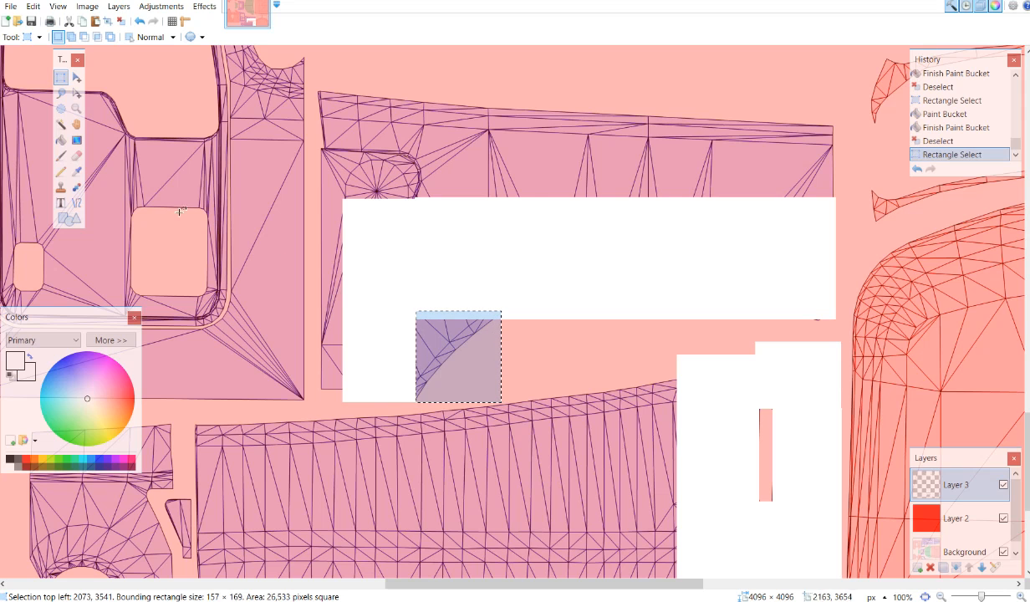
click(65, 140)
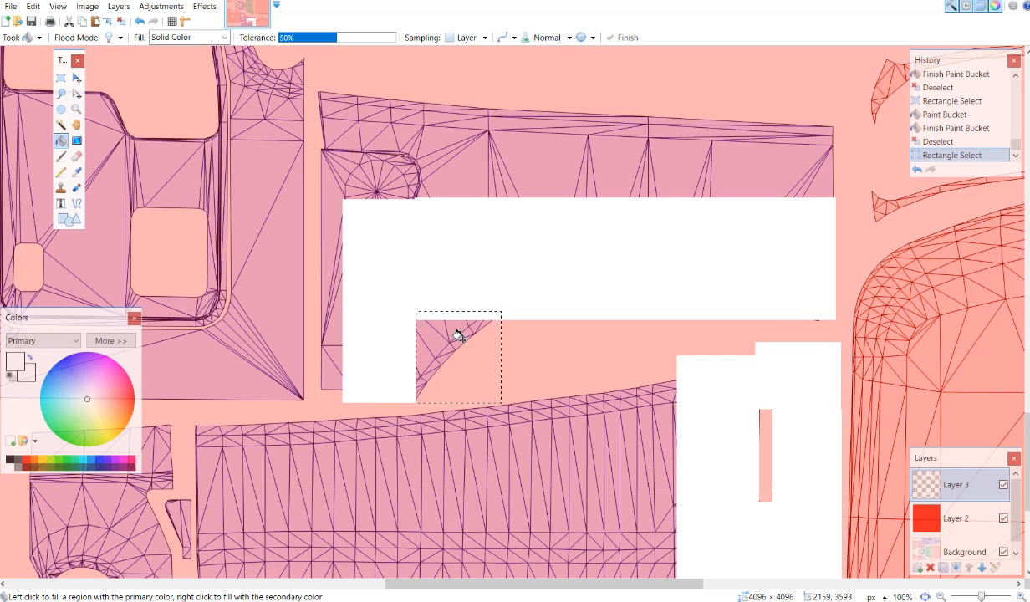
click(456, 343)
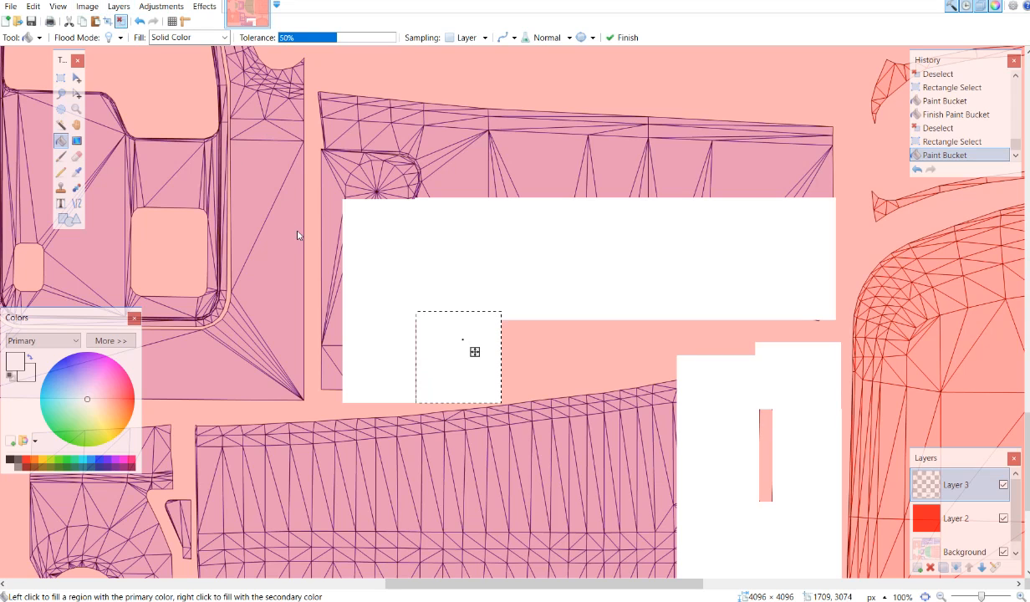
key(ctrl+d)
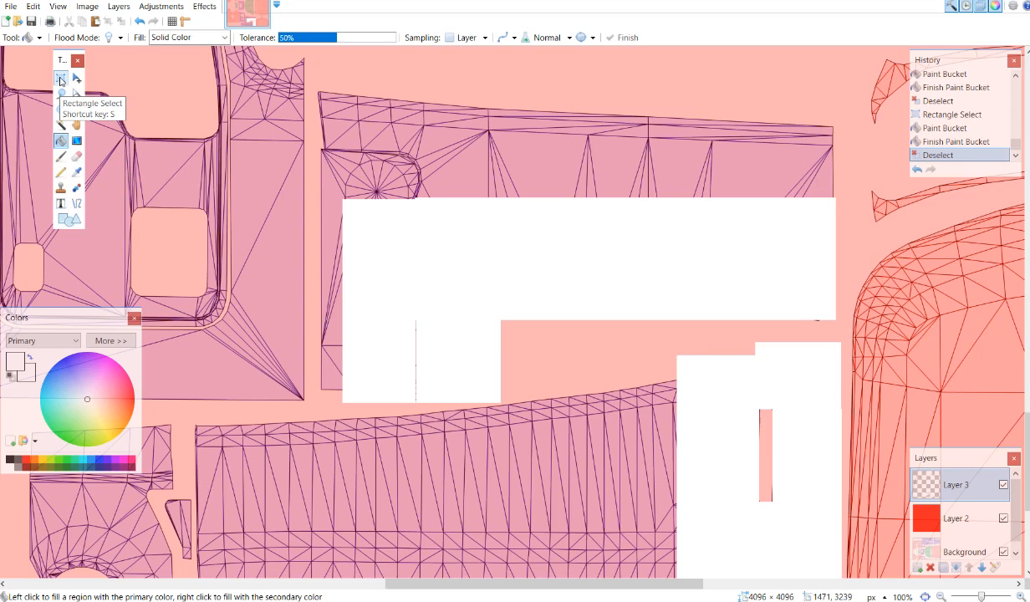
Step: Fill an area about 75 × 163 px over the thin vertical seam between the fender's two lower blocks with white and deselect
click(60, 78)
drag(397, 313, 438, 399)
click(61, 141)
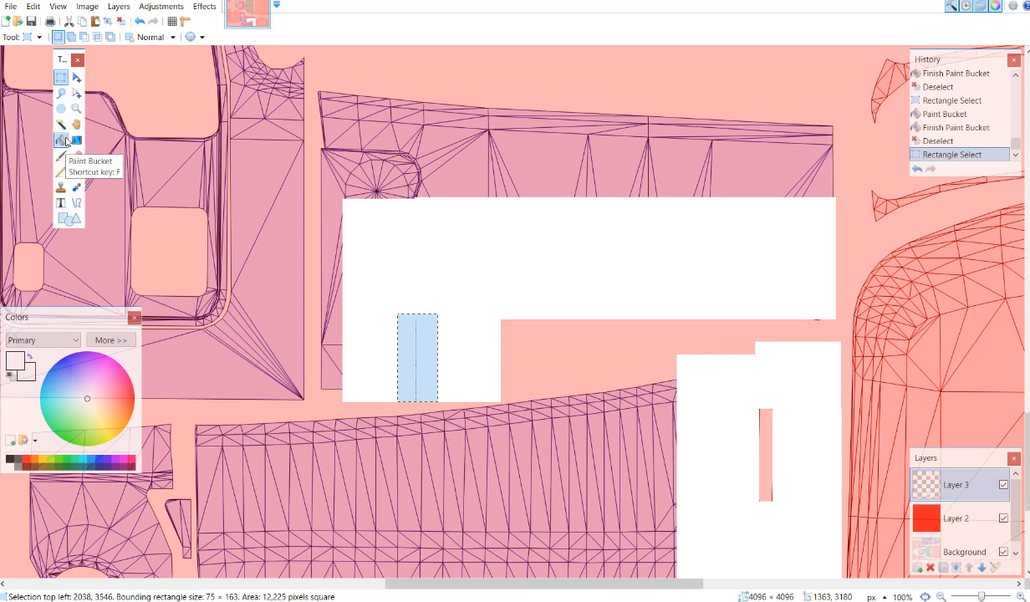
click(416, 333)
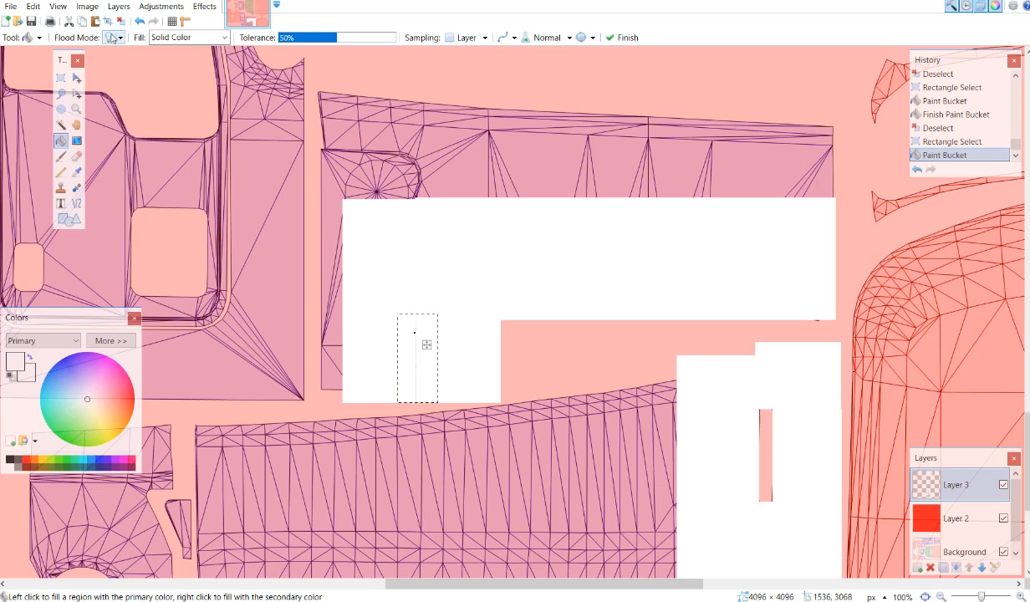
click(122, 24)
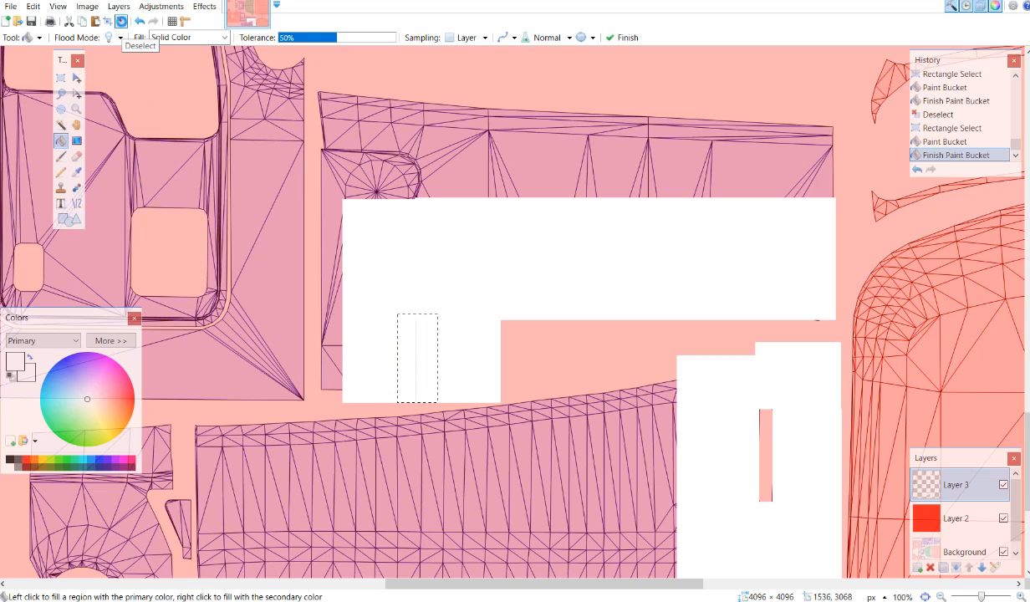
Step: Fill a narrower strip about 35 × 155 px over the faint remaining seam in the fender's lower blocks with white and deselect
click(61, 77)
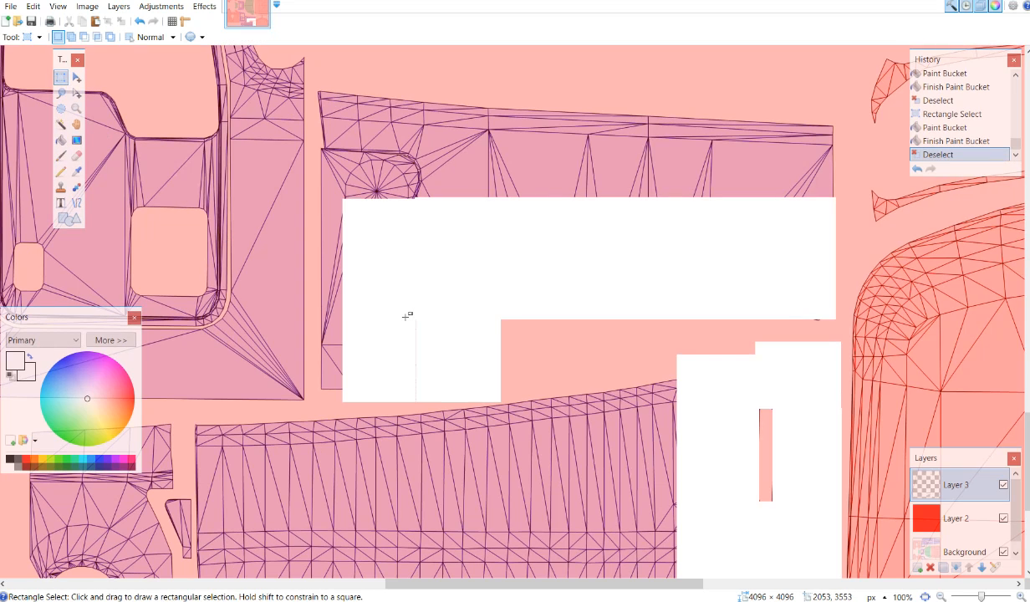
drag(409, 318, 423, 407)
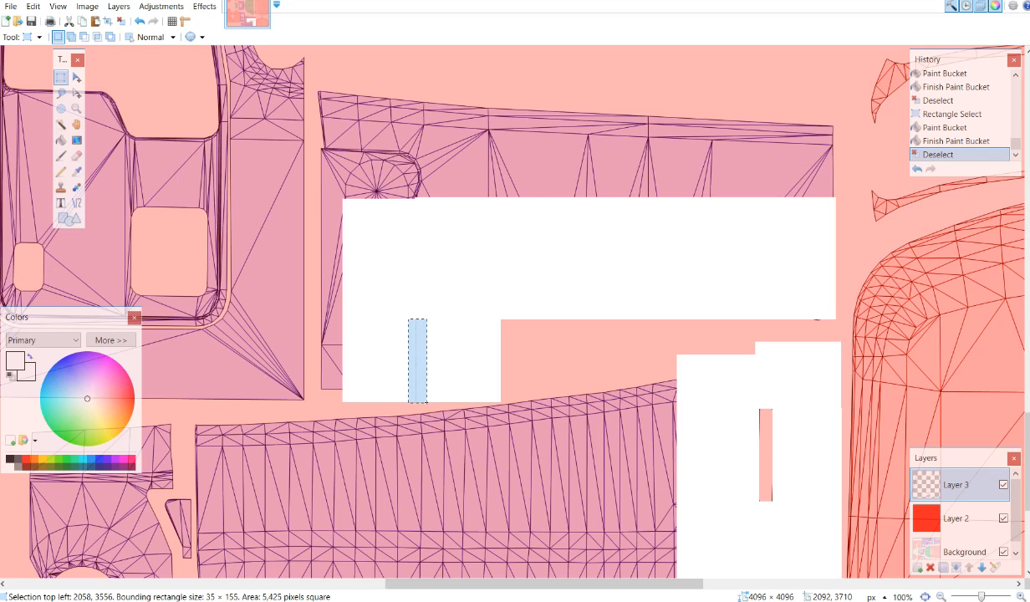
drag(427, 402, 428, 401)
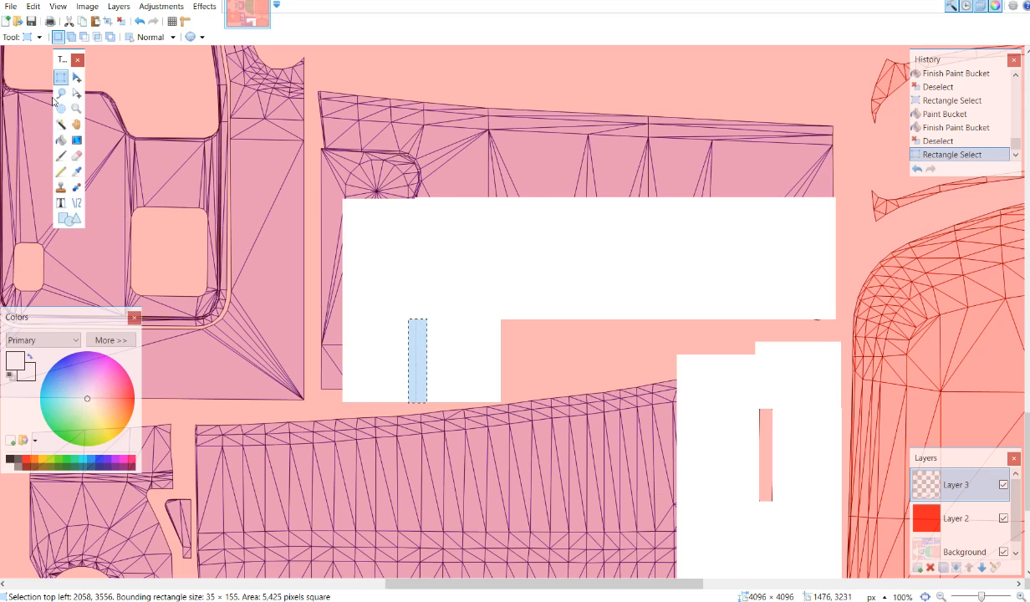
click(60, 142)
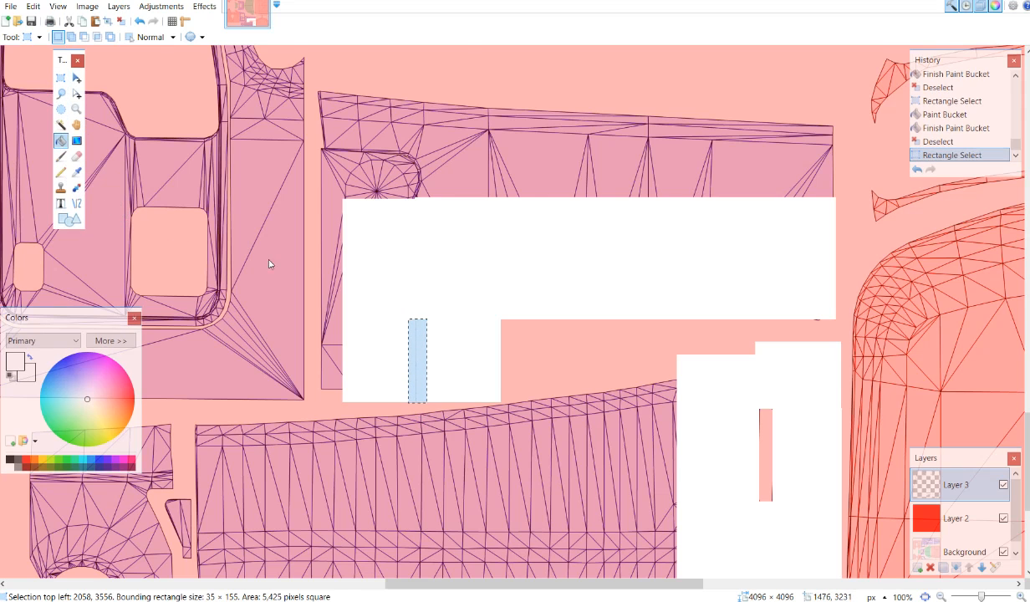
click(413, 360)
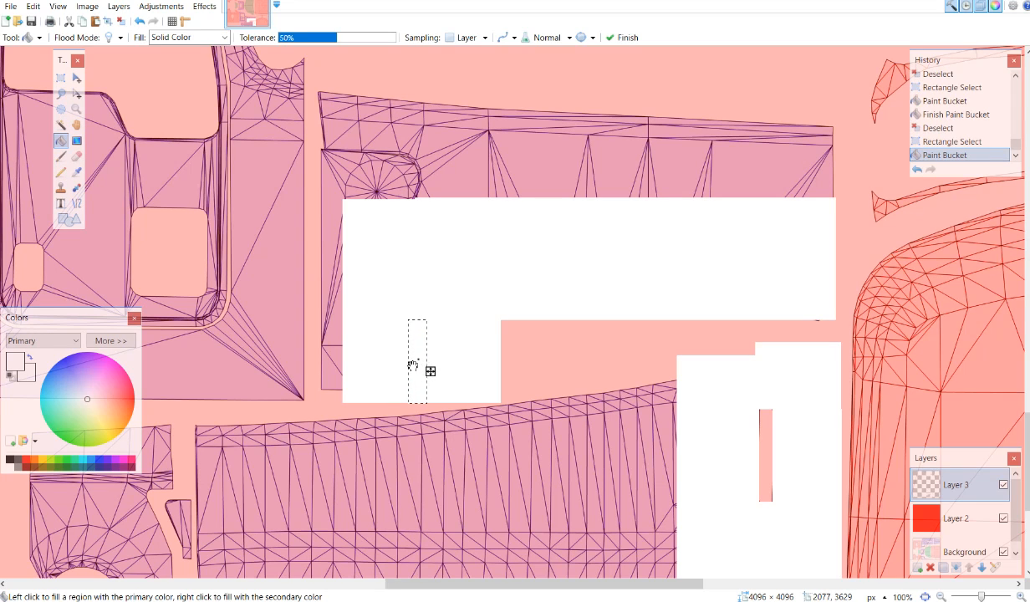
click(120, 22)
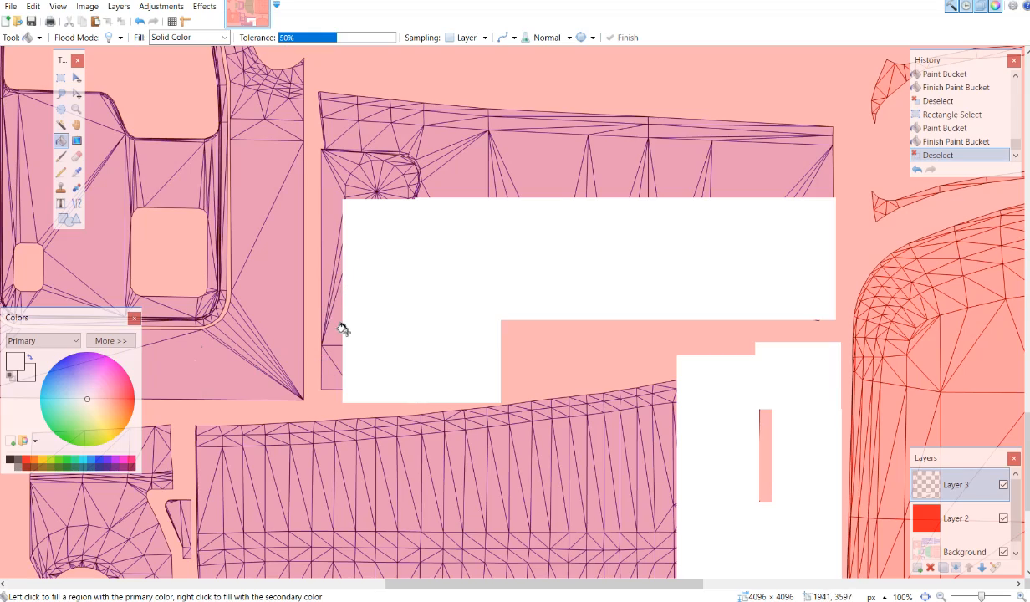
scroll(344, 299, up, 20)
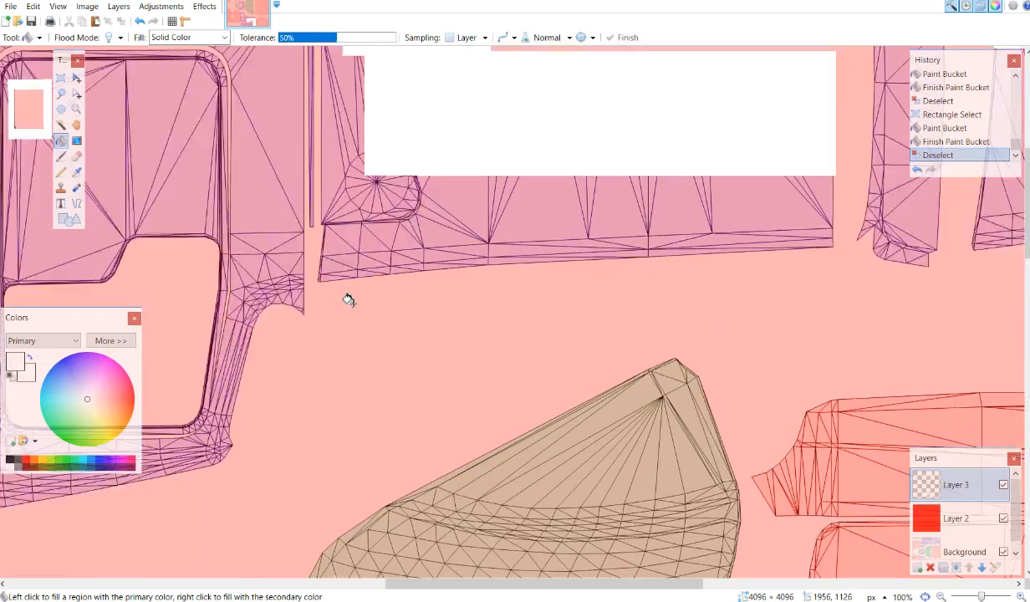
scroll(348, 299, up, 2)
scroll(348, 299, down, 14)
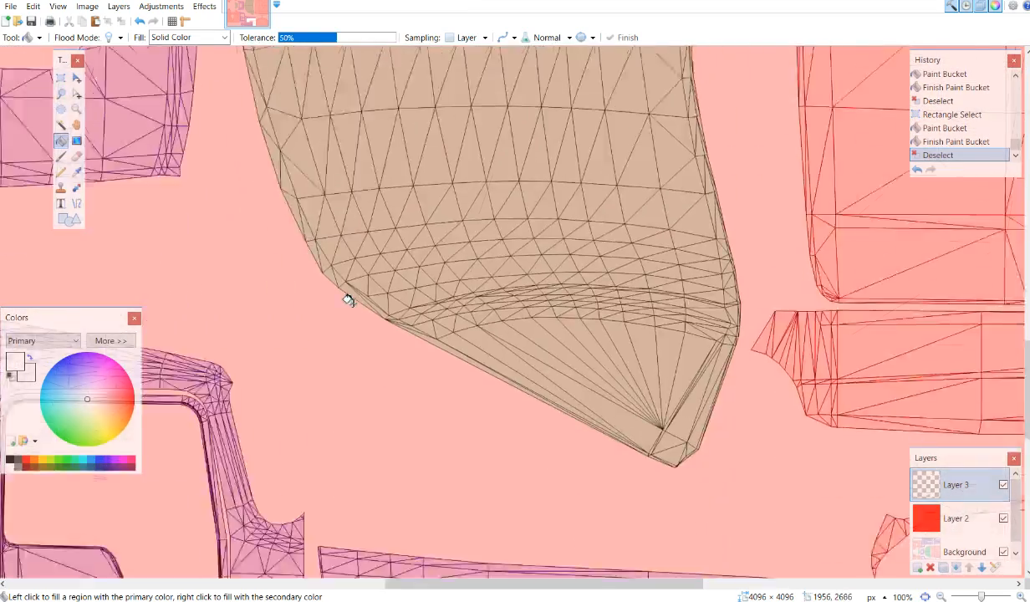
scroll(345, 304, down, 14)
scroll(344, 304, up, 7)
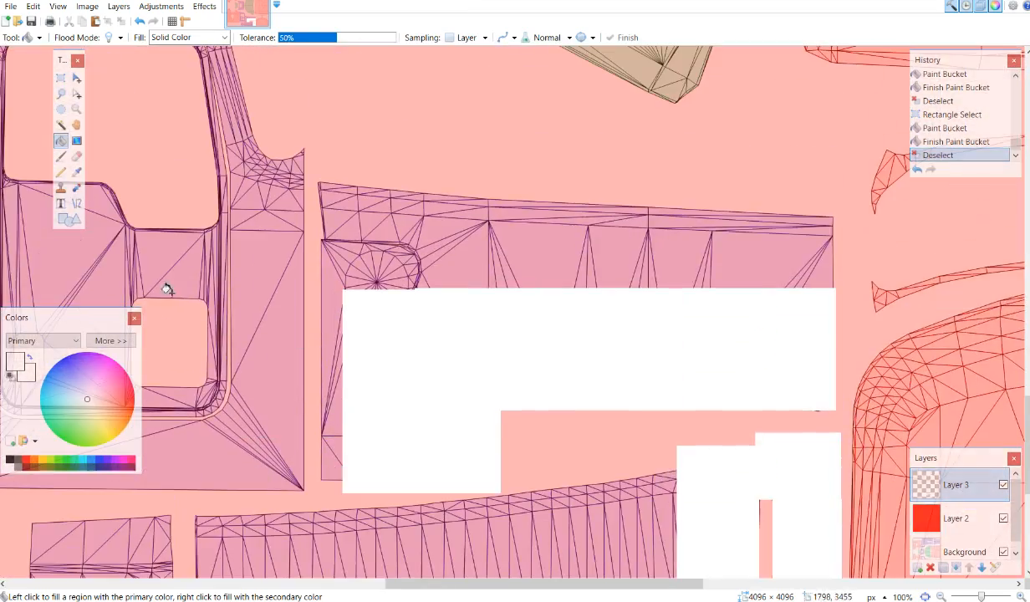
click(60, 77)
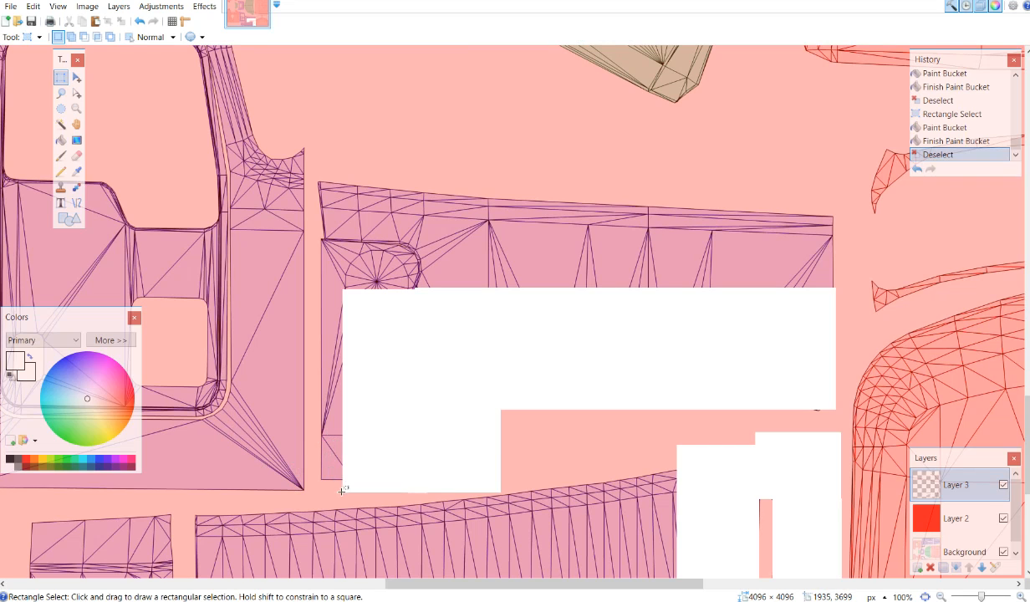
drag(341, 492, 321, 320)
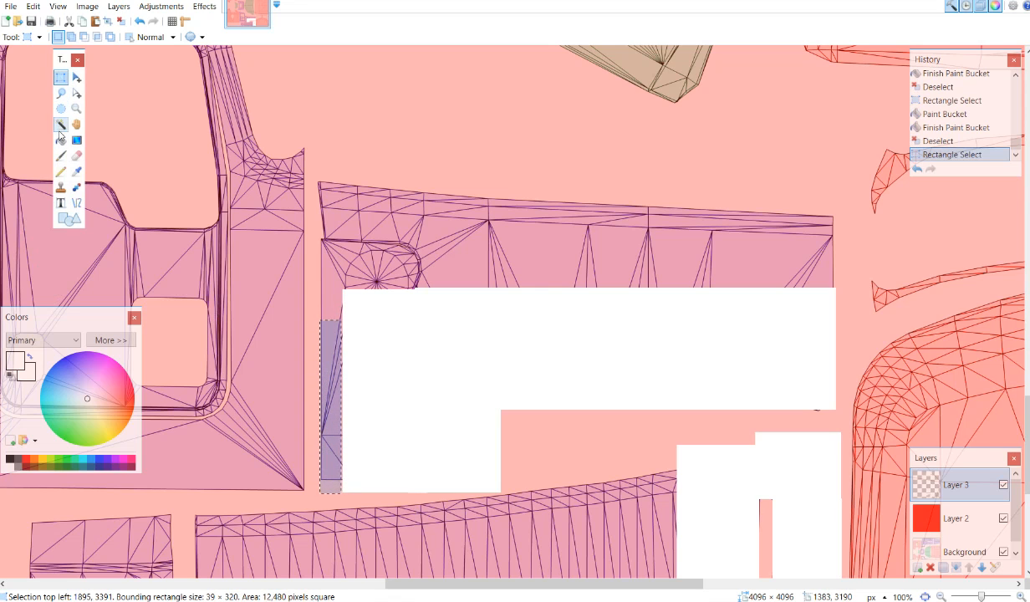
click(60, 139)
click(327, 427)
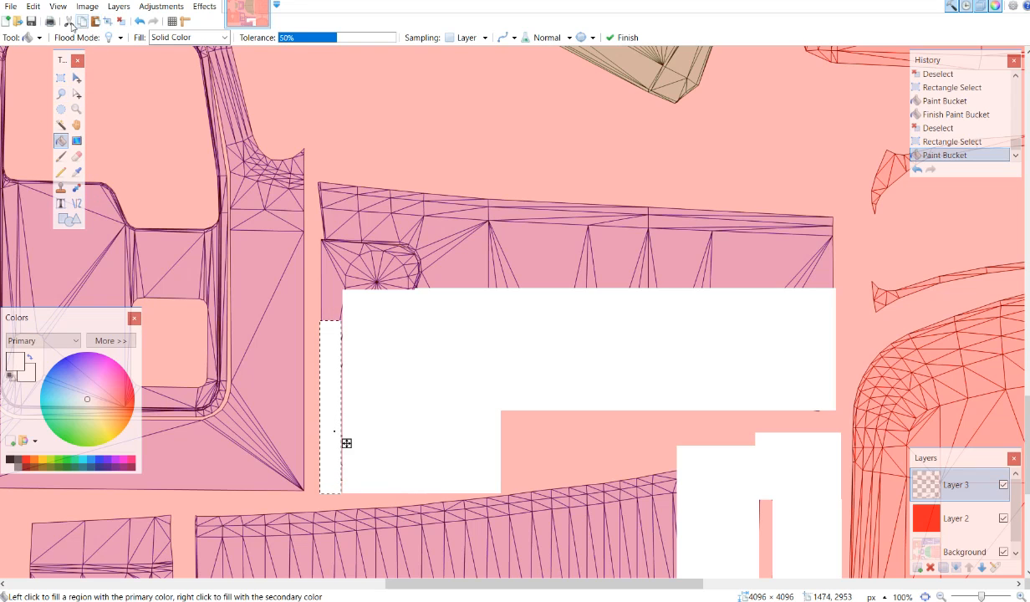
click(140, 22)
click(140, 22)
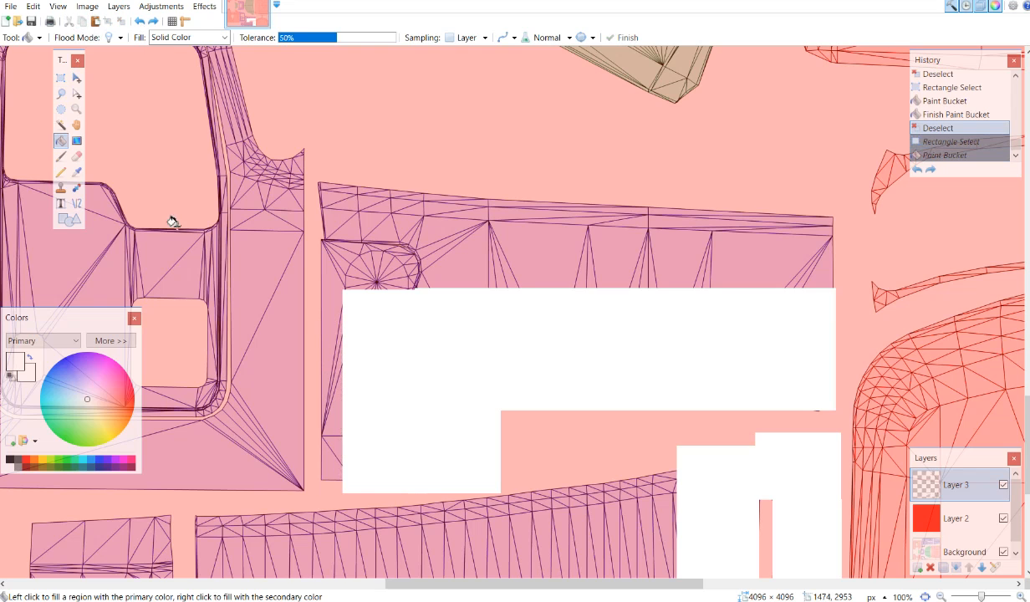
Step: Refill the white fender area, then fill a strip about 52 × 335 px along the panel's left edge with white and deselect
click(354, 487)
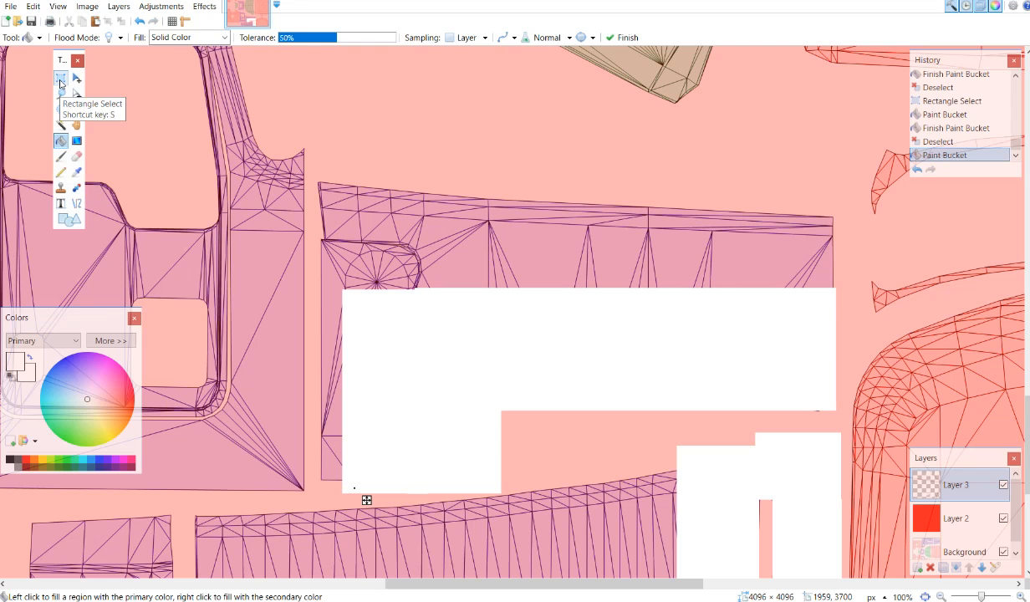
click(60, 80)
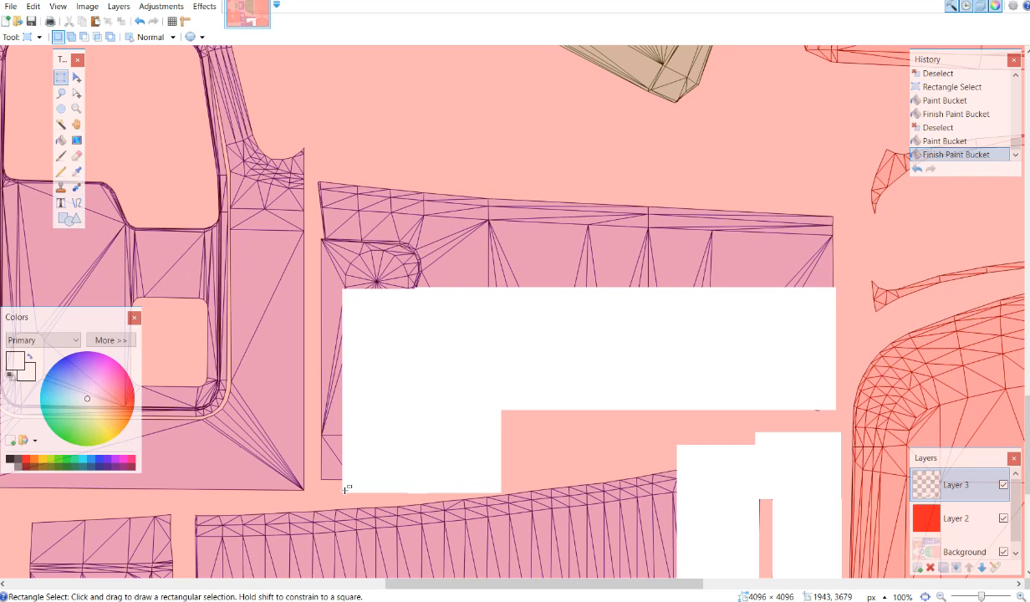
mouse_move(346, 491)
mouse_down()
mouse_move(335, 490)
mouse_move(319, 436)
mouse_move(320, 309)
mouse_up()
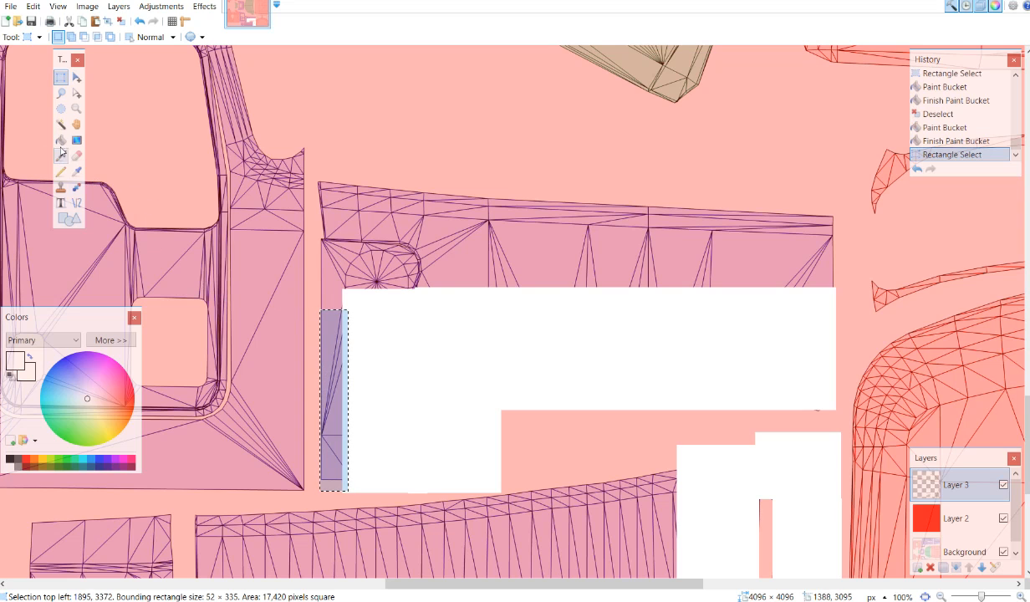
click(62, 142)
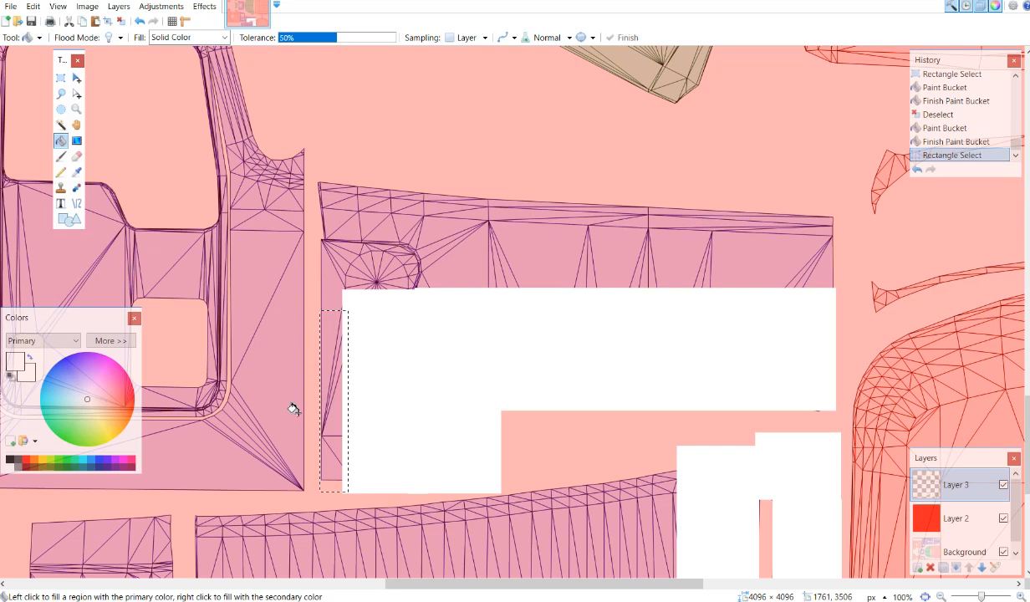
click(335, 438)
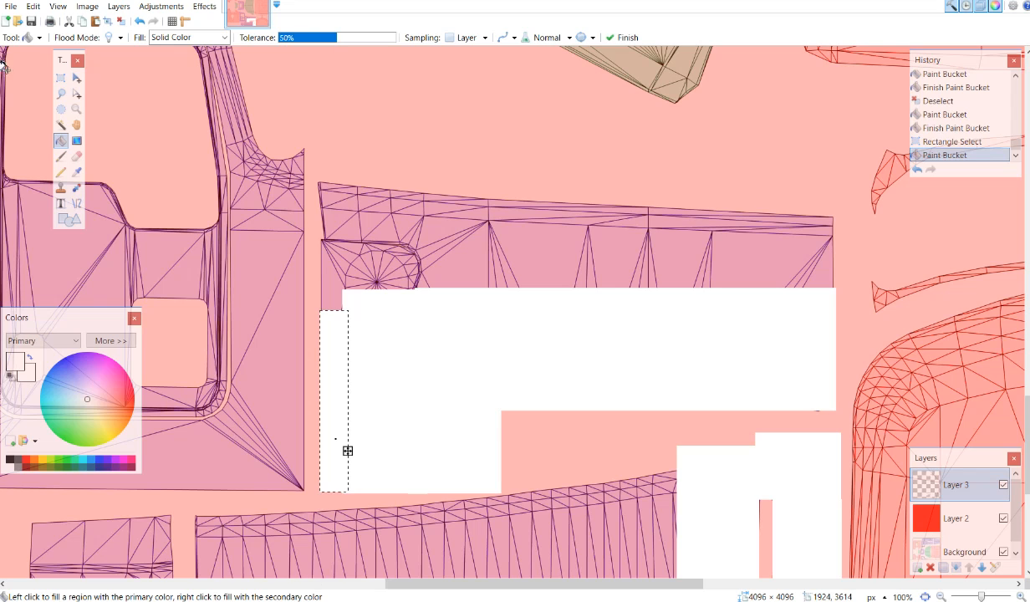
click(121, 21)
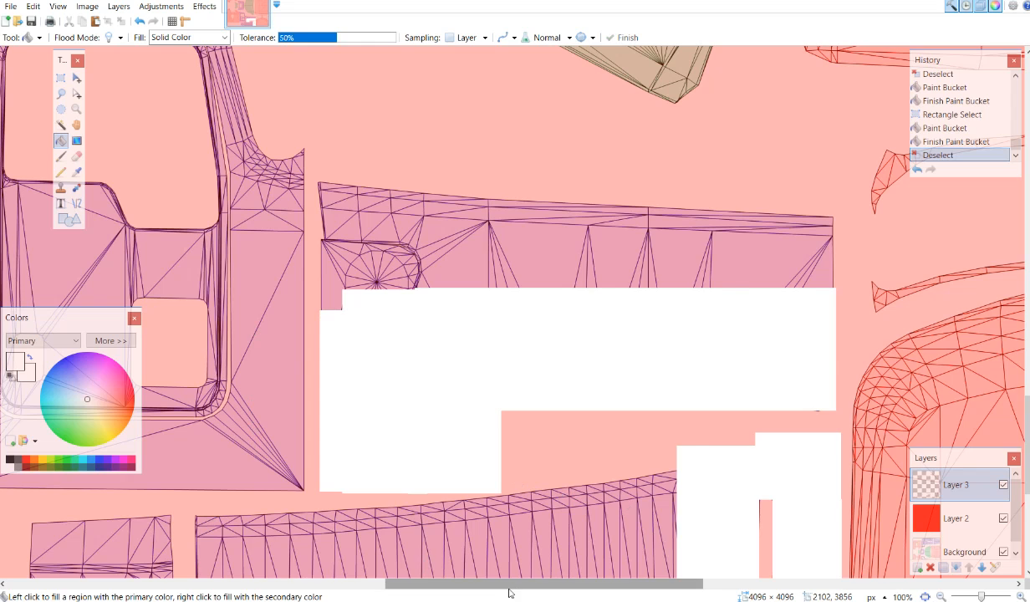
Step: Fill a strip about 20 × 174 px along the right side of the door's large square opening with white and deselect
scroll(512, 590, left, 5)
scroll(464, 533, down, 3)
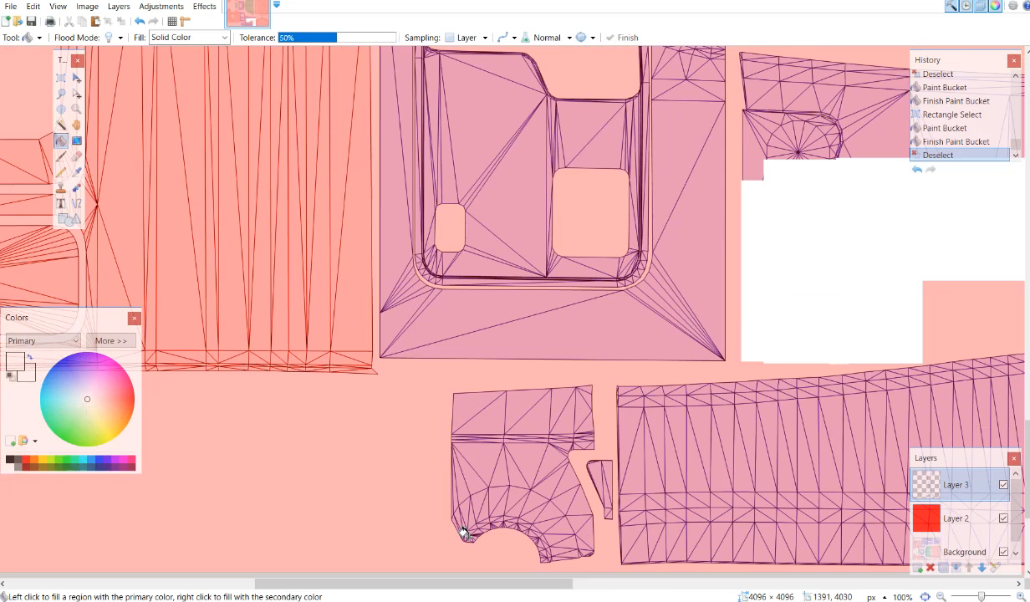
scroll(465, 533, up, 4)
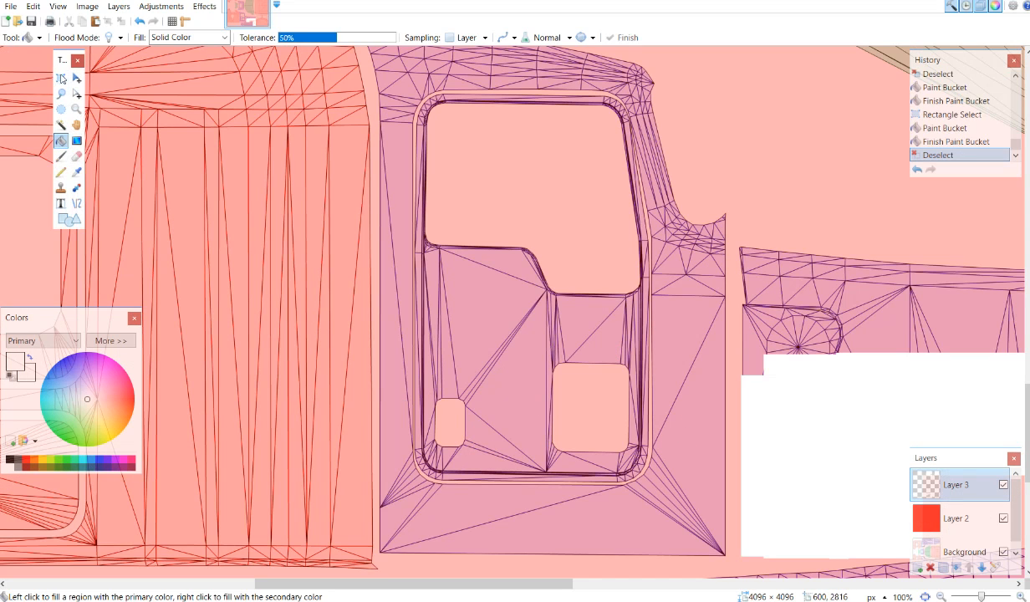
key(s)
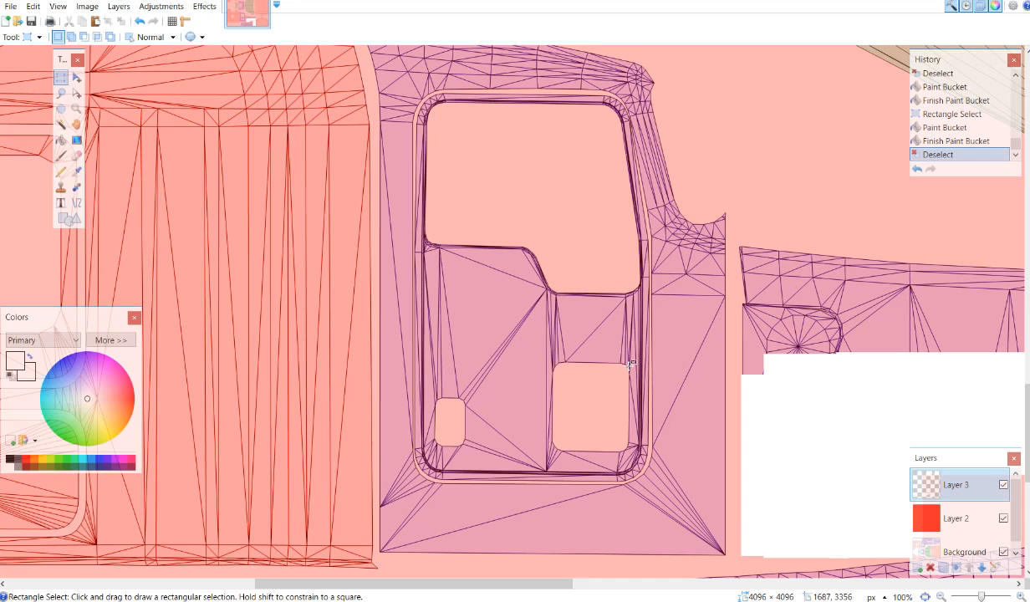
drag(630, 365, 640, 458)
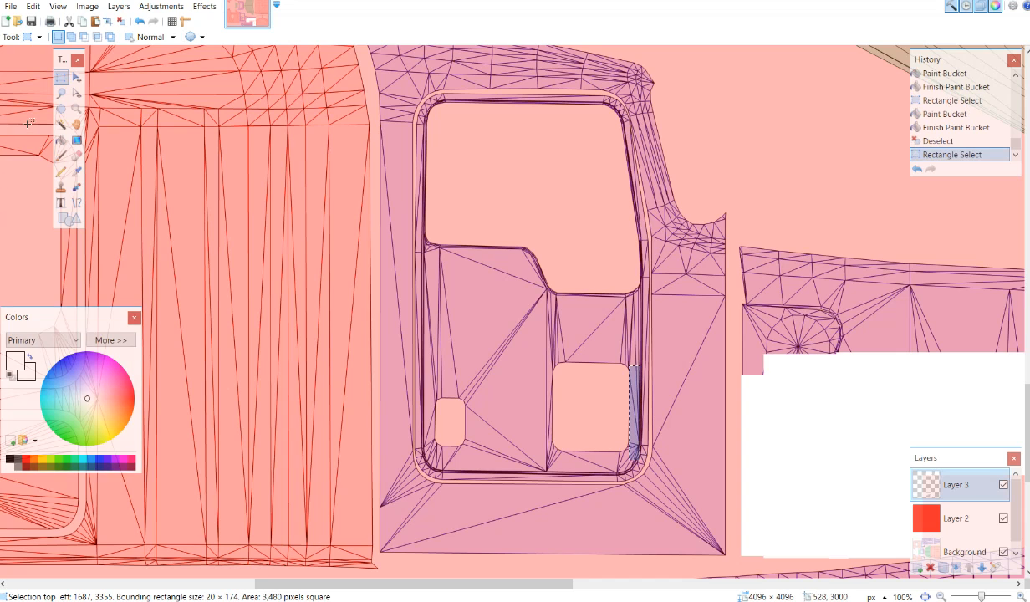
click(63, 143)
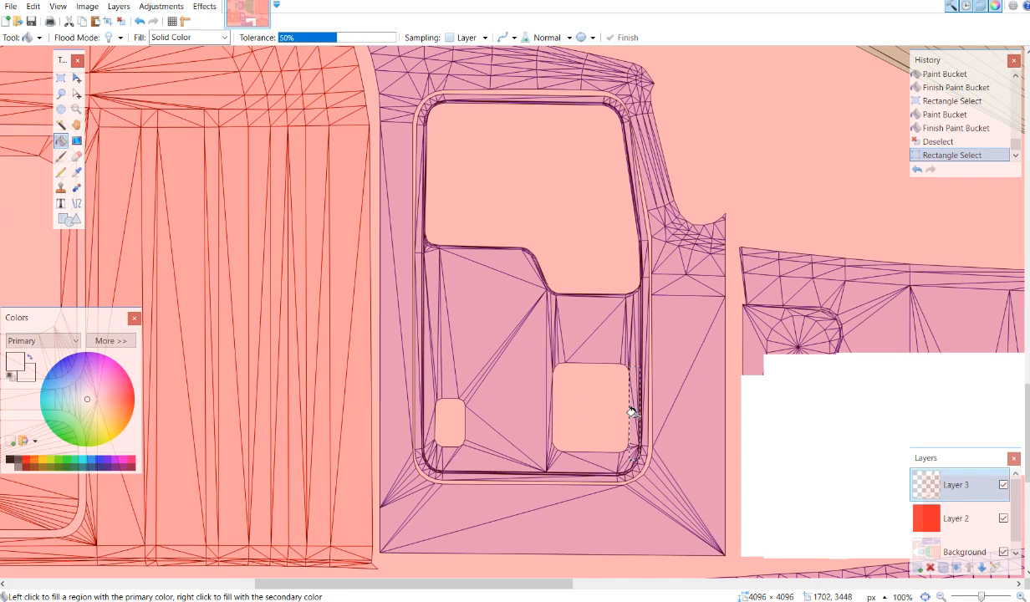
click(631, 412)
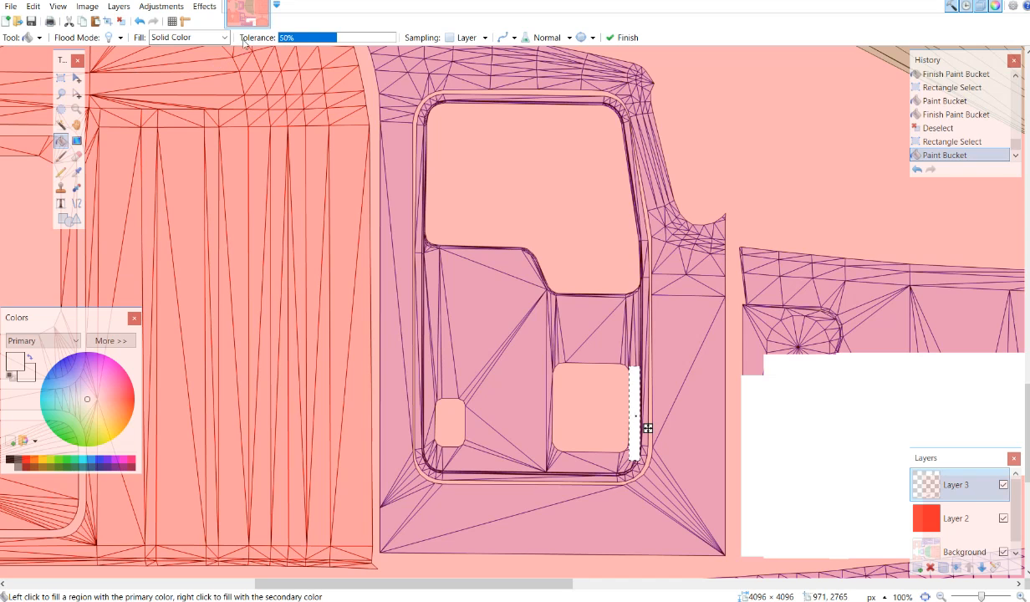
click(122, 21)
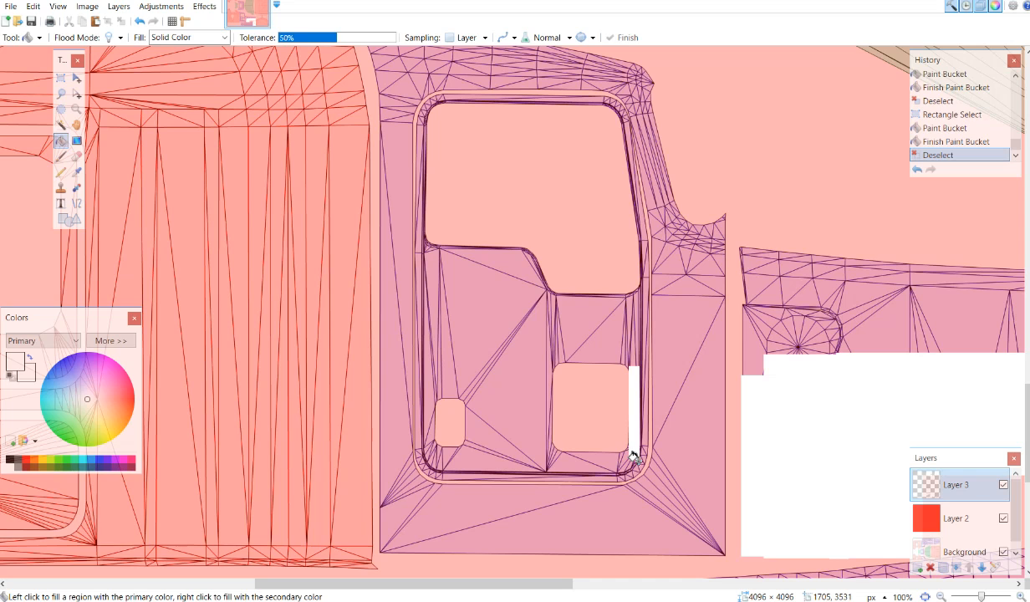
Step: Fill a strip about 180 × 28 px along the lower edge of the door's large square opening with white and deselect
click(60, 77)
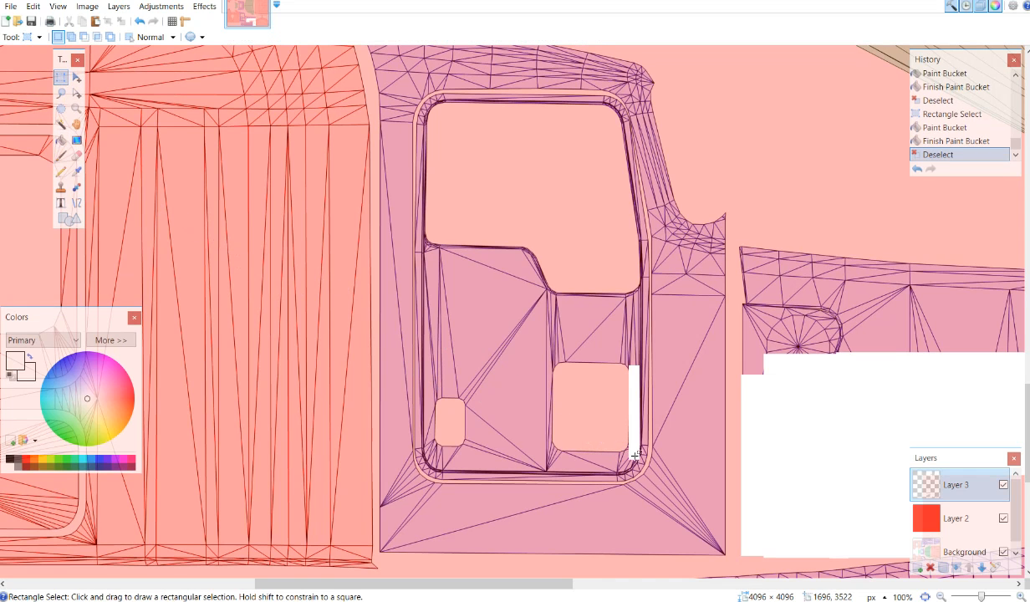
drag(631, 456, 540, 458)
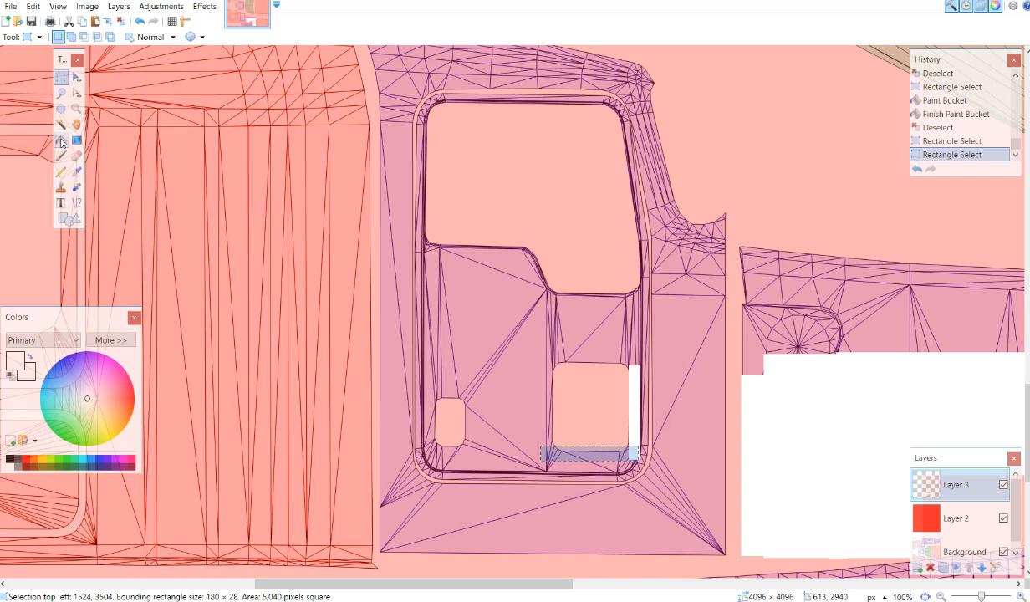
click(62, 140)
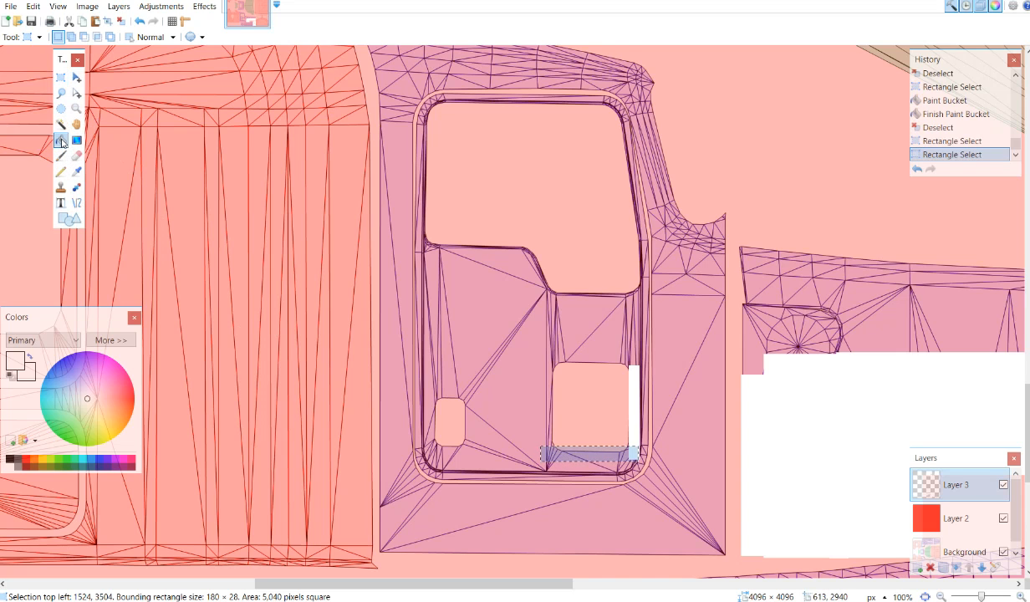
click(567, 455)
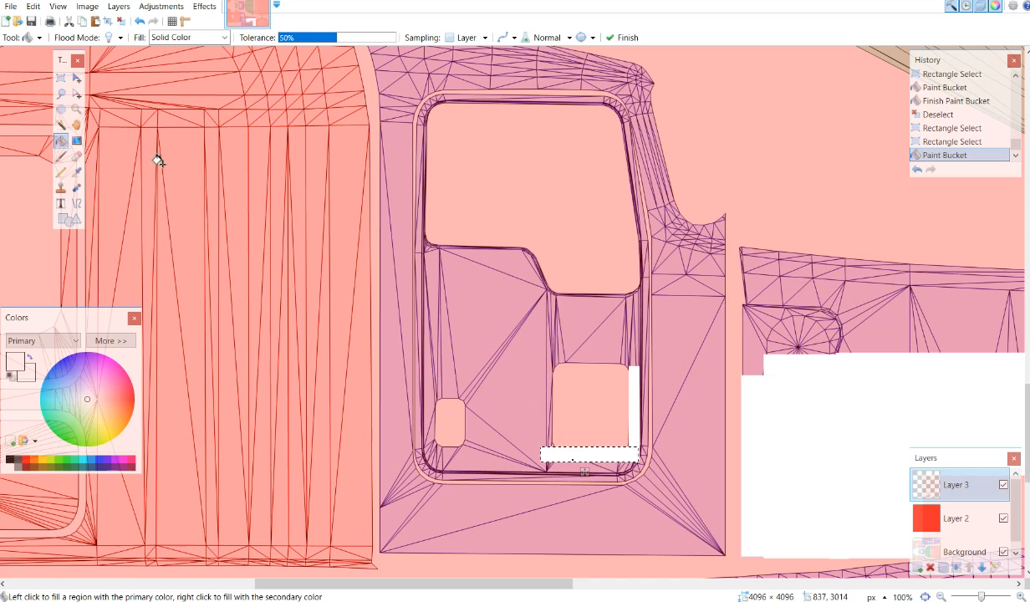
click(121, 21)
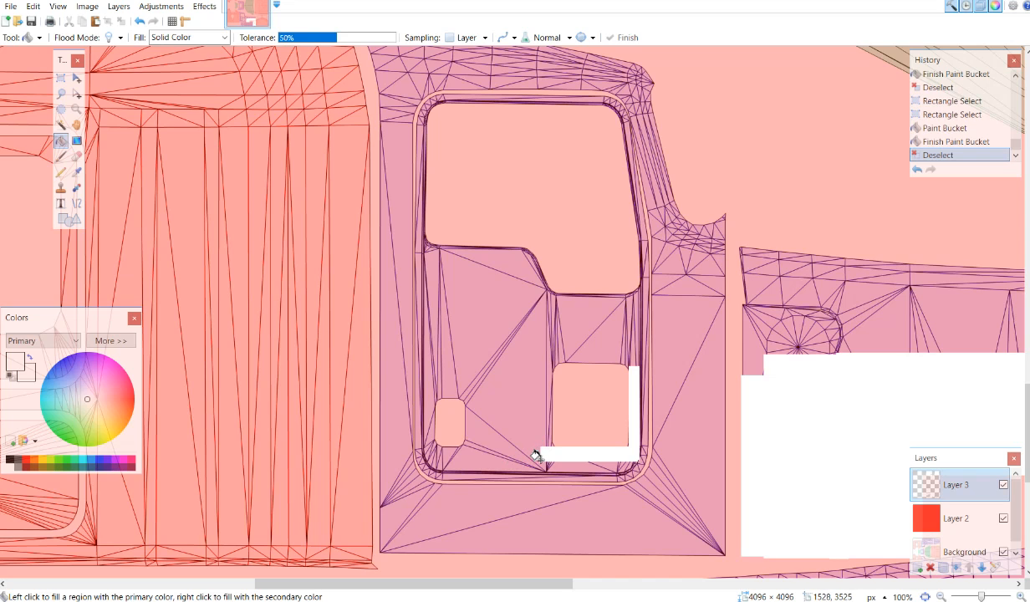
Step: Fill a strip about 27 × 205 px along the left side of the door's large square opening with white and deselect
click(60, 78)
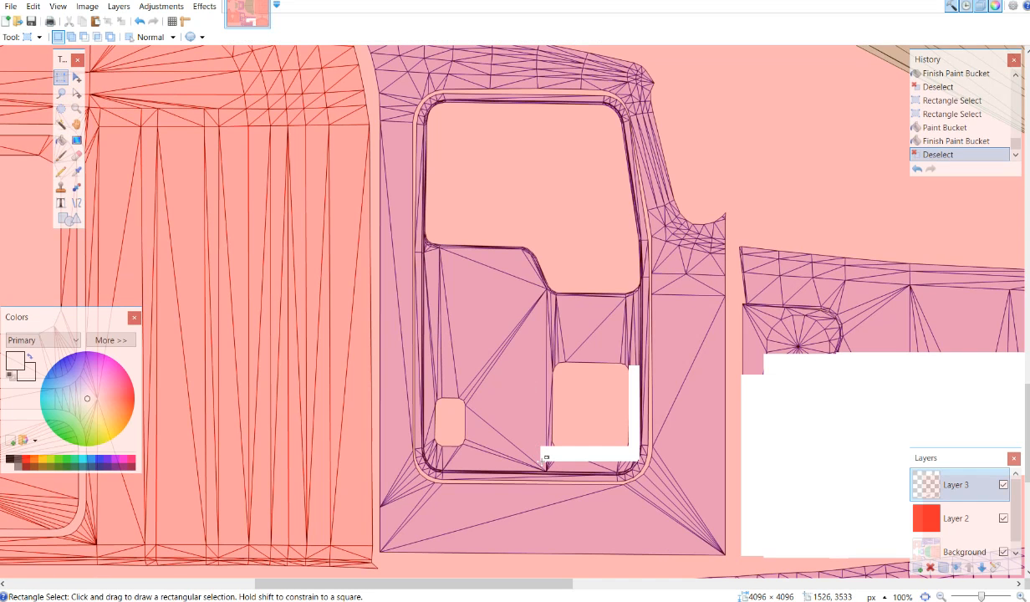
drag(545, 456, 549, 361)
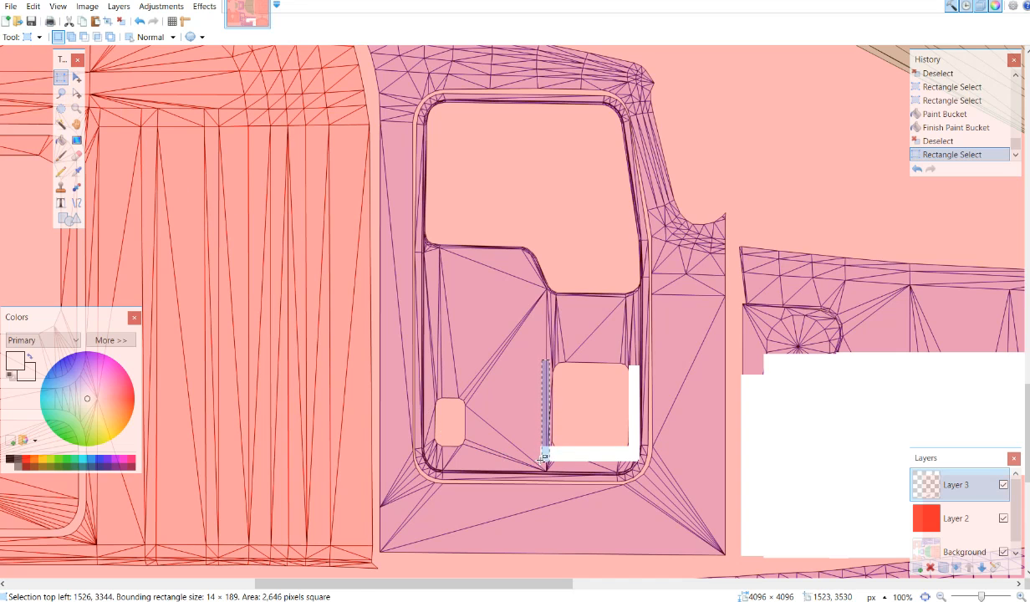
drag(543, 458, 553, 352)
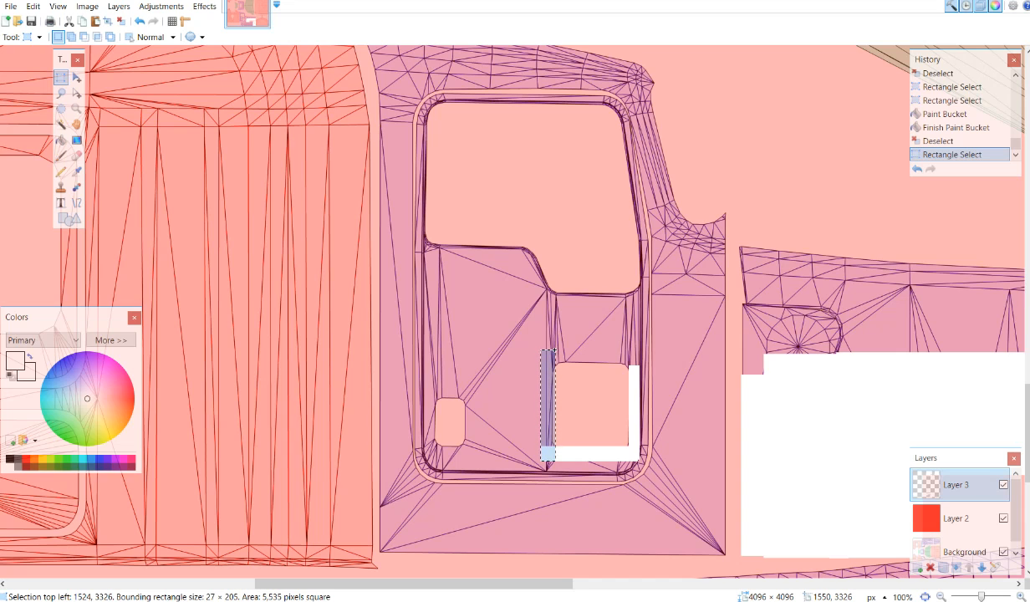
drag(554, 350, 554, 350)
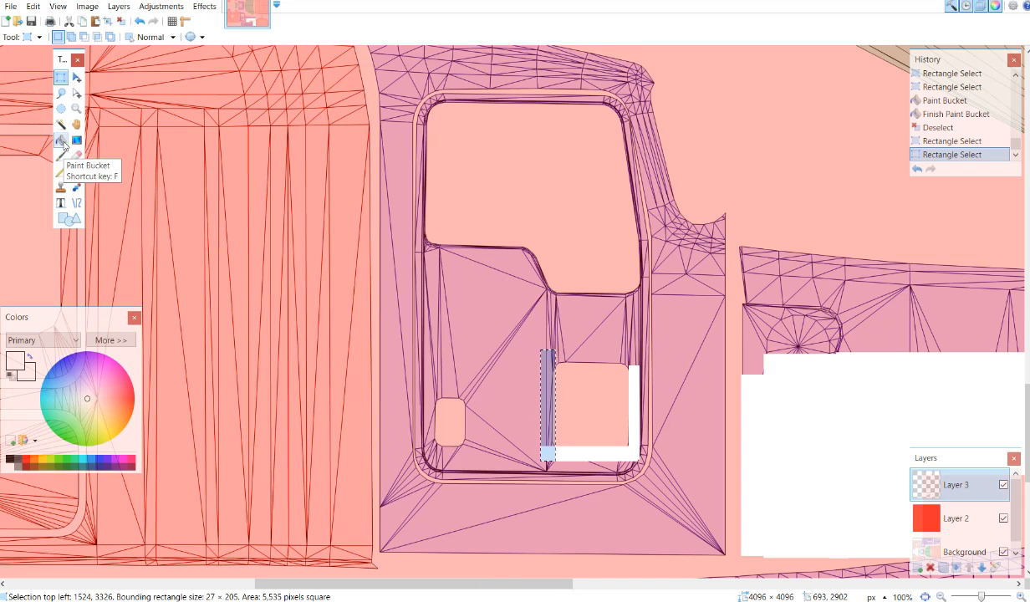
click(64, 144)
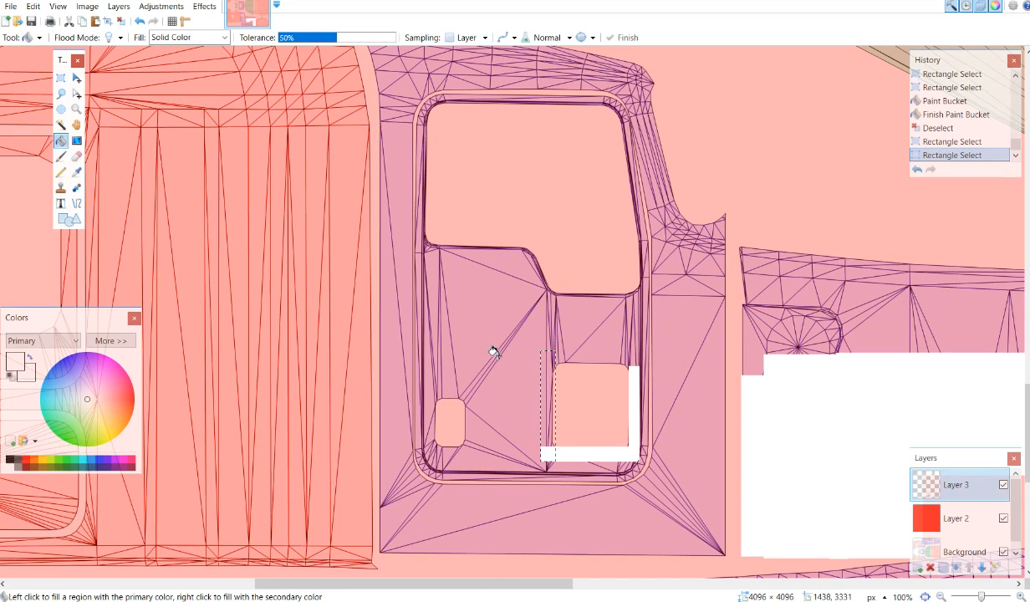
click(548, 361)
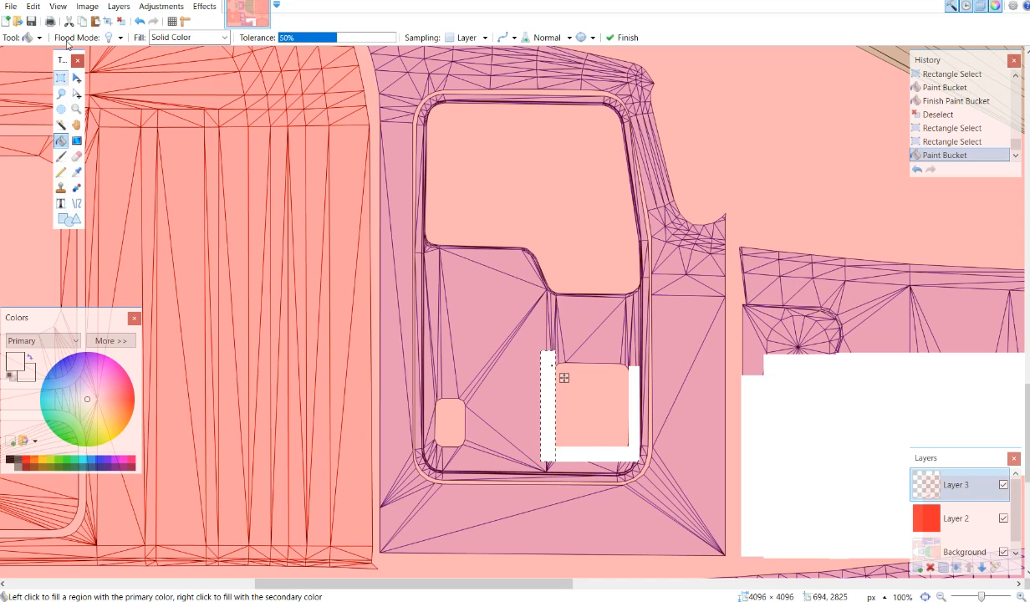
key(ctrl+d)
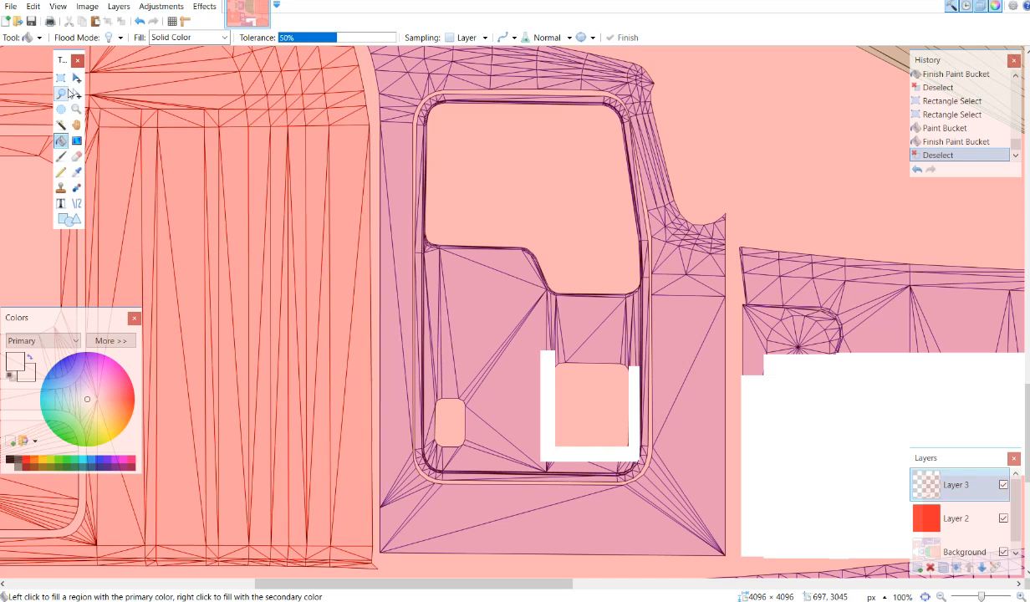
Step: Fill a strip about 163 × 30 px along the upper edge of the door's large square opening with white and deselect
click(61, 77)
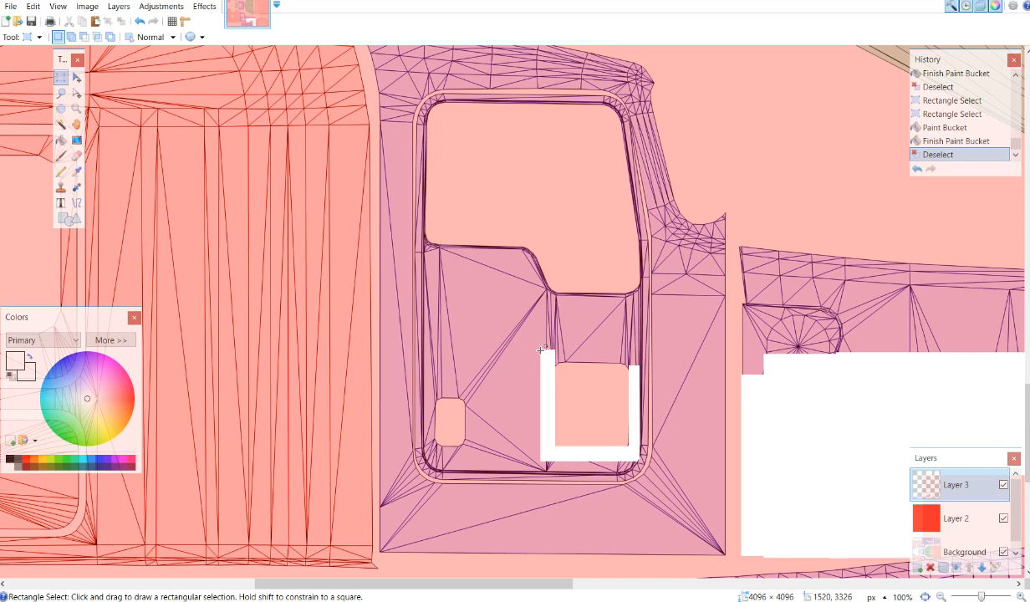
drag(554, 365, 639, 355)
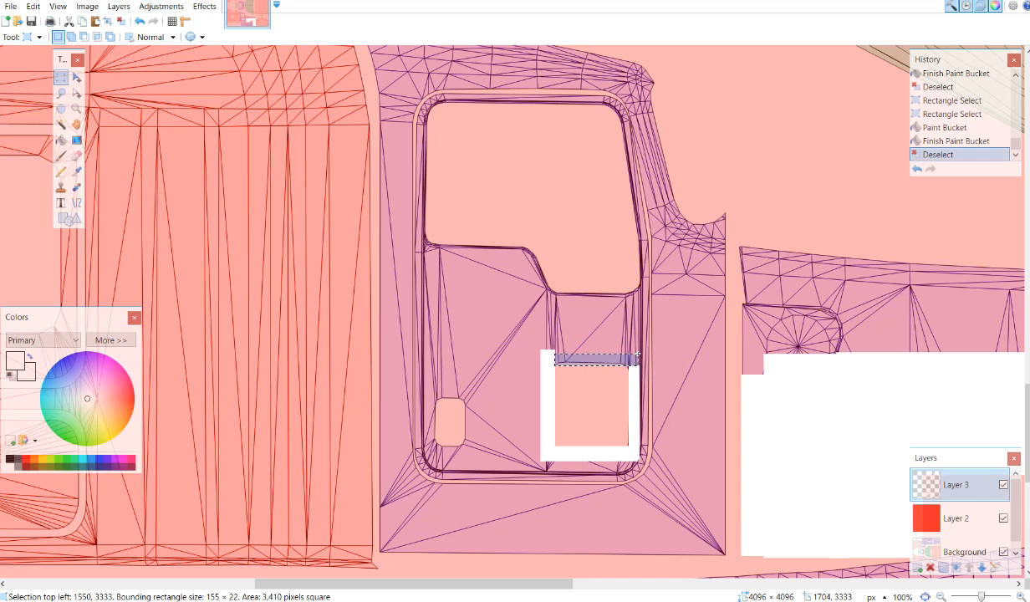
drag(639, 356, 642, 351)
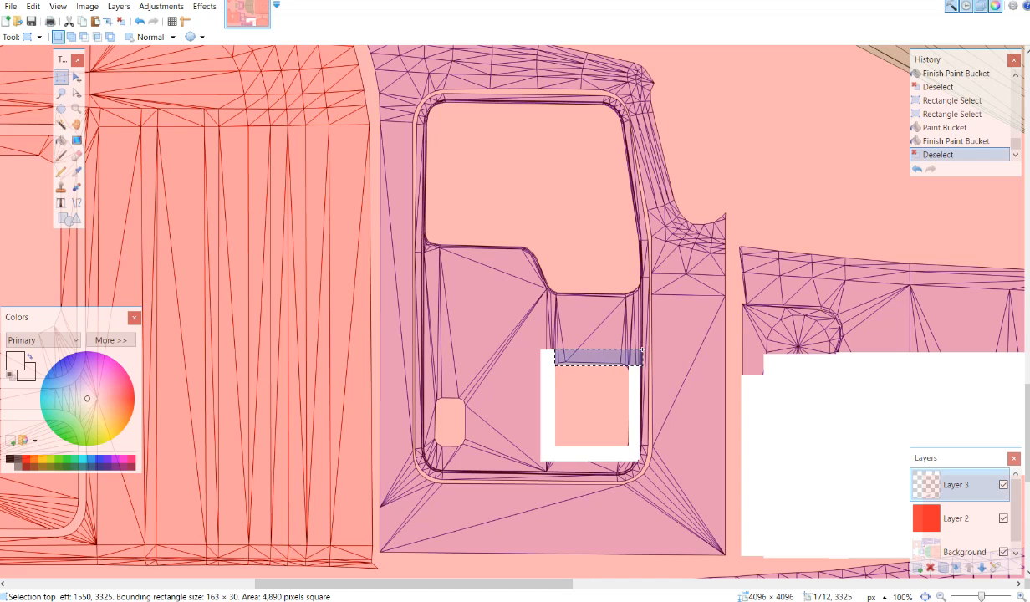
drag(643, 350, 643, 351)
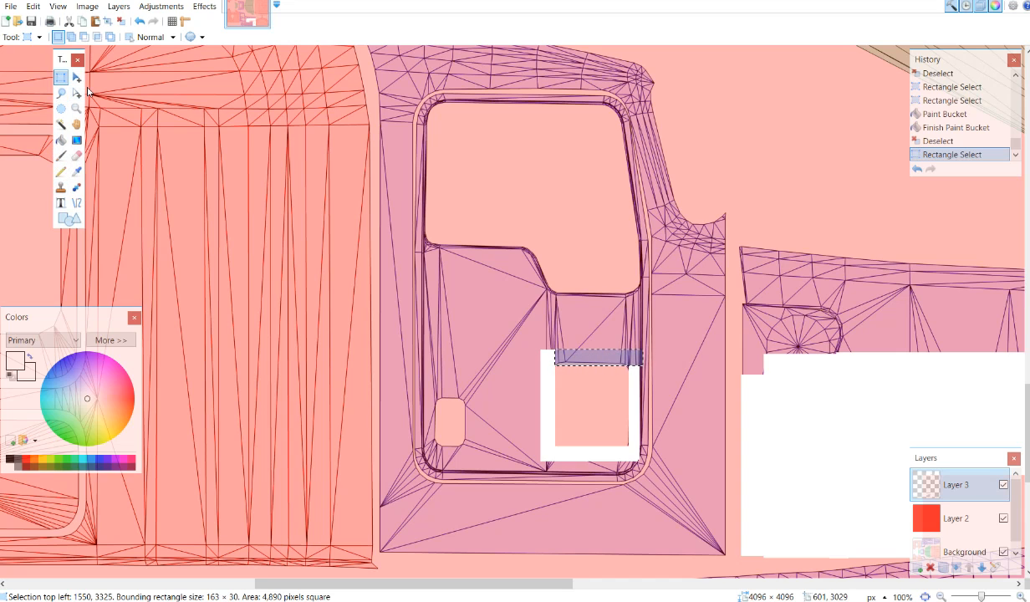
click(59, 141)
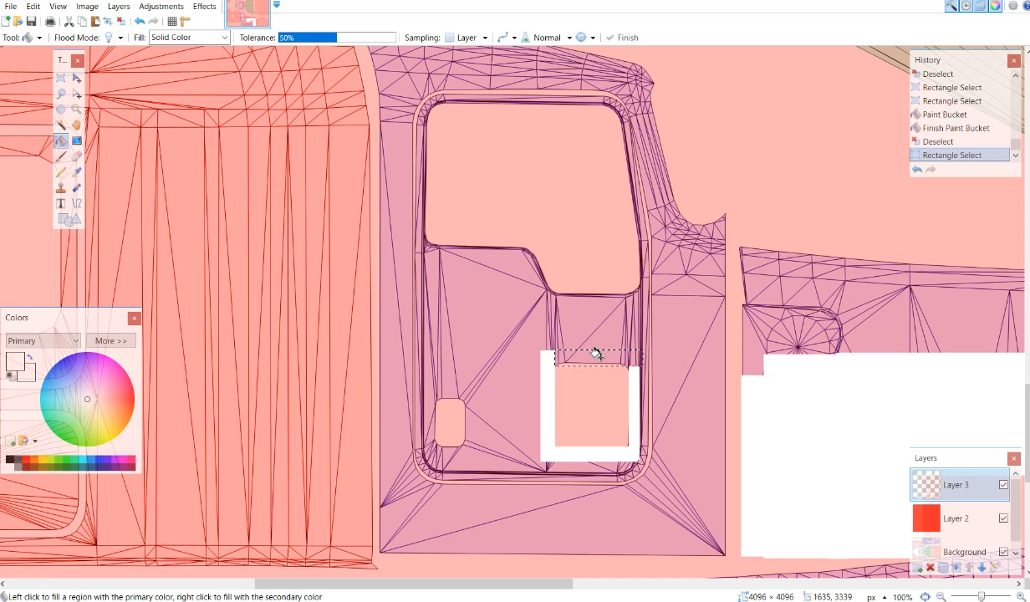
click(598, 357)
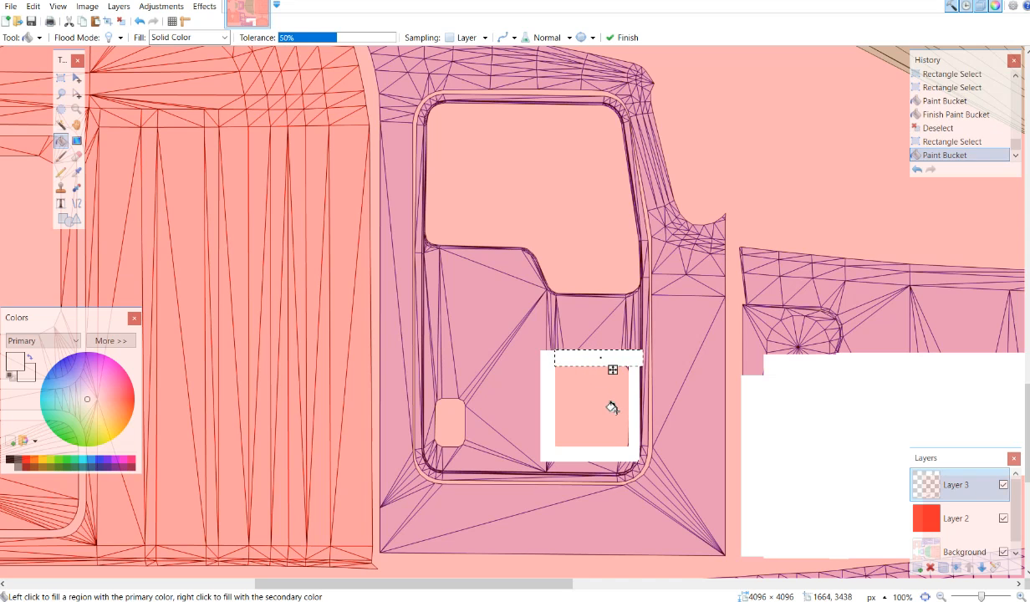
click(122, 24)
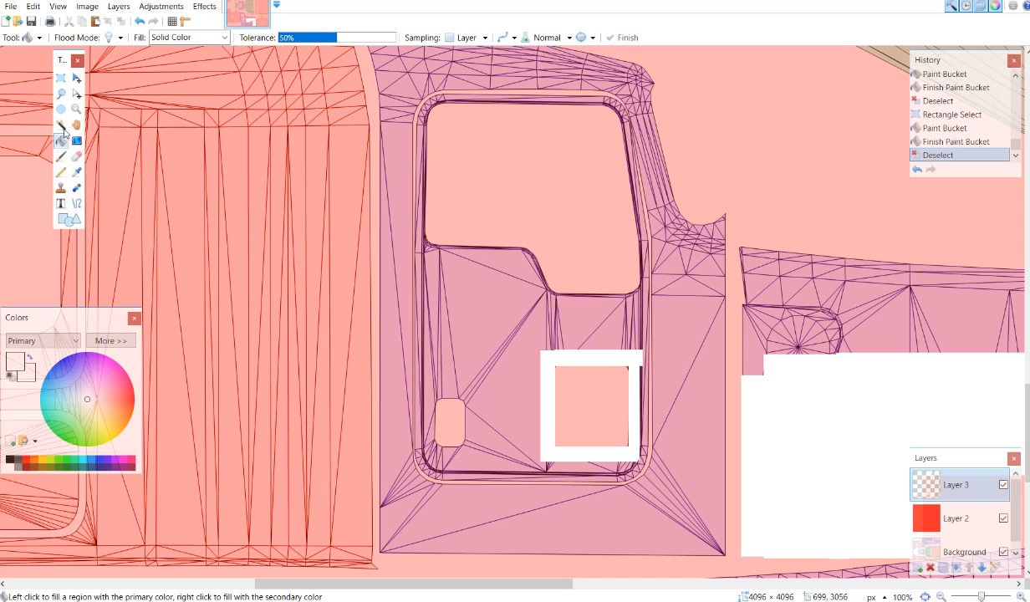
Step: Fill a strip about 67 × 16 px above the door's small rounded handle opening with white
click(63, 77)
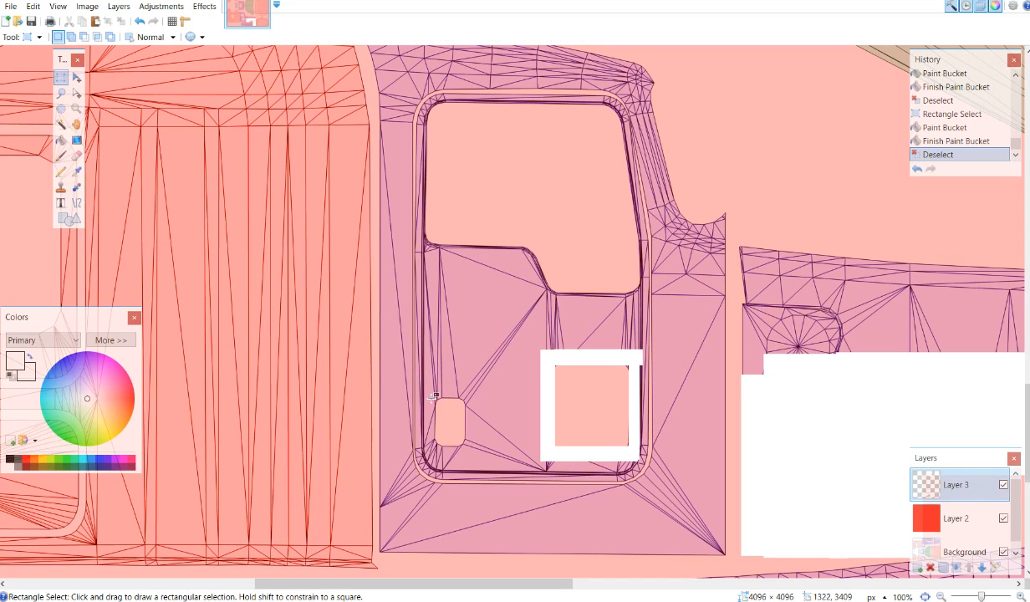
drag(436, 396, 471, 393)
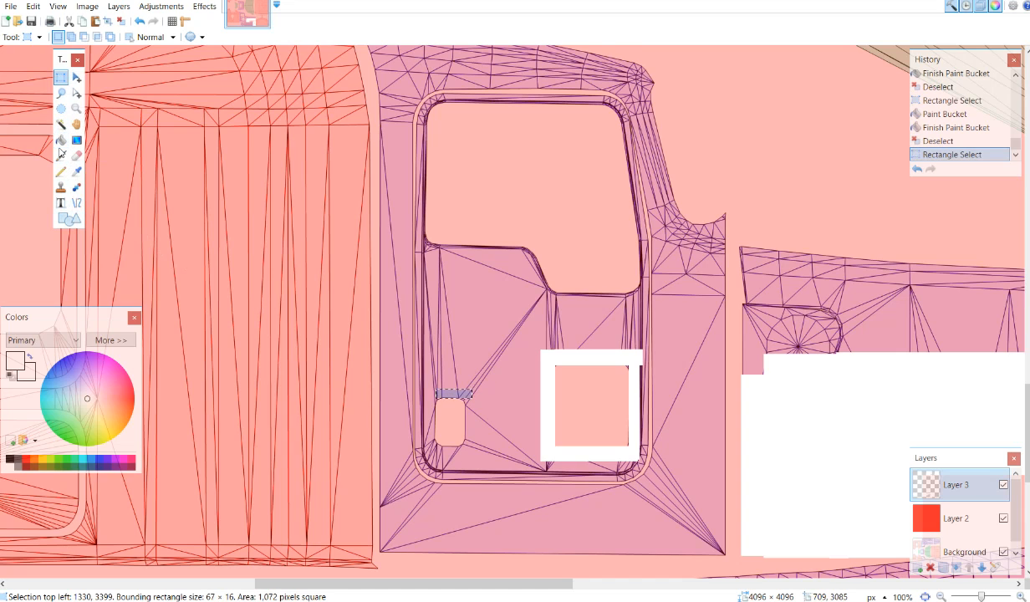
click(61, 140)
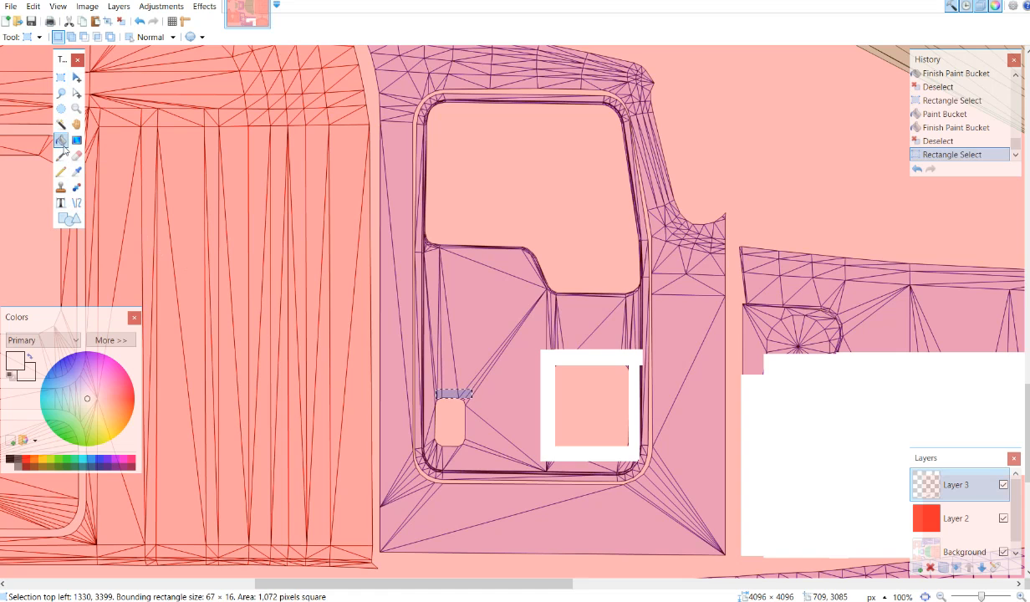
click(455, 392)
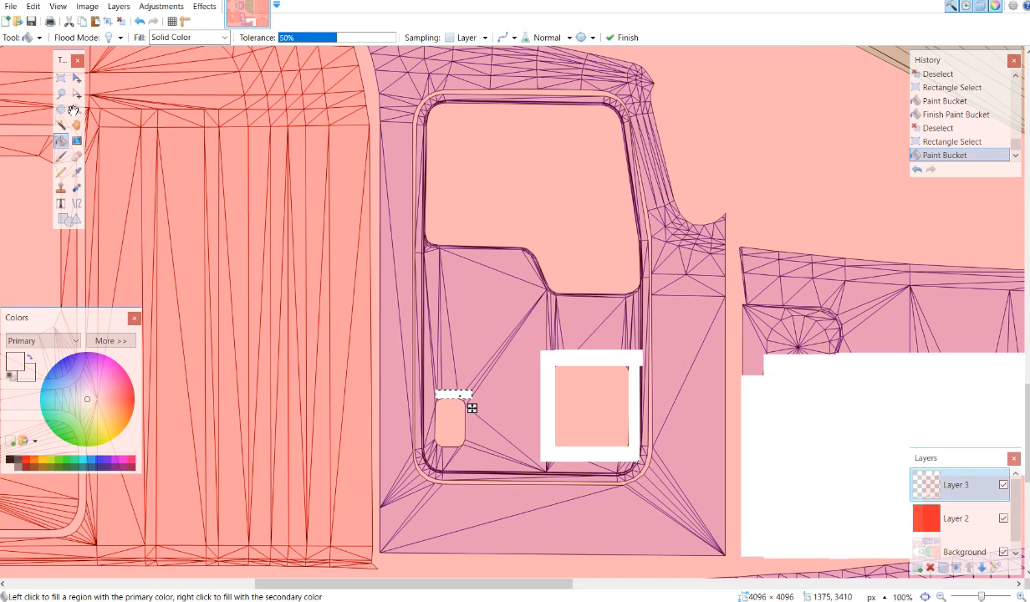
Step: Fill a vertical strip about 14 × 107 px with white along the right side of the small opening in the door, and deselect
click(122, 22)
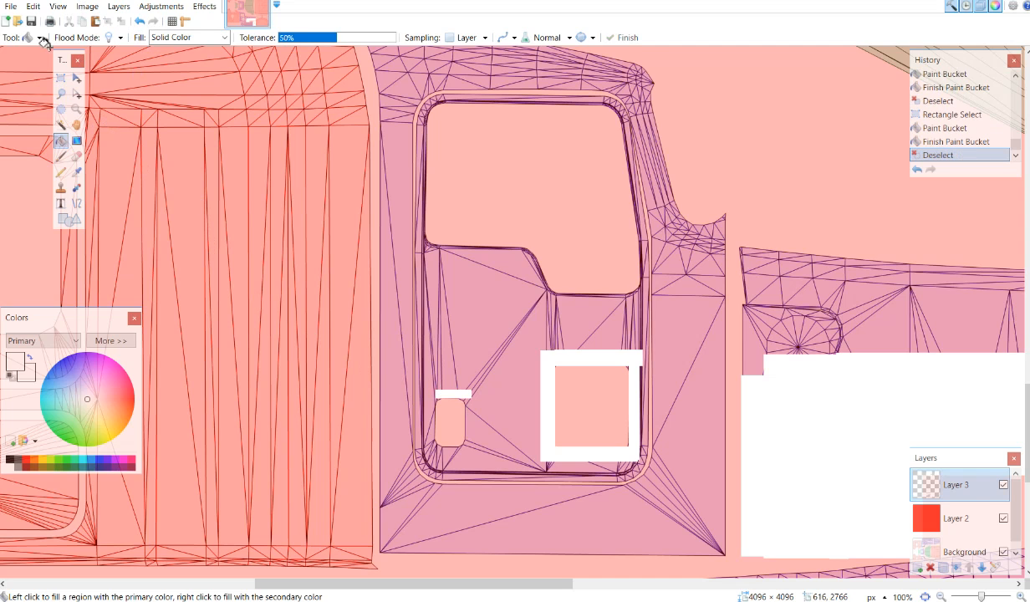
click(61, 76)
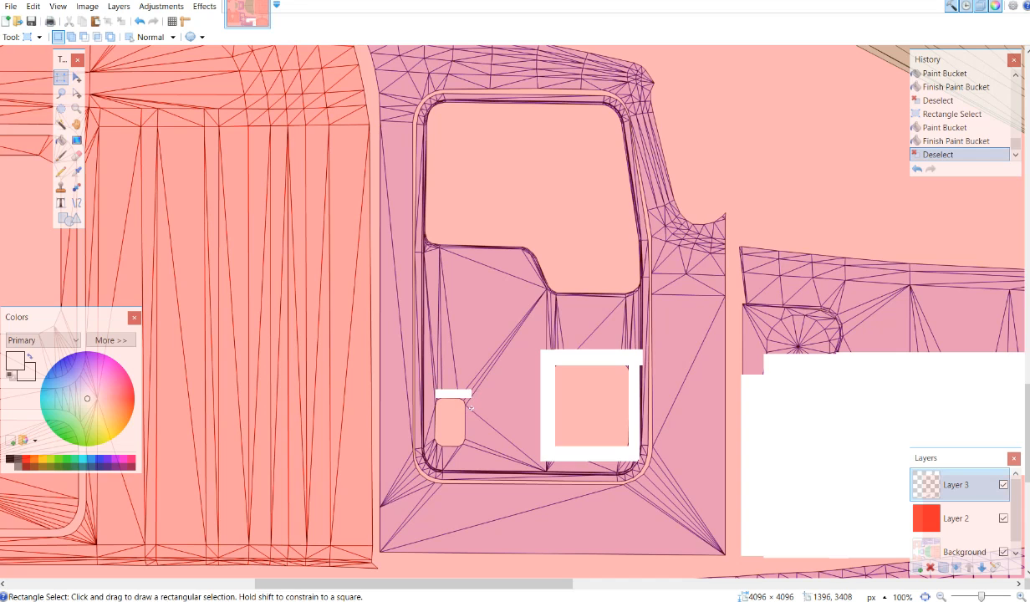
drag(469, 391, 464, 449)
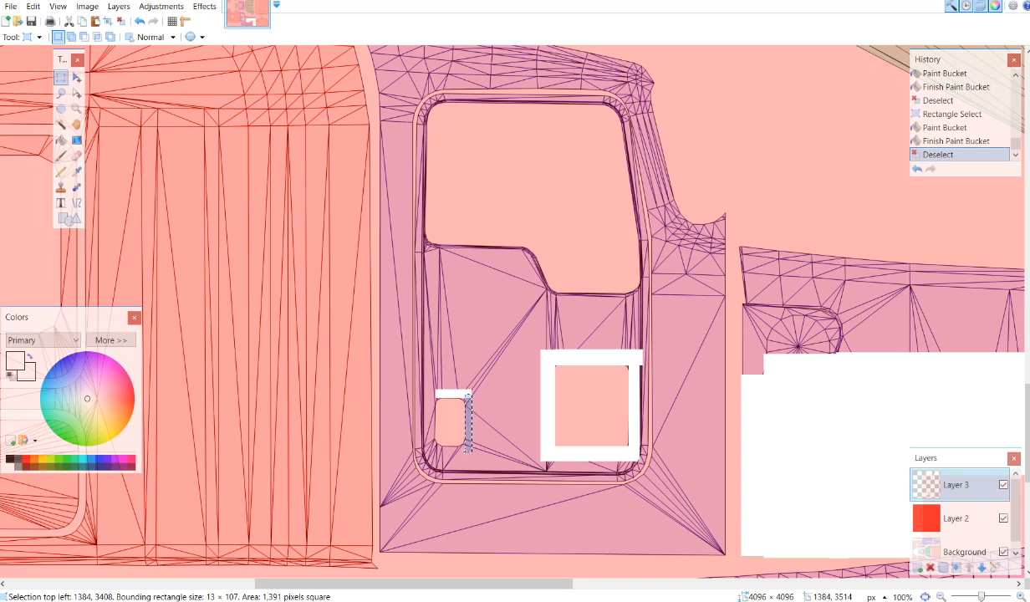
drag(466, 450, 465, 450)
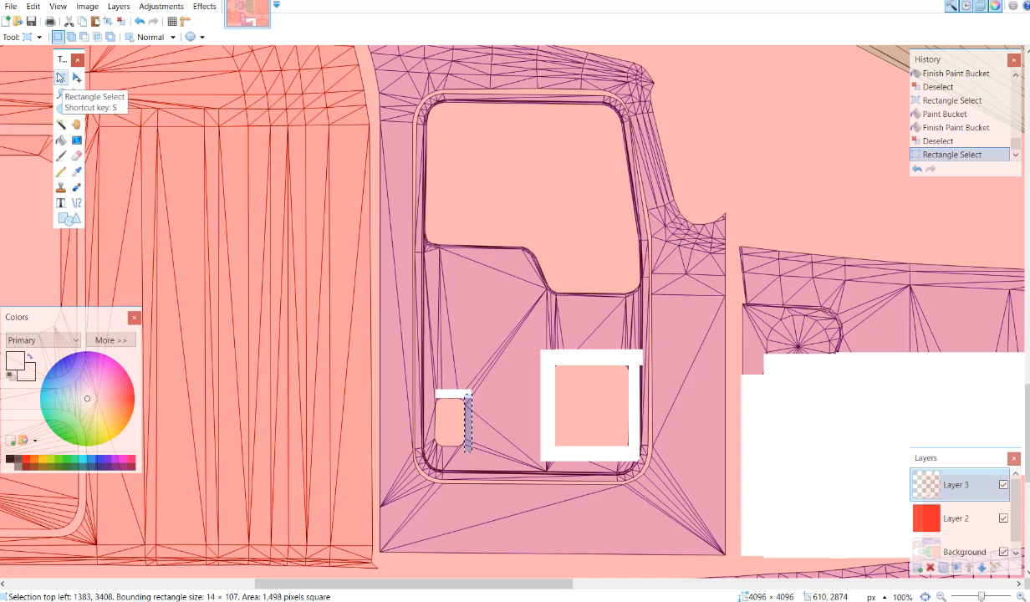
click(60, 140)
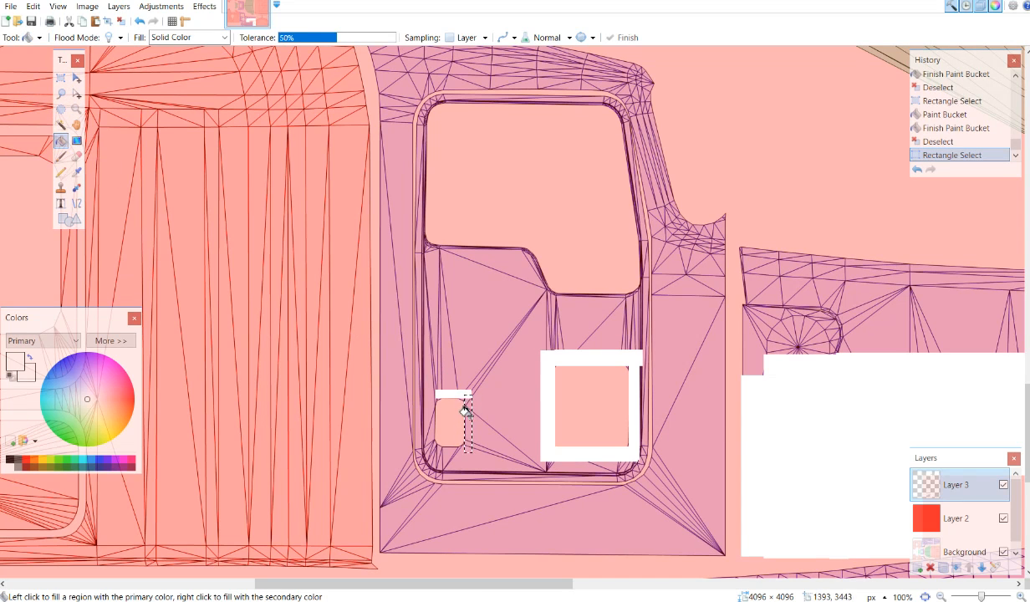
click(465, 411)
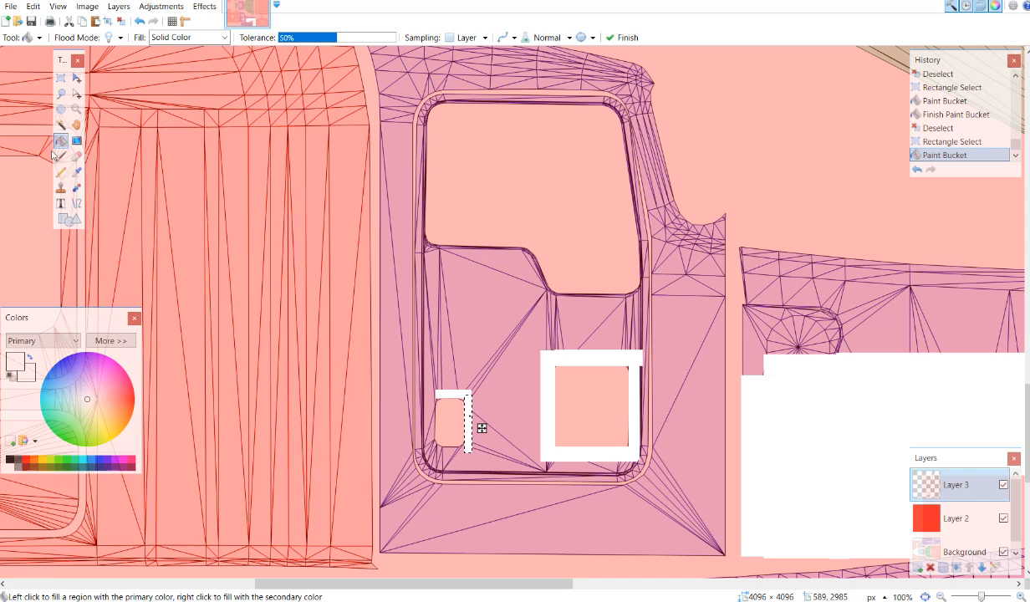
click(108, 21)
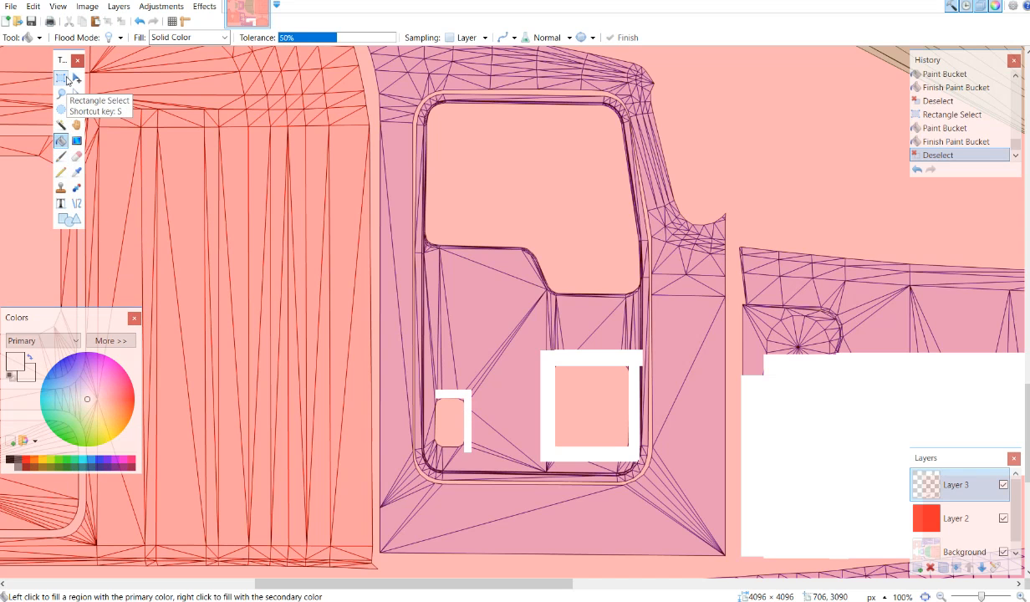
Step: Fill a horizontal strip about 76 × 14 px with white along the bottom of the small door opening, and deselect
click(62, 77)
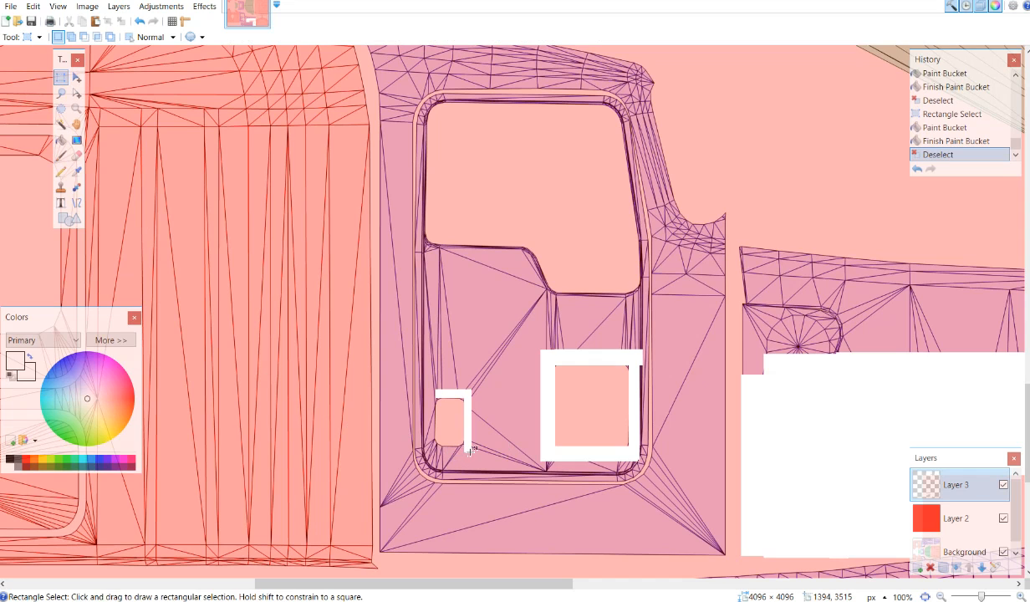
drag(470, 450, 427, 442)
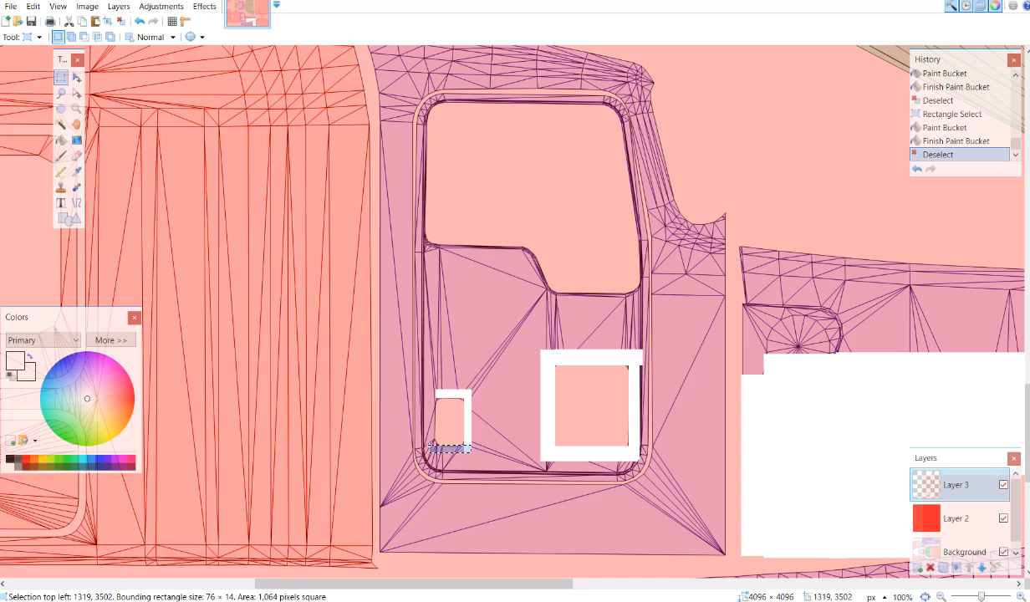
drag(427, 442, 427, 442)
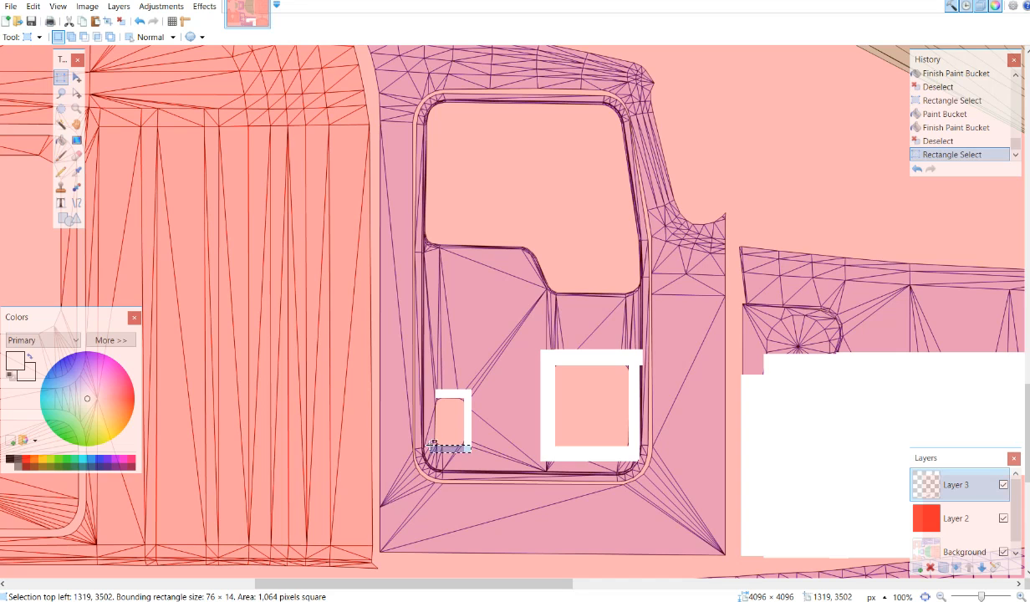
click(60, 140)
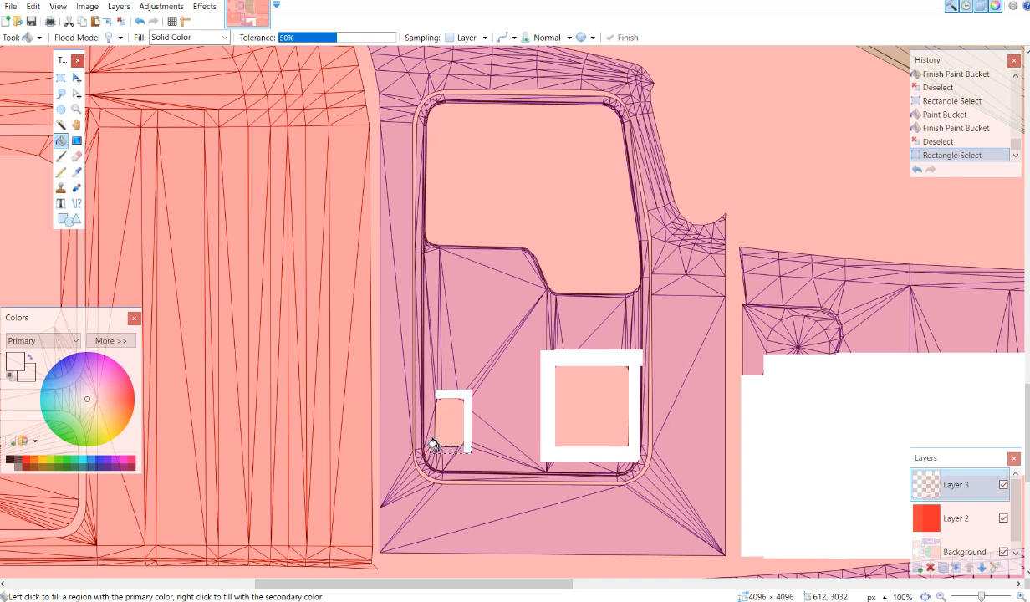
click(443, 449)
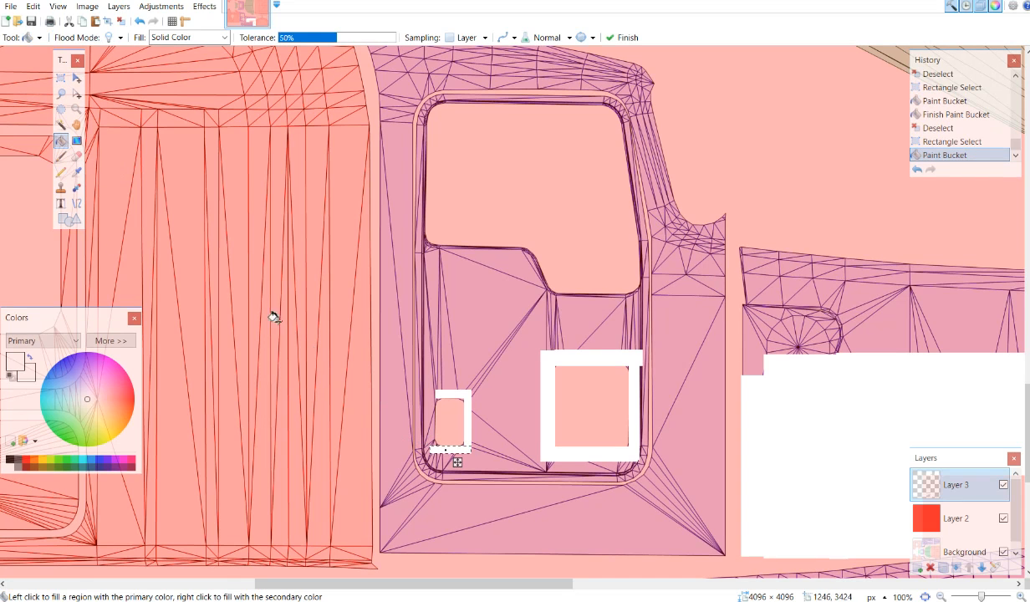
click(121, 21)
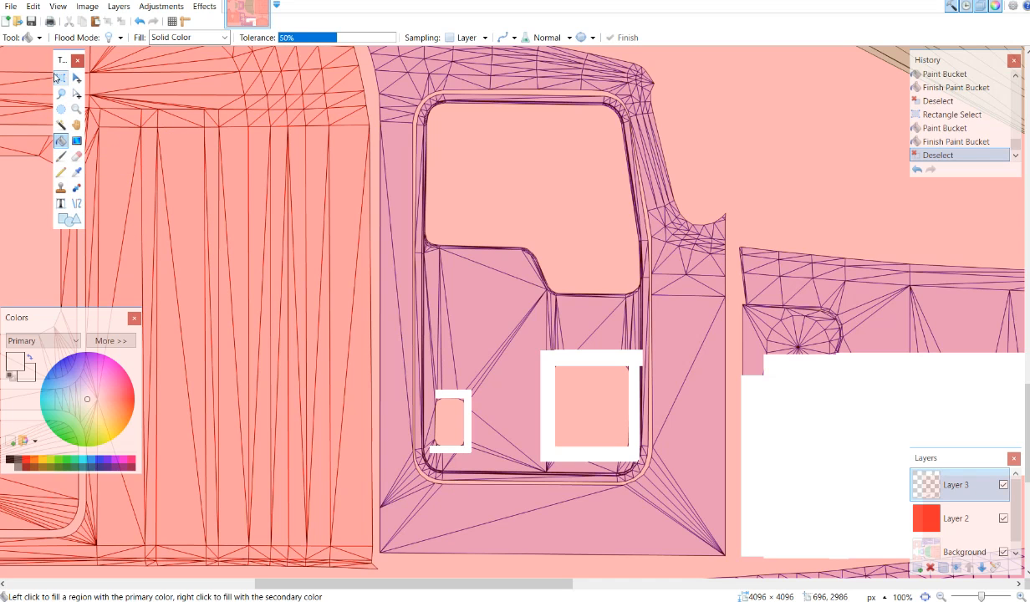
Step: Fill a vertical strip about 20 × 122 px with white along the left side of the small door opening, and deselect
click(60, 75)
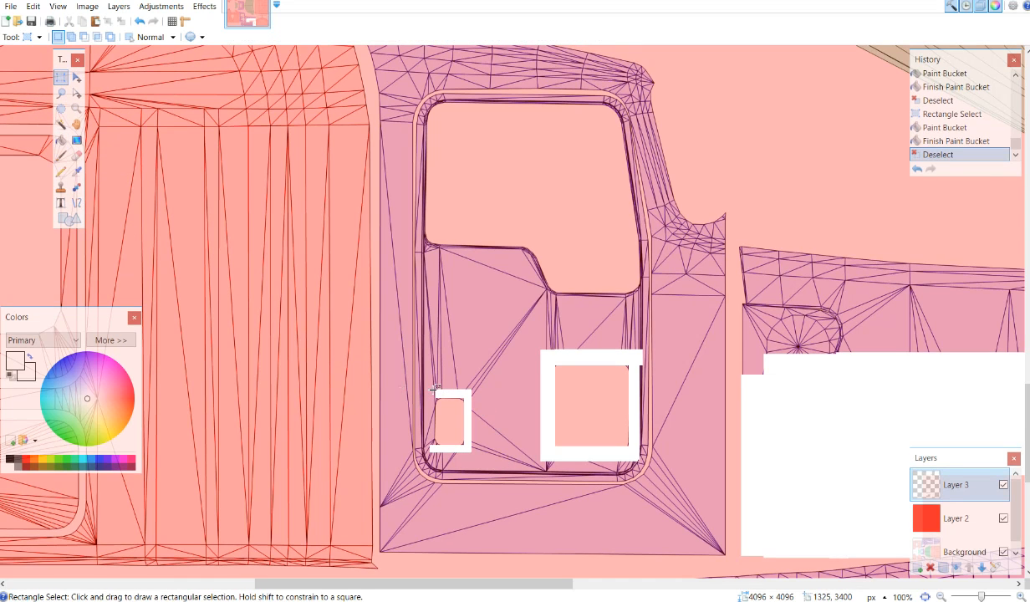
drag(433, 391, 425, 413)
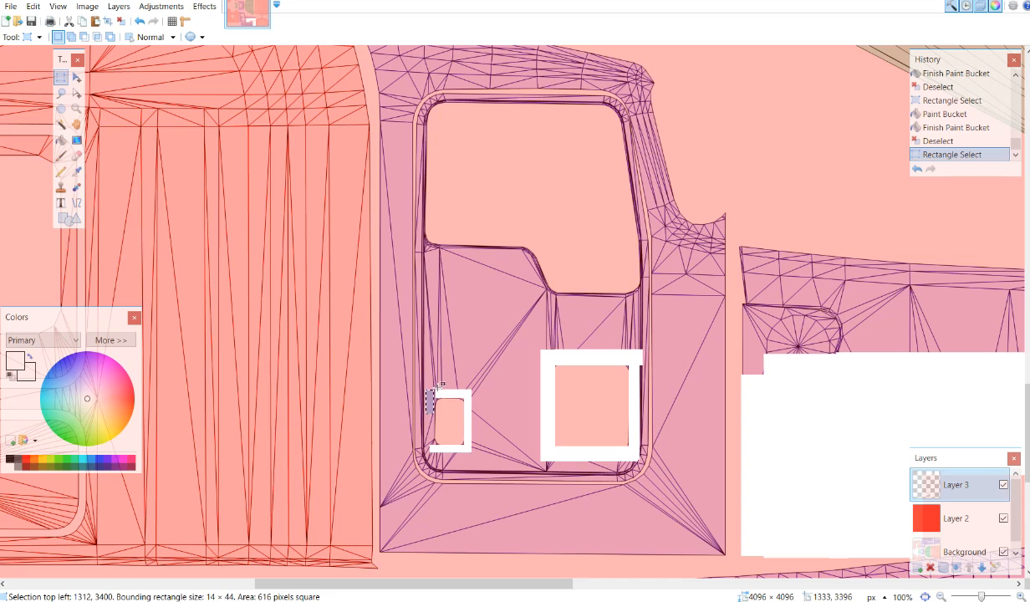
drag(442, 386, 429, 449)
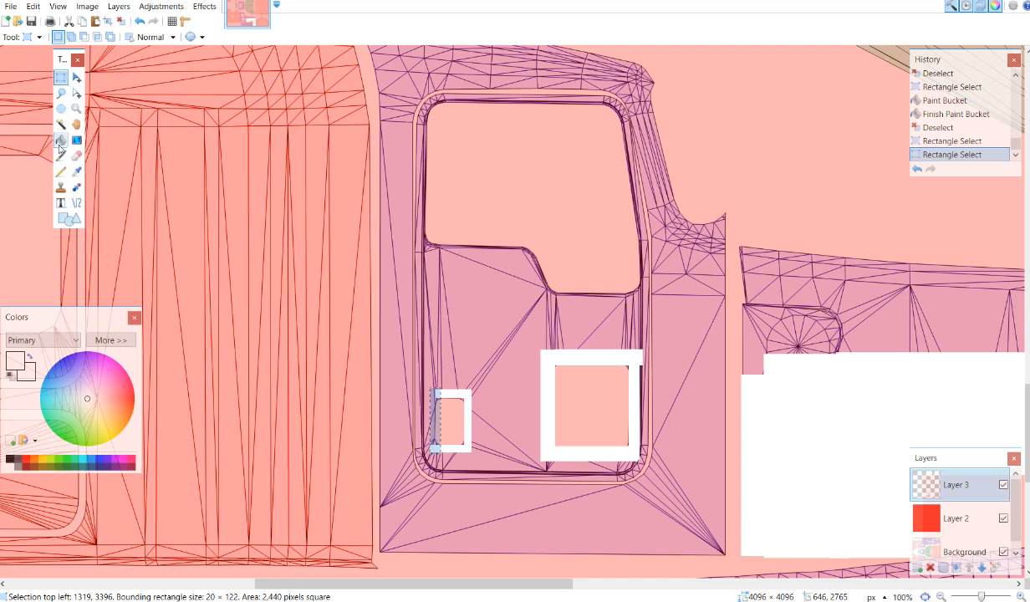
click(60, 140)
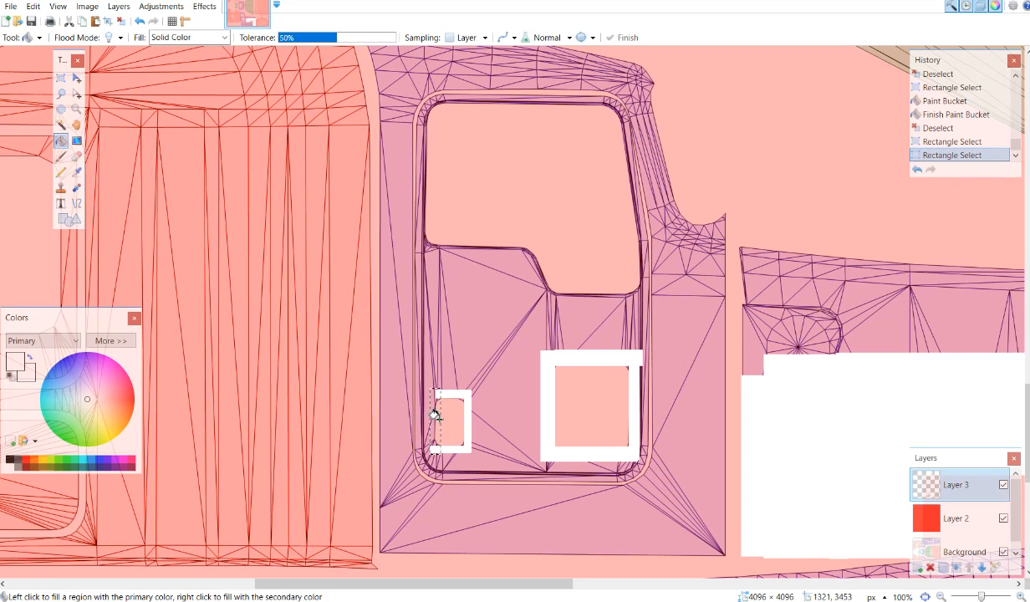
click(443, 431)
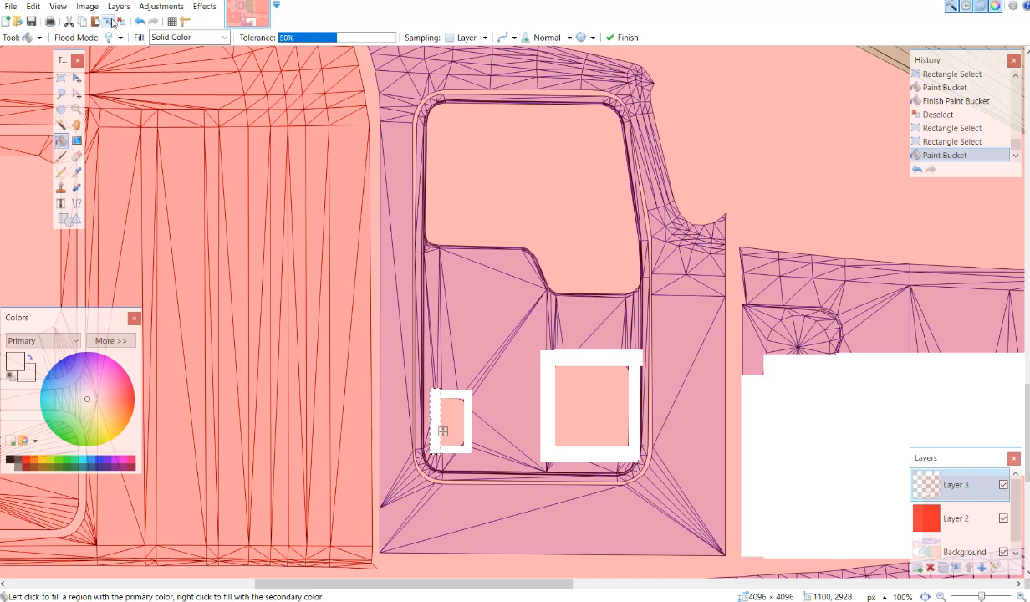
click(121, 22)
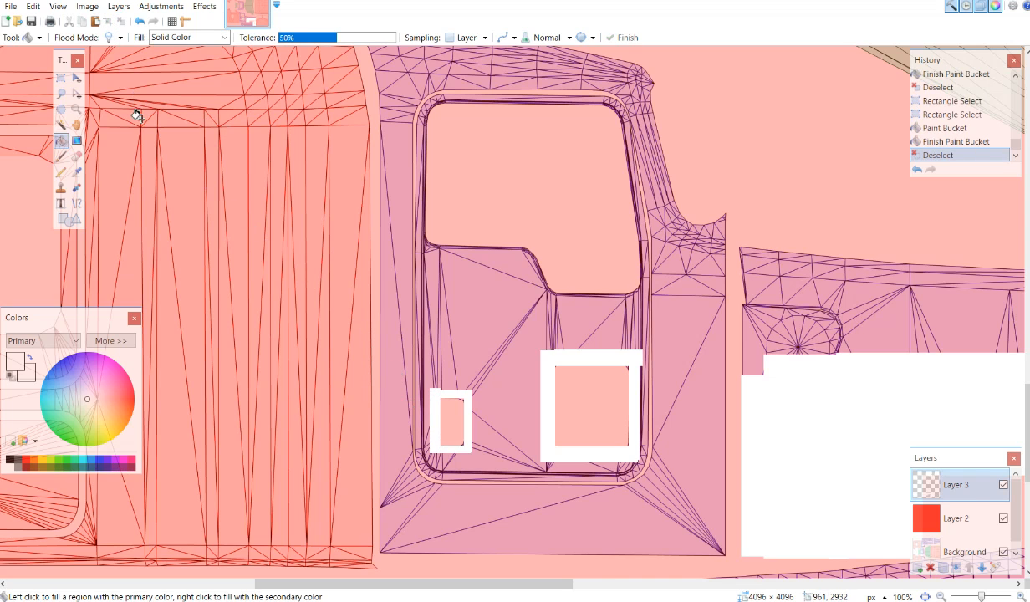
Step: Thicken the small frame's right side inward by filling a strip about 12 × 91 px with white, and deselect
click(61, 77)
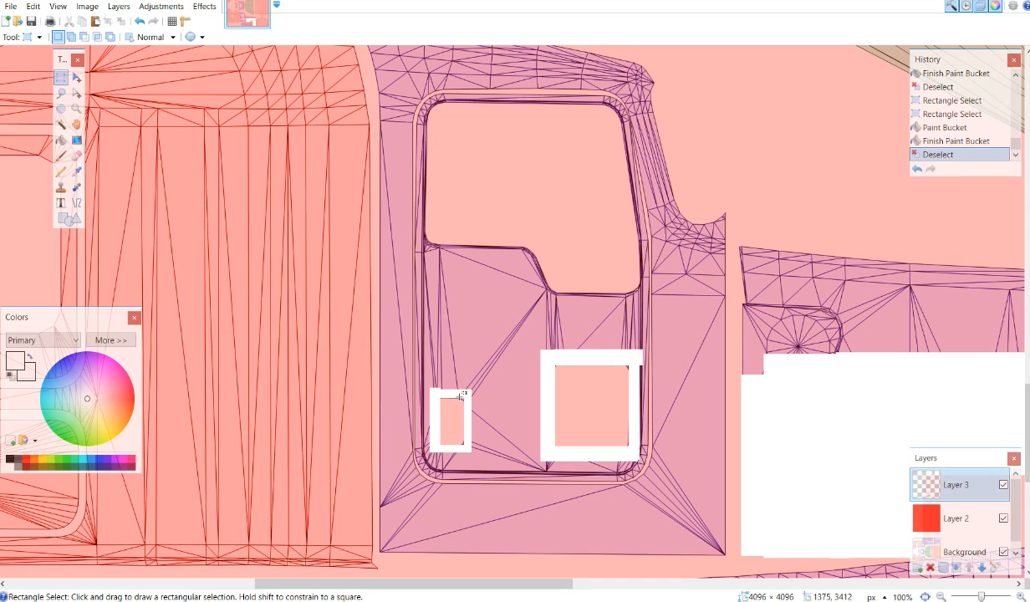
drag(460, 403, 463, 447)
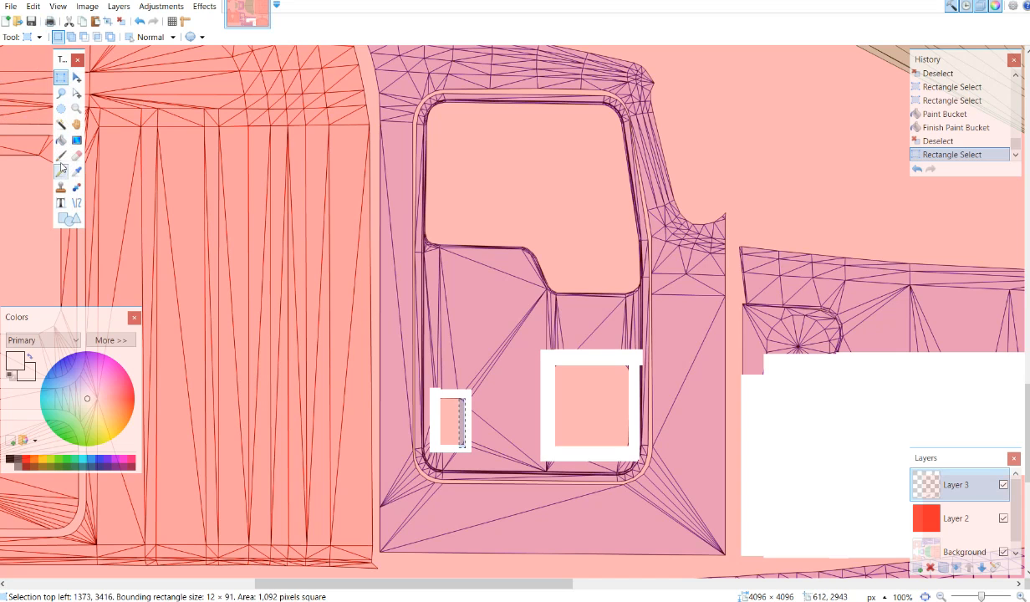
click(60, 140)
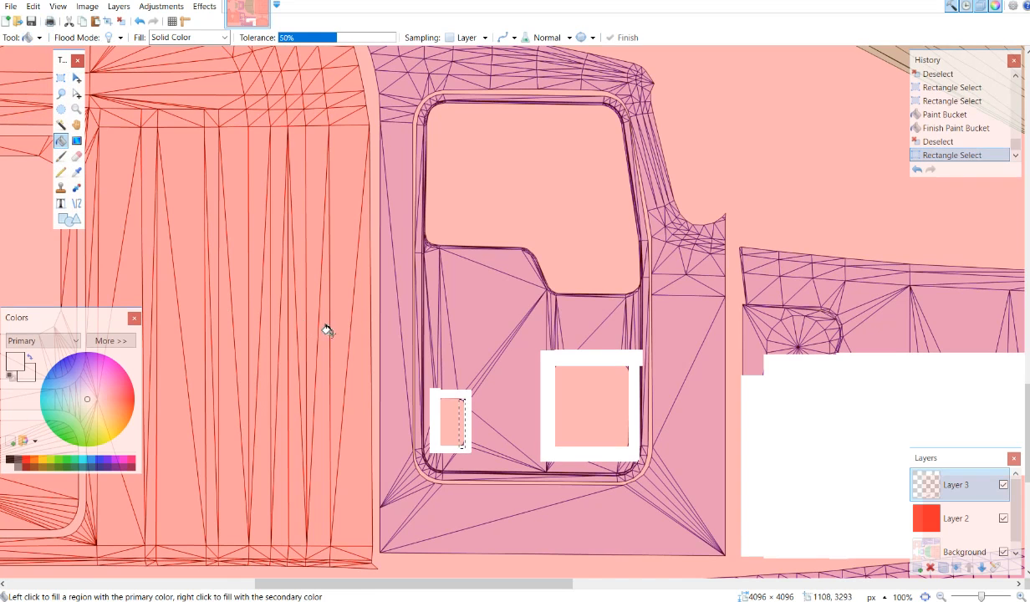
click(456, 408)
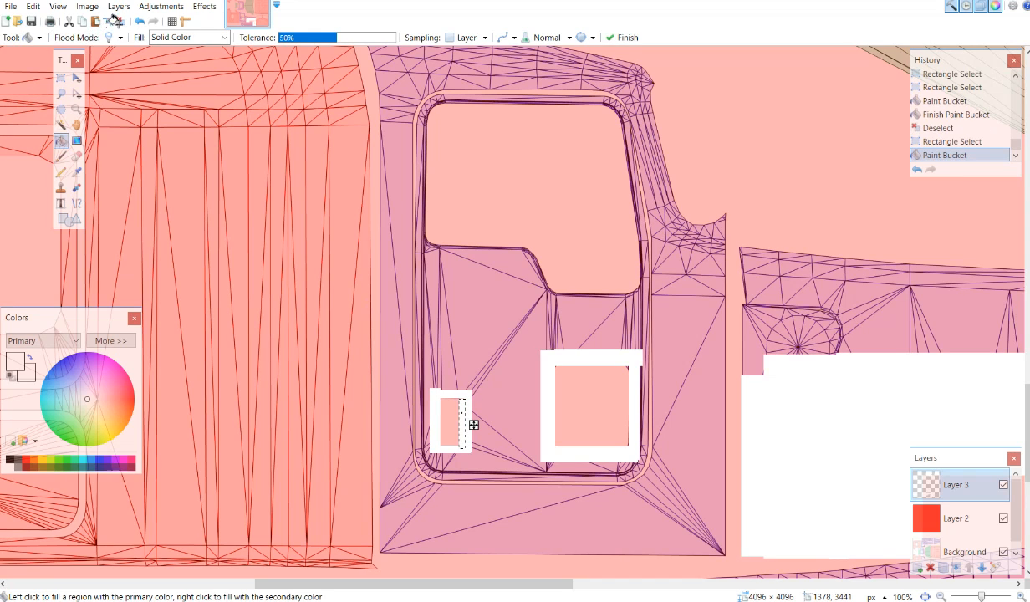
click(122, 19)
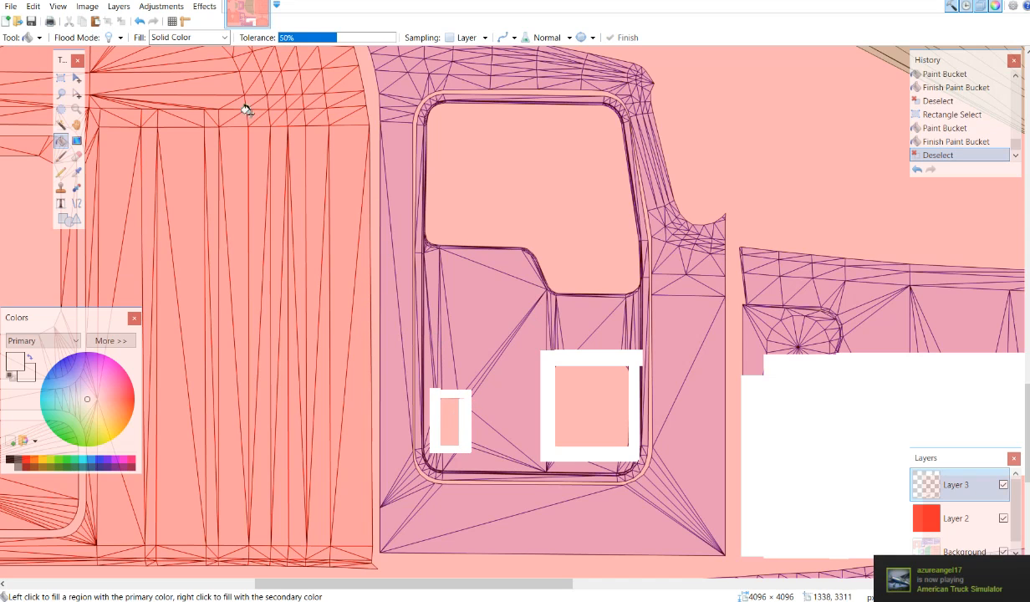
Step: Fill the small frame's upper-right corner with white over an area of about 23 × 37 px, and deselect
click(59, 78)
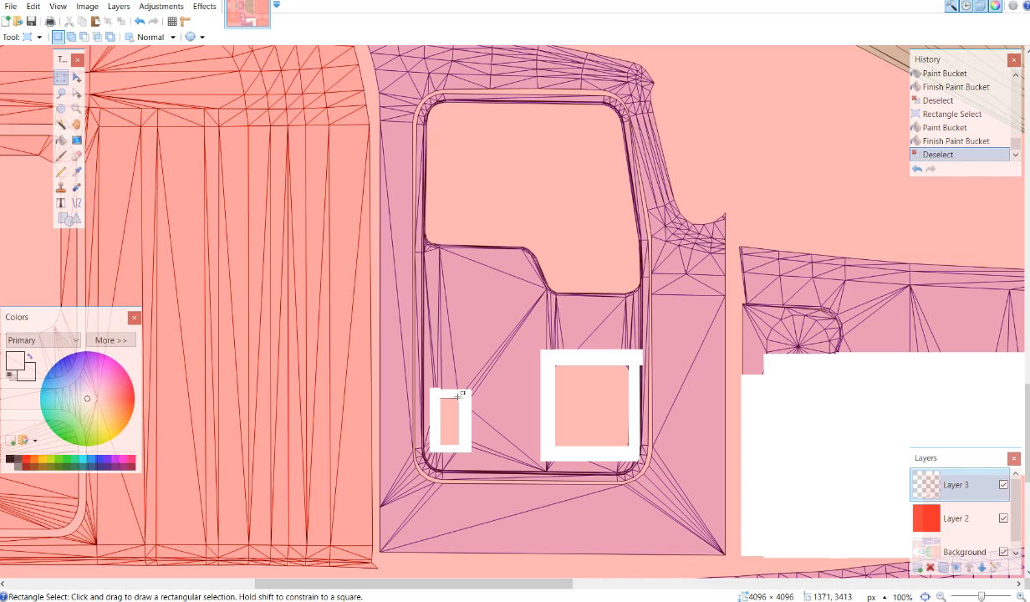
drag(460, 404, 470, 407)
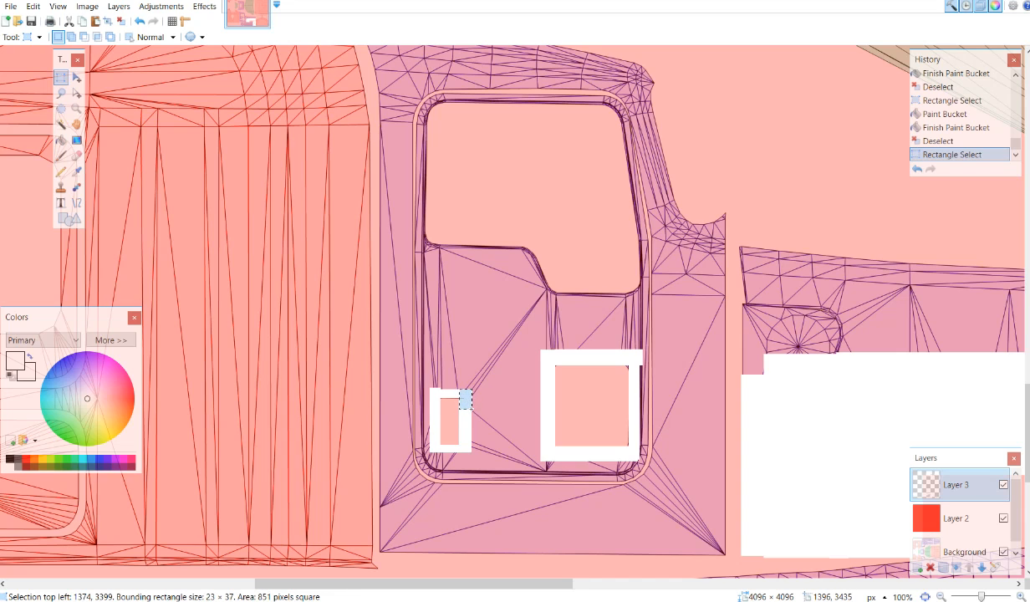
drag(472, 408, 472, 408)
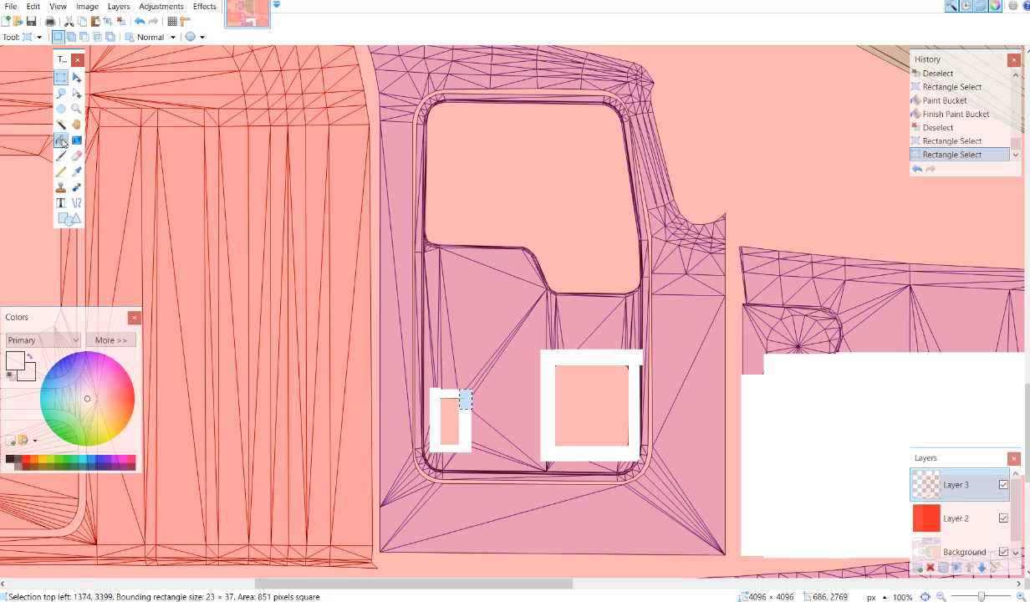
click(60, 139)
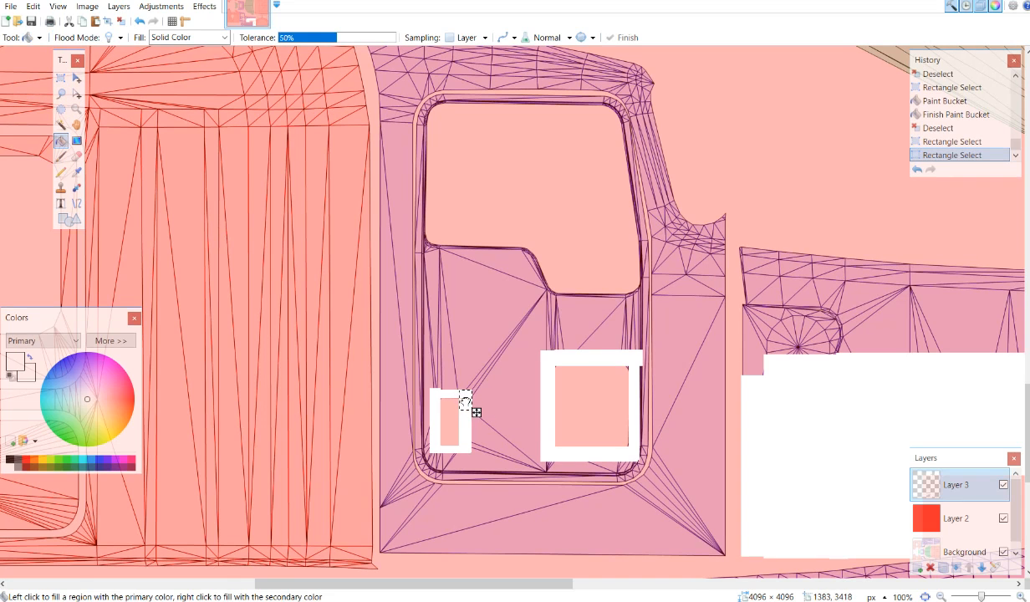
click(465, 402)
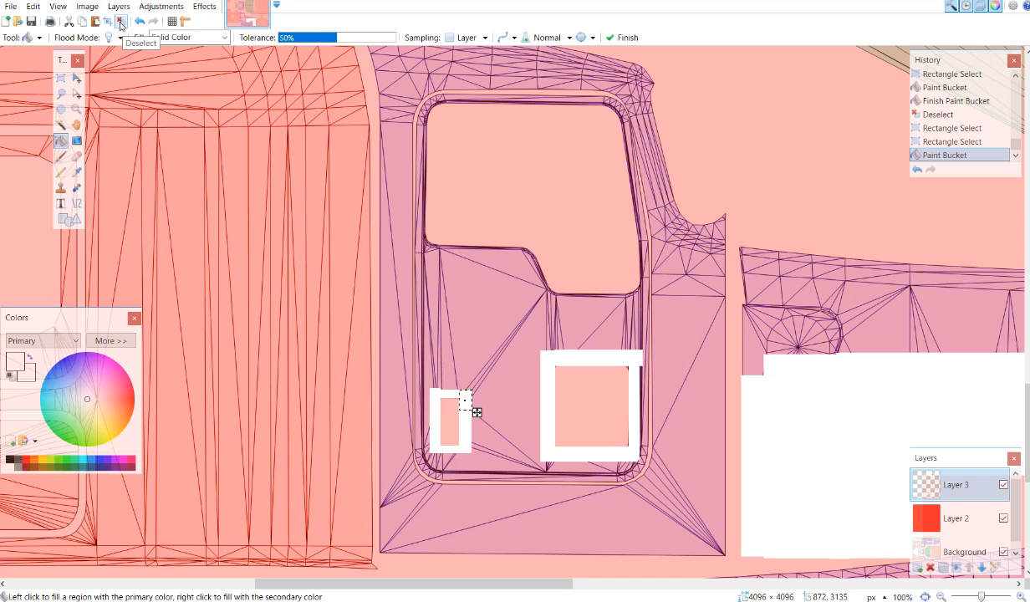
click(120, 21)
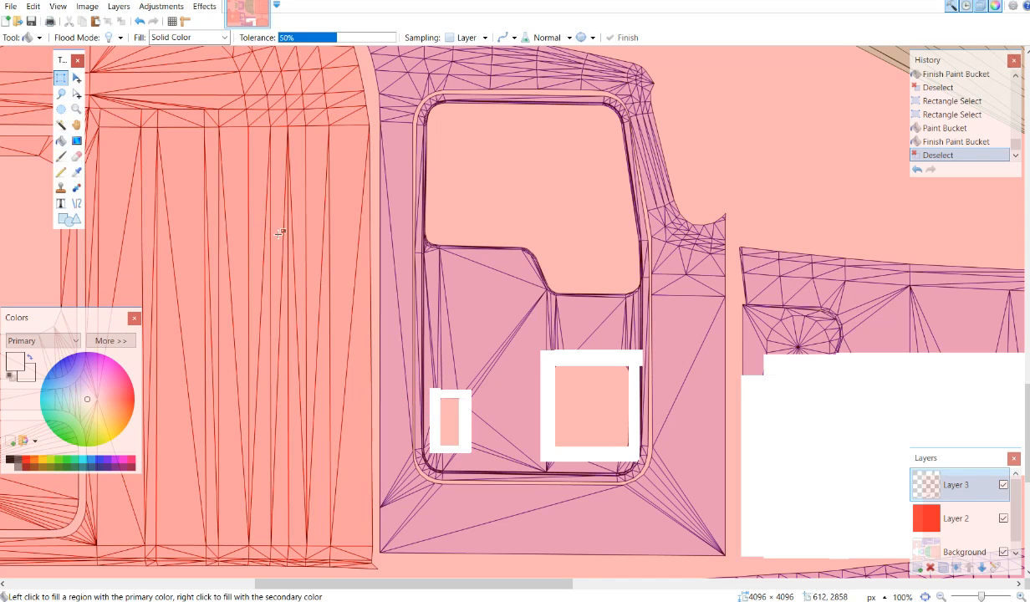
click(61, 78)
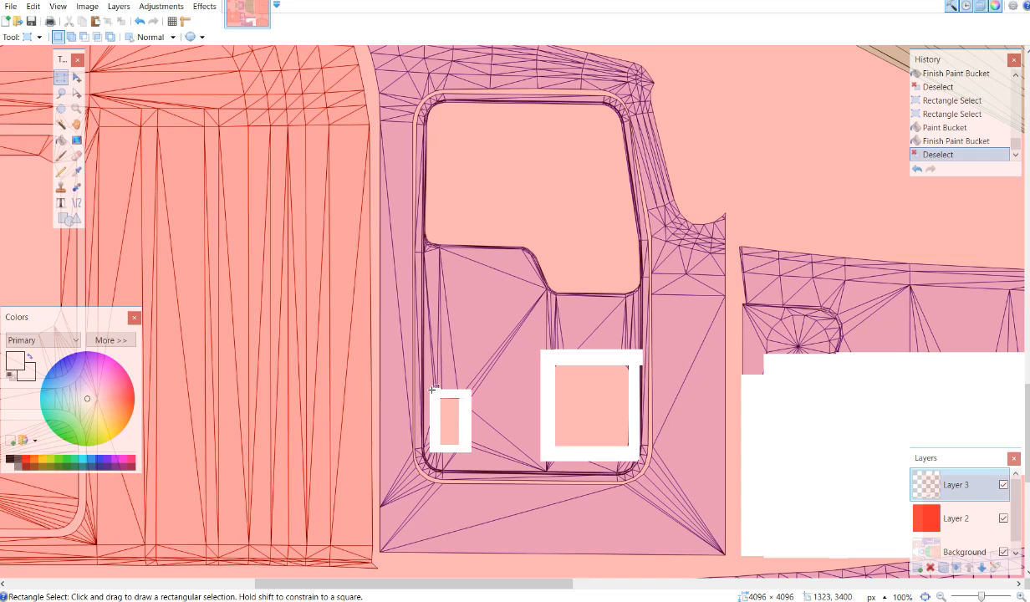
drag(432, 388, 474, 386)
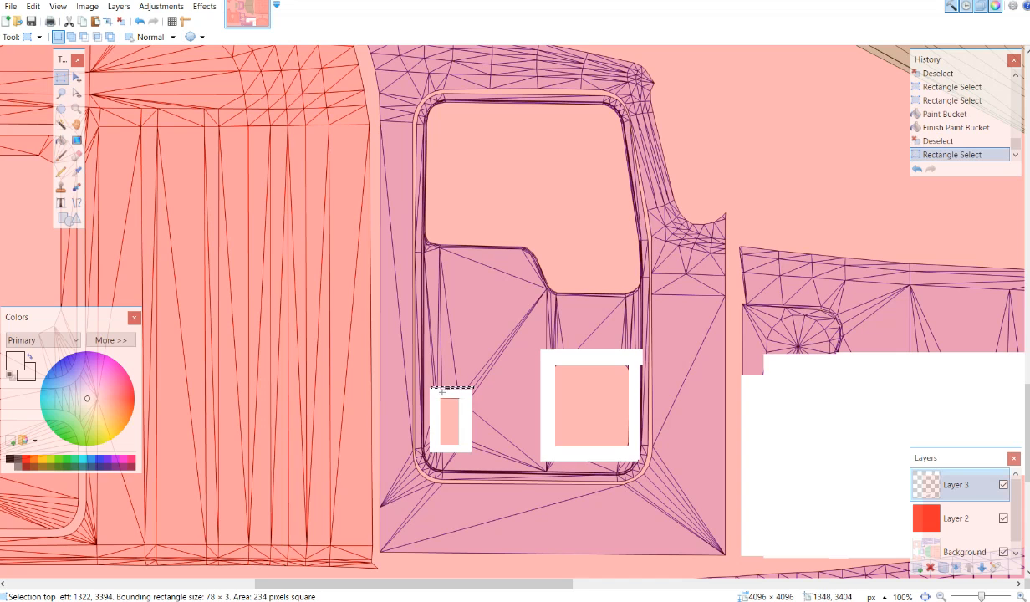
click(433, 387)
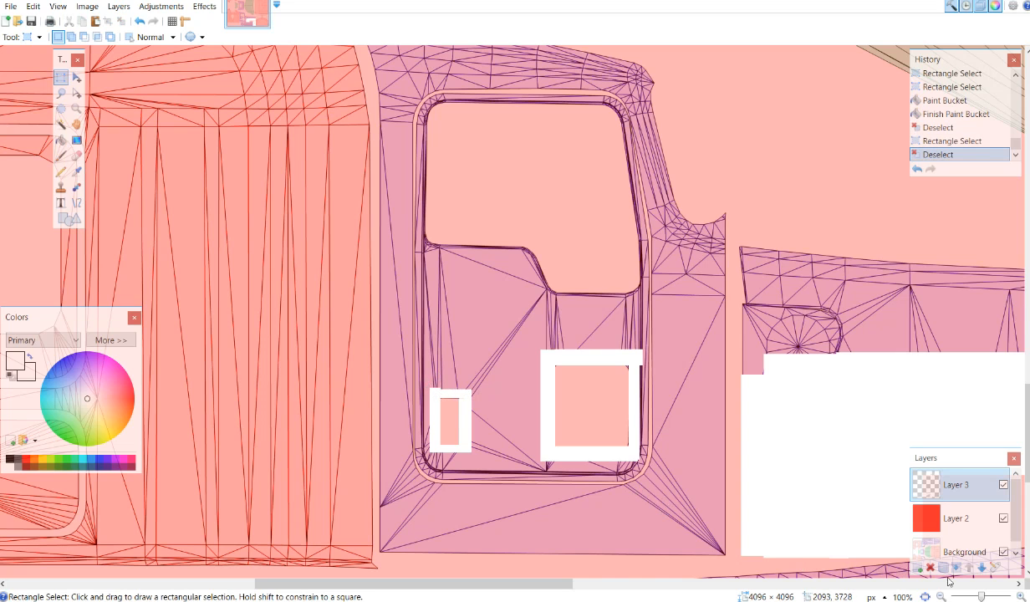
Step: Even out the small frame's top edge by filling a strip about 77 × 18 px with white, and deselect
click(1019, 592)
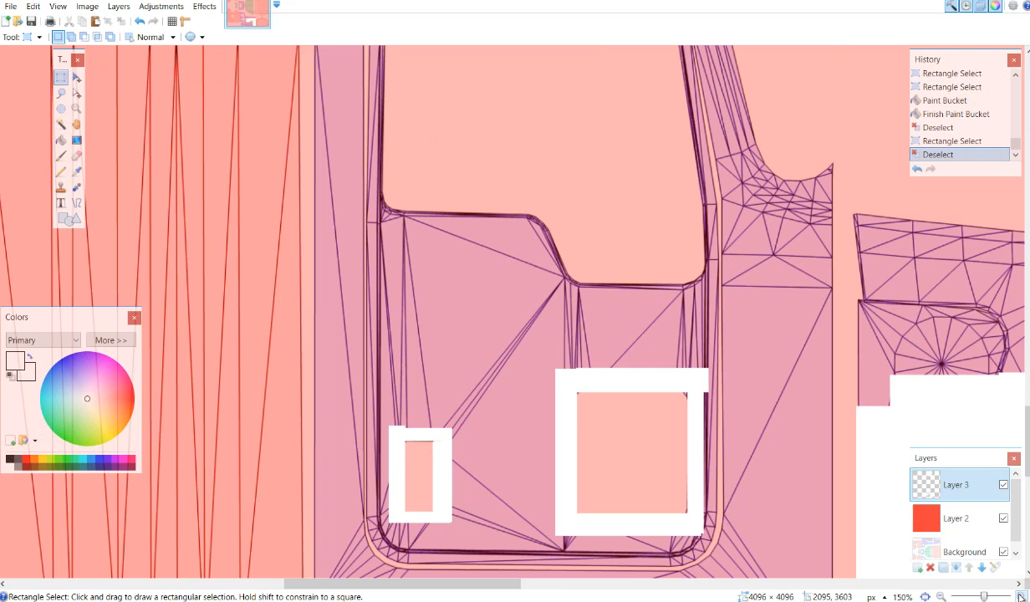
click(1021, 594)
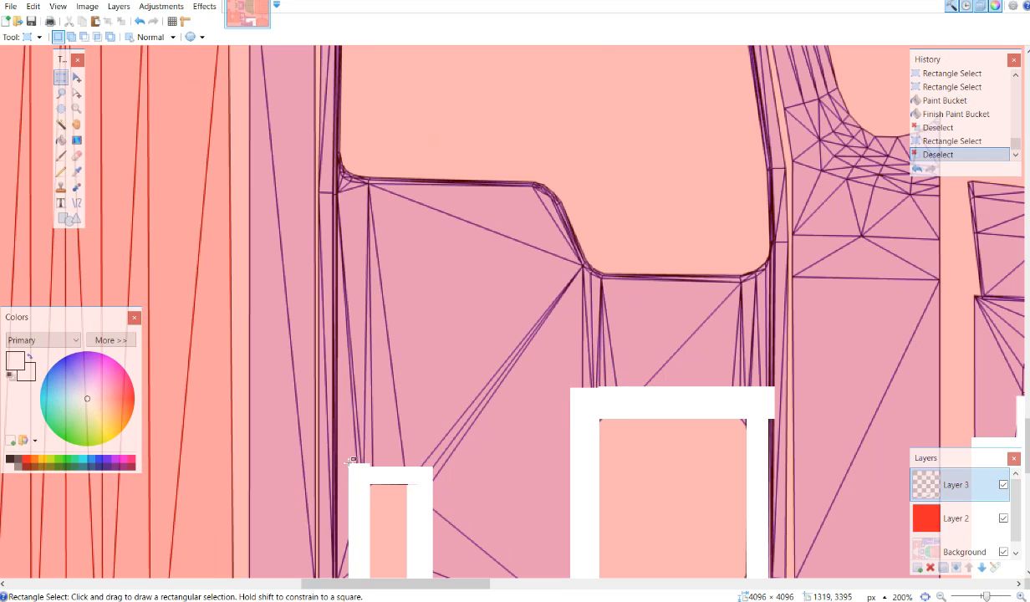
drag(348, 463, 432, 481)
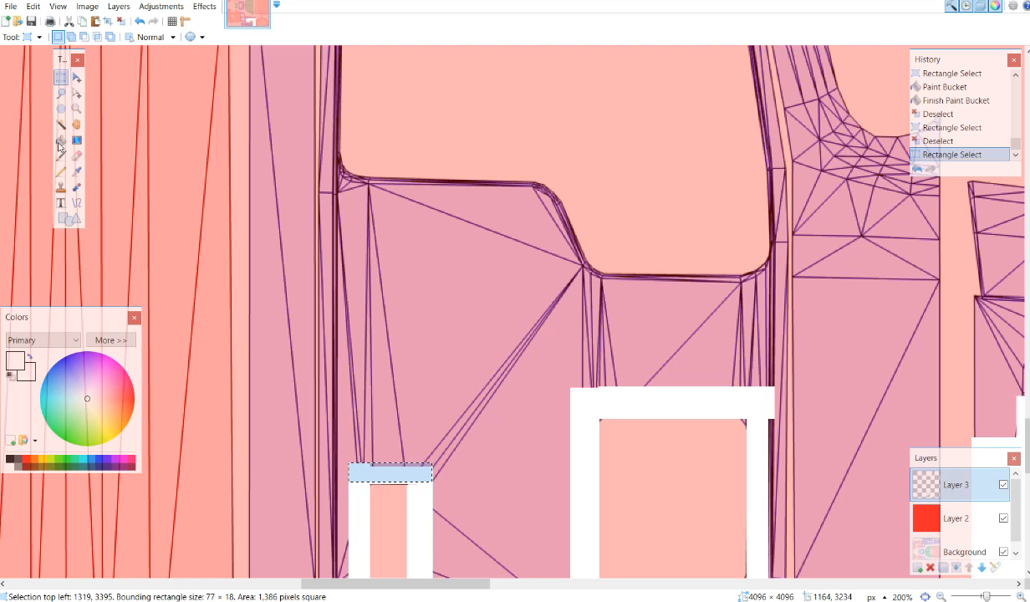
click(60, 139)
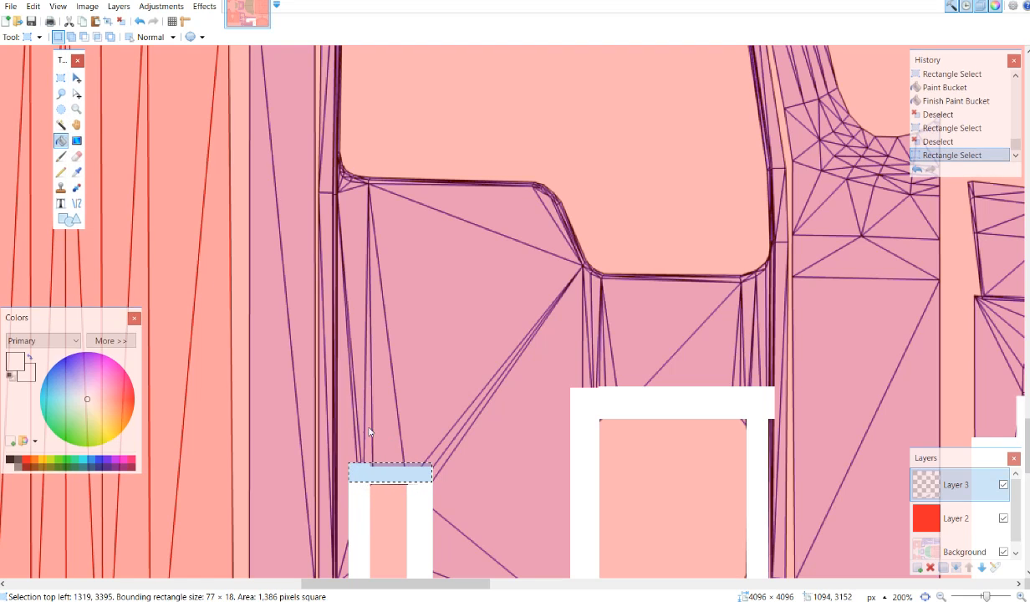
click(405, 462)
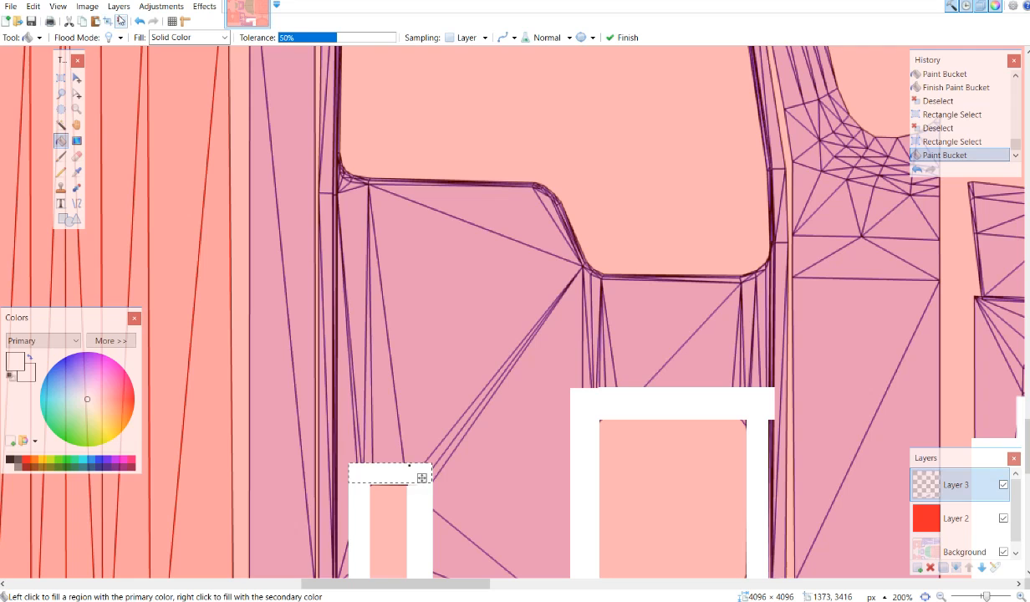
key(ctrl+d)
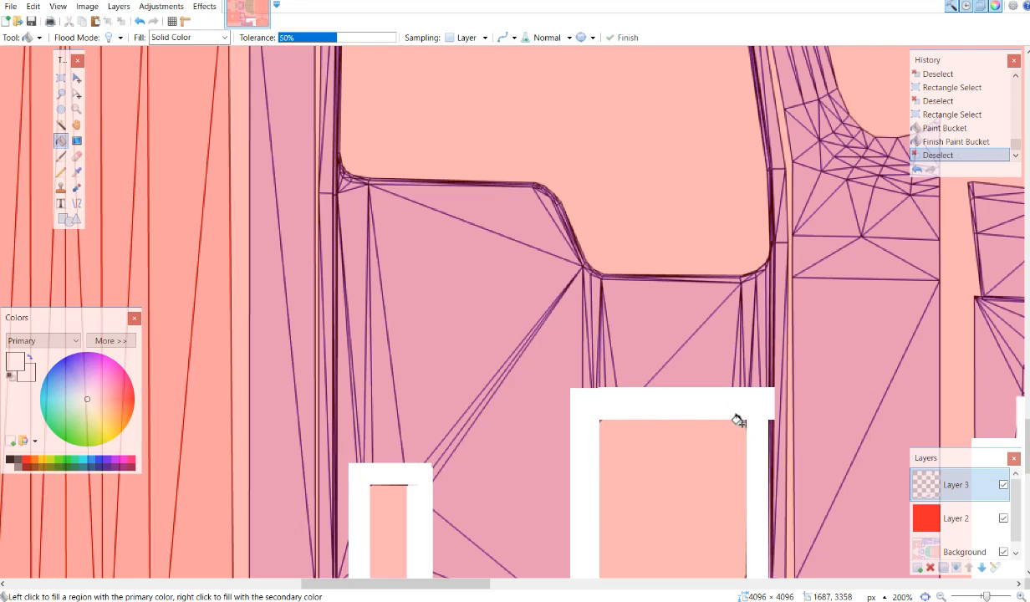
Step: Thicken the large frame's top side inward by filling a strip about 164 × 36 px with white, and deselect
click(60, 77)
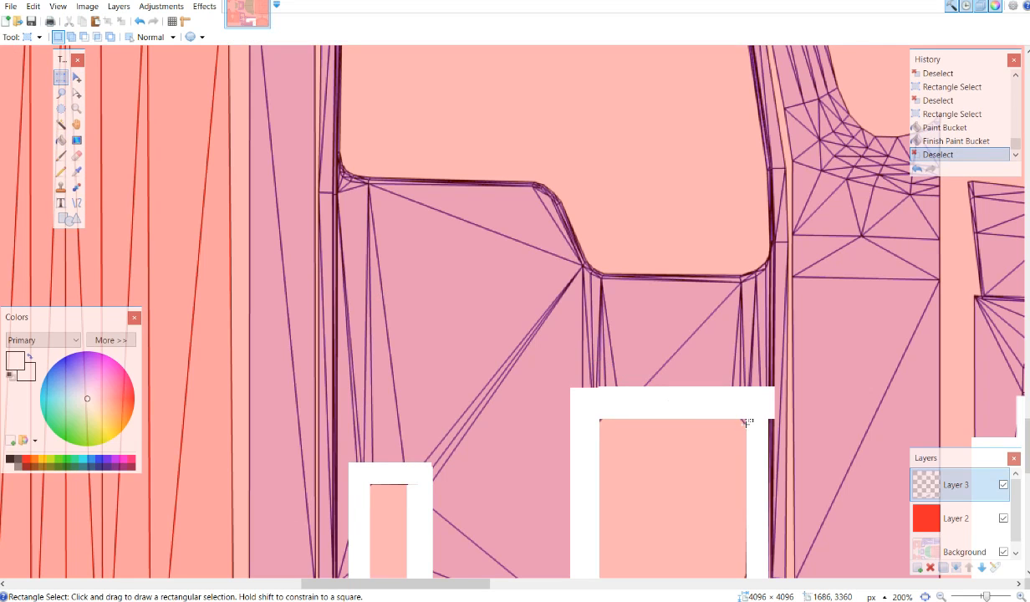
drag(745, 422, 569, 387)
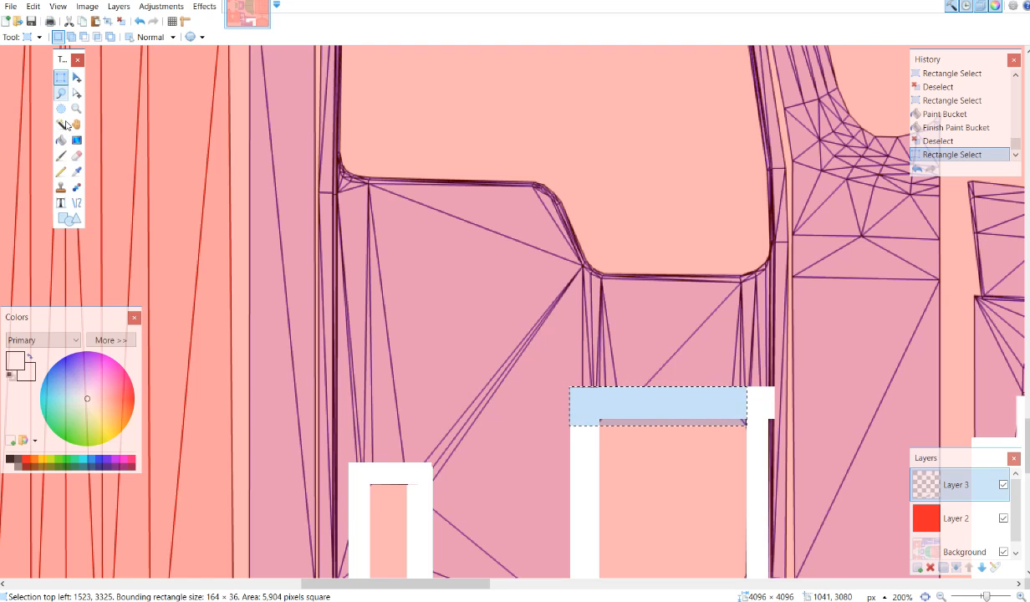
click(61, 139)
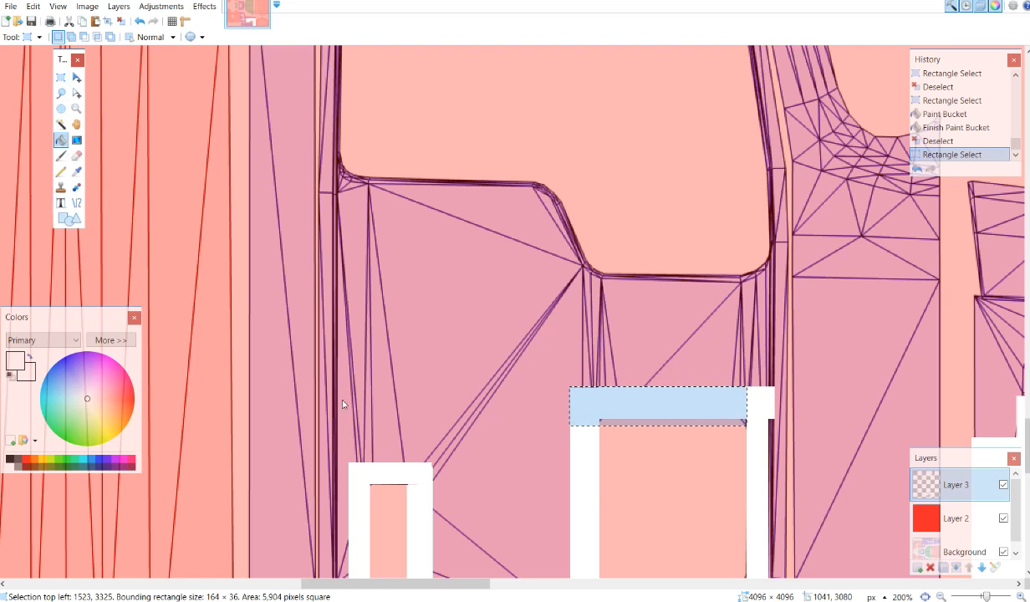
click(664, 419)
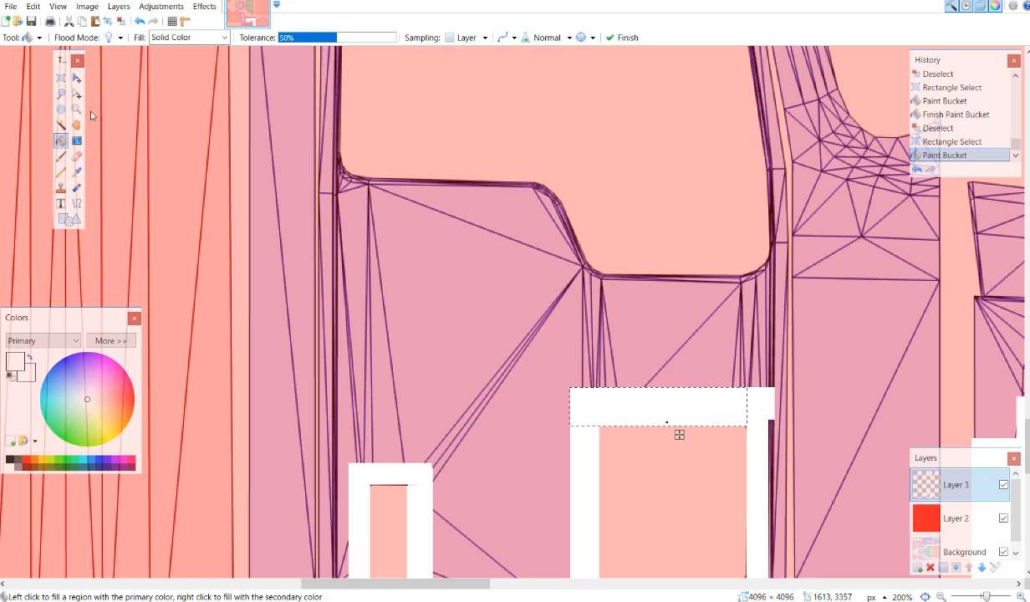
click(120, 21)
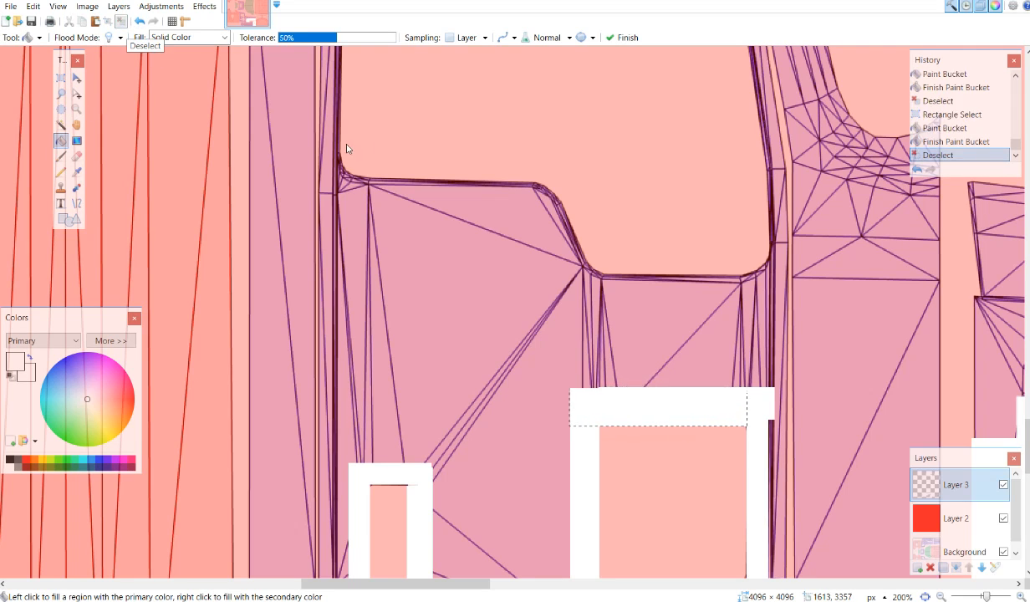
Step: Extend the large frame's right side outward by filling a strip about 7 × 179 px with white, and deselect
scroll(542, 257, down, 3)
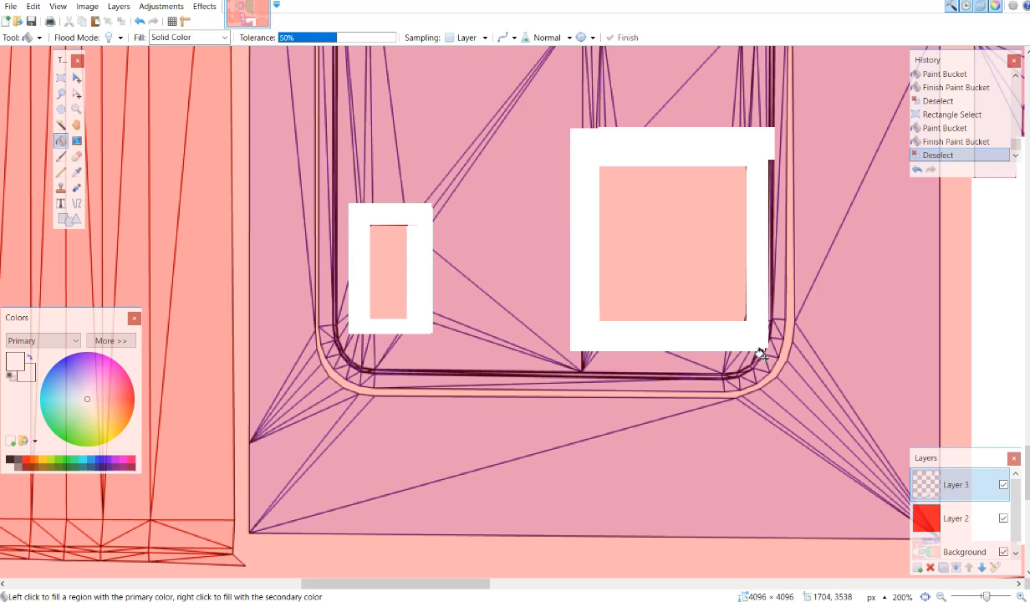
click(61, 77)
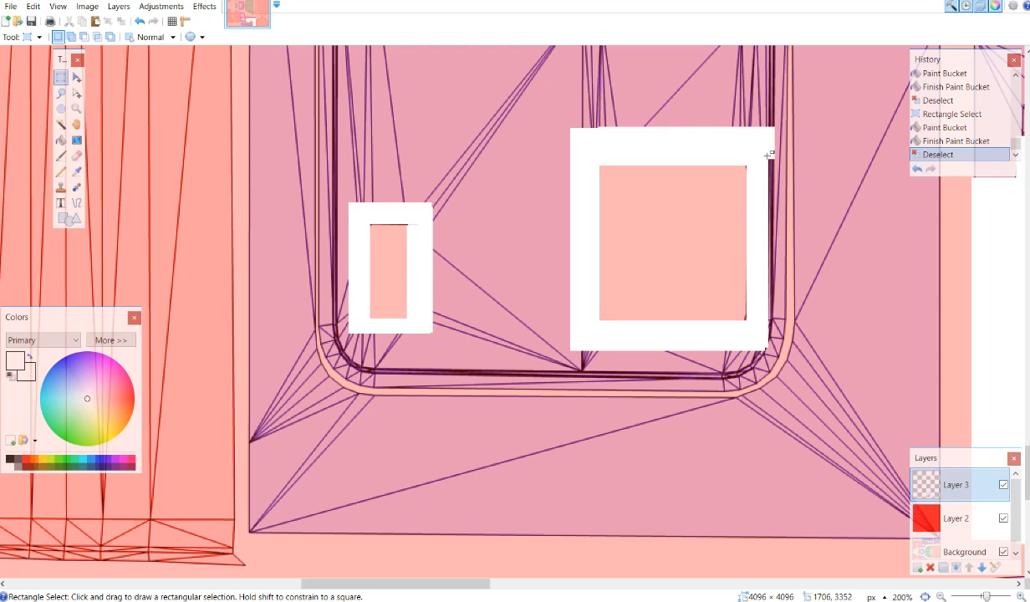
drag(767, 155, 770, 349)
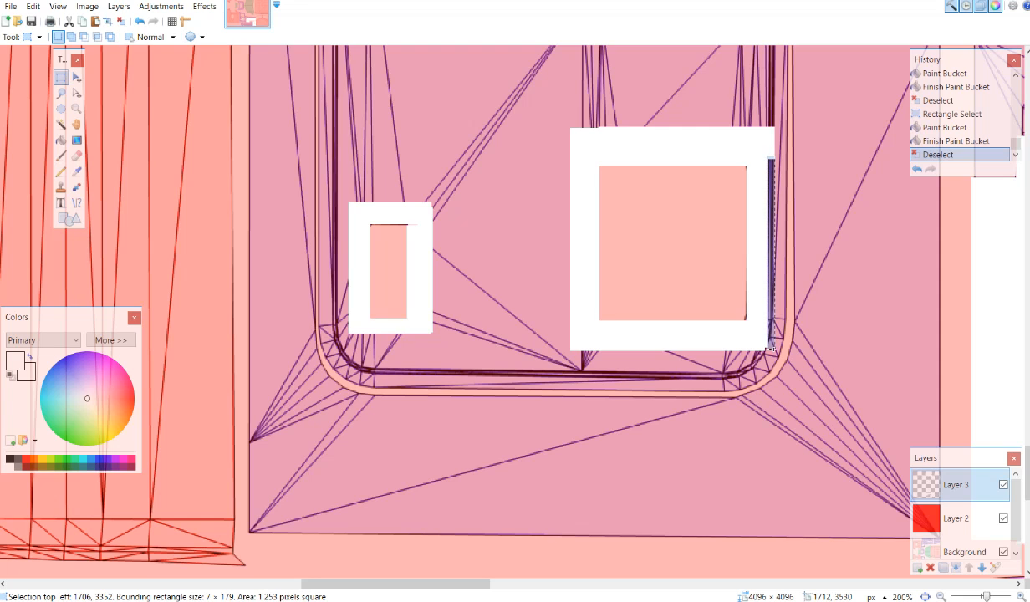
drag(770, 350, 770, 349)
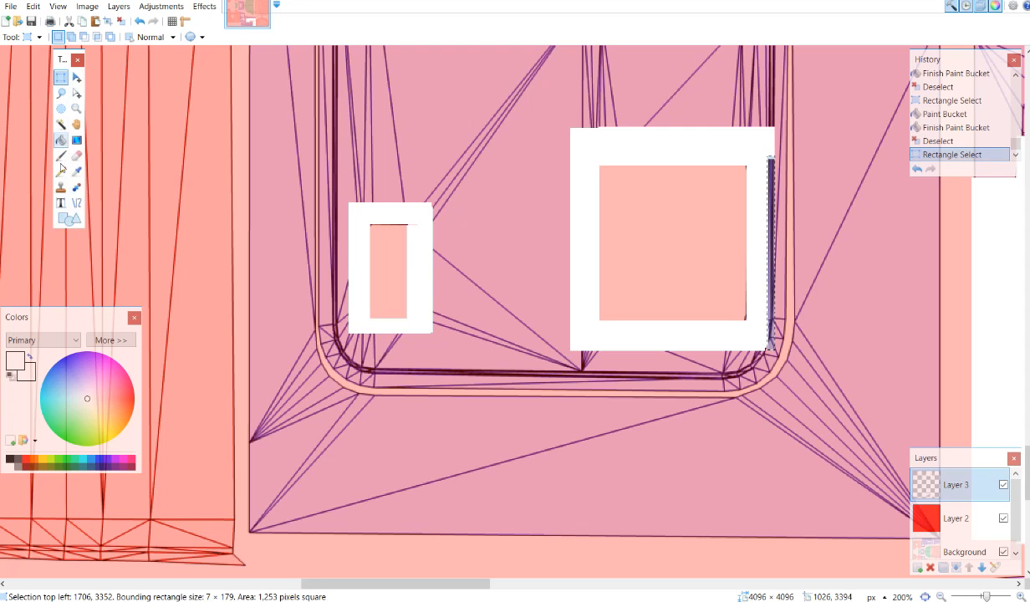
click(60, 139)
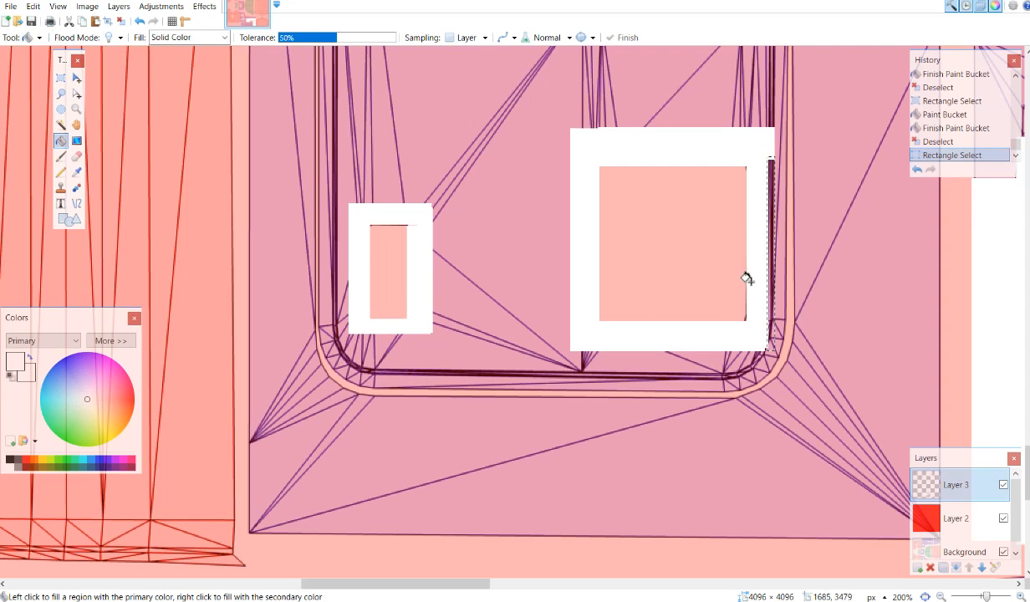
click(772, 264)
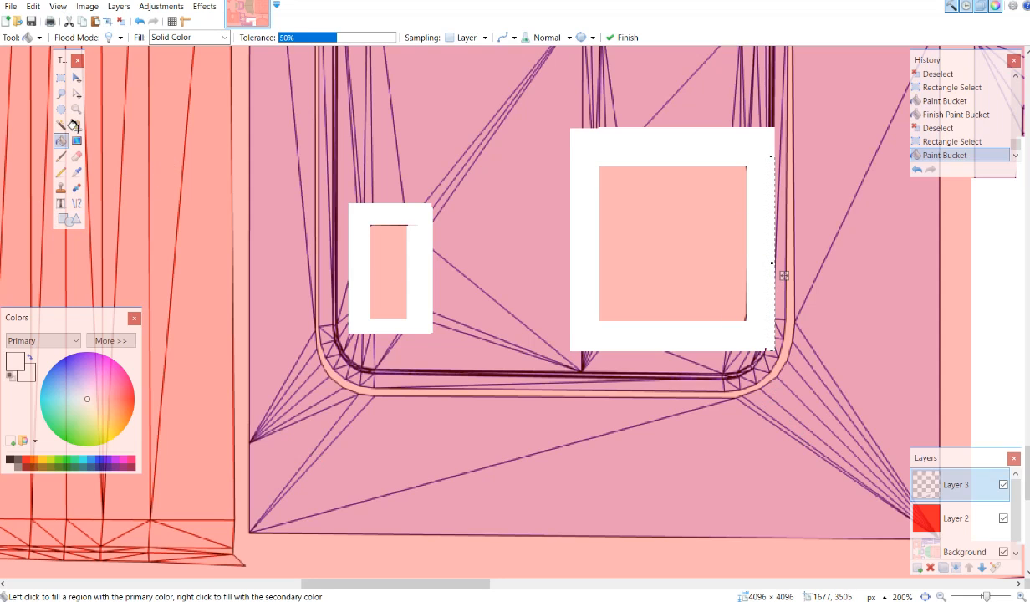
click(121, 18)
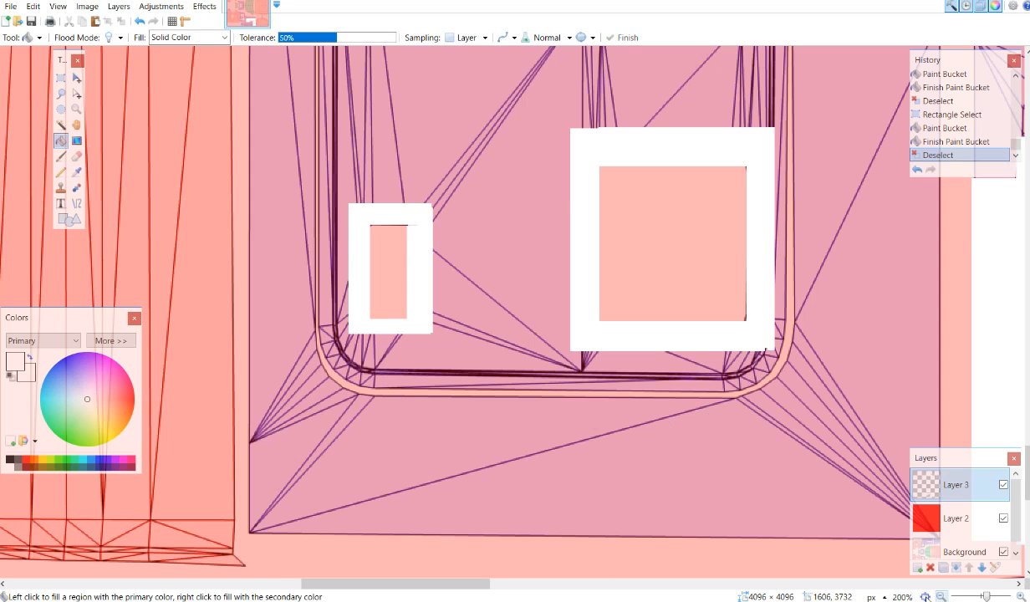
Step: Examine the whole truck template at 25% to compare the white frames on both door areas
click(940, 596)
click(940, 596)
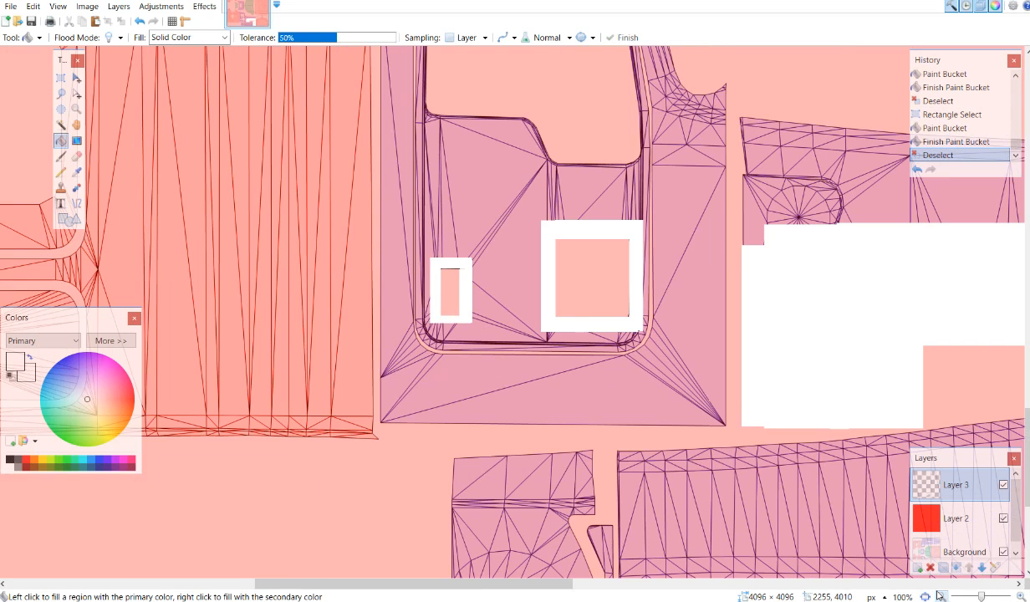
click(940, 596)
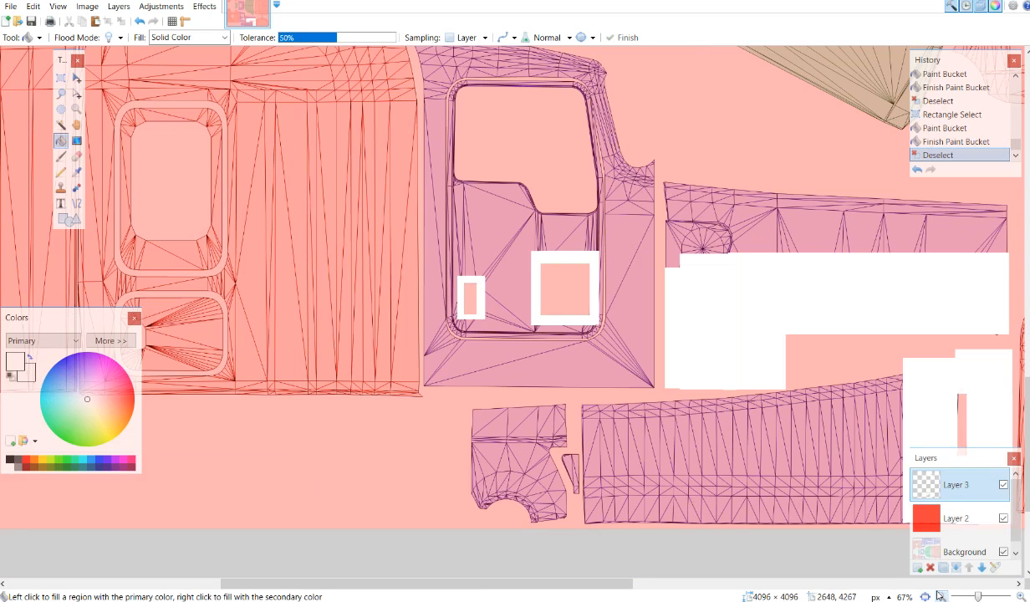
click(941, 596)
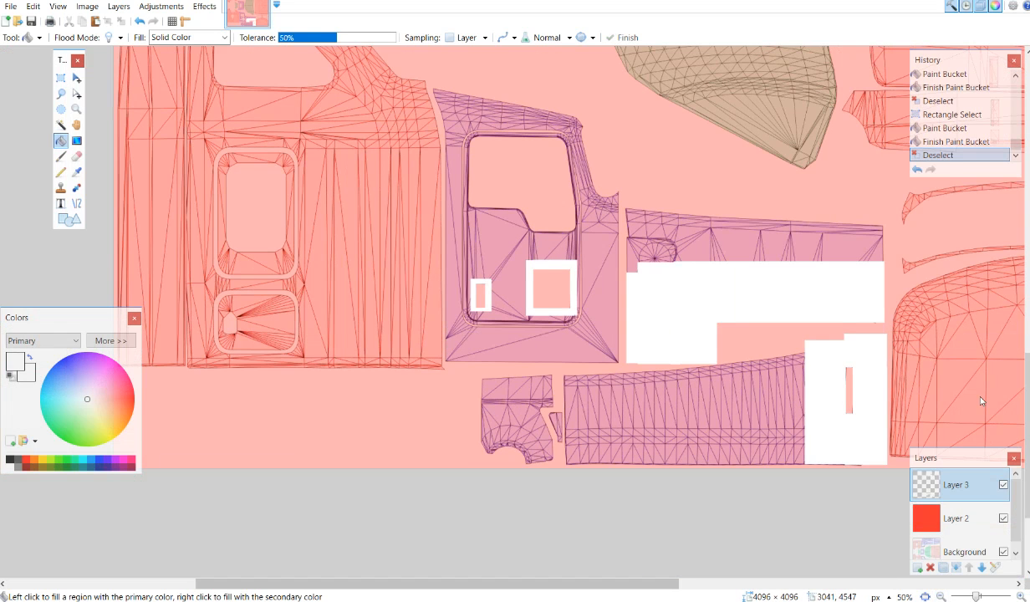
scroll(961, 291, up, 5)
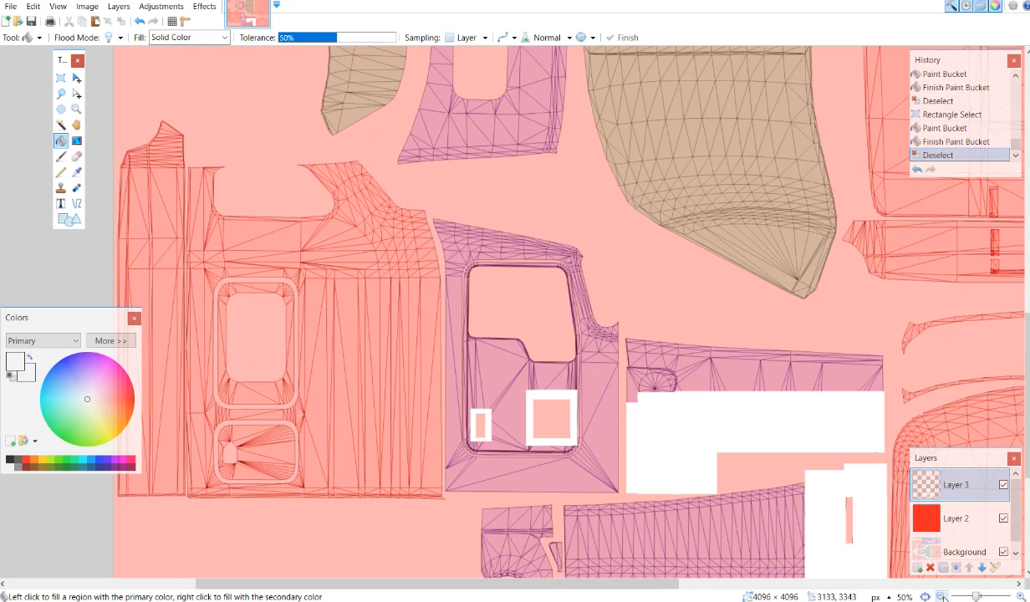
click(942, 596)
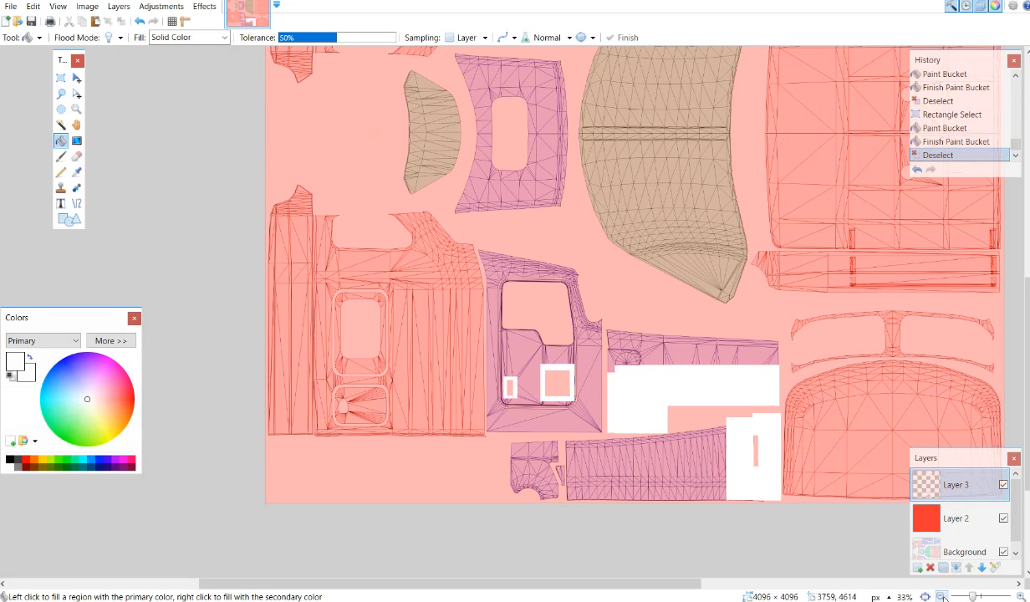
click(942, 596)
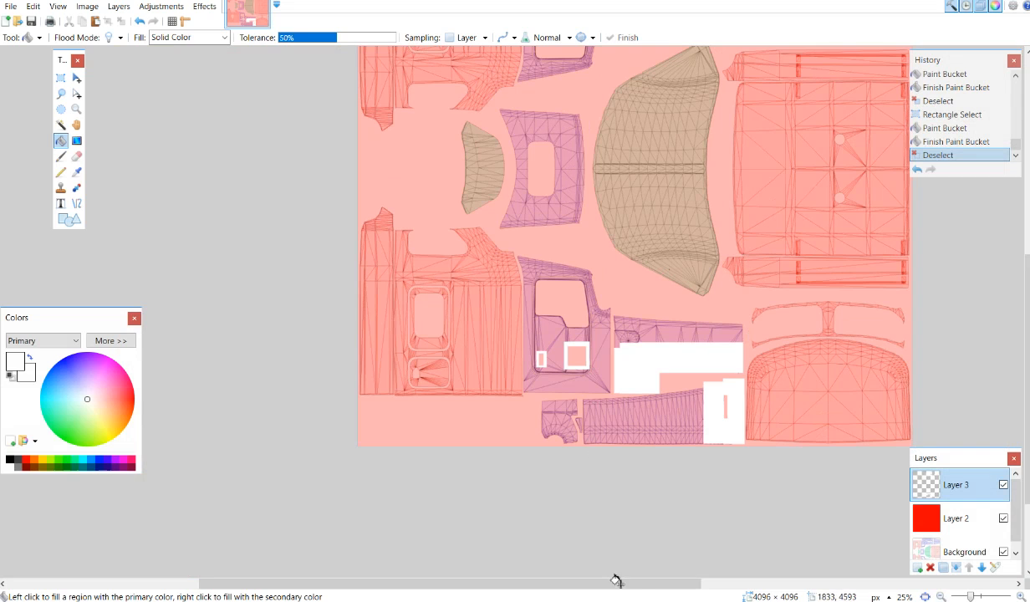
drag(619, 579, 705, 581)
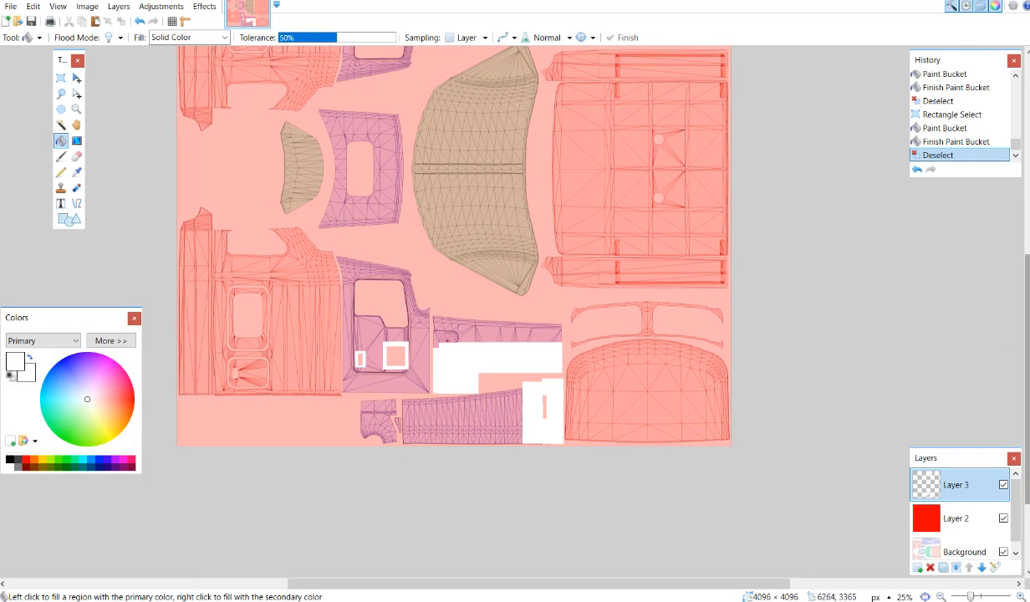
drag(1025, 348, 1026, 302)
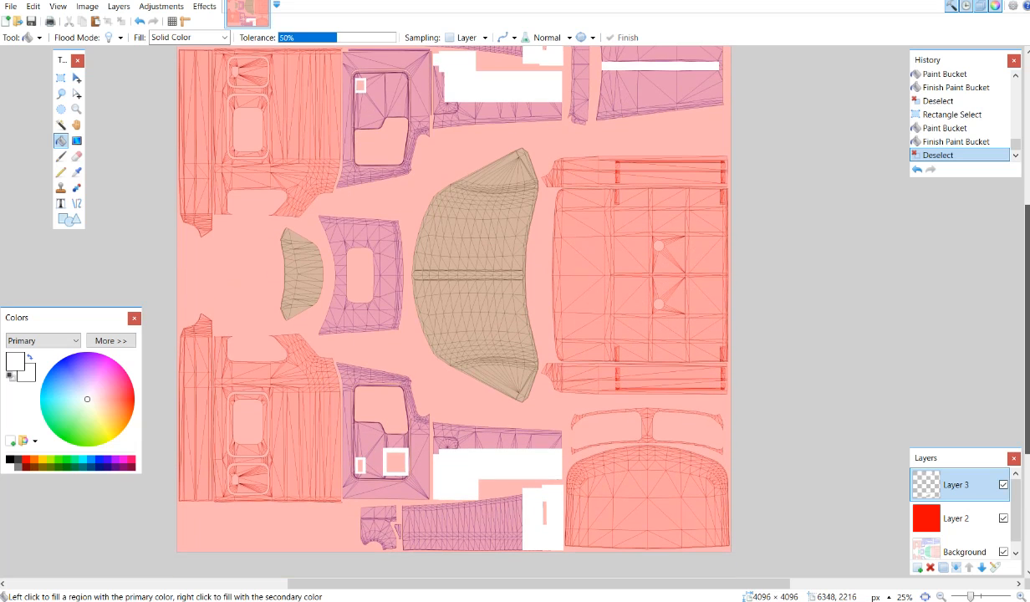
Step: Open the KW900DOT image from the Pictures folder
click(14, 7)
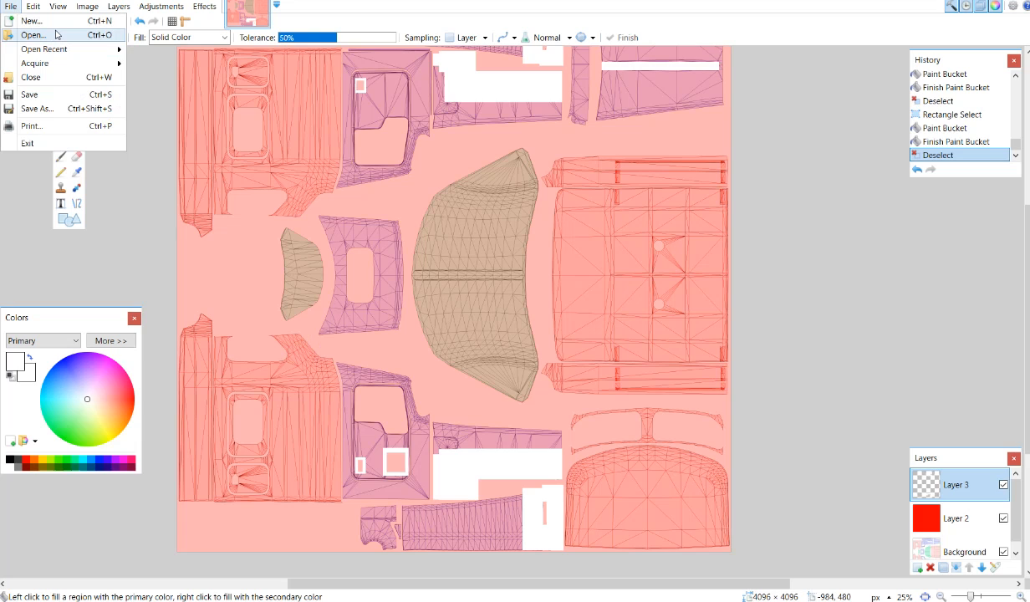
mouse_move(45, 55)
click(51, 40)
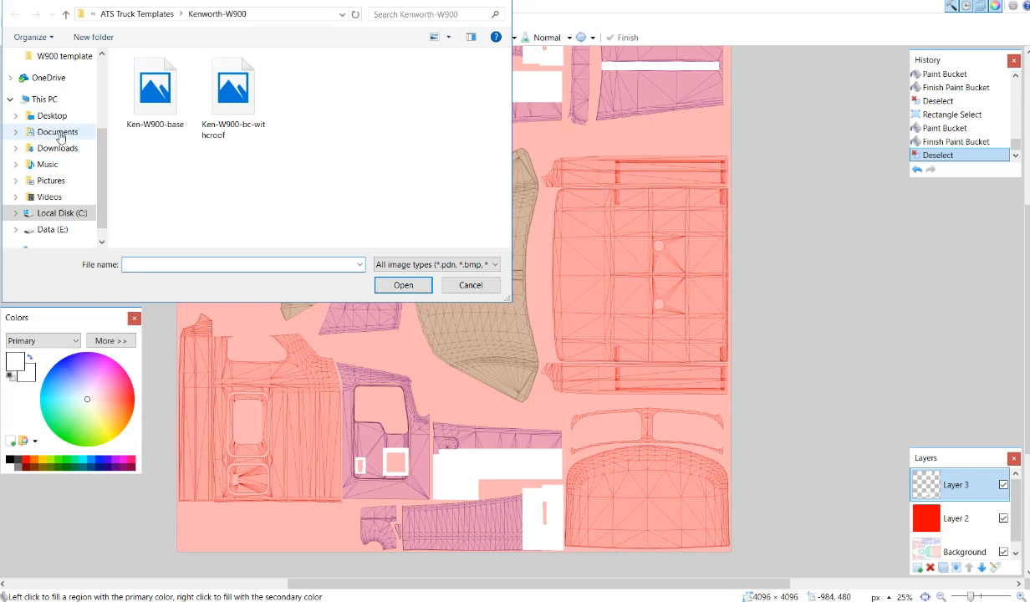
click(53, 178)
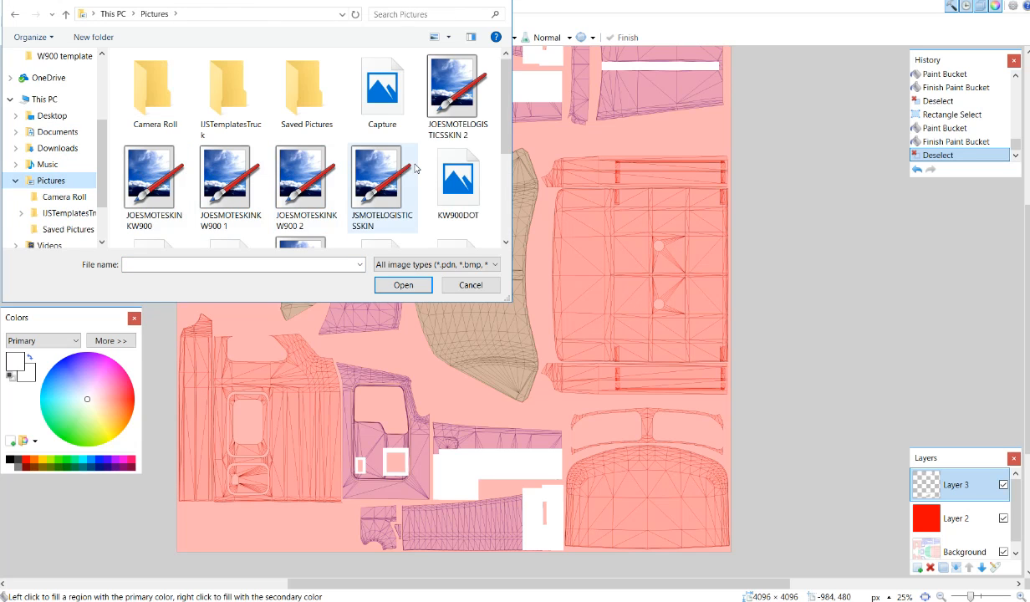
scroll(415, 169, down, 1)
scroll(415, 168, up, 1)
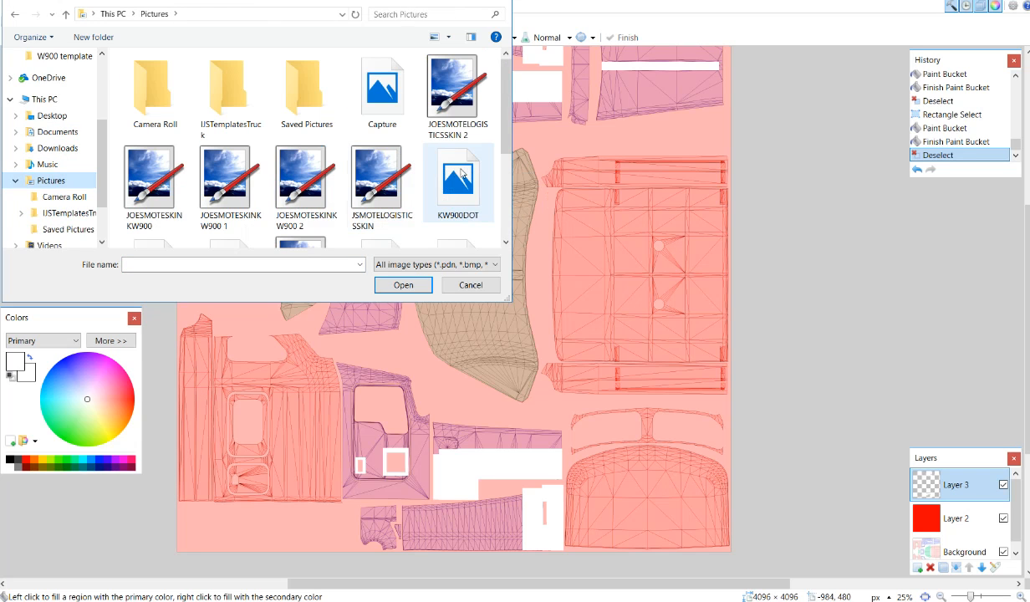
mouse_move(460, 171)
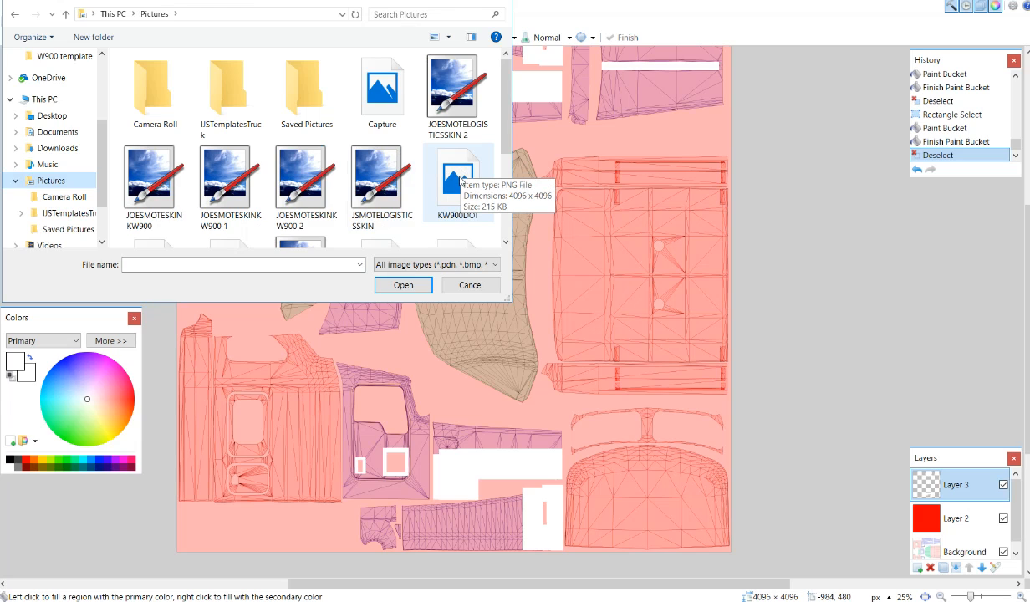
click(461, 219)
click(431, 286)
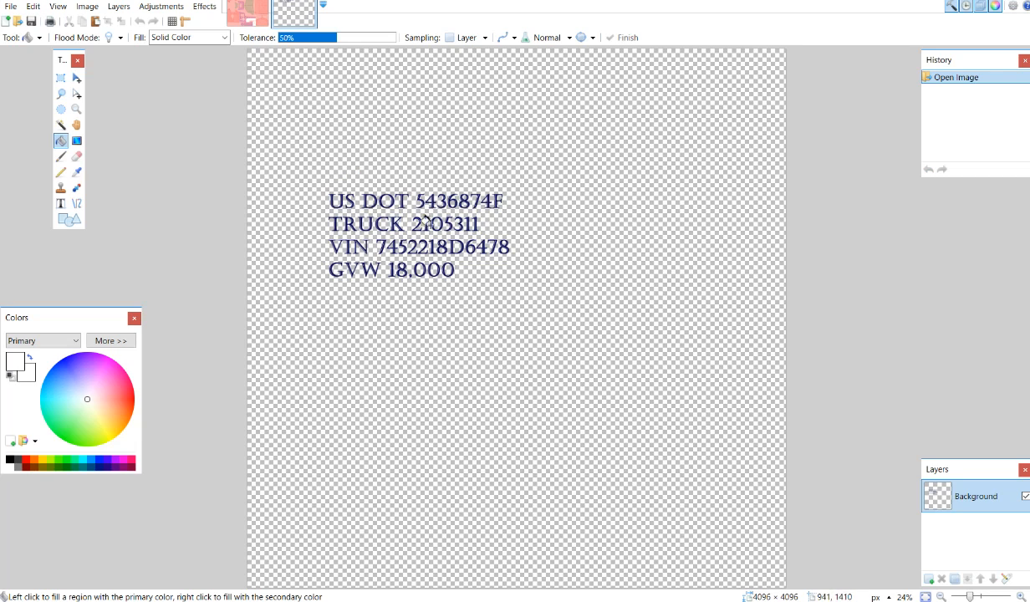
Step: Create a new blank image 4096 pixels wide and 4096 pixels high
click(15, 14)
click(26, 18)
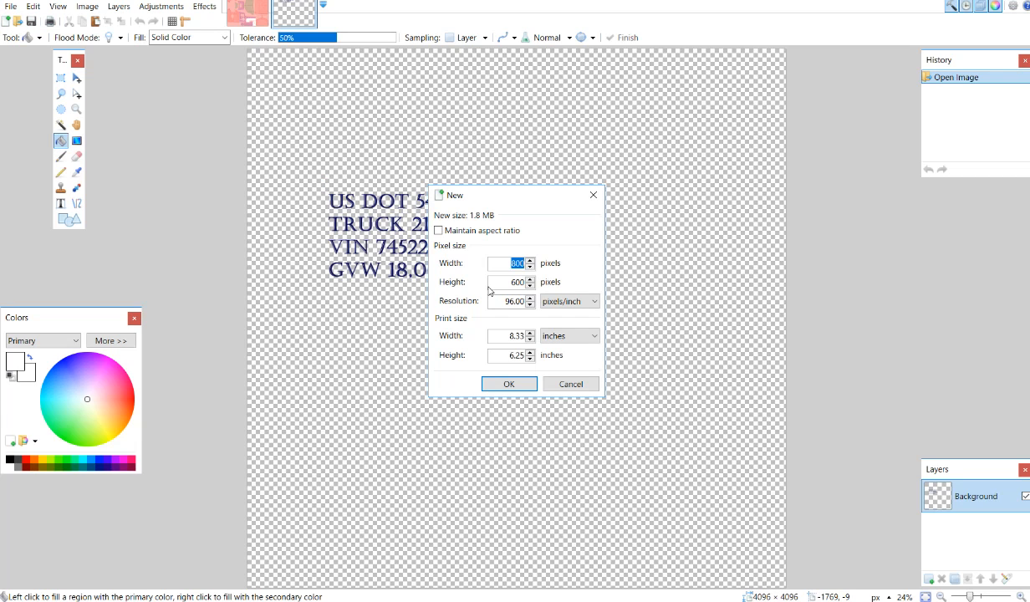
text(4096)
click(519, 282)
text(4096)
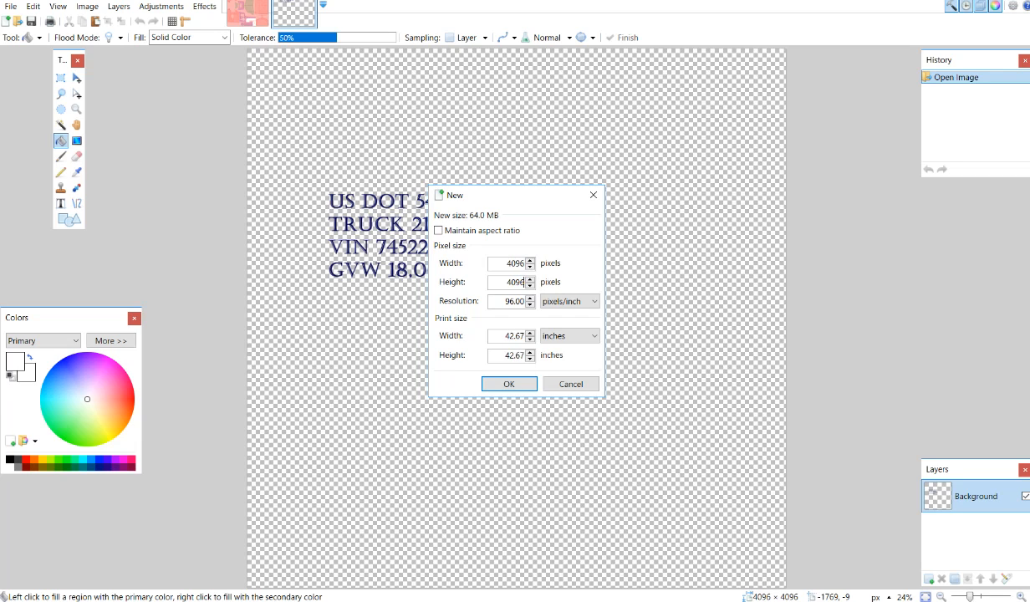
click(510, 384)
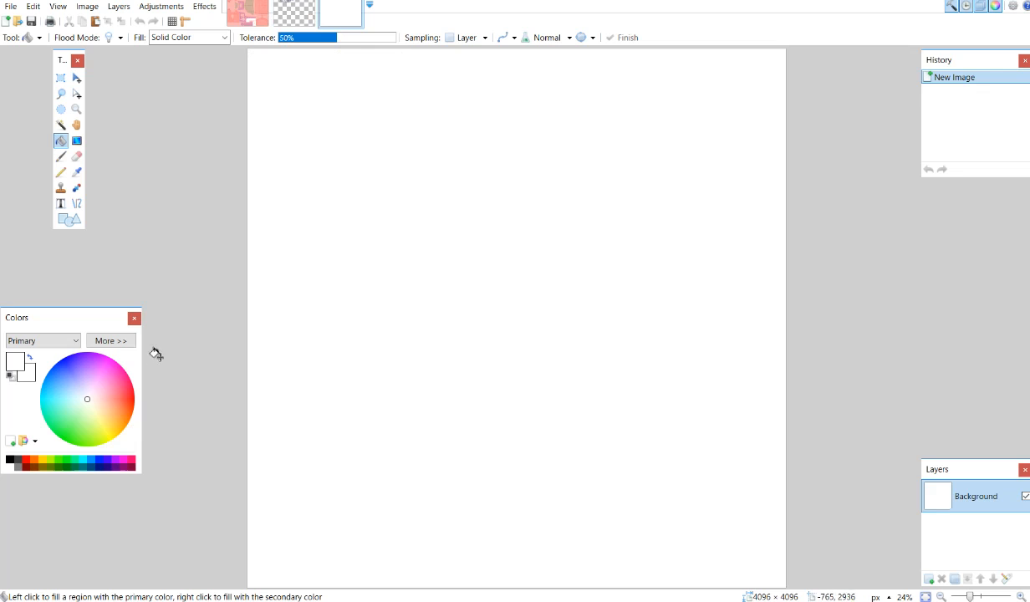
Step: Select an area about 3994 × 3637 px on the blank canvas and start a text entry inside it at size 216
click(60, 77)
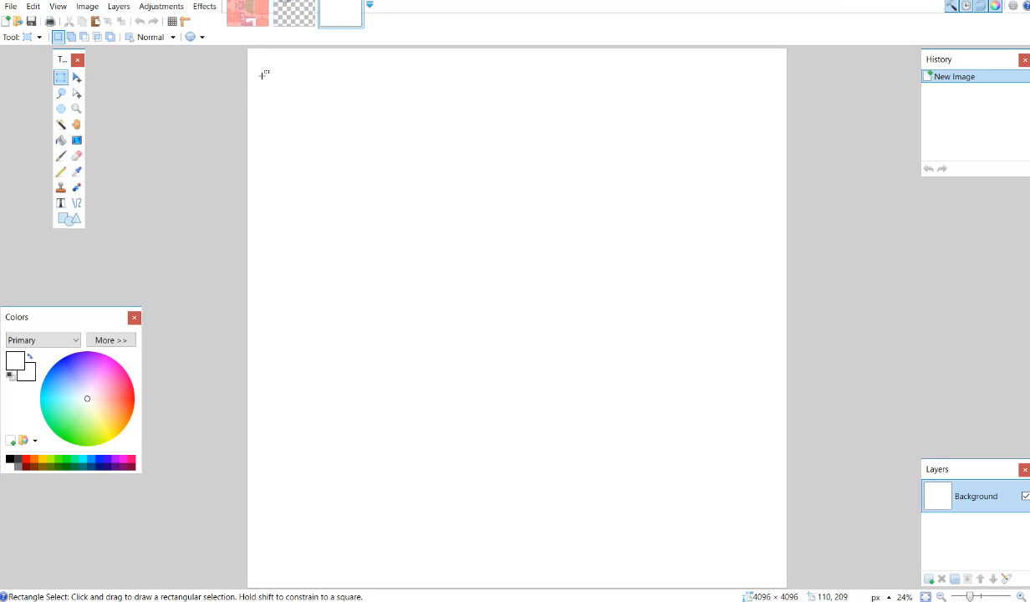
drag(262, 76, 792, 555)
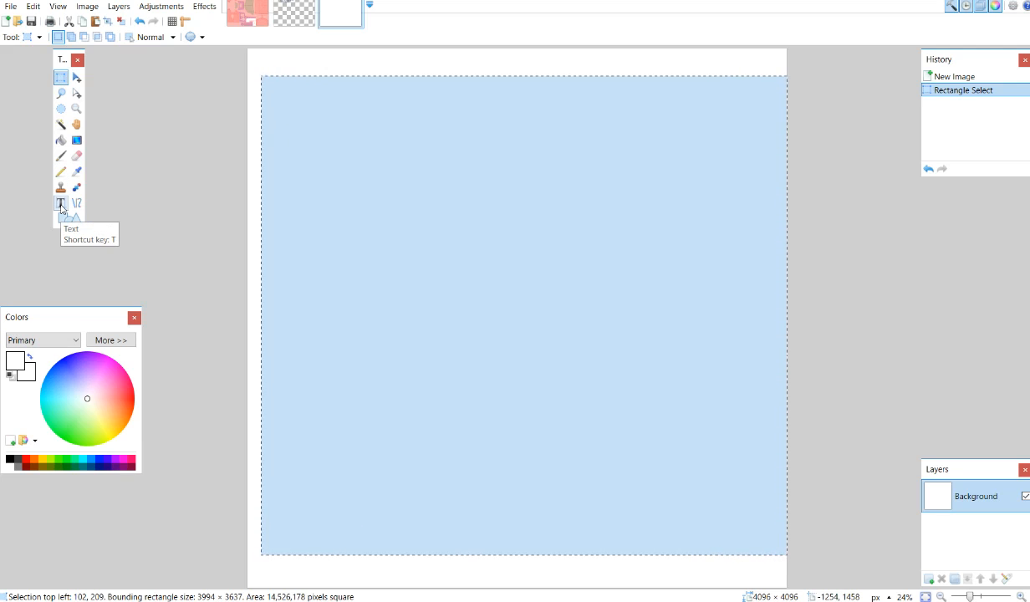
click(60, 205)
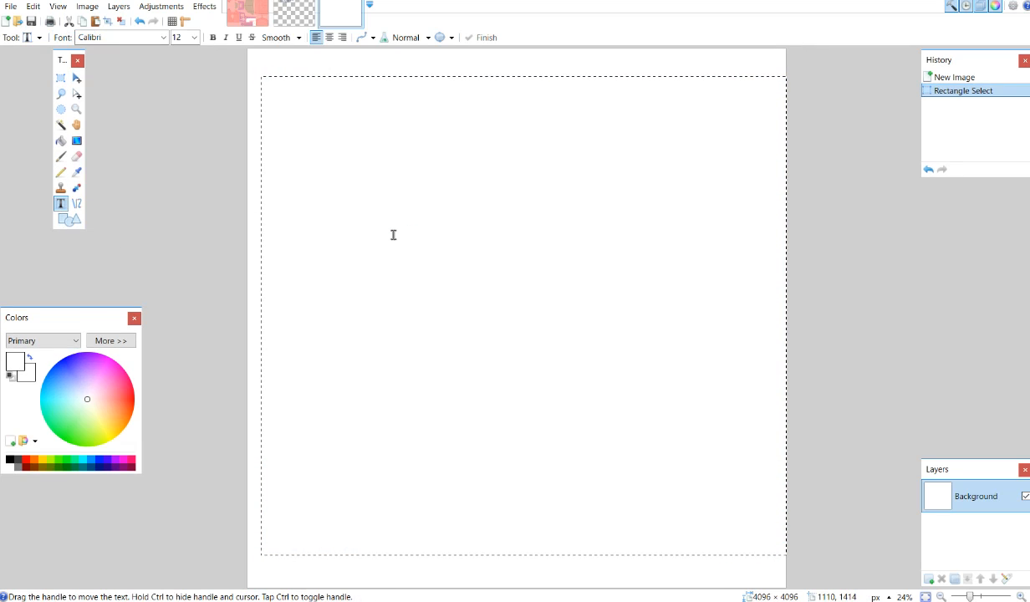
click(194, 38)
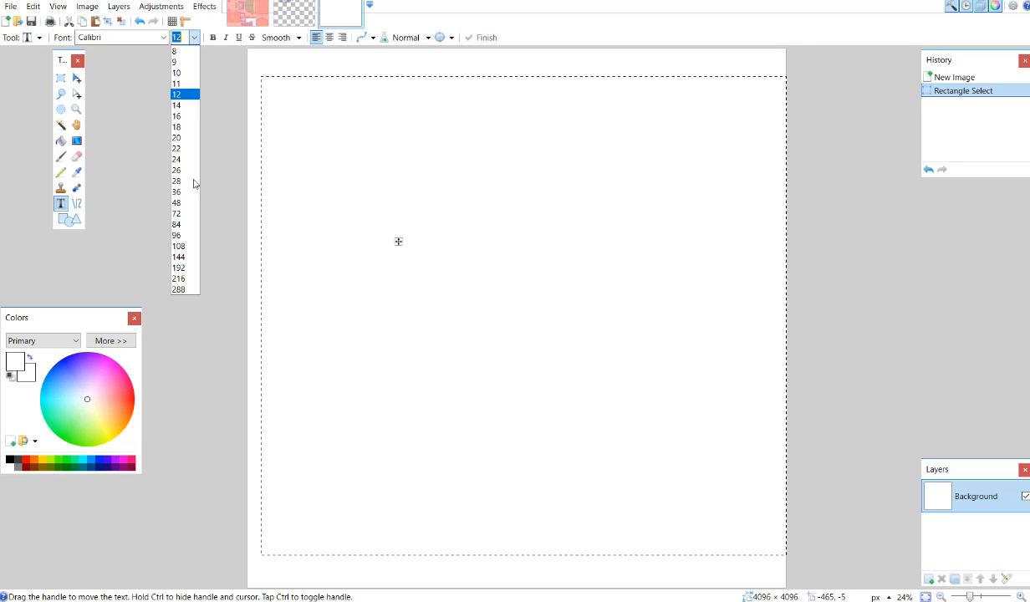
click(184, 279)
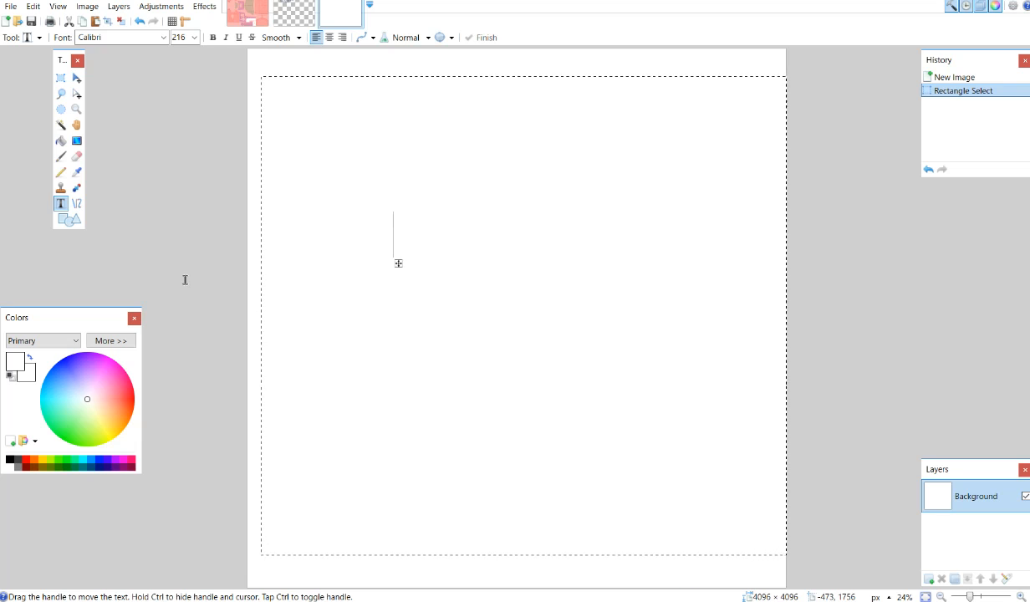
text(The onl)
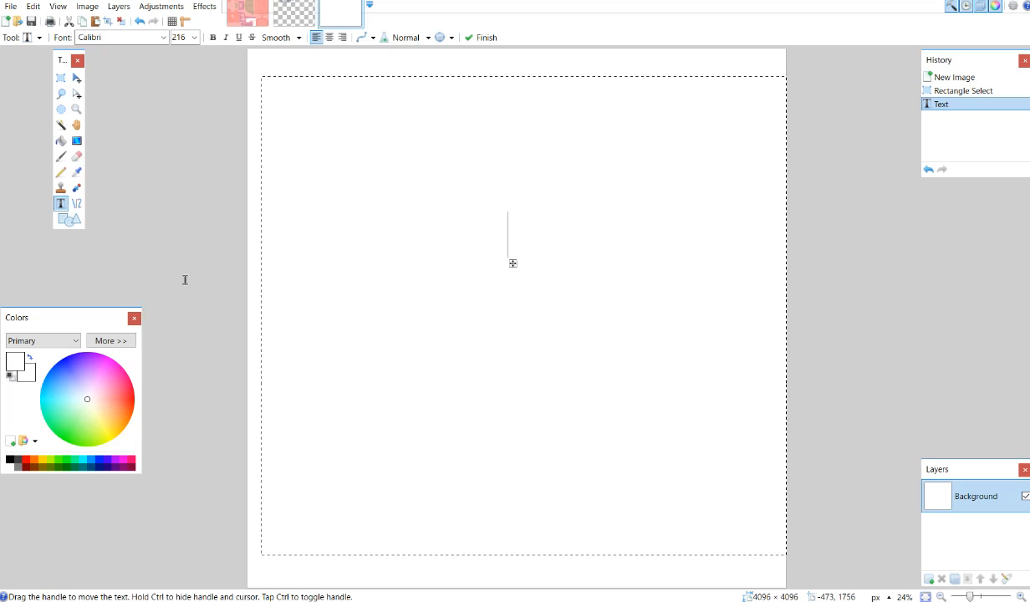
key(BackSpace)
key(BackSpace)
key(BackSpace)
key(BackSpace)
key(BackSpace)
key(BackSpace)
key(BackSpace)
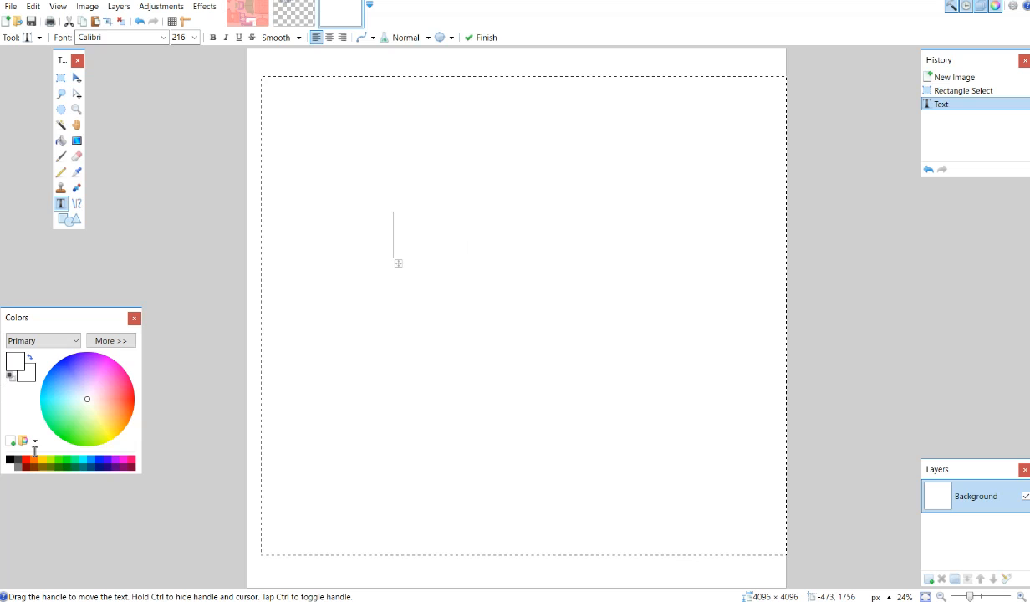
Step: Set the primary color to black and write "The quick brown fox" at the text insertion point
click(10, 460)
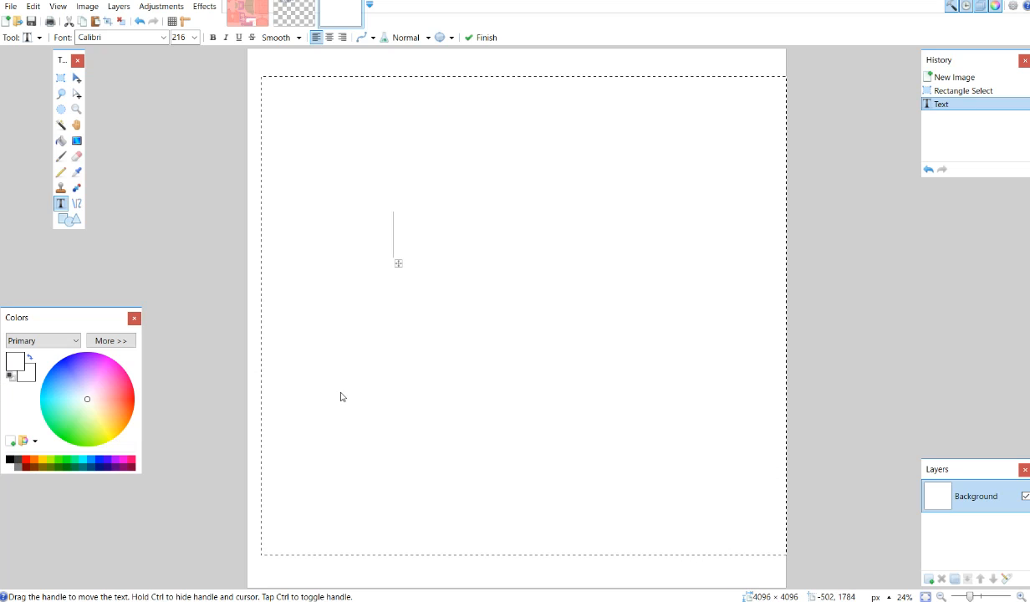
text(Th)
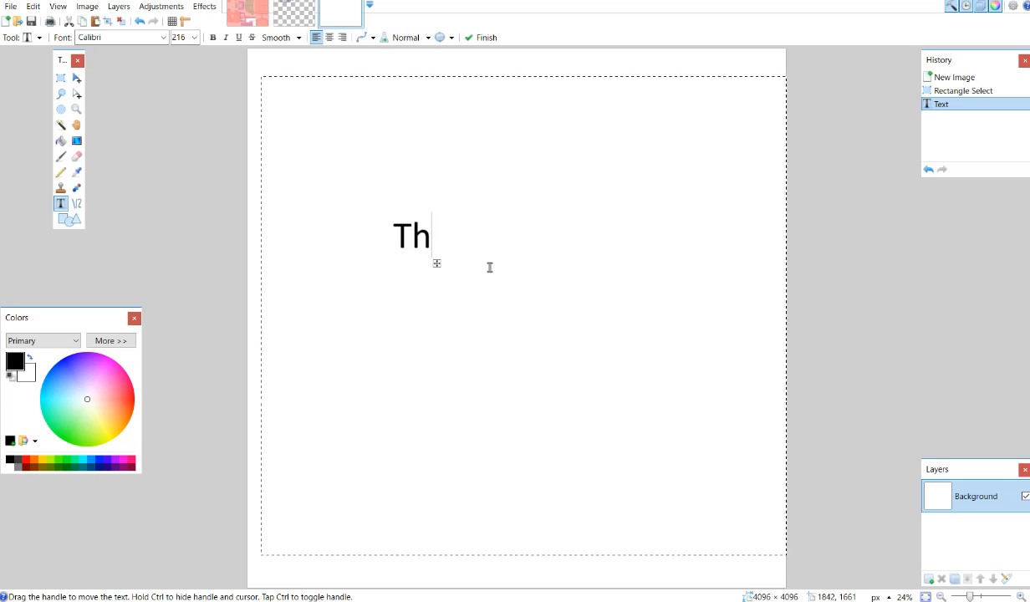
text(e quick brown fox)
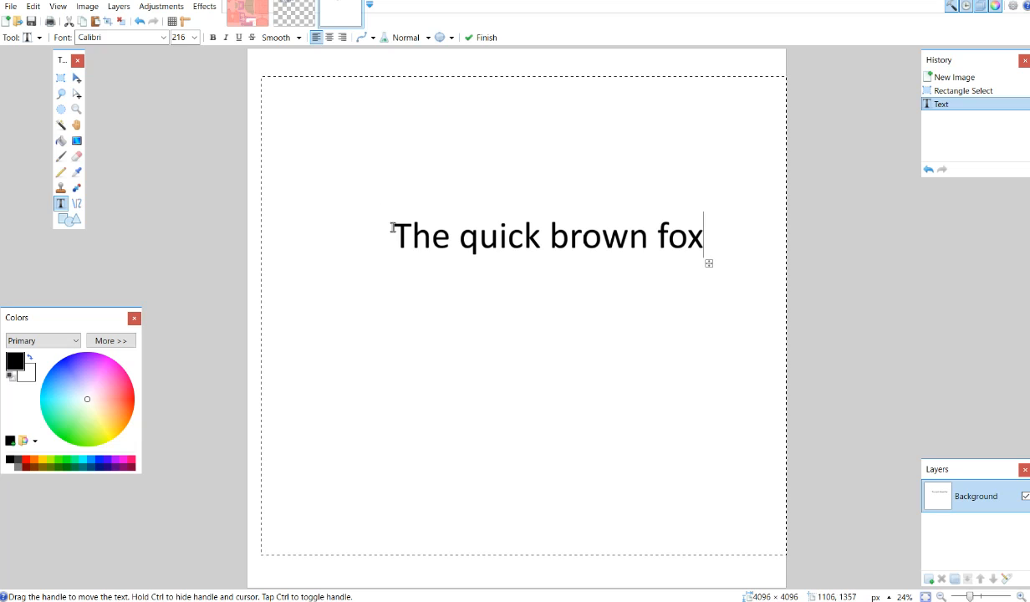
Step: Select the white background around the text with the Magic Wand and erase it to transparency
click(61, 124)
click(393, 167)
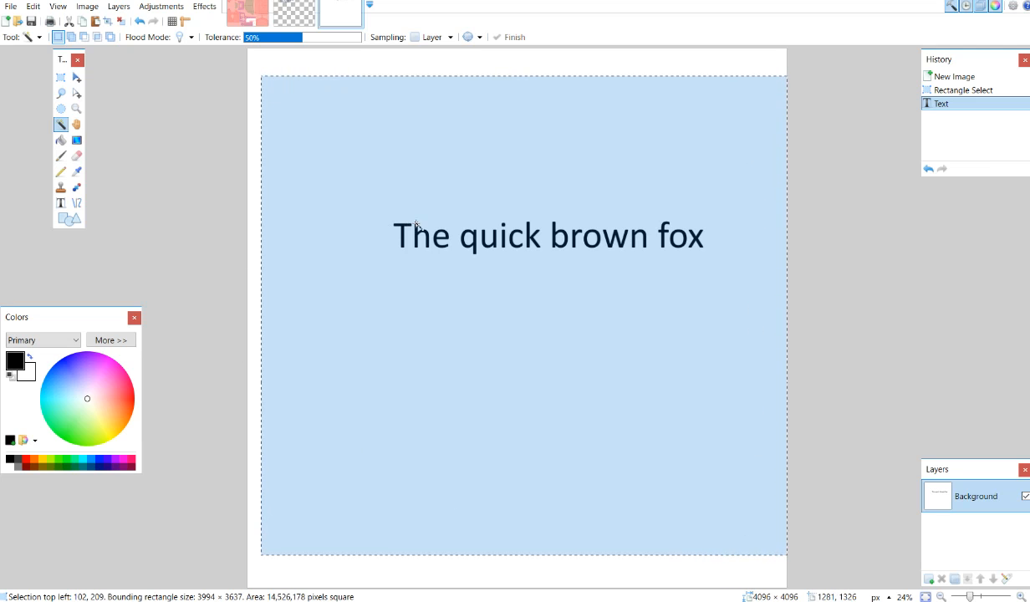
click(388, 168)
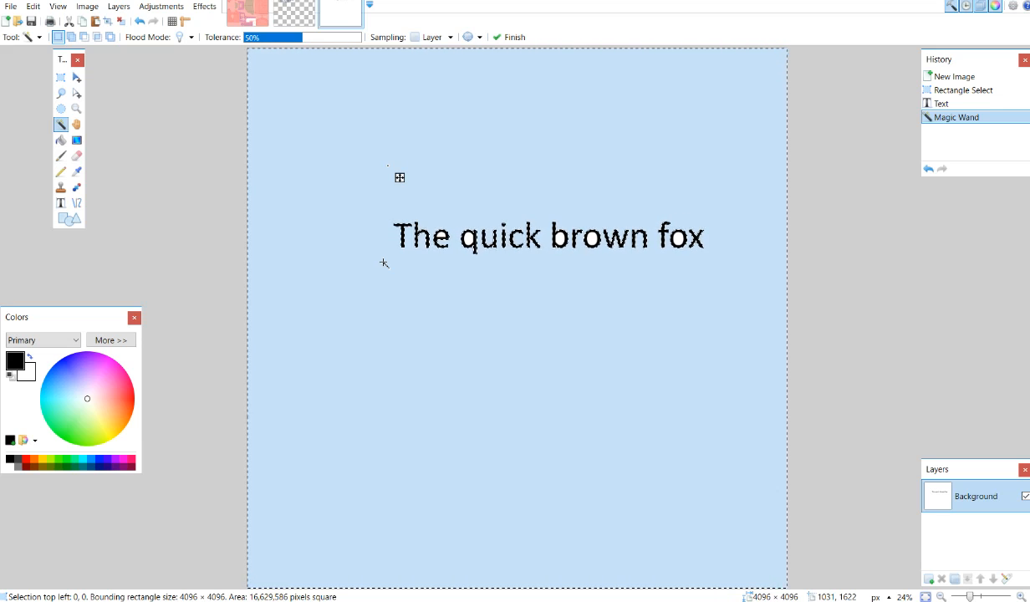
key(Return)
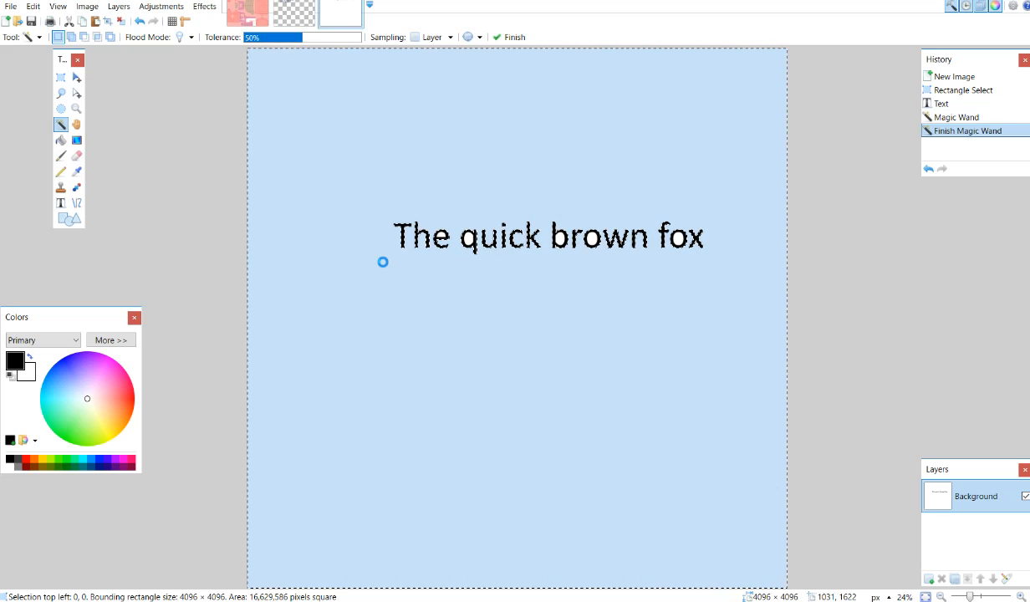
key(Delete)
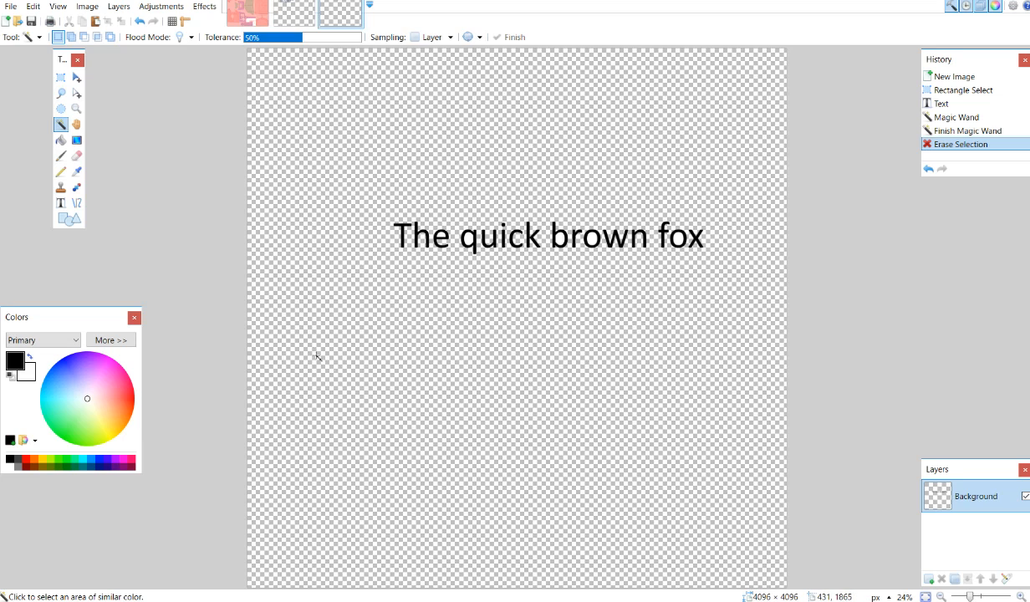
Step: Erase the leftover white inside the closed letters of the text, such as e, q and o, using the Magic Wand
click(441, 236)
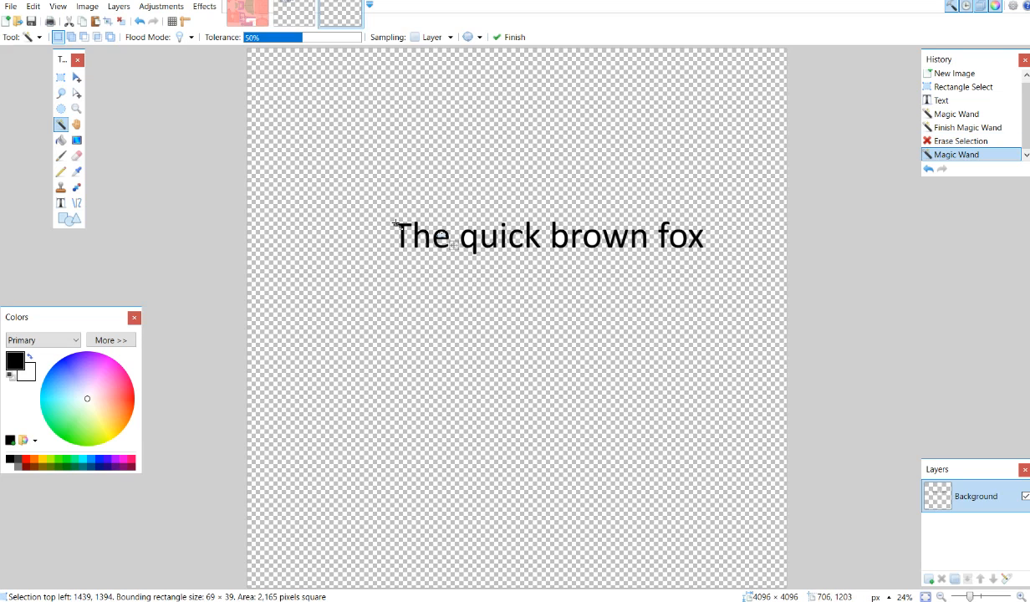
key(Delete)
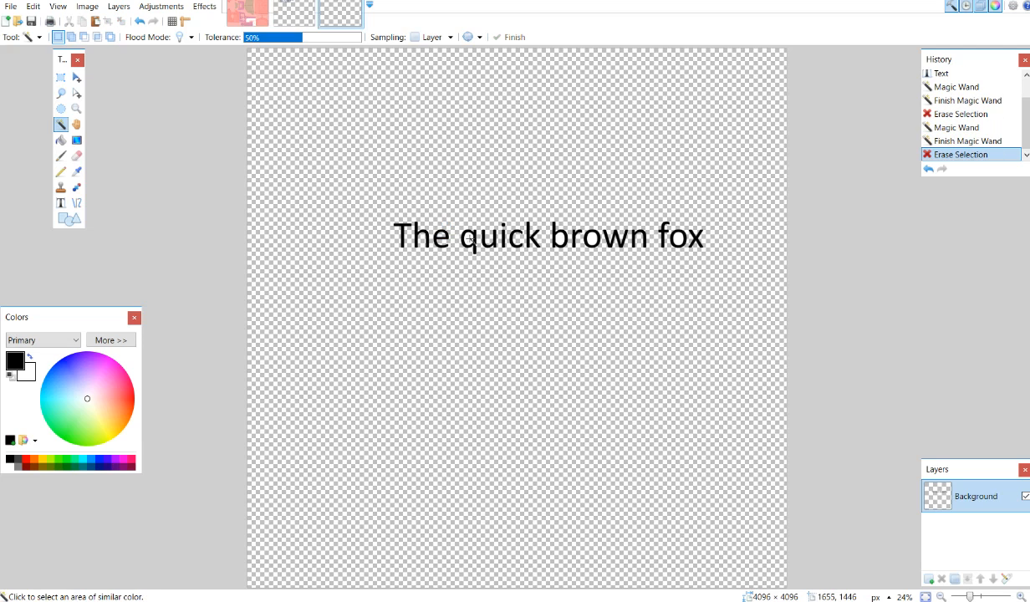
click(443, 234)
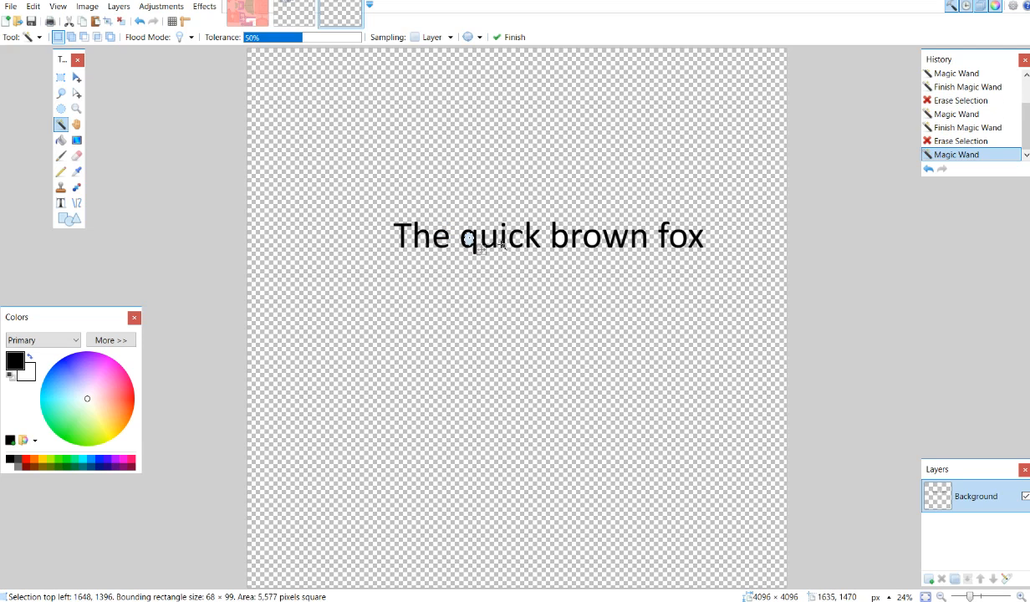
key(Delete)
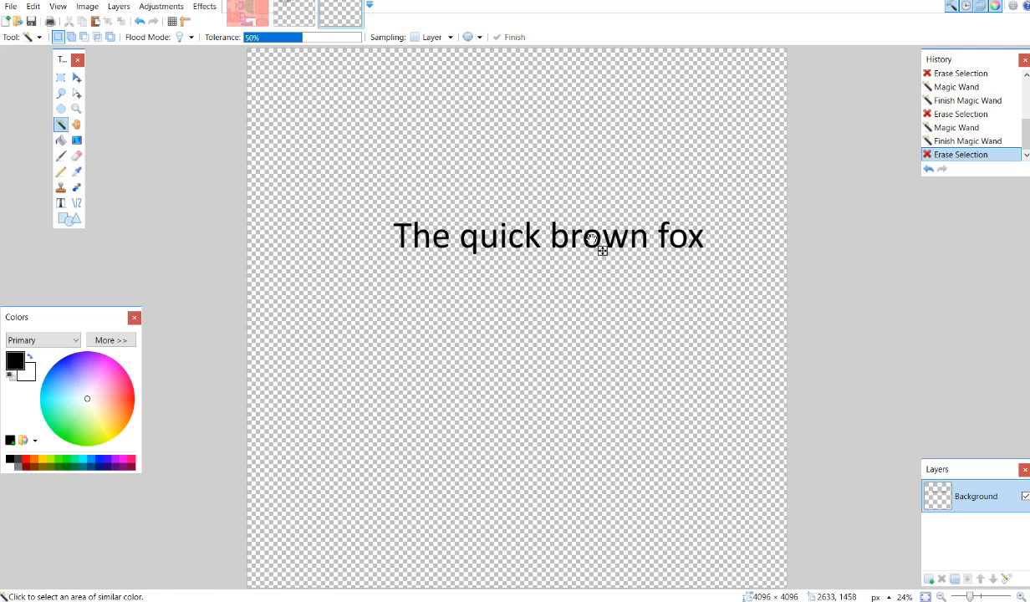
click(594, 241)
key(ctrl+z)
click(678, 238)
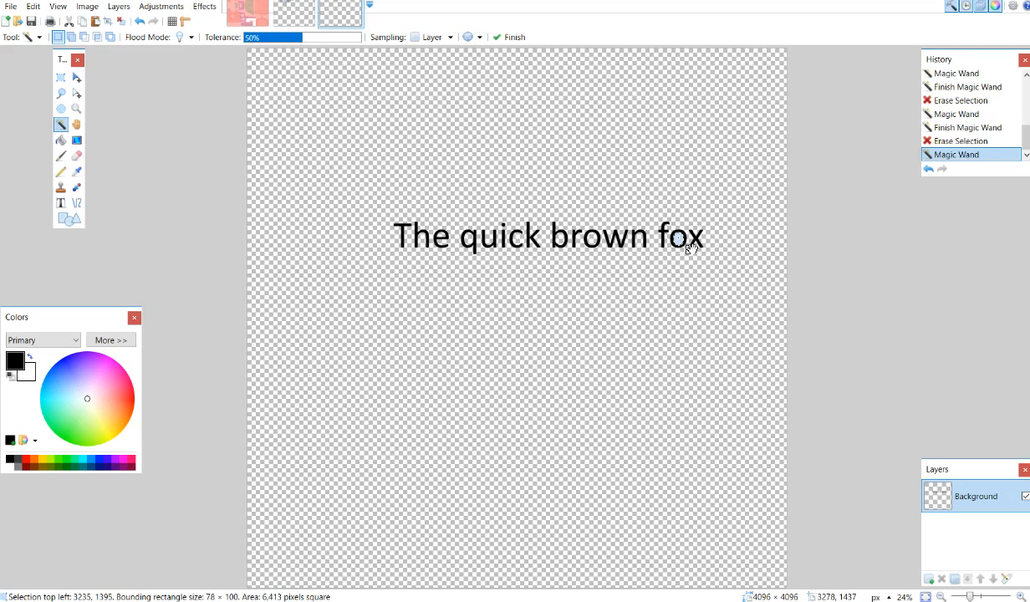
key(ctrl+z)
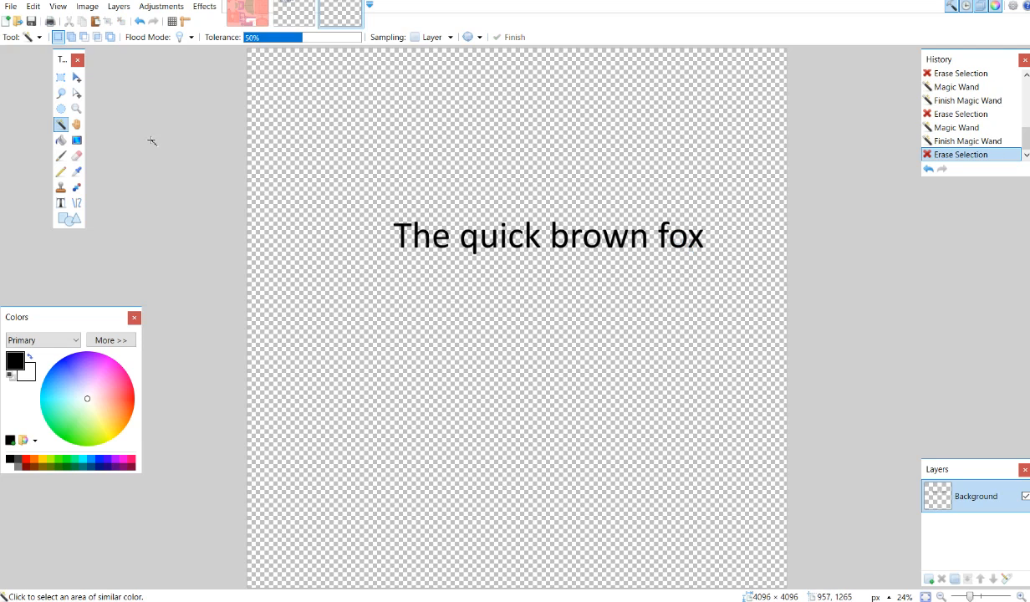
Step: Frame the line of text with a rectangular selection about 3074 × 589 px
click(61, 77)
drag(367, 207, 772, 284)
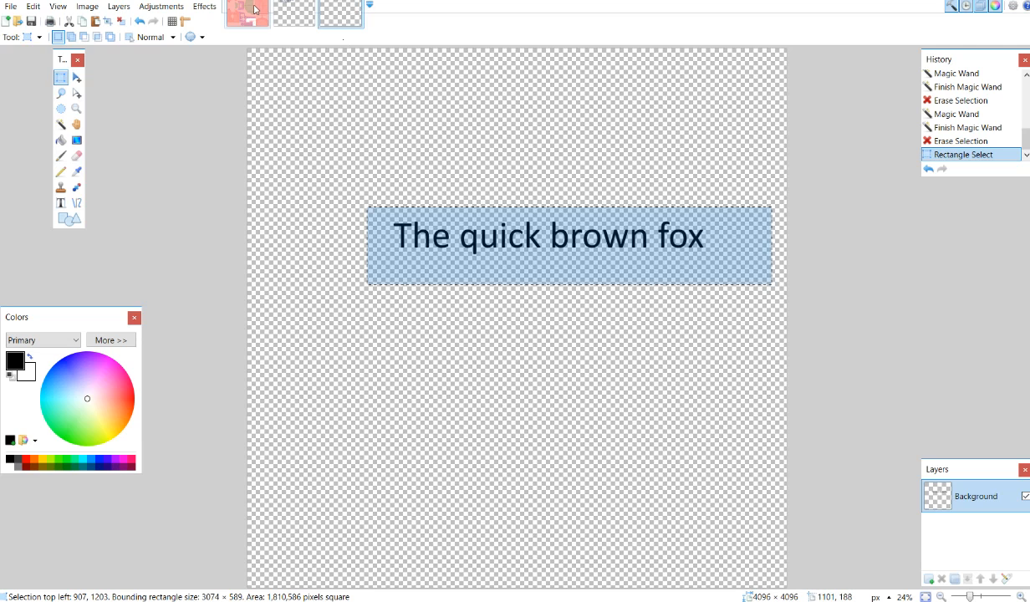
Step: Copy the four-line lettering block from the DOT image using a rectangular selection about 1426 × 790 px
click(293, 12)
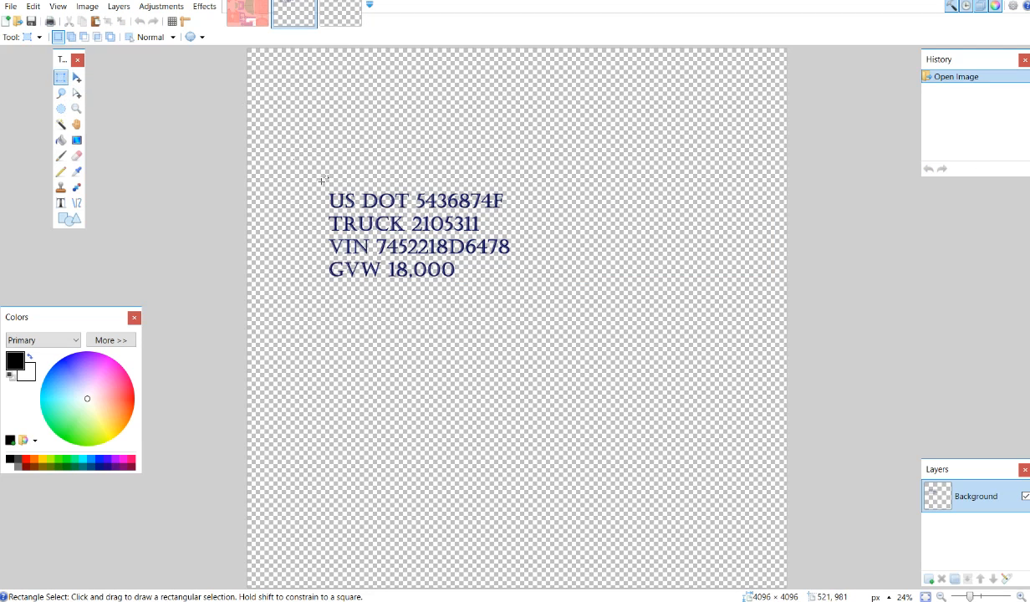
drag(328, 193, 516, 296)
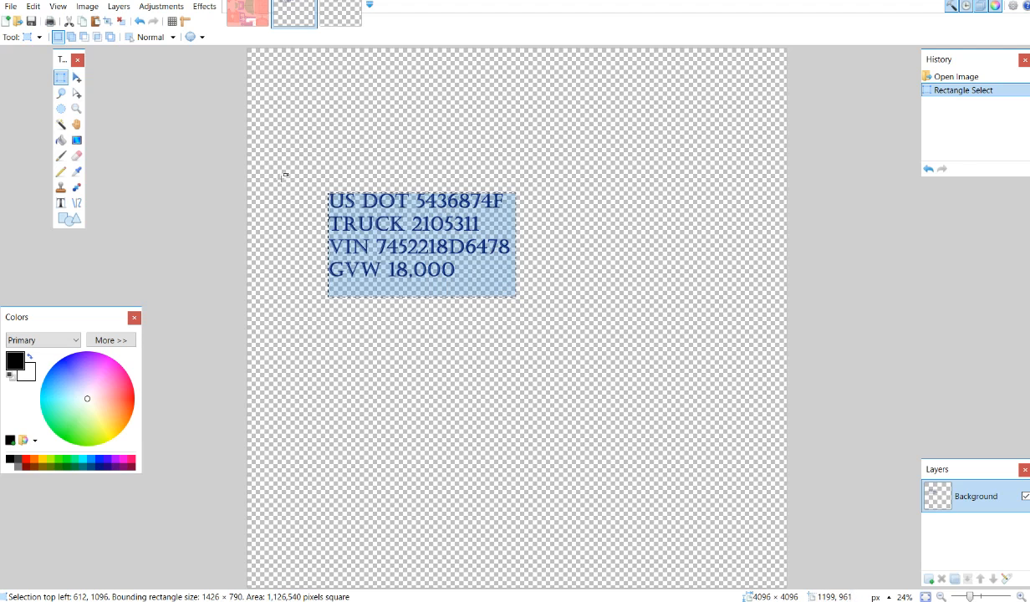
Step: Switch to the truck template image and rotate the whole image 180°
click(247, 12)
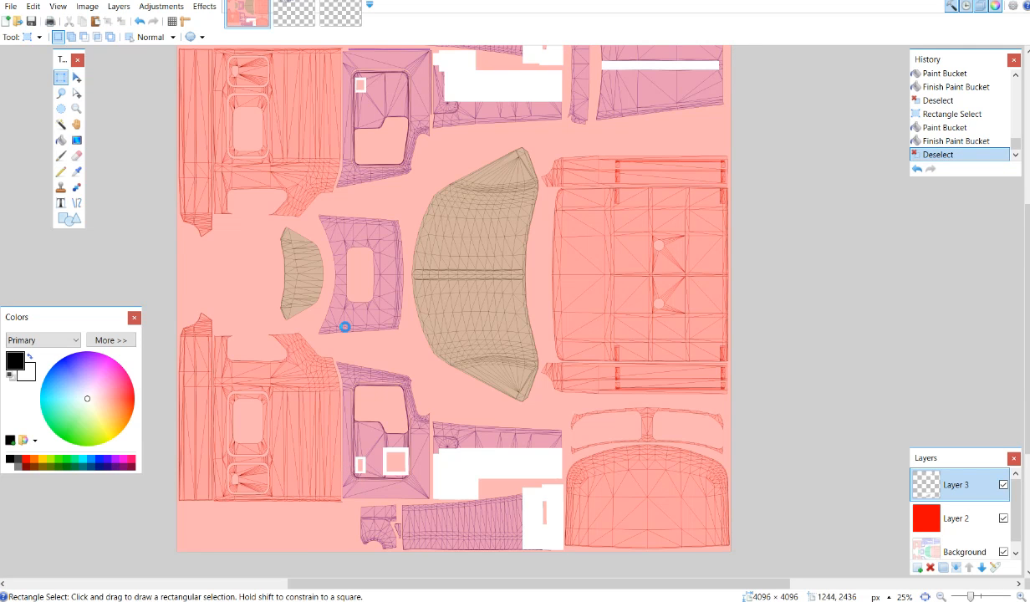
key(ctrl+j)
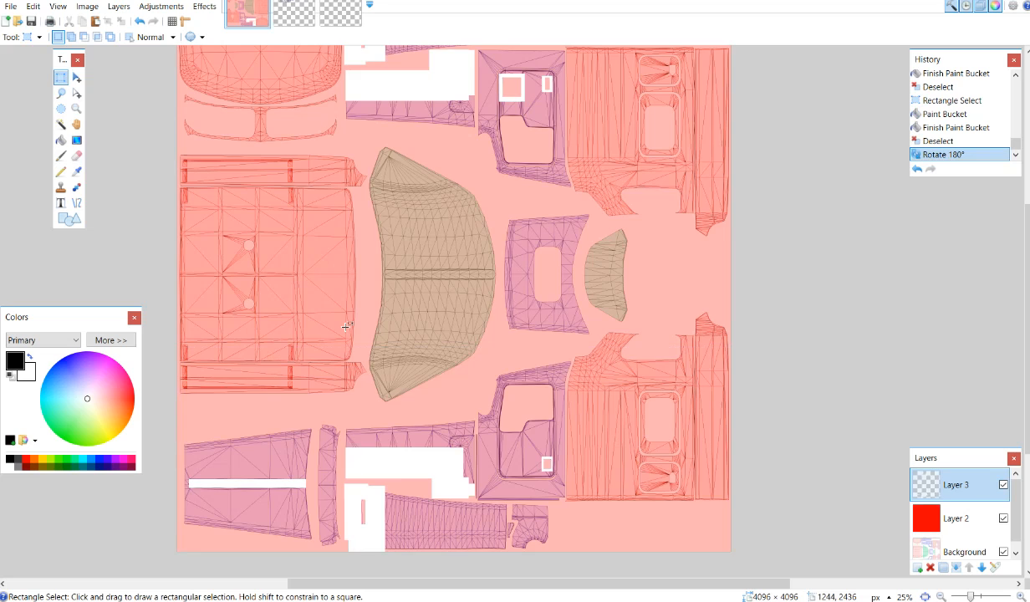
click(87, 6)
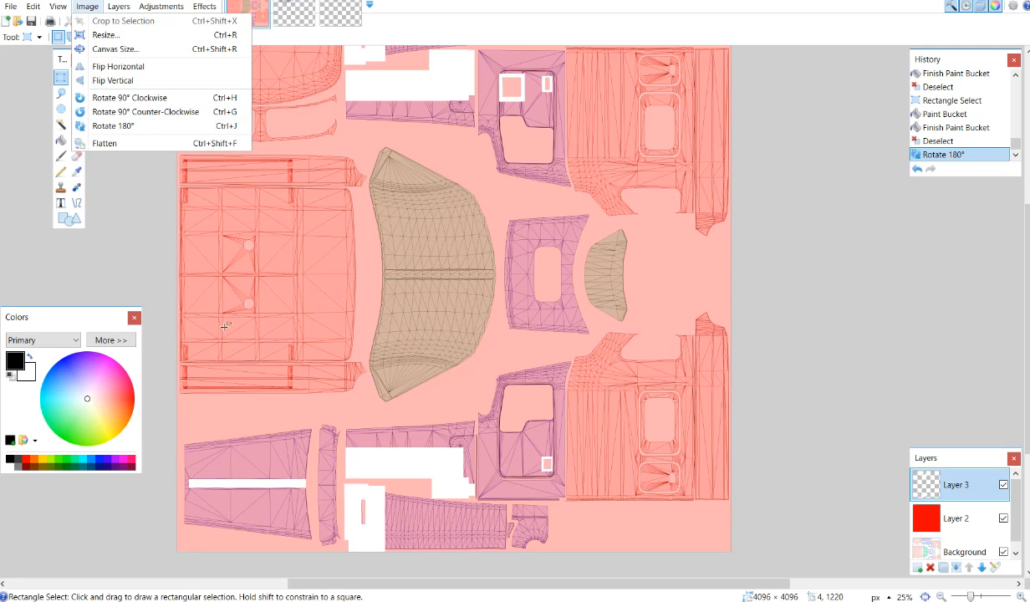
click(161, 269)
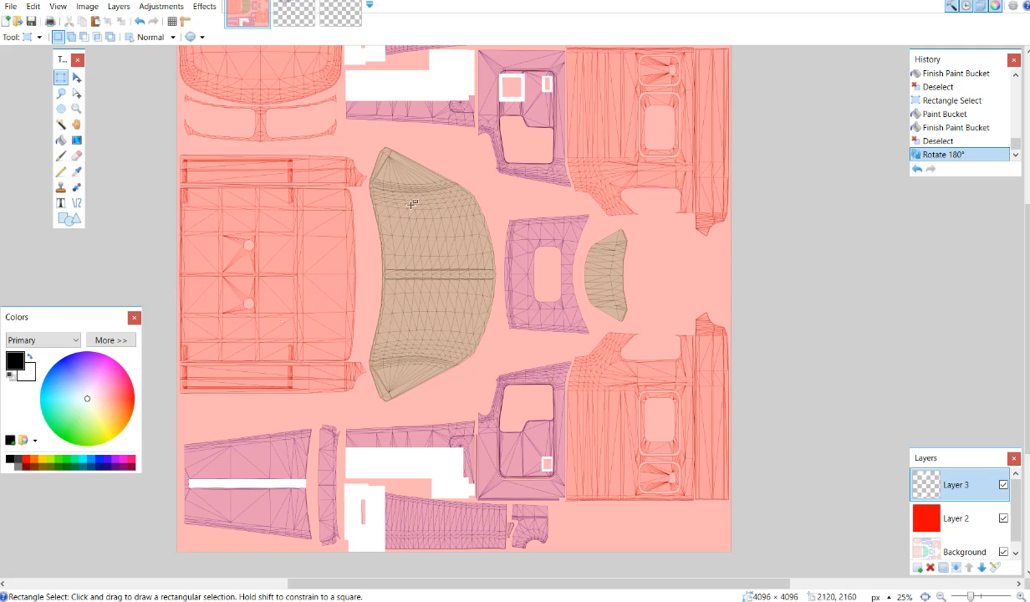
Step: Paste the copied DOT lettering onto Layer 3, placing it at about 598 × 354 px over the lower door panel
key(ctrl+v)
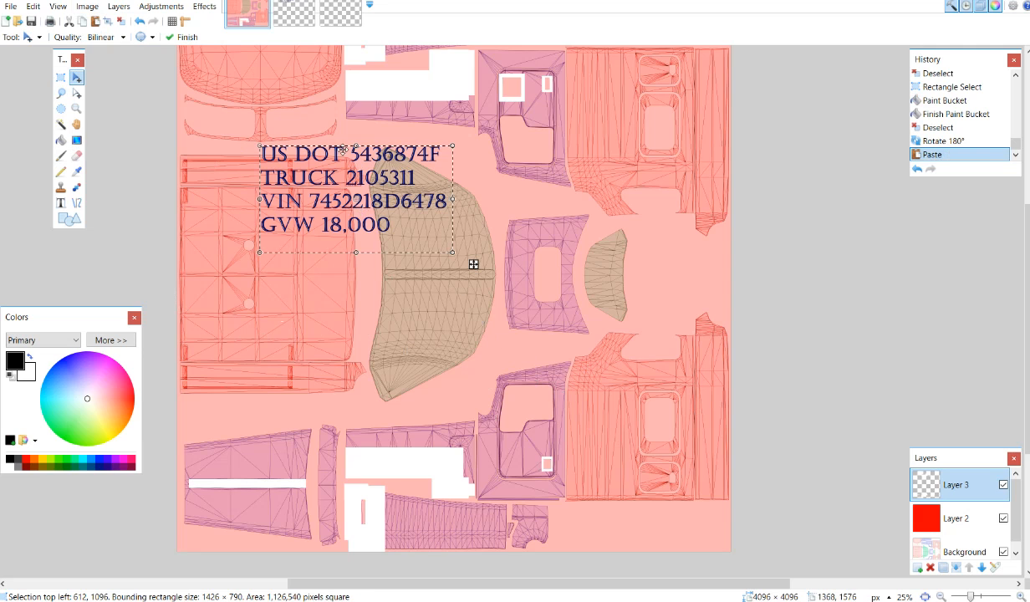
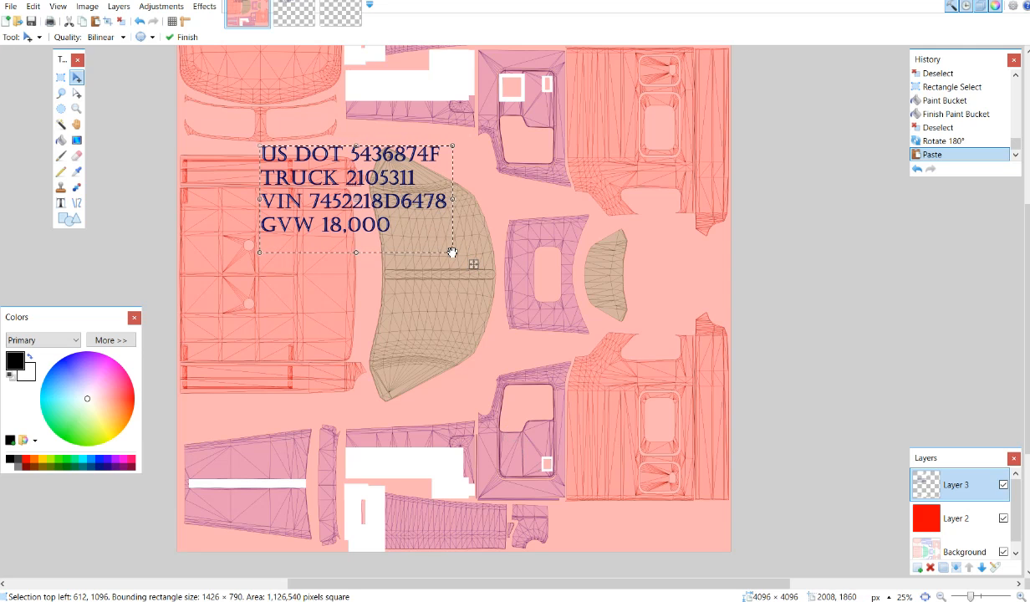
mouse_move(452, 253)
mouse_down()
mouse_move(432, 221)
mouse_move(337, 190)
mouse_up()
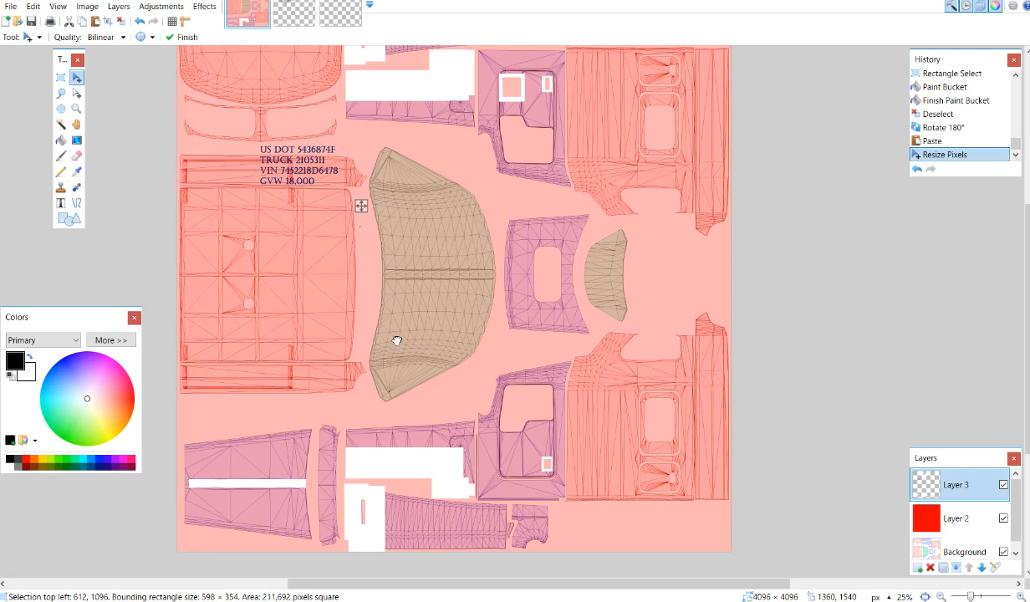
drag(477, 427, 591, 501)
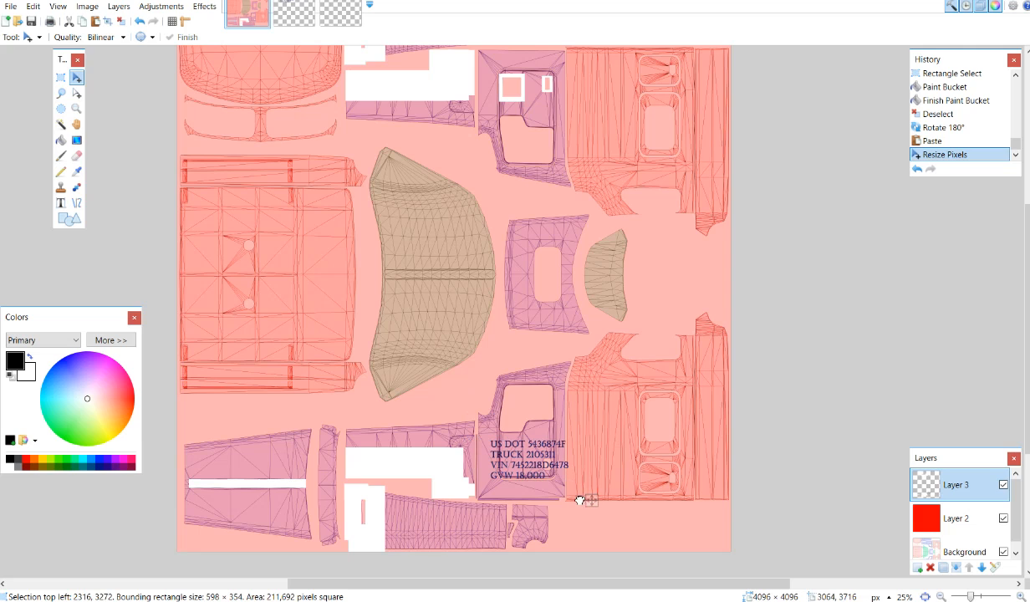
Step: Shrink the pasted DOT lettering on the lower door panel to about 234 × 130 px
click(555, 489)
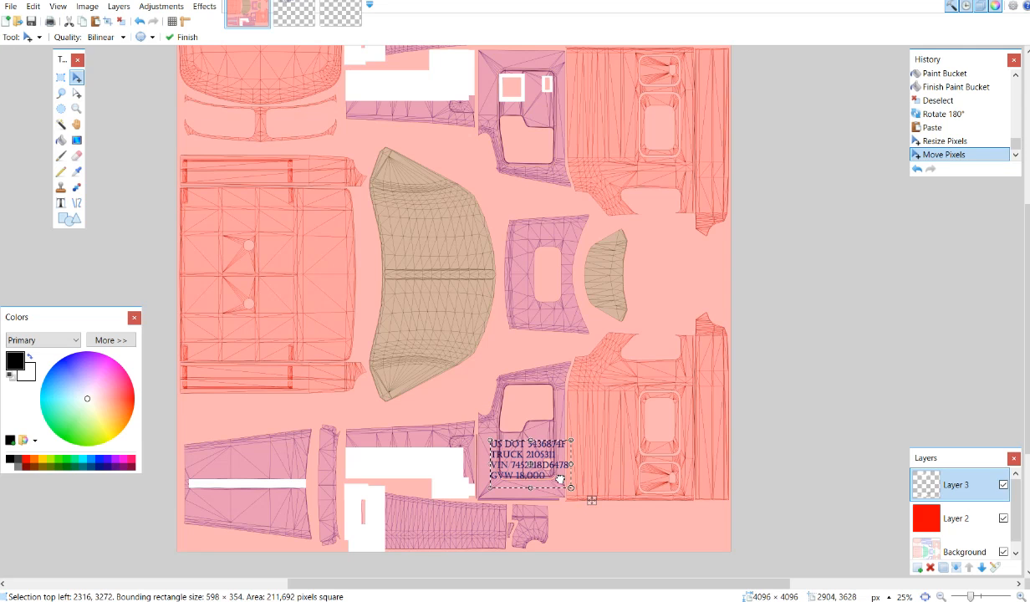
drag(591, 500, 566, 468)
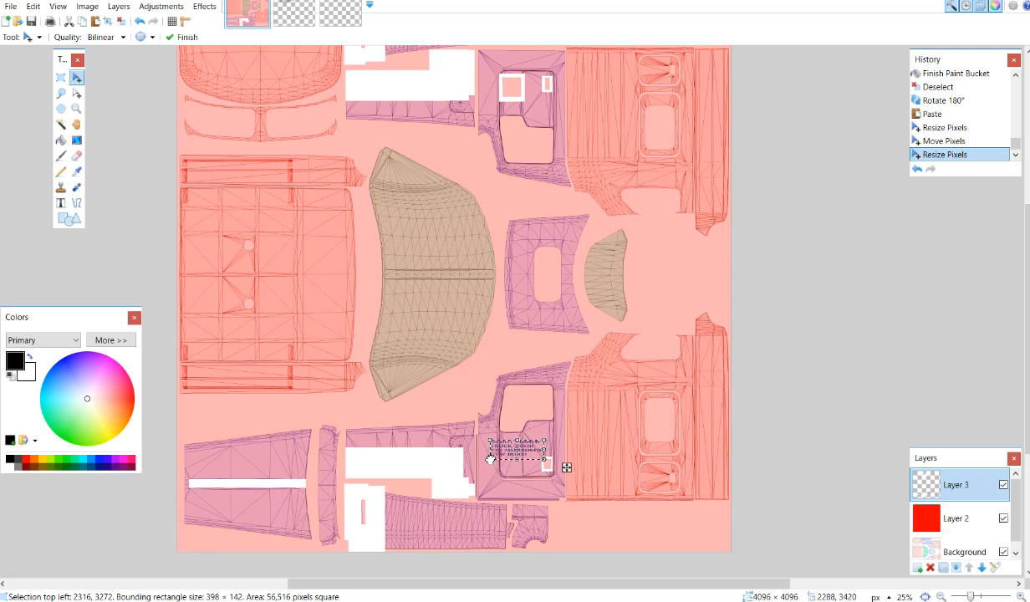
drag(488, 457, 513, 457)
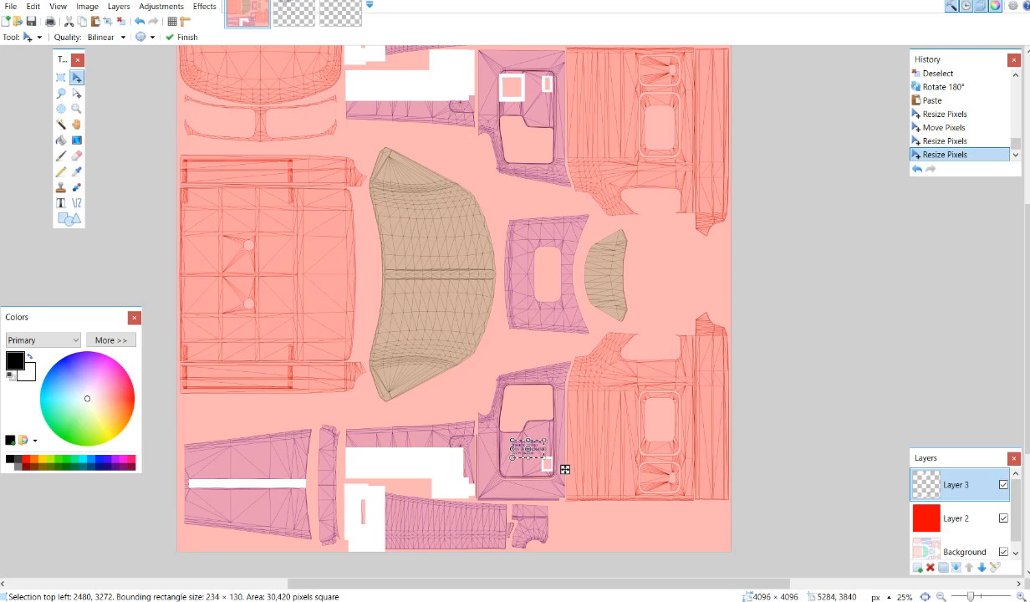
key(ctrl+plus)
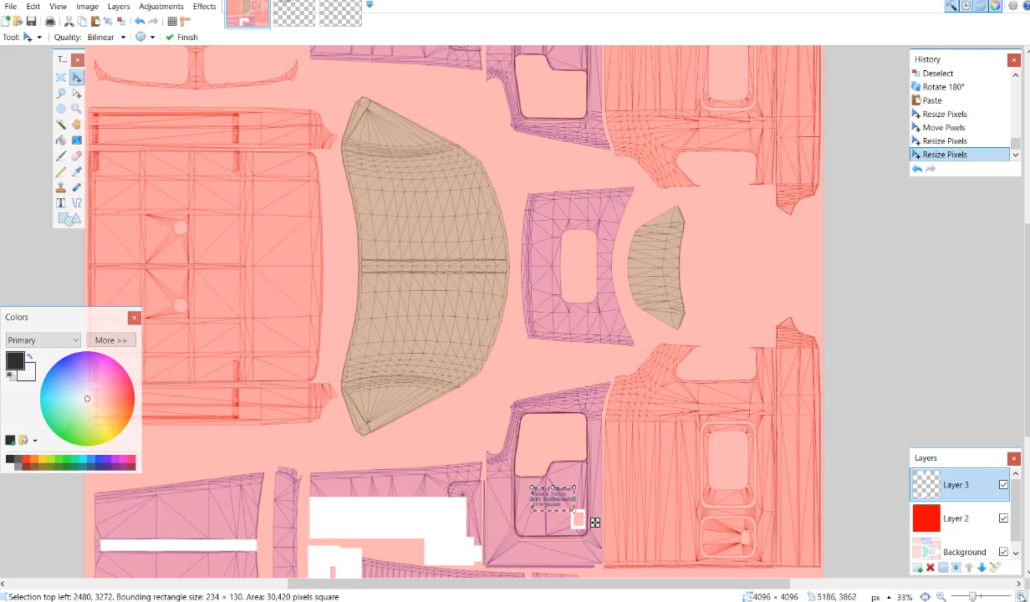
Step: Move the DOT lettering lower on the door panel, placing its bounding box's upper-left corner at about 2446, 3332 px
scroll(736, 435, up, 1)
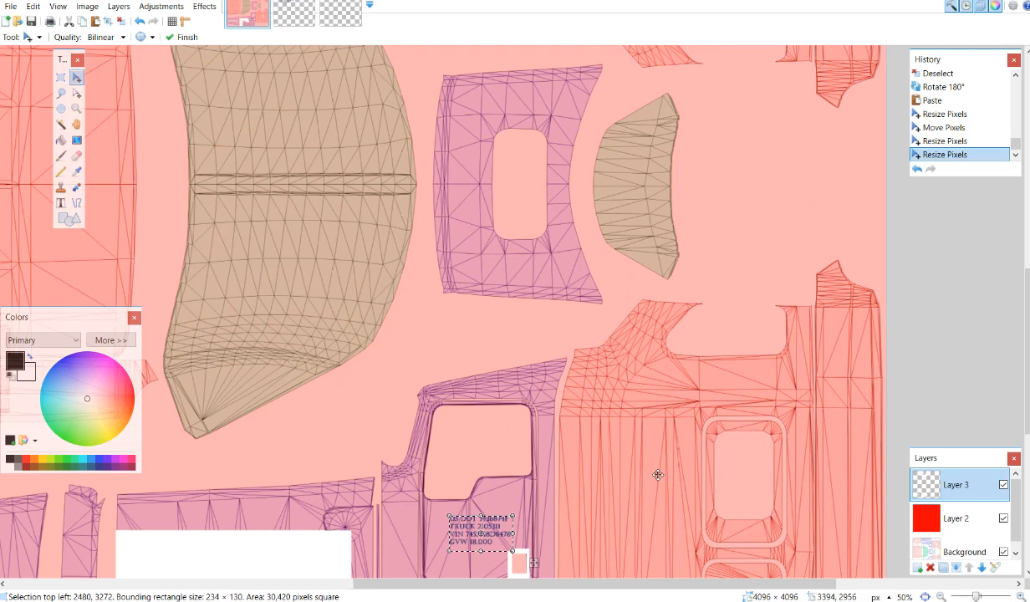
scroll(650, 491, down, 3)
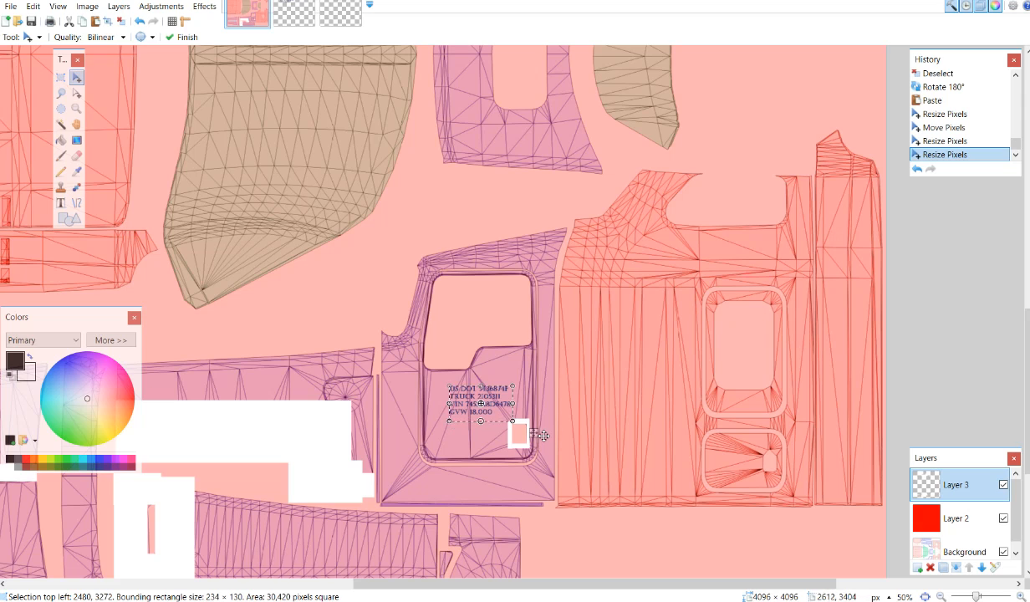
key(Return)
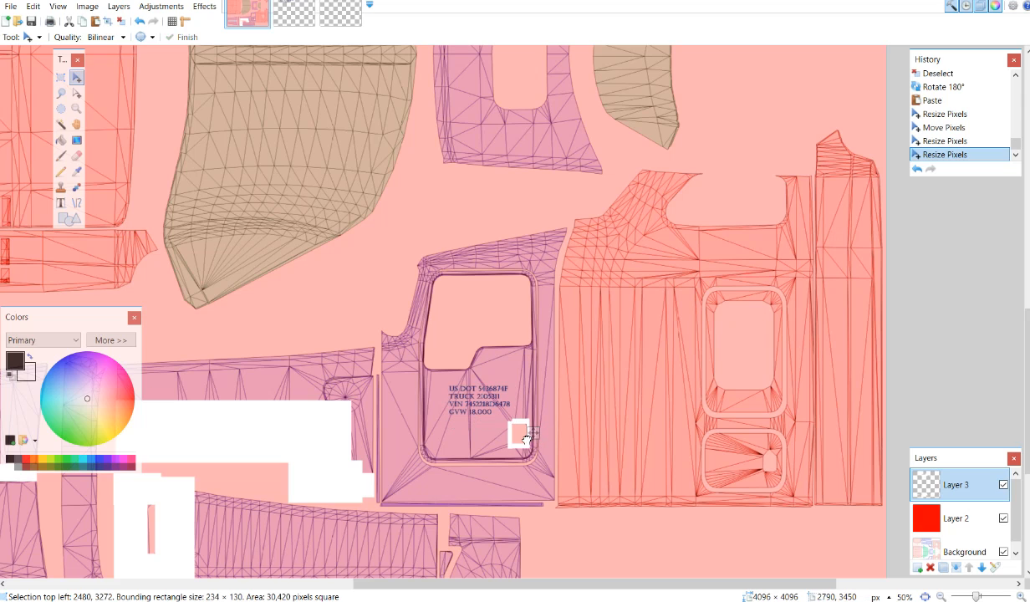
drag(514, 448, 499, 459)
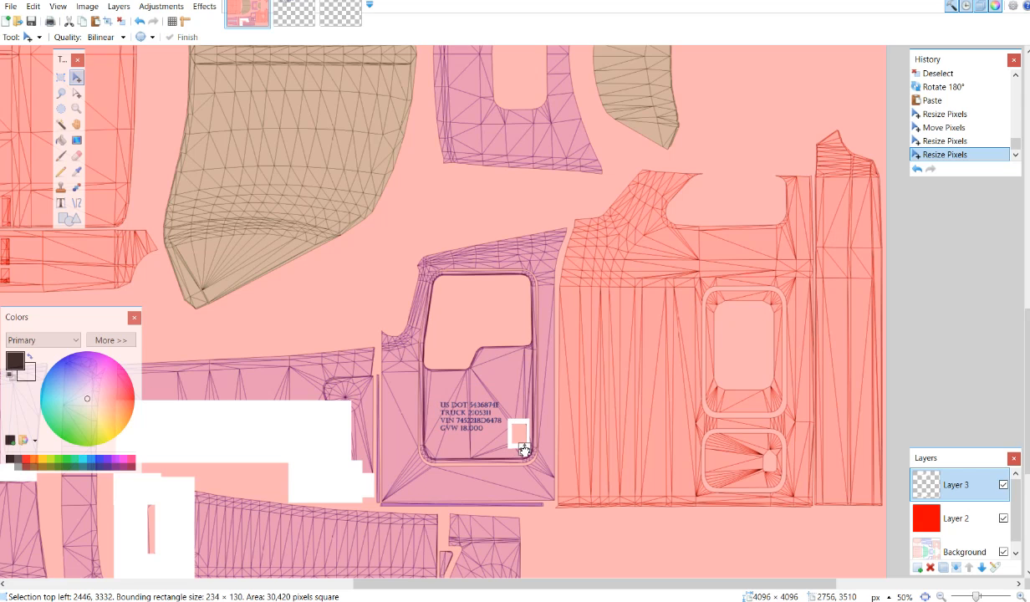
click(523, 449)
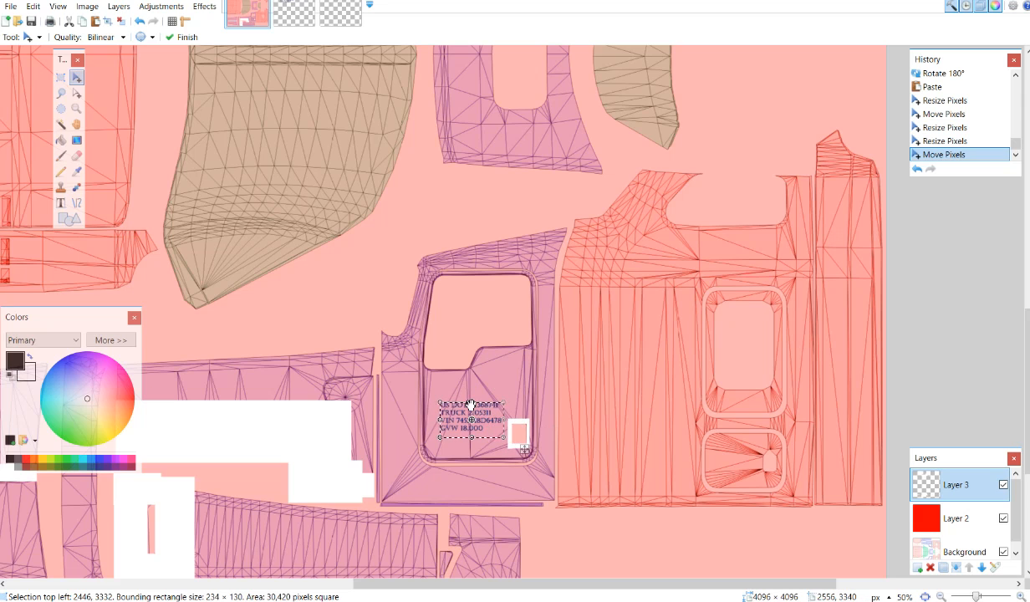
Step: Stretch the DOT lettering upward and outward on the door panel to about 244 × 174 px
drag(470, 405, 472, 394)
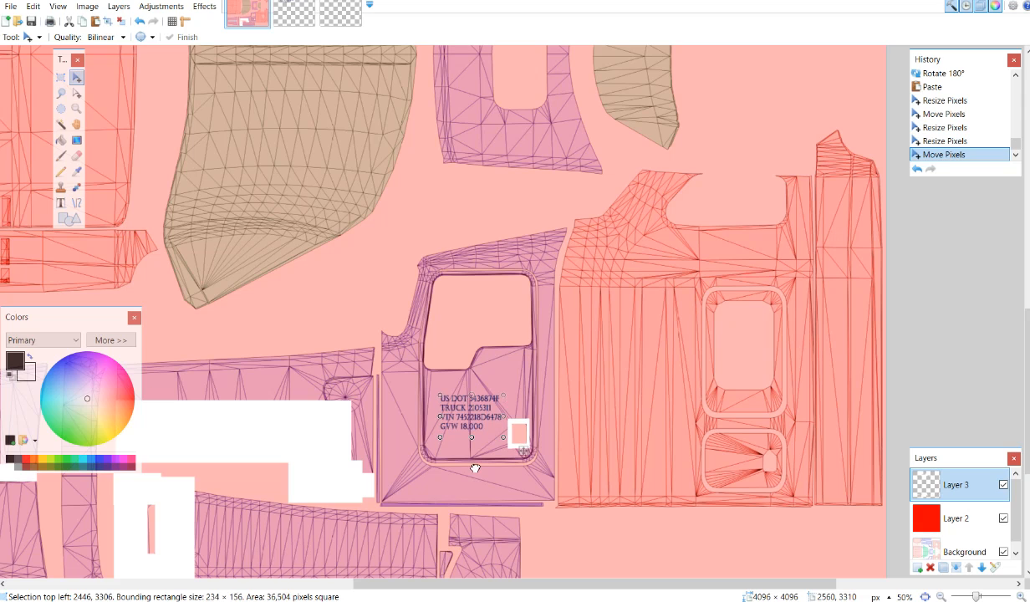
drag(487, 482, 543, 482)
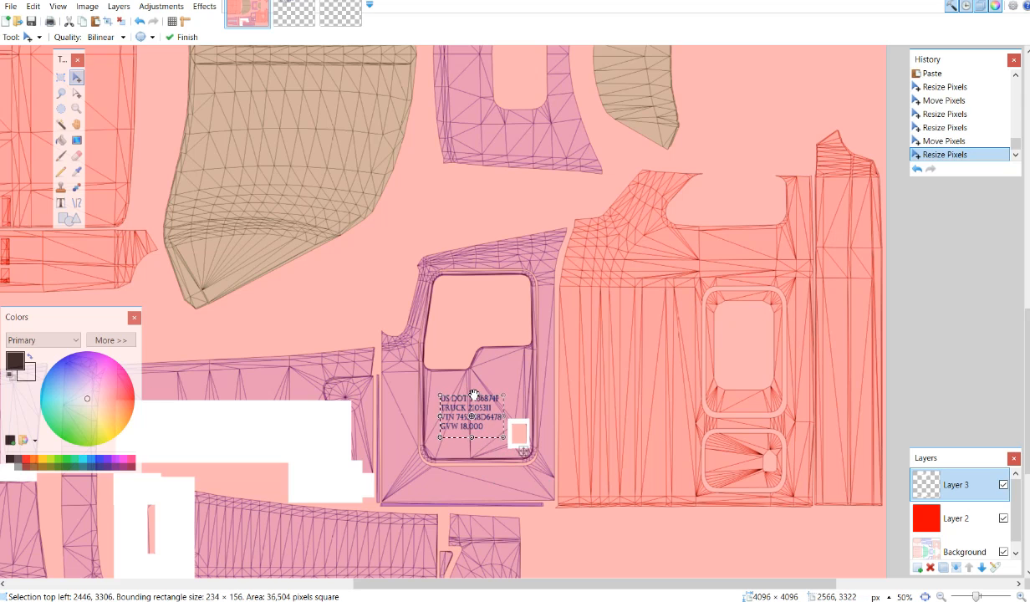
drag(523, 452, 522, 450)
drag(473, 390, 473, 382)
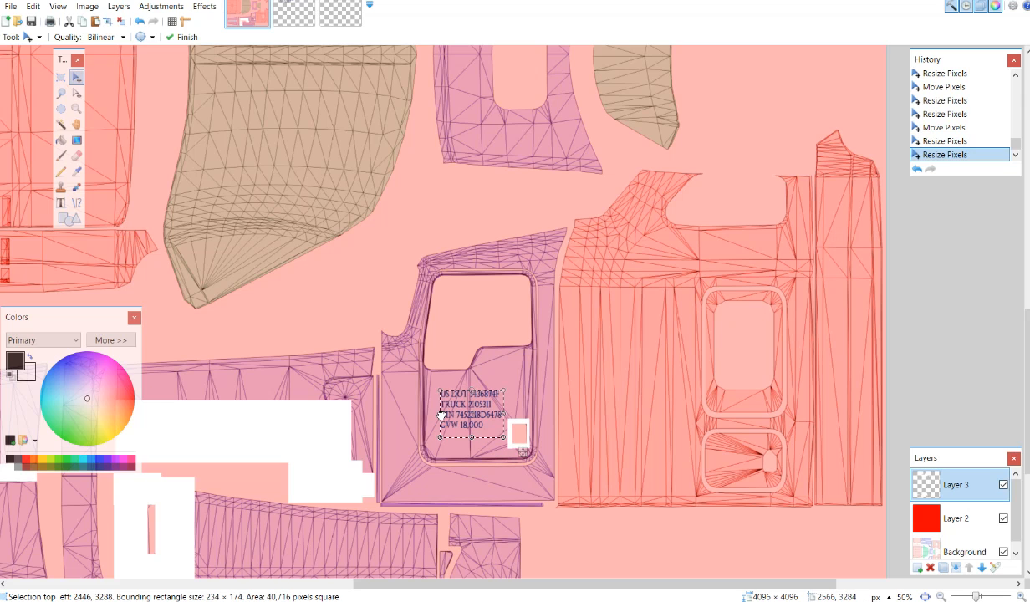
drag(437, 415, 434, 415)
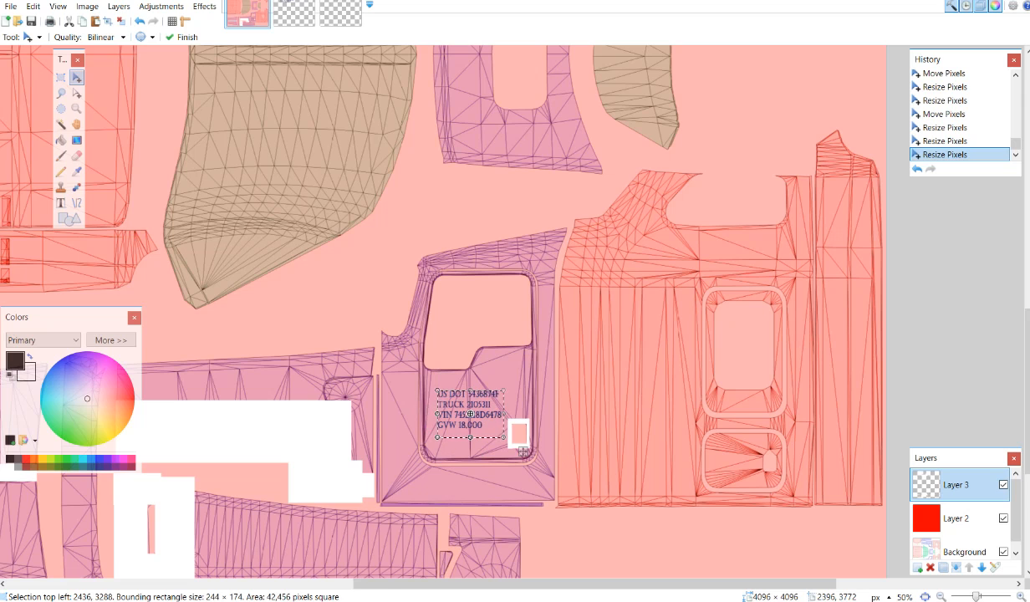
Step: Switch to the browser to examine the door on the Kenworth W-900 blueprint, and return to the truck template image
key(alt+Tab)
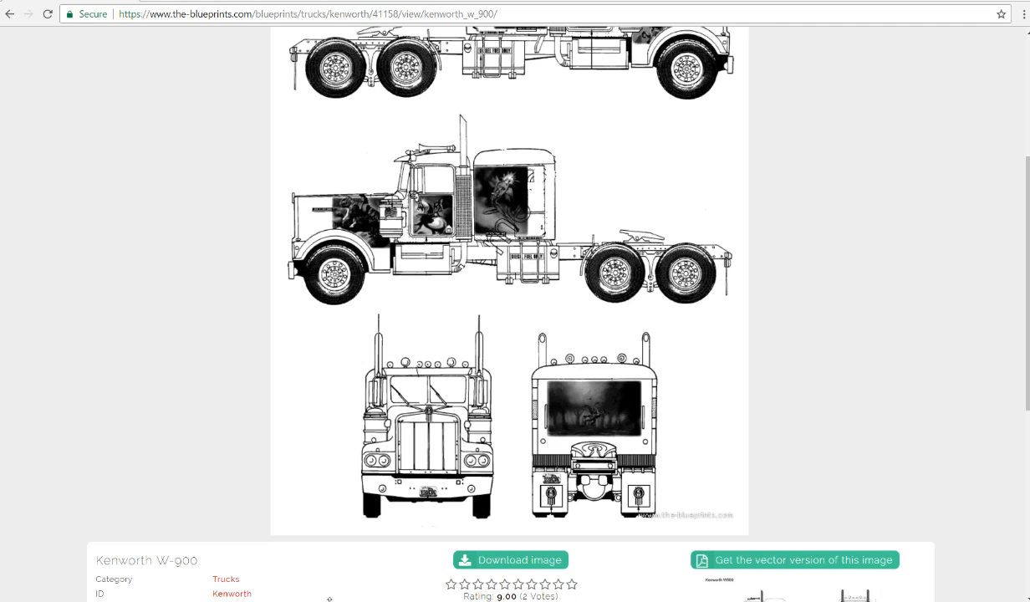
mouse_move(414, 601)
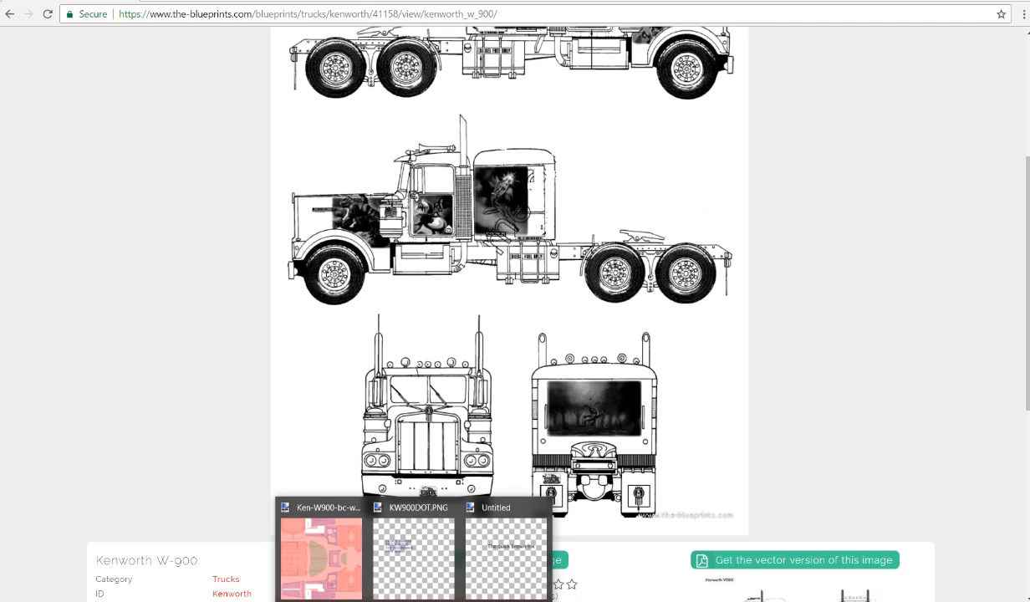
click(346, 571)
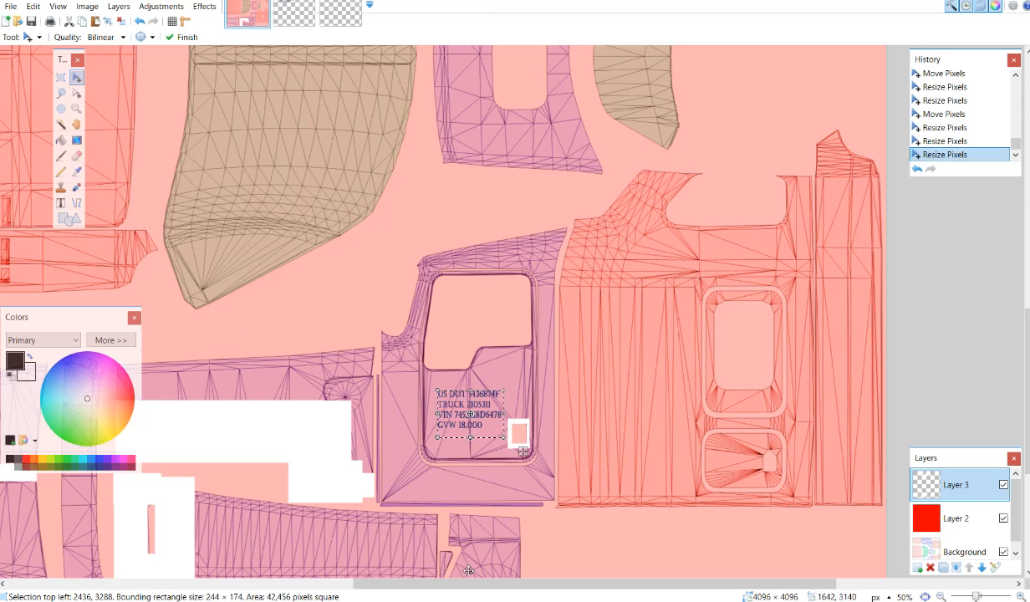
Step: Shrink the DOT lettering on the lower door panel to about 224 × 158 px
drag(466, 585, 400, 587)
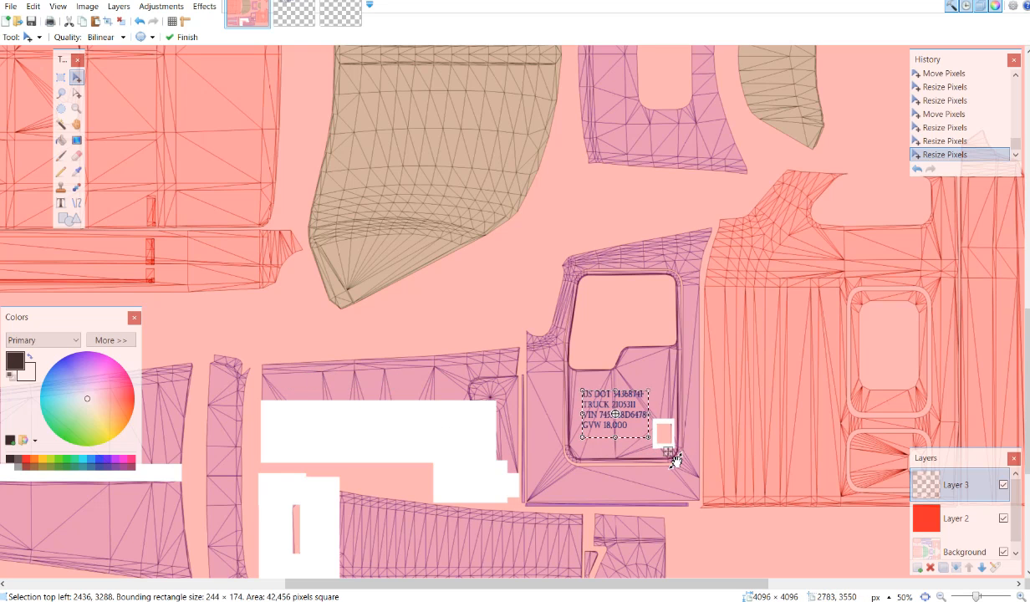
key(Return)
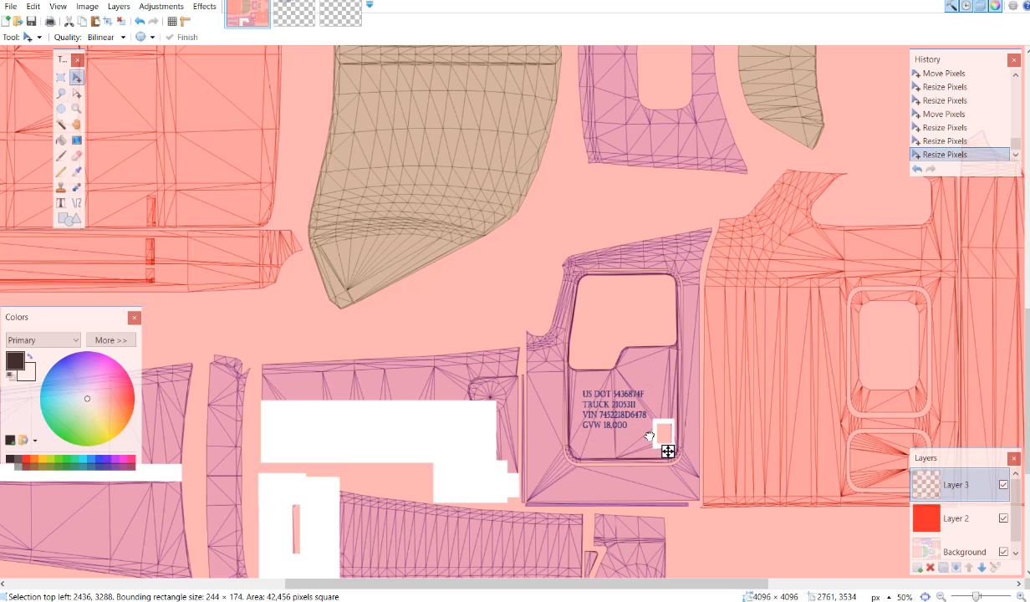
click(649, 429)
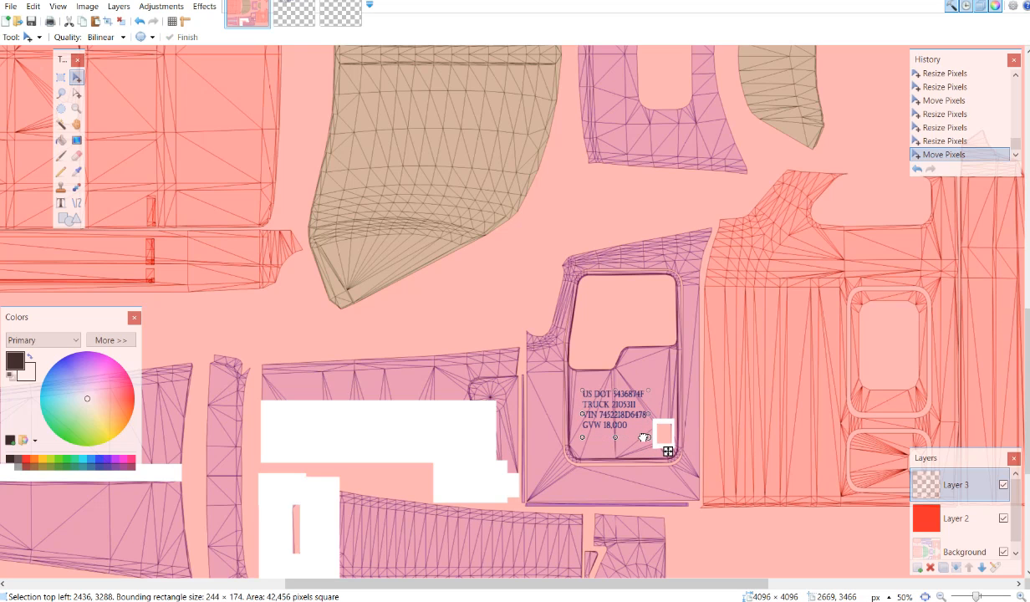
drag(668, 451, 661, 448)
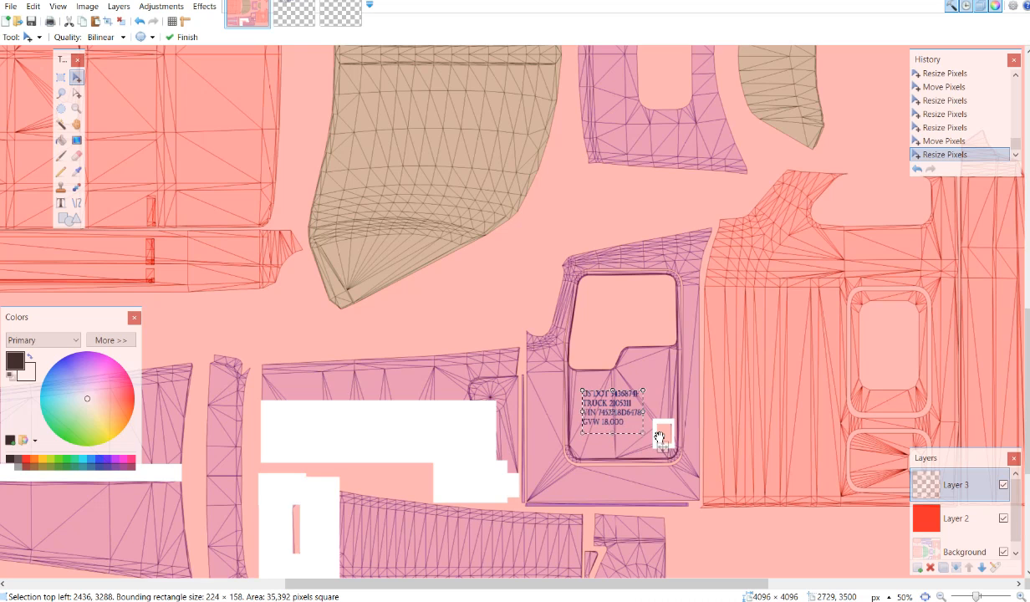
Step: Position the DOT lettering beside the small white door frame at about 2448, 3340 px and deselect it
key(Return)
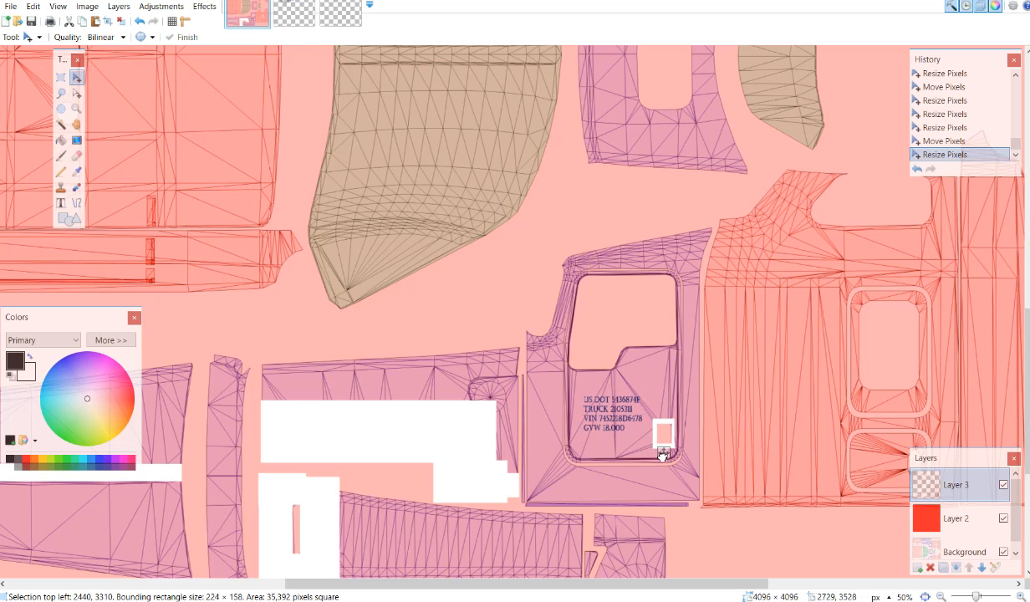
drag(663, 452, 664, 458)
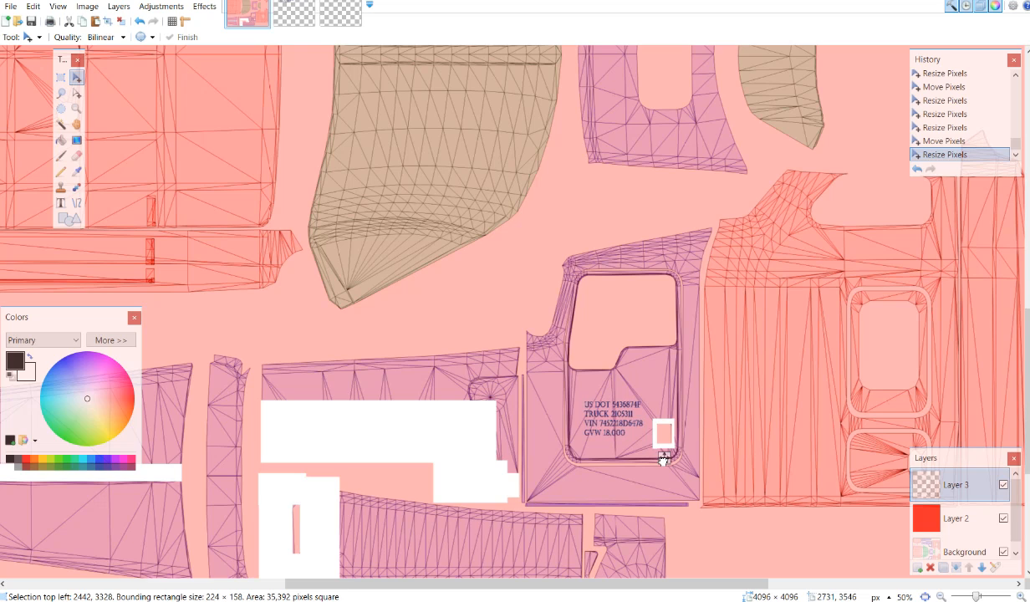
drag(663, 458, 665, 464)
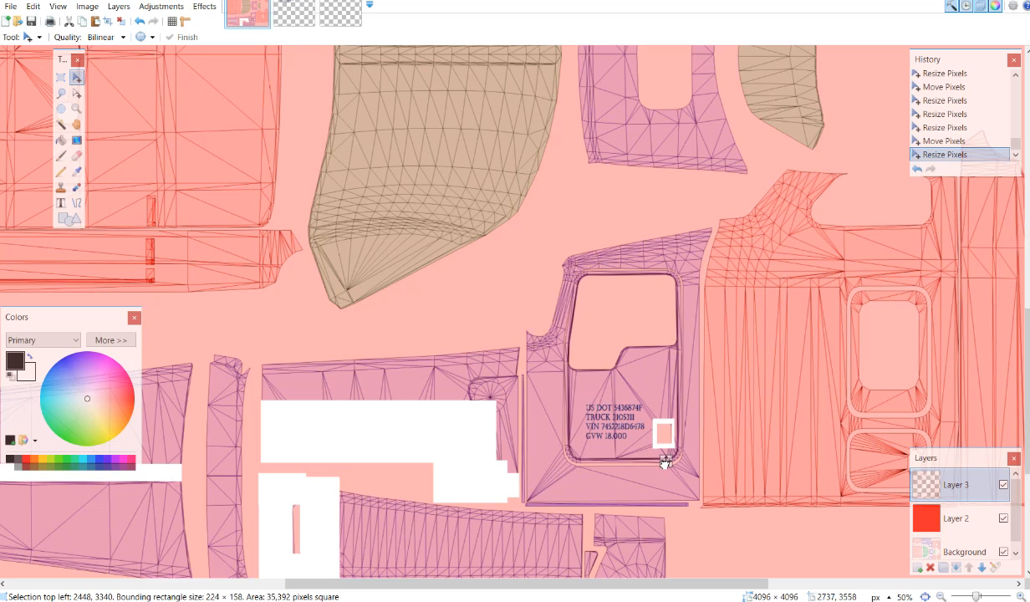
click(664, 464)
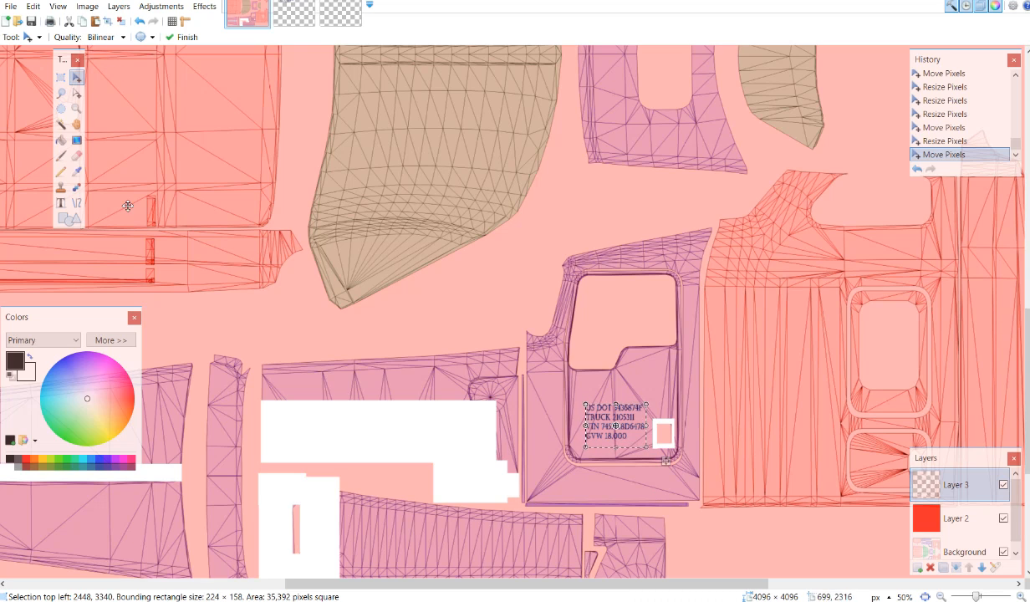
click(120, 21)
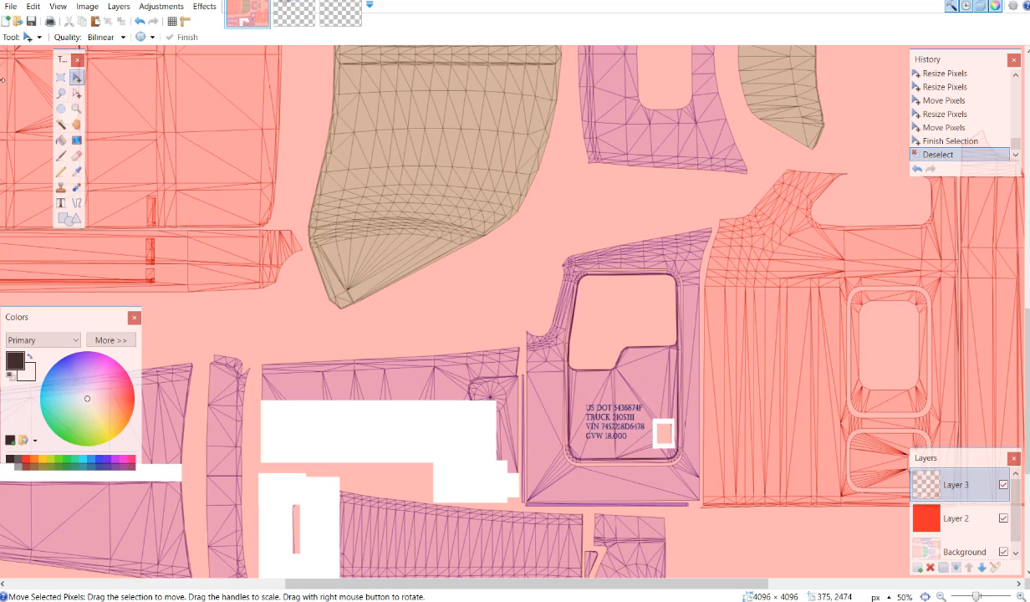
Step: Create a new blank image 4096 × 4096 pixels in size
click(12, 6)
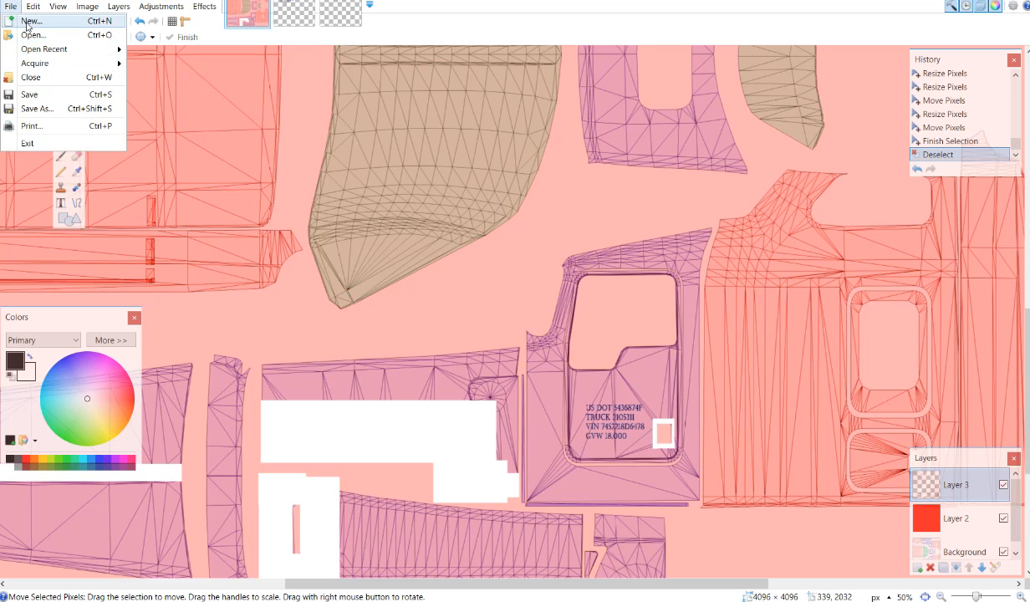
click(31, 21)
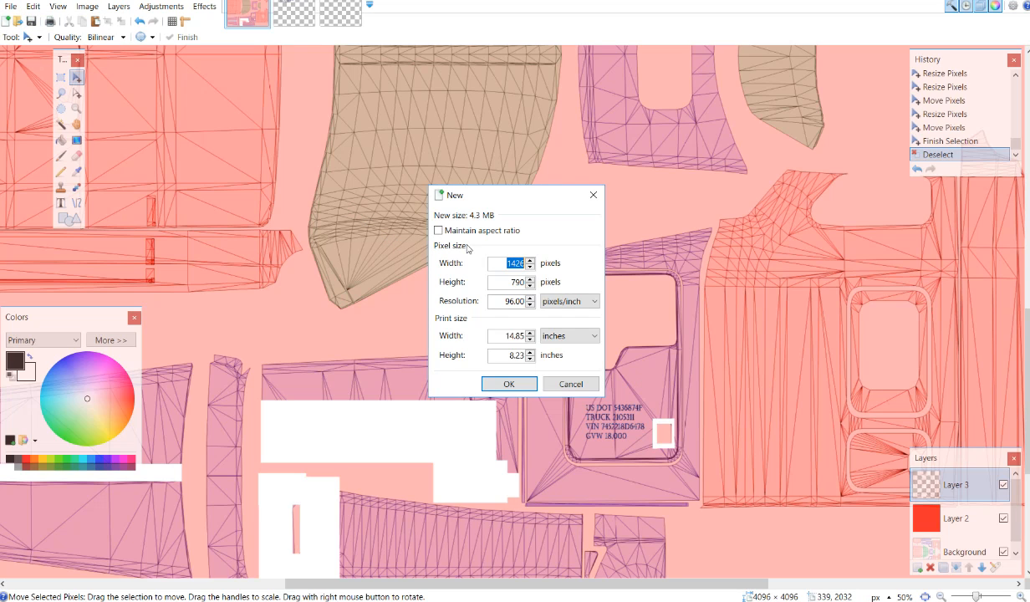
text(4096)
key(Tab)
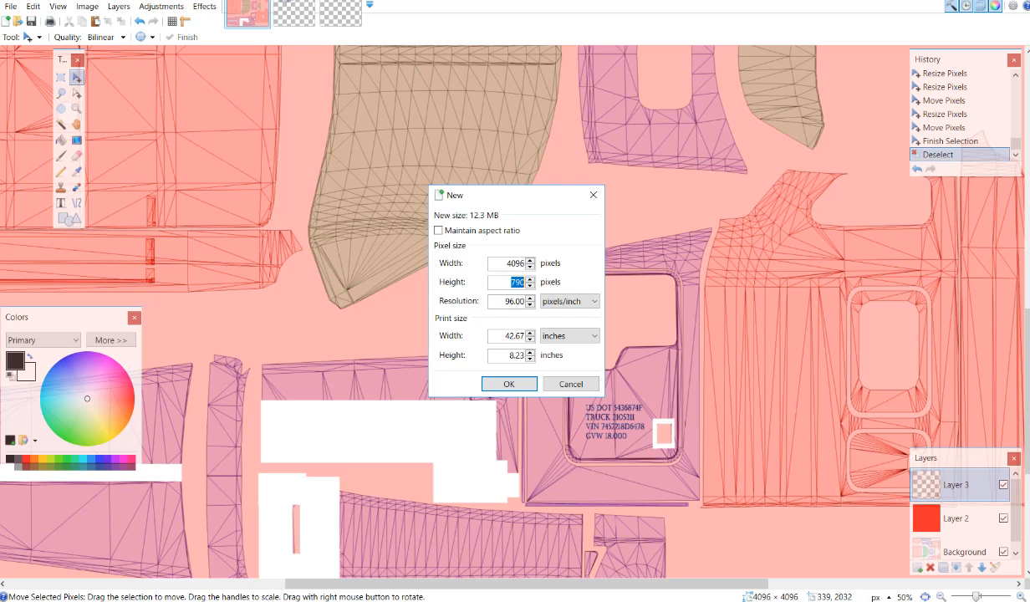
text(4096)
click(509, 384)
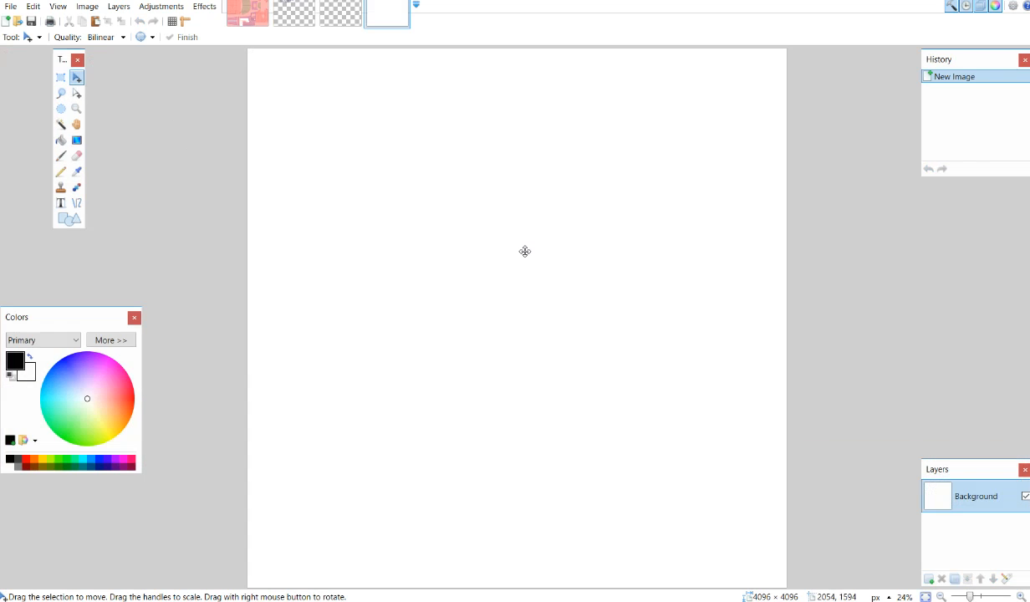
Step: Draw a rectangular selection about 3419 × 2893 px on the new canvas and start a text entry inside its upper-left area
click(61, 81)
drag(317, 159, 766, 539)
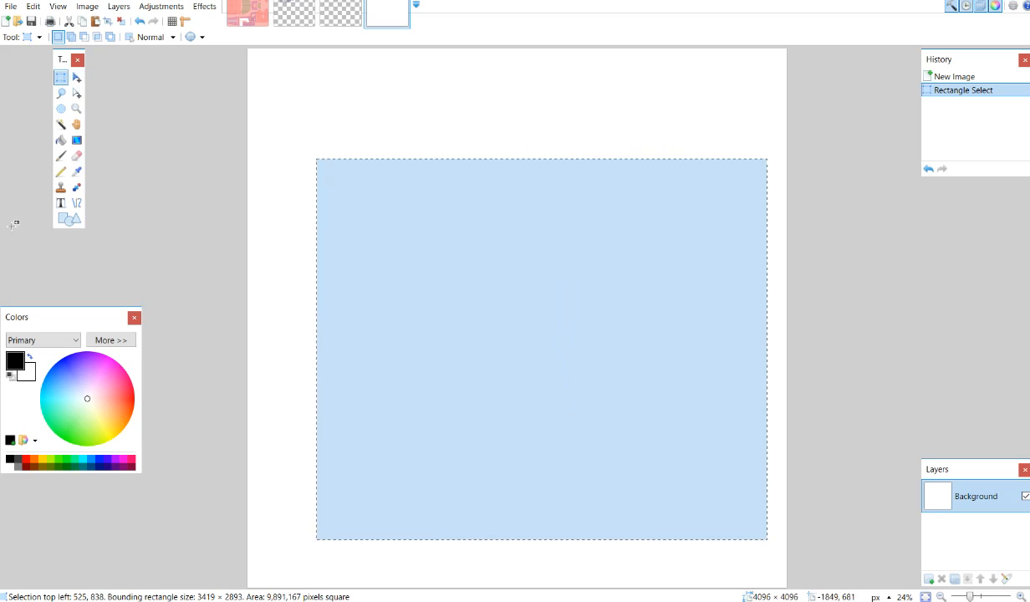
click(61, 203)
click(365, 267)
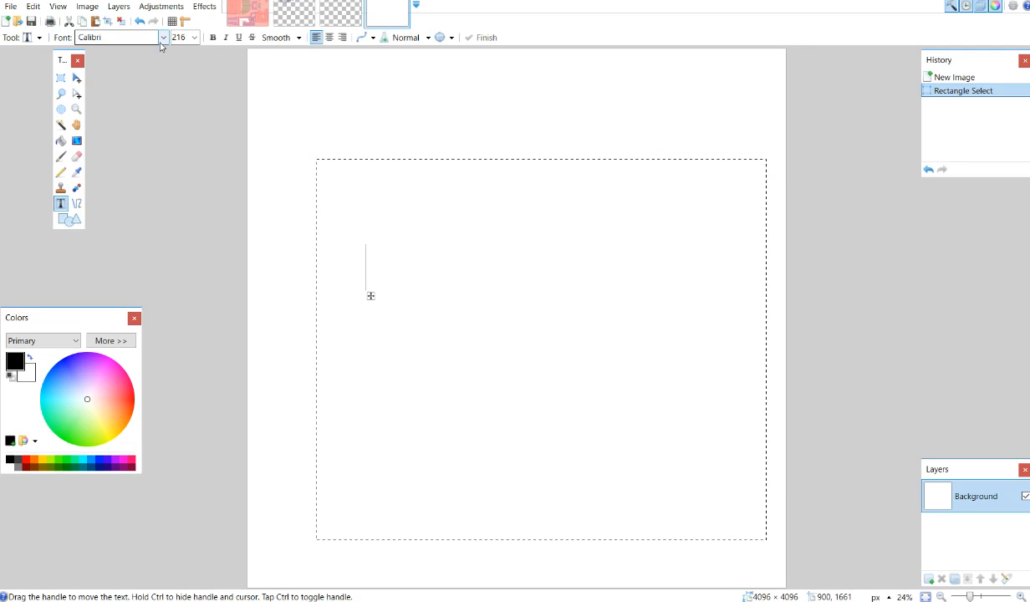
text(sa)
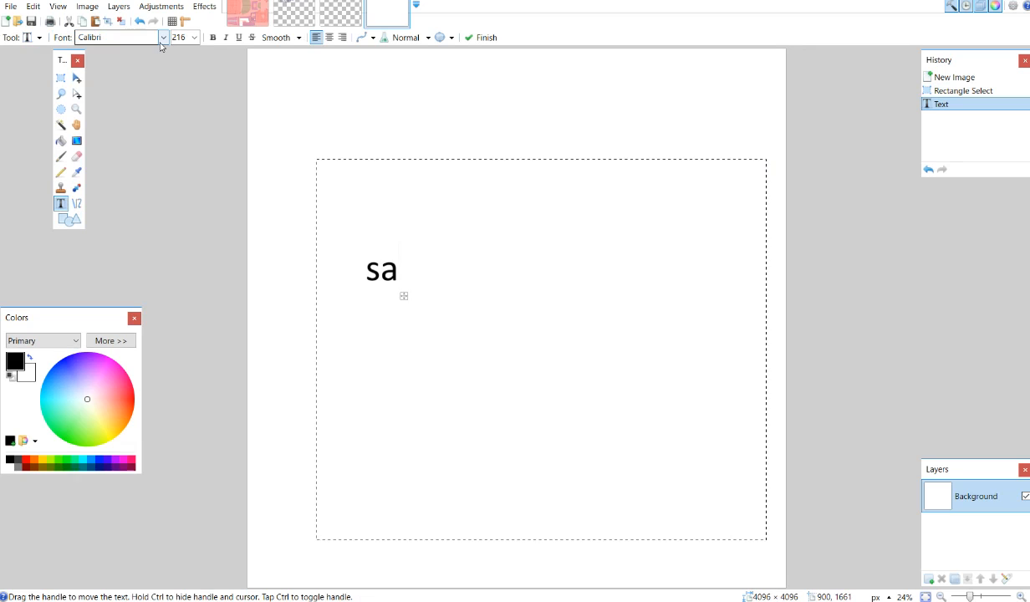
key(BackSpace)
key(BackSpace)
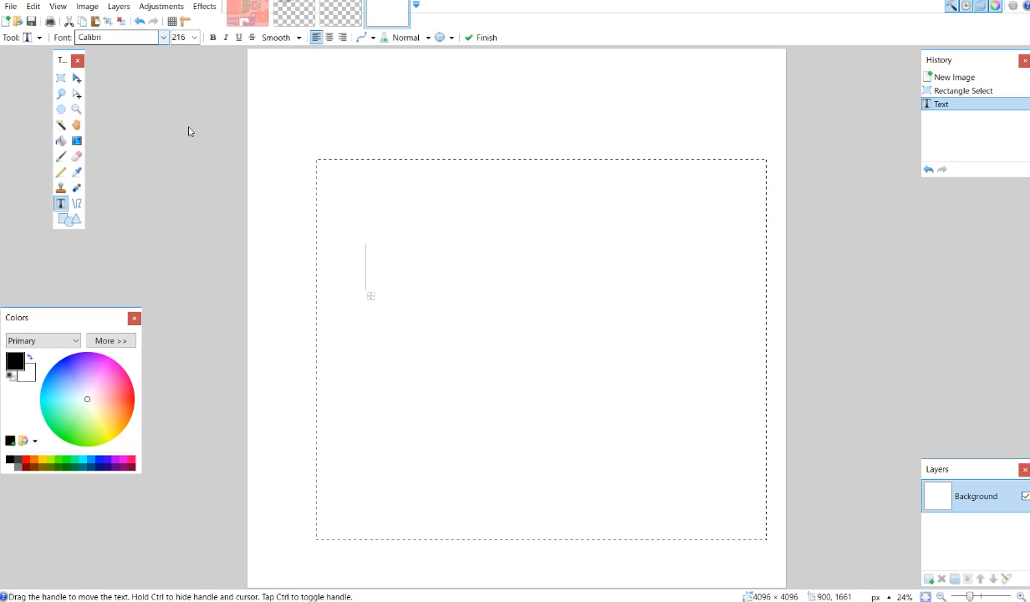
Step: Set the primary color to blue-violet and the text font to Castellar
click(108, 461)
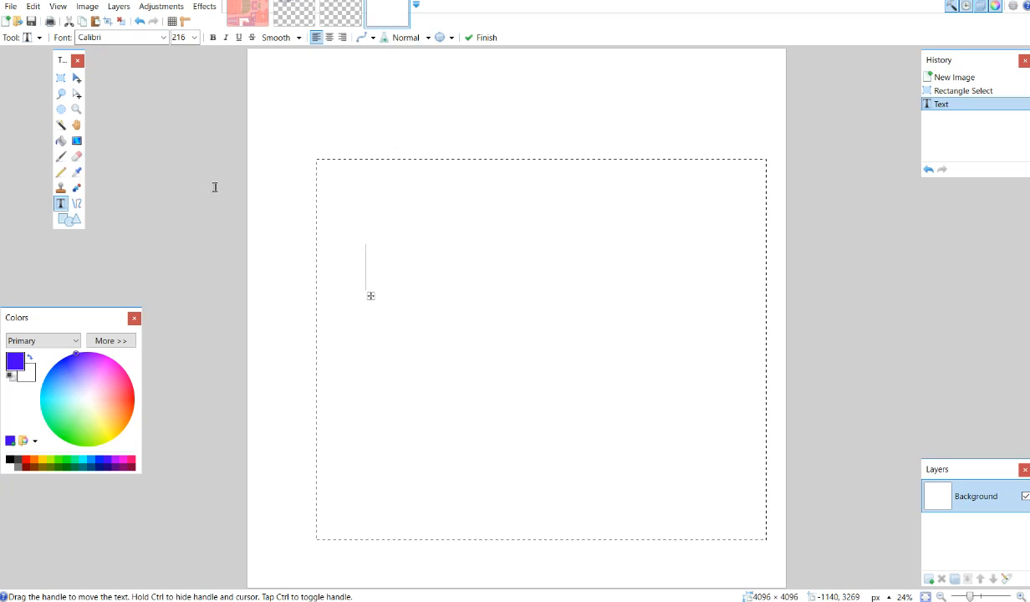
click(163, 37)
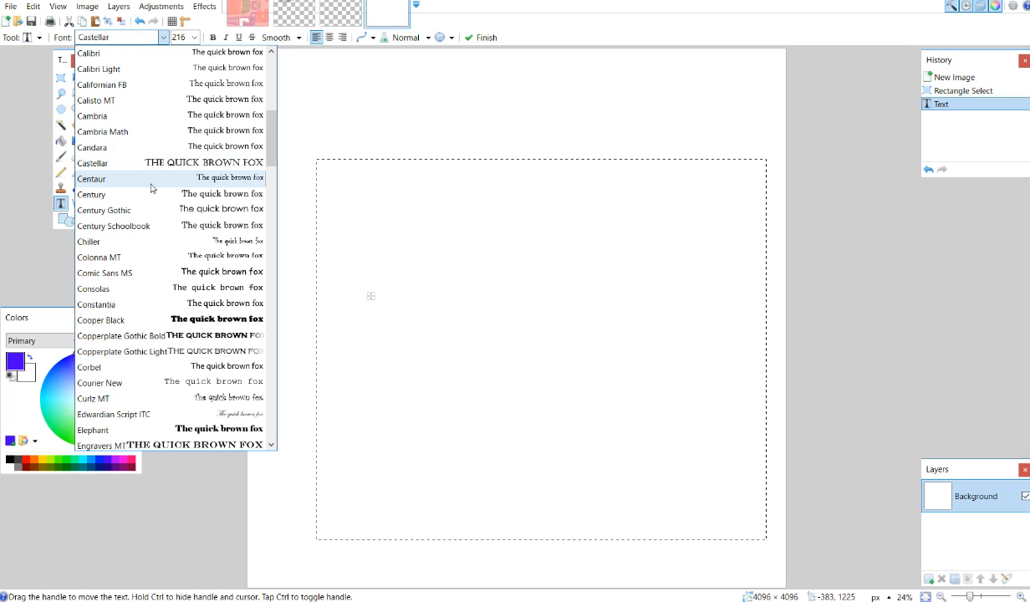
scroll(152, 189, up, 1)
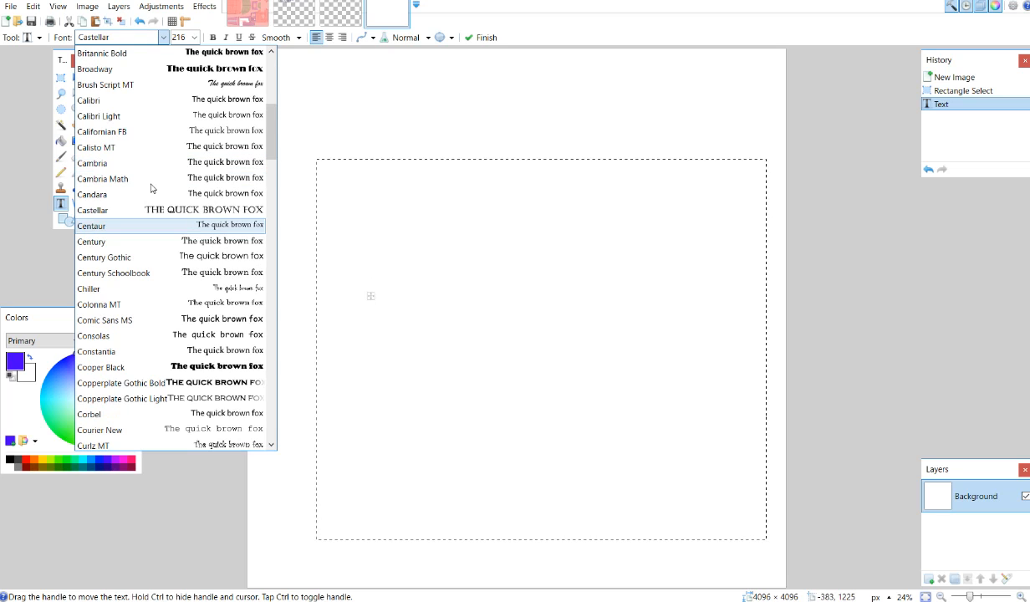
click(111, 212)
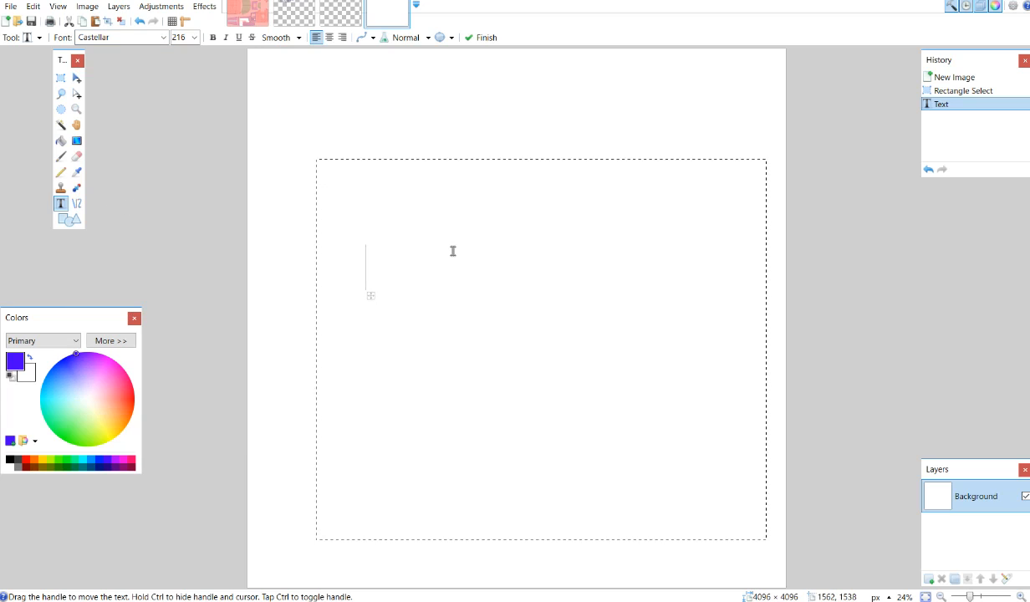
Step: Try a trucking company title containing an owner's full name, in capitals, as text on the new canvas
text(JOE SM)
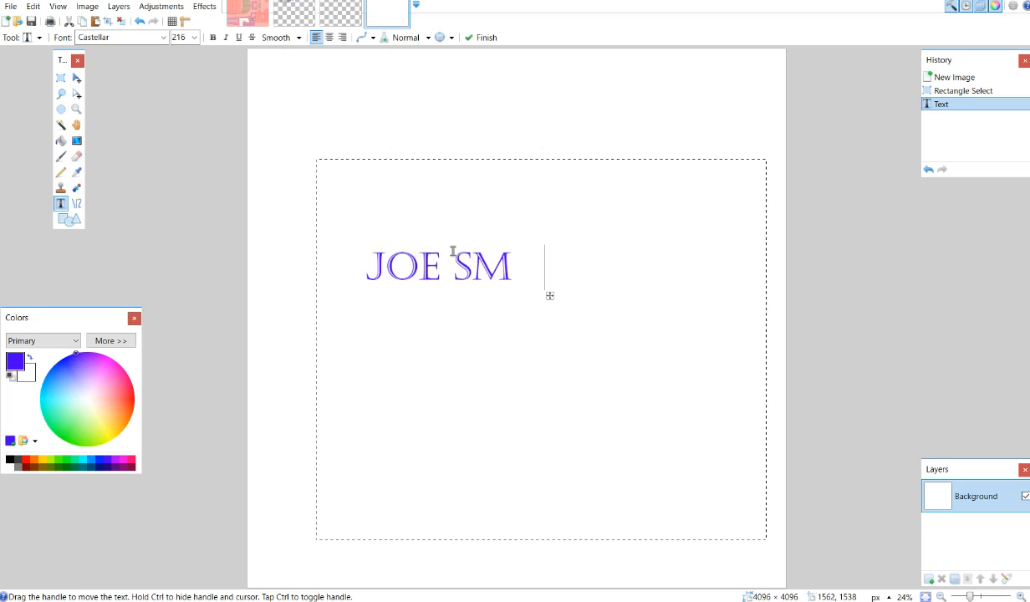
text(OTE TRUCKING)
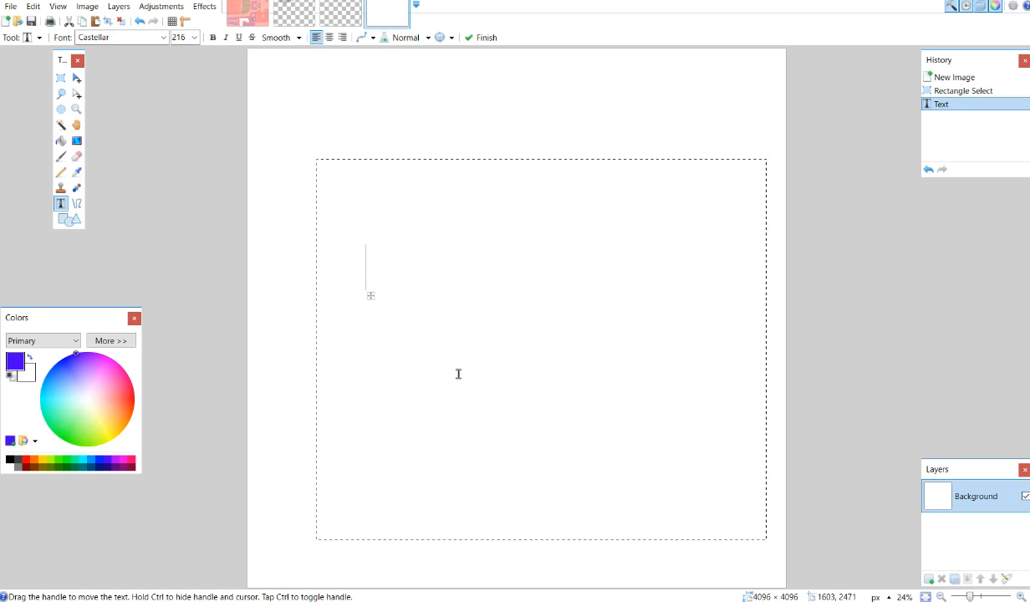
Step: Set the text size to 144 and enter the trucking company title with the owner's full name in capitals
click(194, 37)
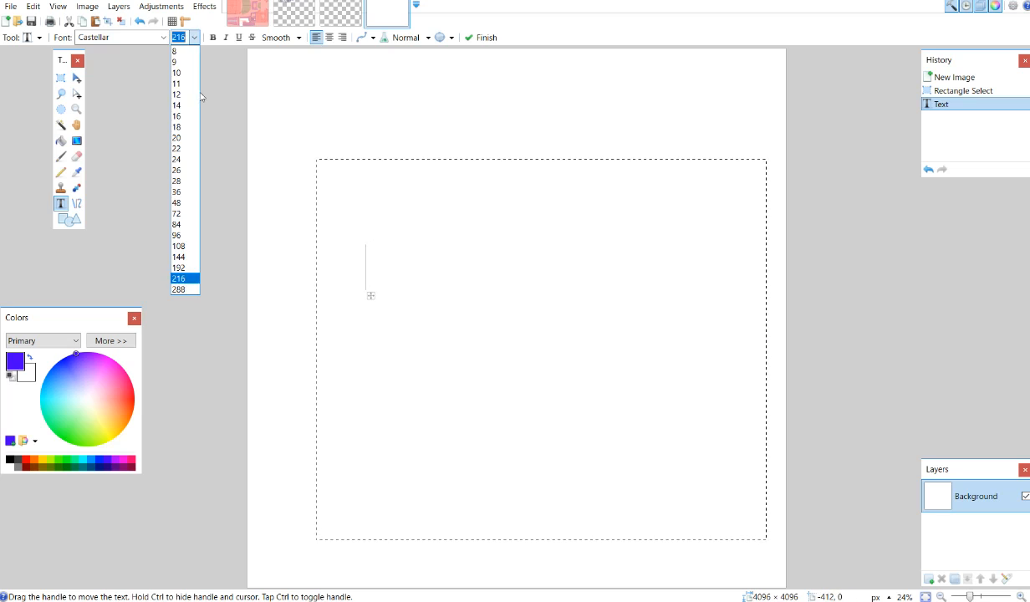
click(179, 202)
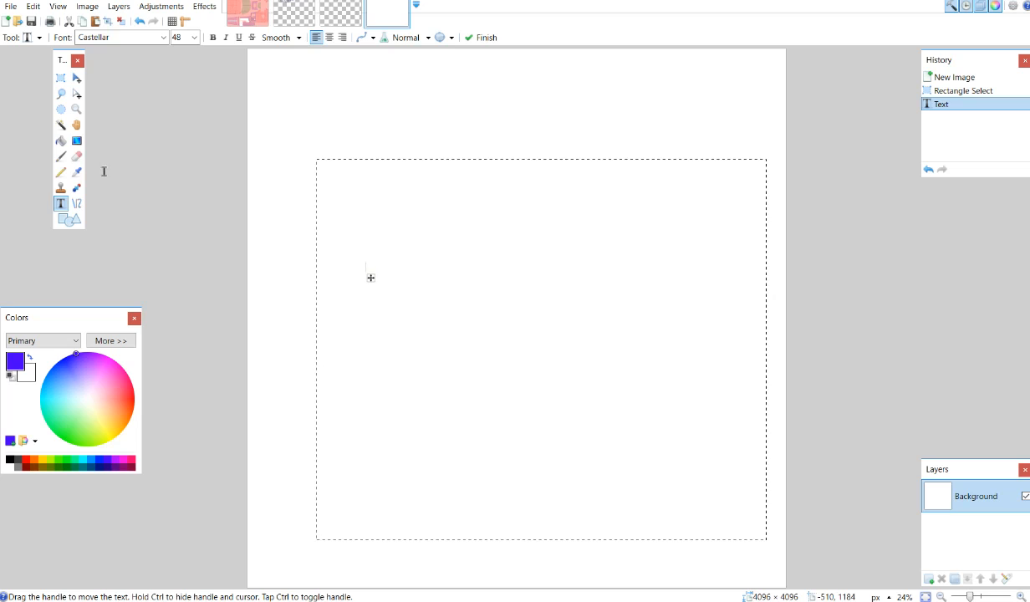
click(189, 36)
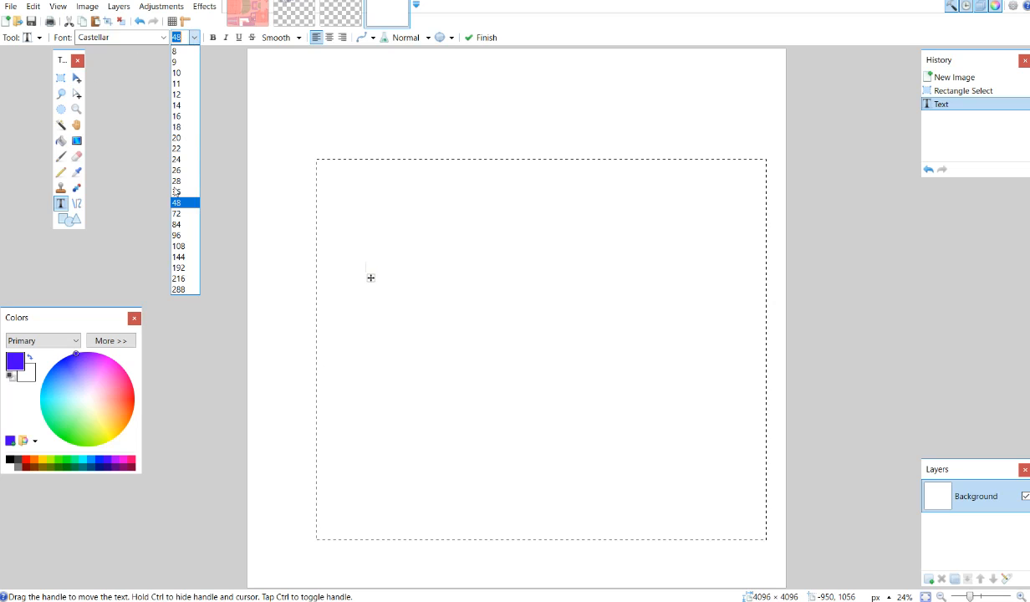
click(173, 257)
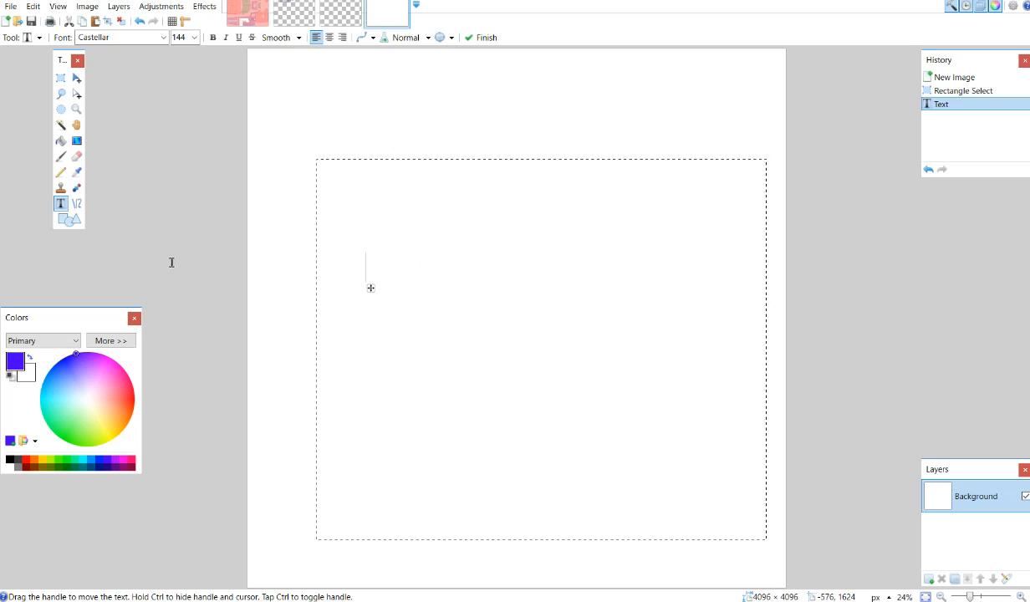
text(JOE SMOTE )
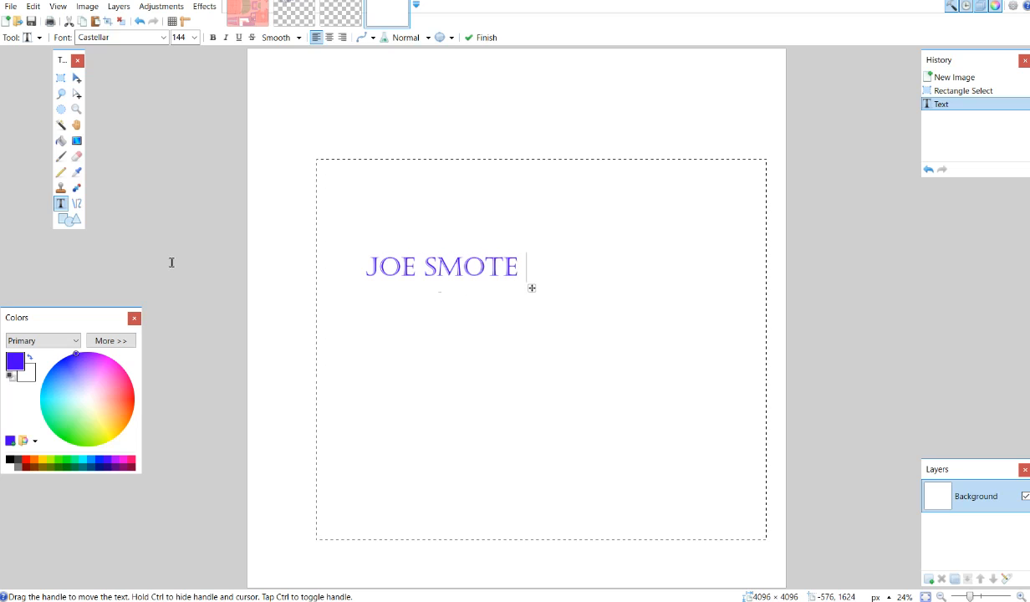
text(TRUCKING)
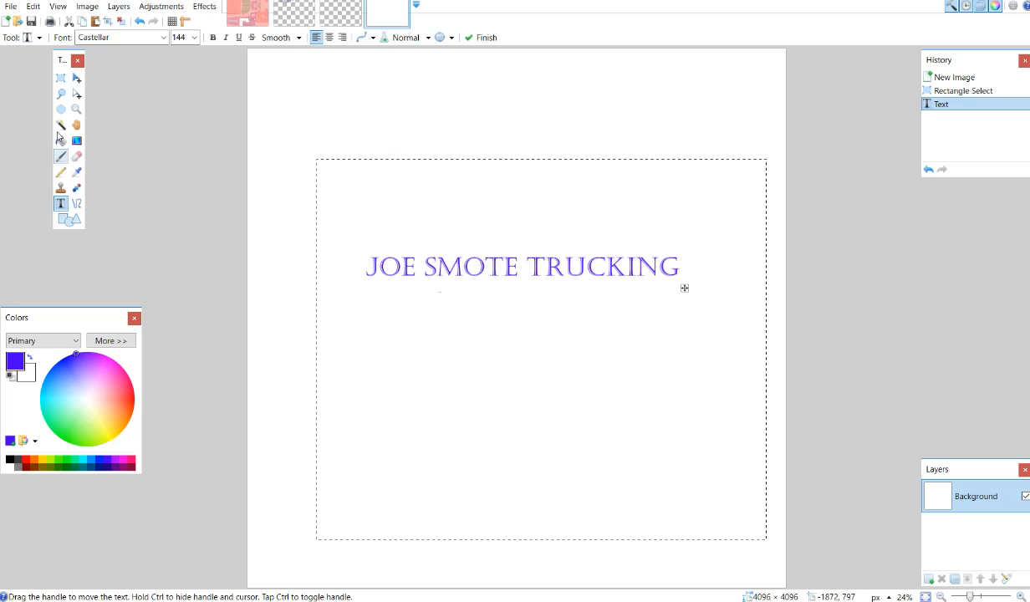
Step: Select the white background around the title with the Magic Wand and erase it to transparency
click(60, 125)
click(361, 204)
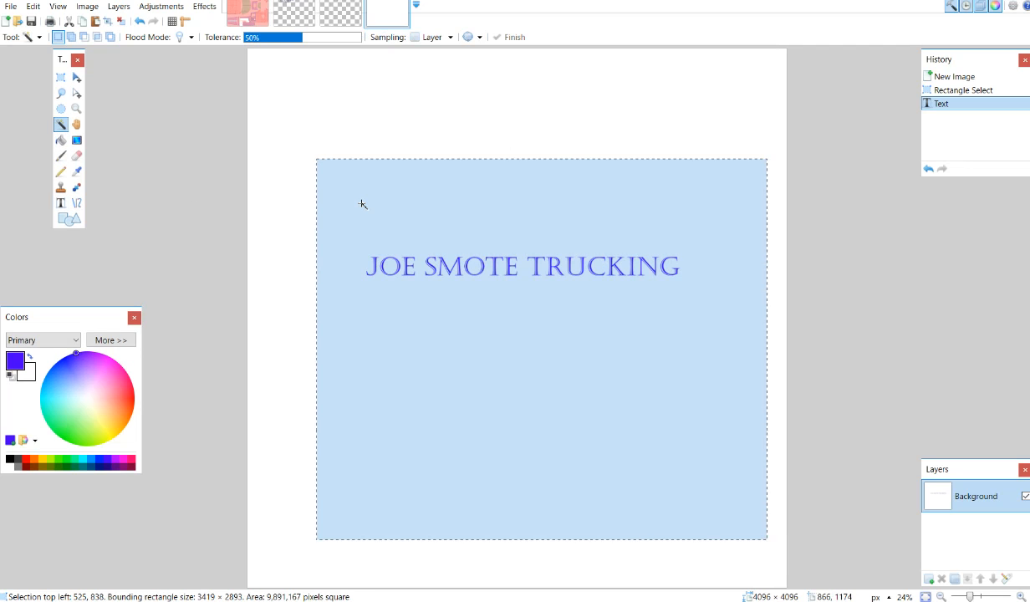
click(361, 205)
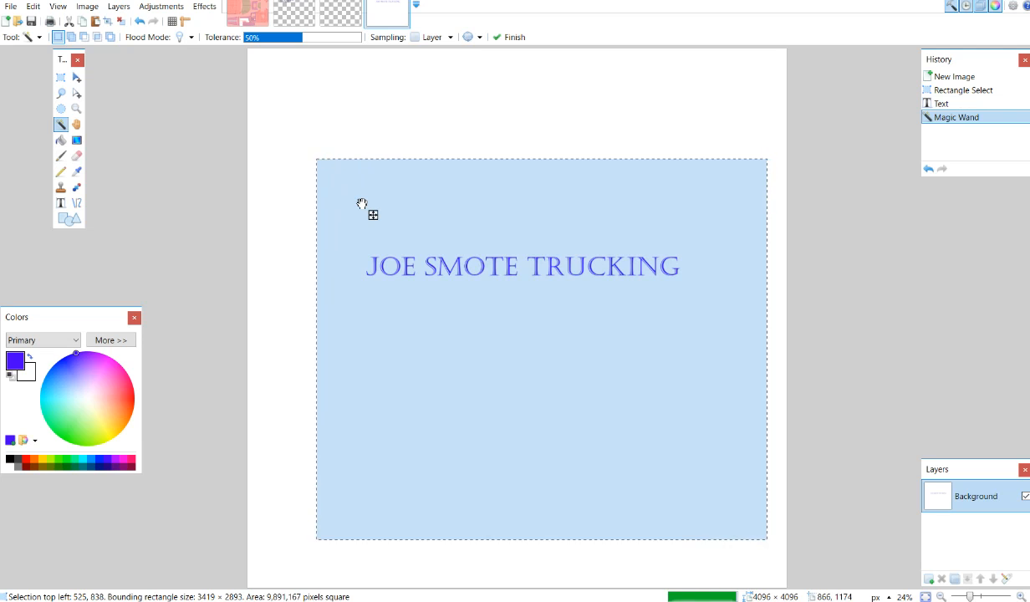
click(361, 203)
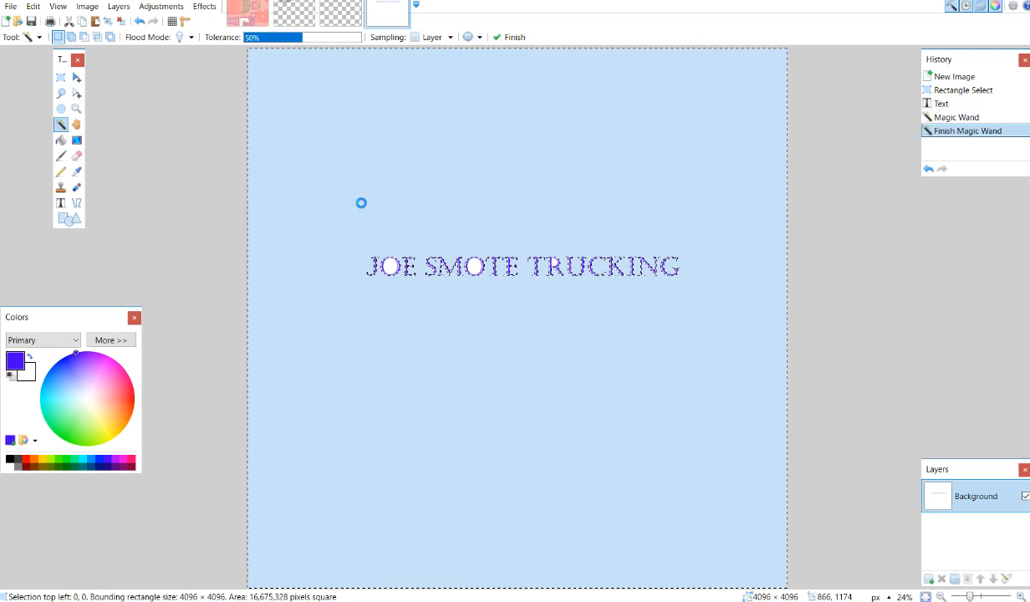
key(Delete)
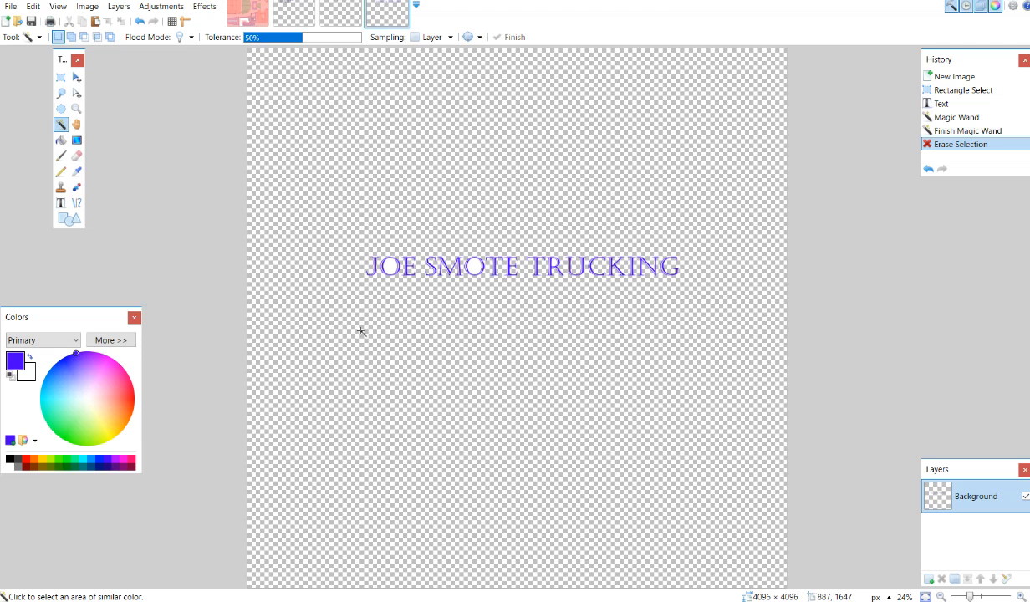
Step: Erase the white areas enclosed by both letters O and the letter R of the title
click(391, 265)
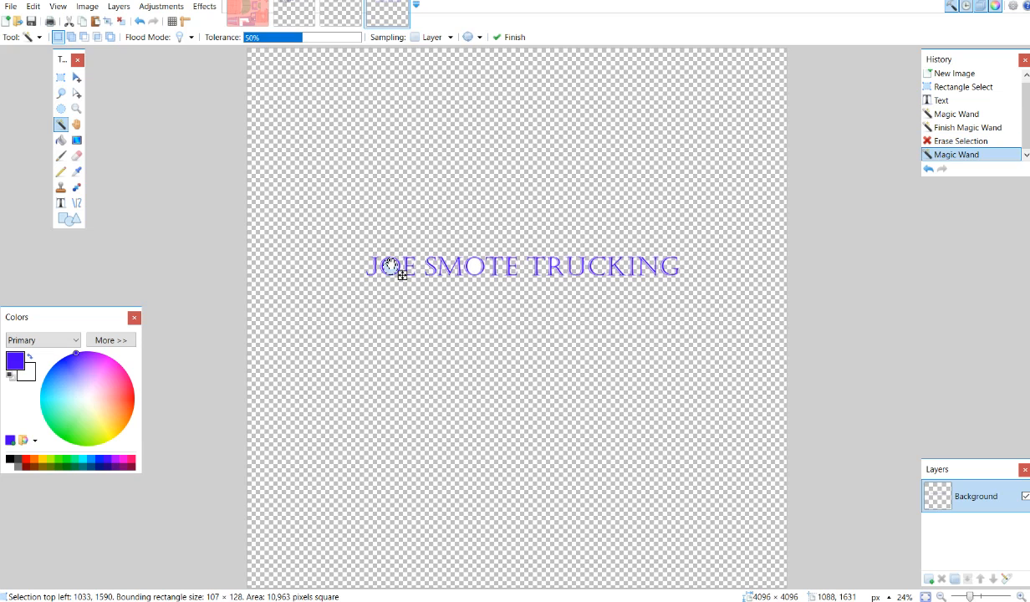
key(Delete)
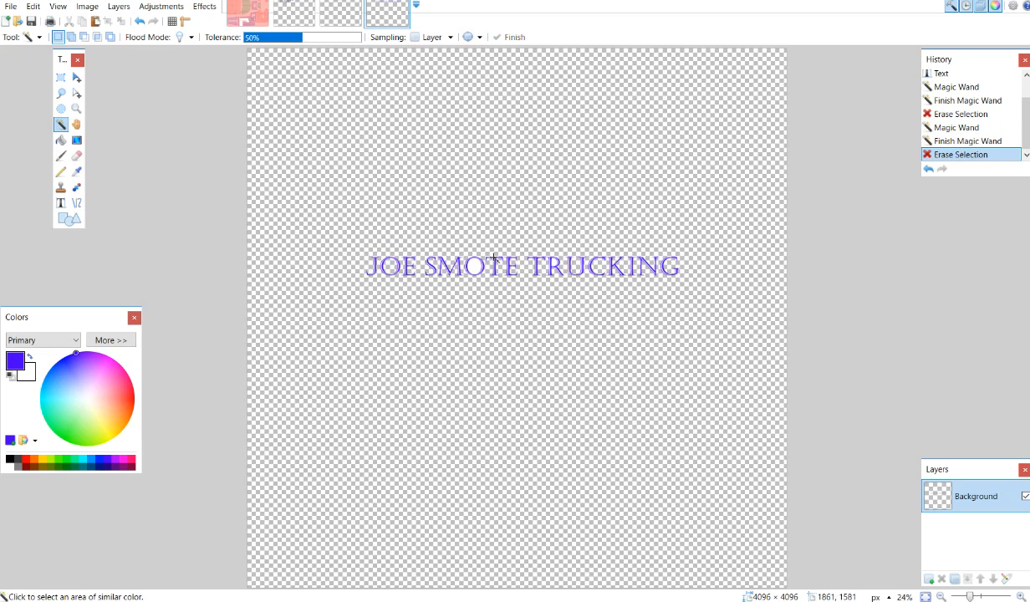
click(482, 273)
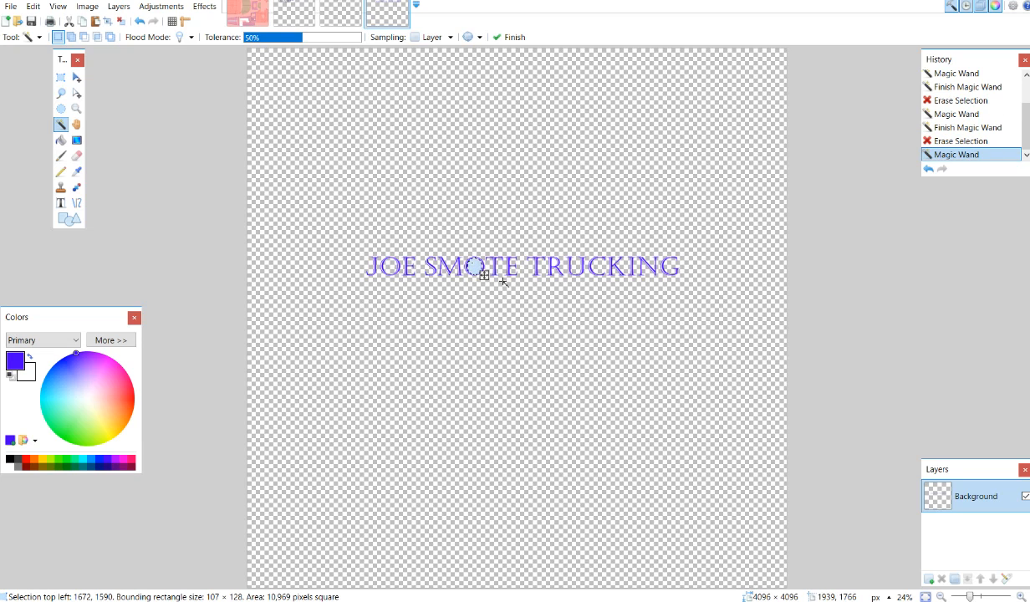
key(Delete)
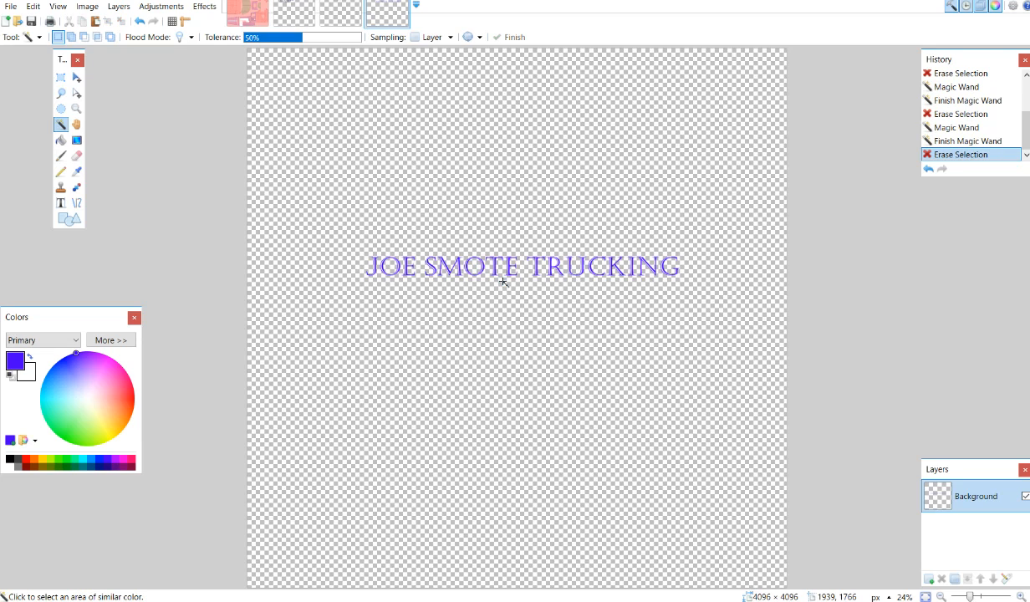
click(555, 262)
key(Delete)
Step: Copy a rectangular area of about 2614 × 457 px around the title and paste it onto Layer 3 of the truck template
click(61, 77)
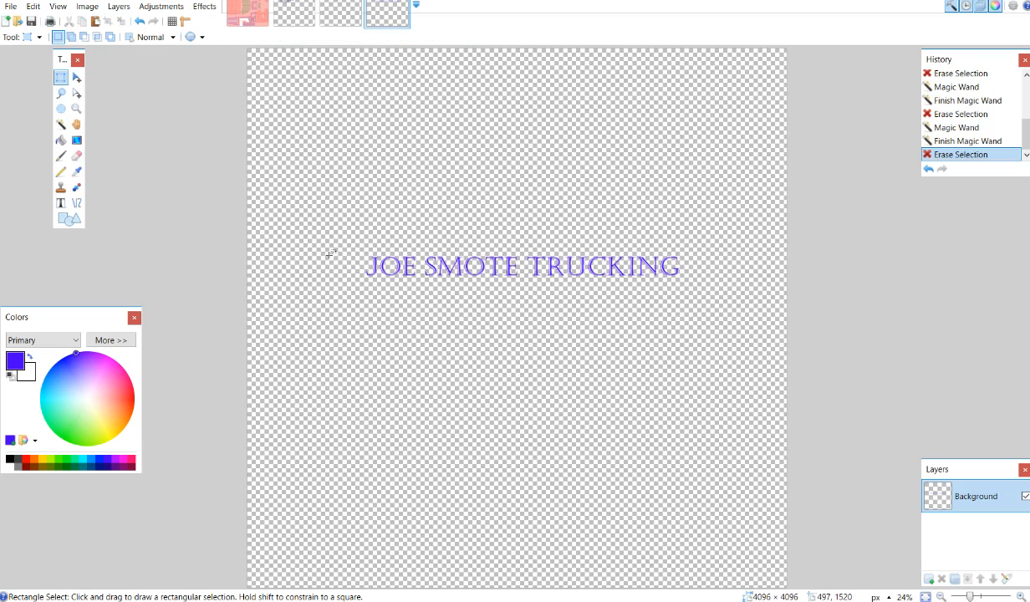
drag(341, 248, 686, 309)
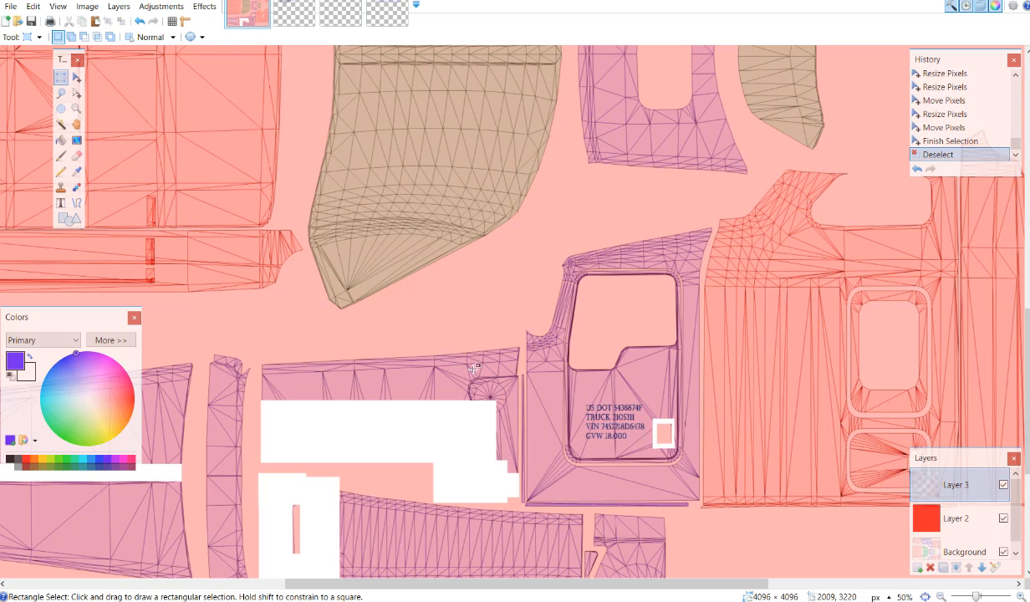
key(ctrl+v)
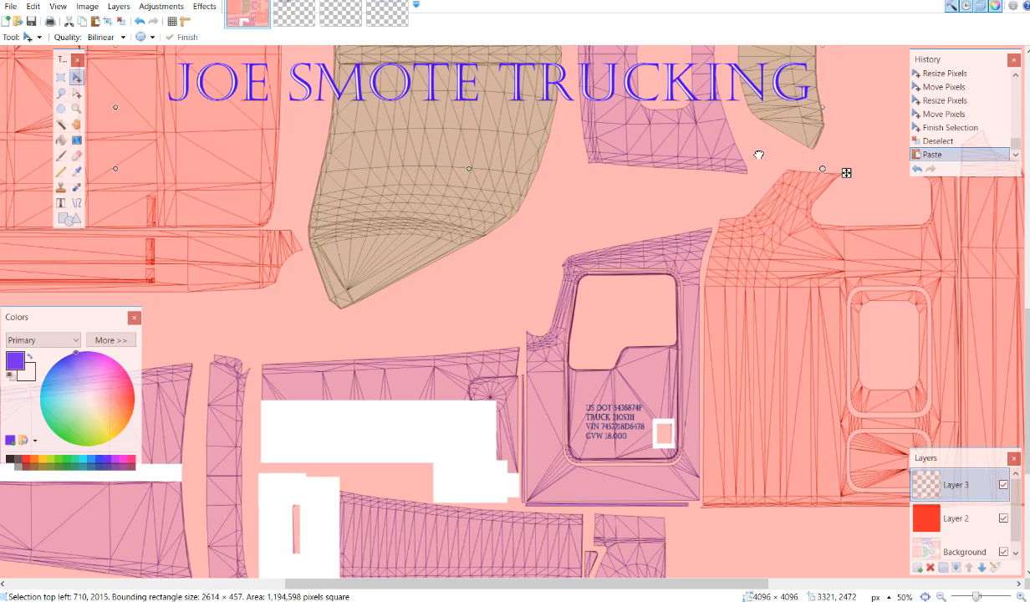
Step: Scale the pasted title down to about 330 × 133 px and move it onto the truck door
drag(675, 166, 384, 140)
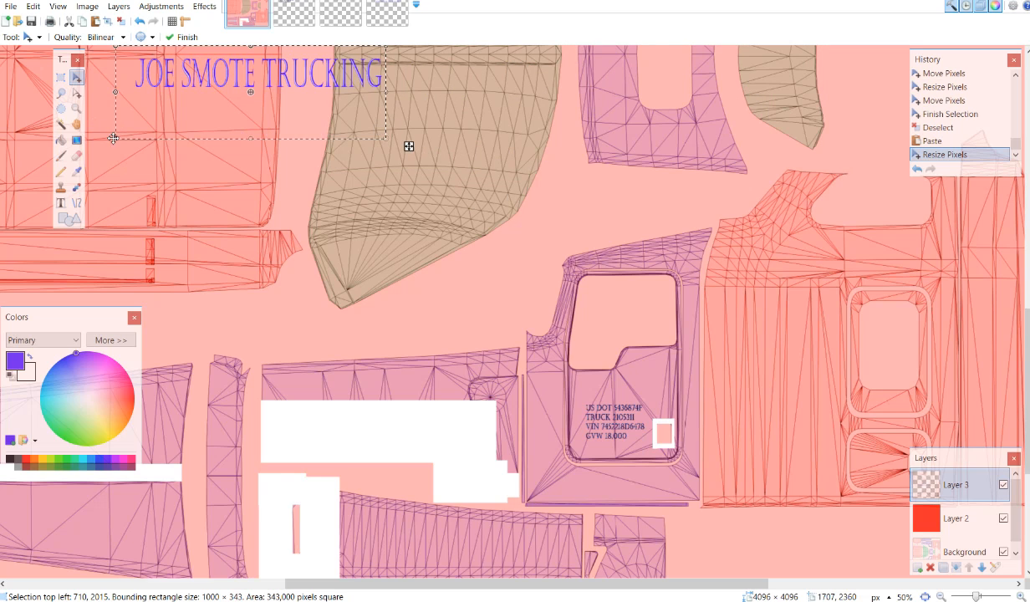
drag(115, 141, 176, 104)
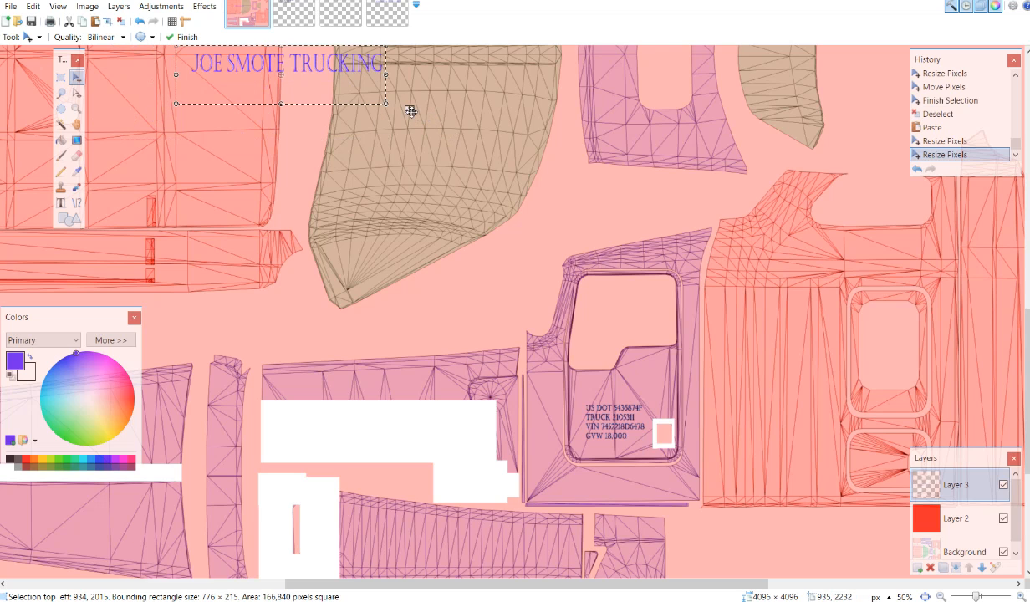
key(Return)
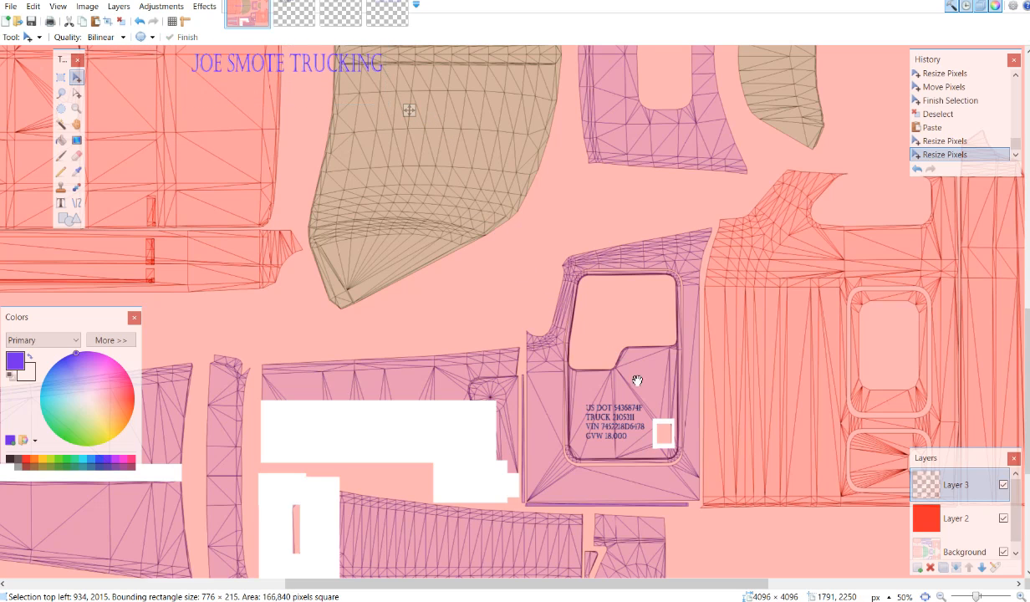
drag(671, 397, 700, 374)
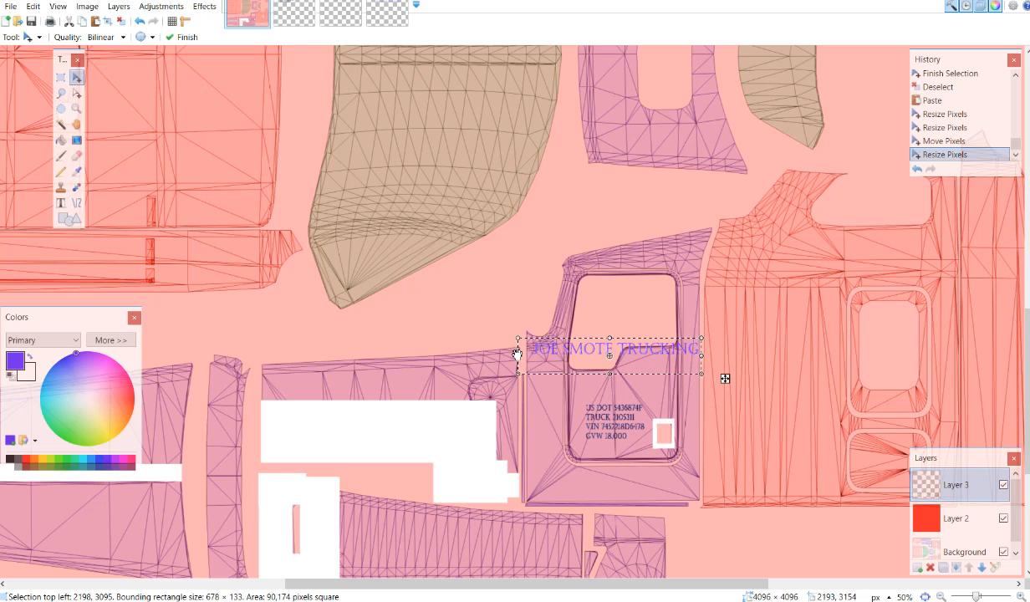
drag(518, 354, 582, 362)
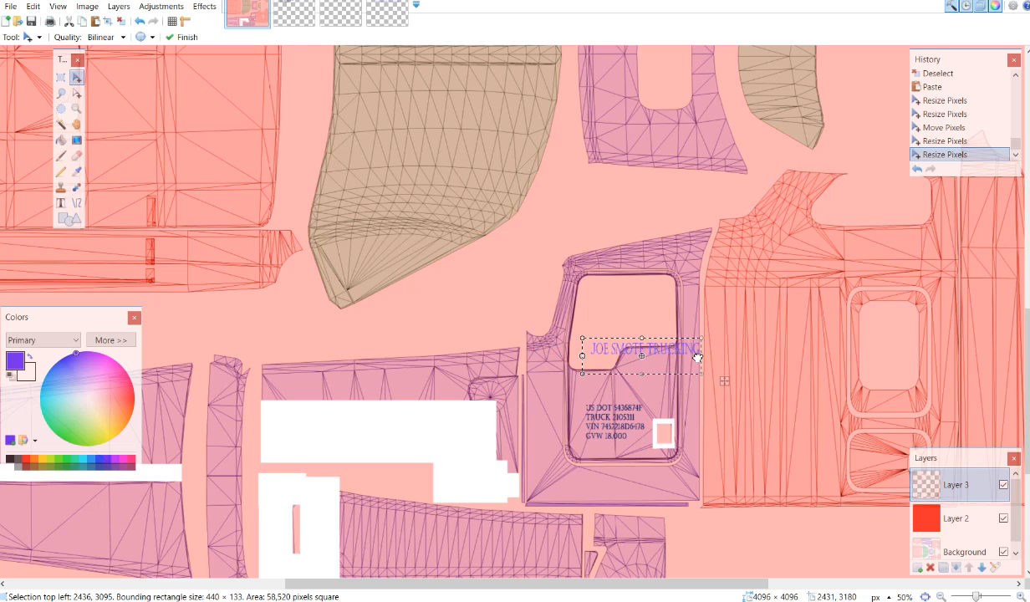
drag(697, 356, 669, 389)
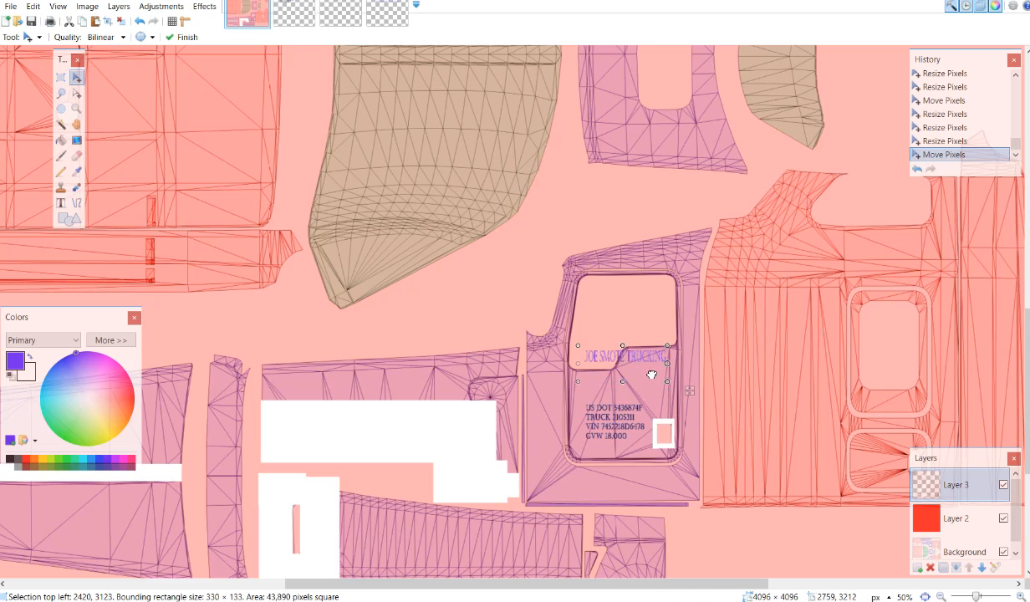
Step: Shrink the title to about 252 × 67 px, place it just above the door's DOT lettering and deselect it
drag(689, 390, 672, 408)
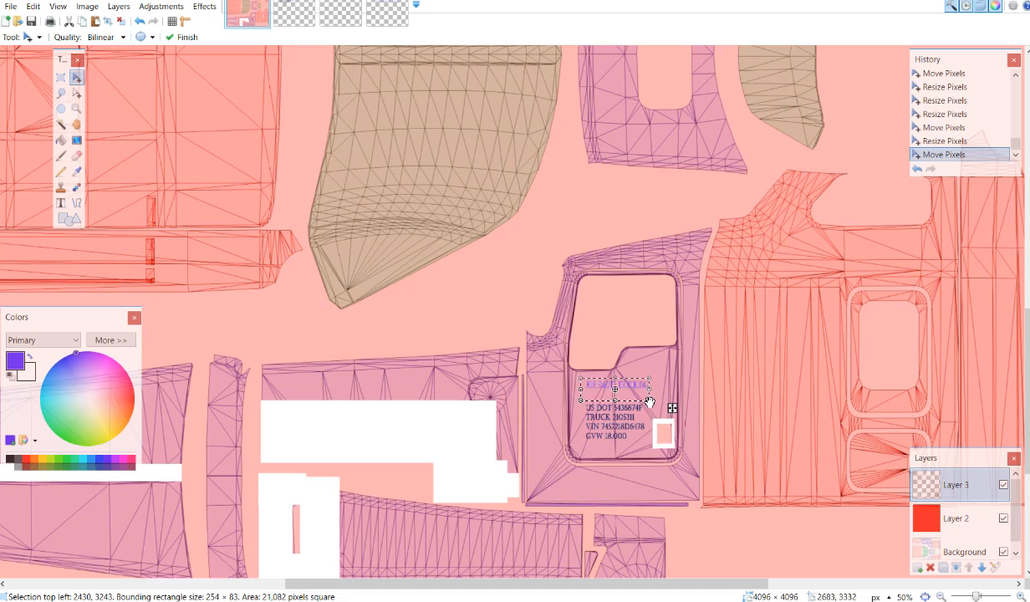
drag(649, 401, 646, 399)
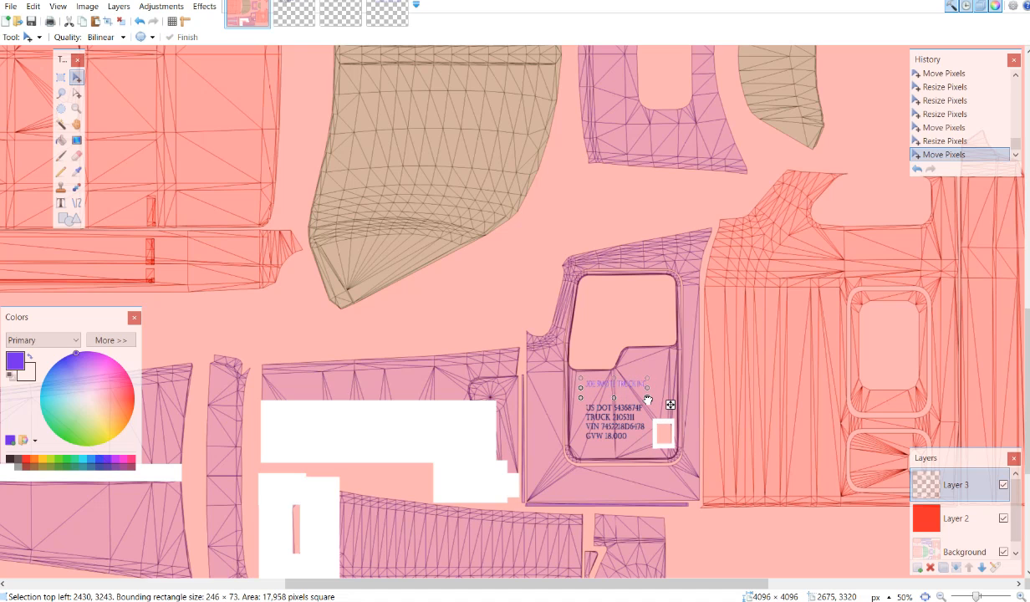
drag(647, 400, 650, 399)
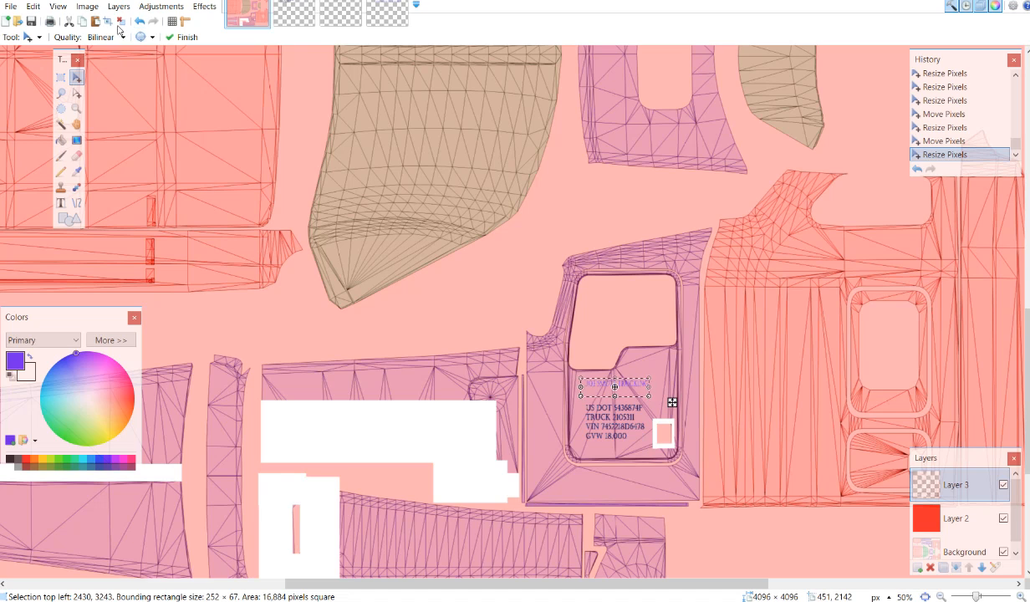
key(ctrl+shift+a)
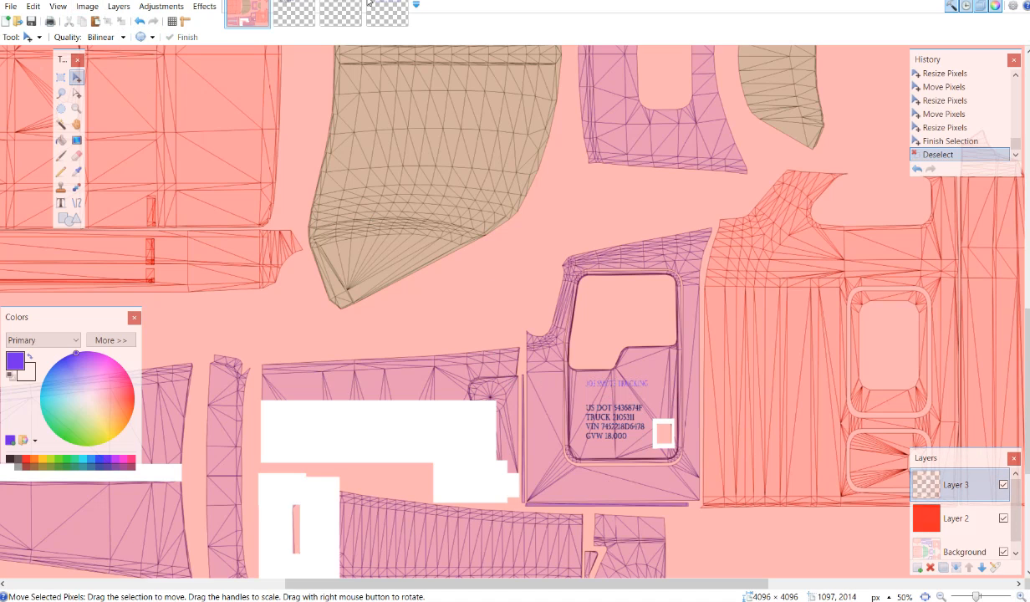
Step: Open the image KW900LOGO from the Pictures folder
click(10, 6)
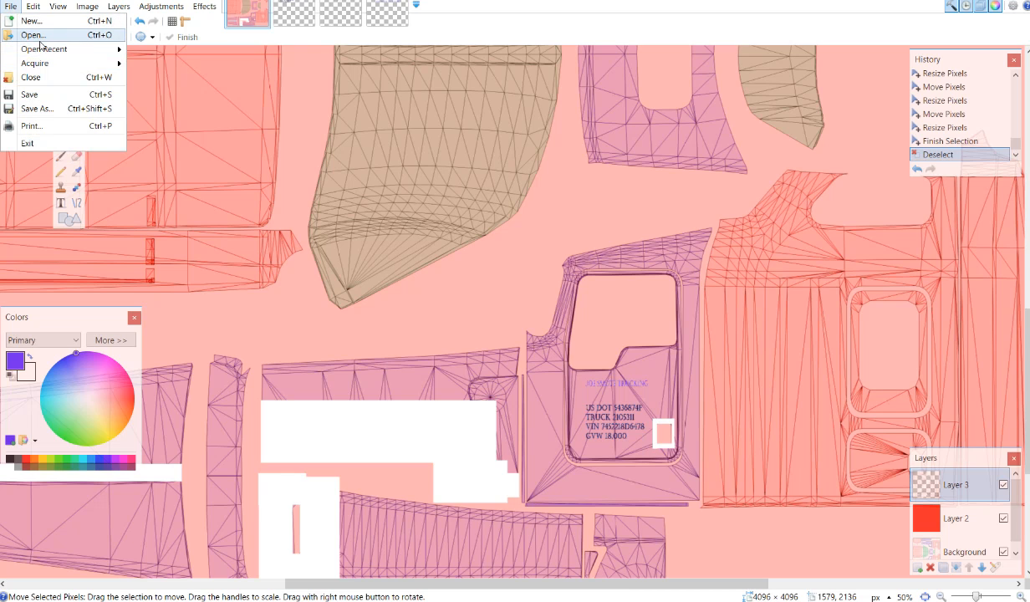
click(33, 35)
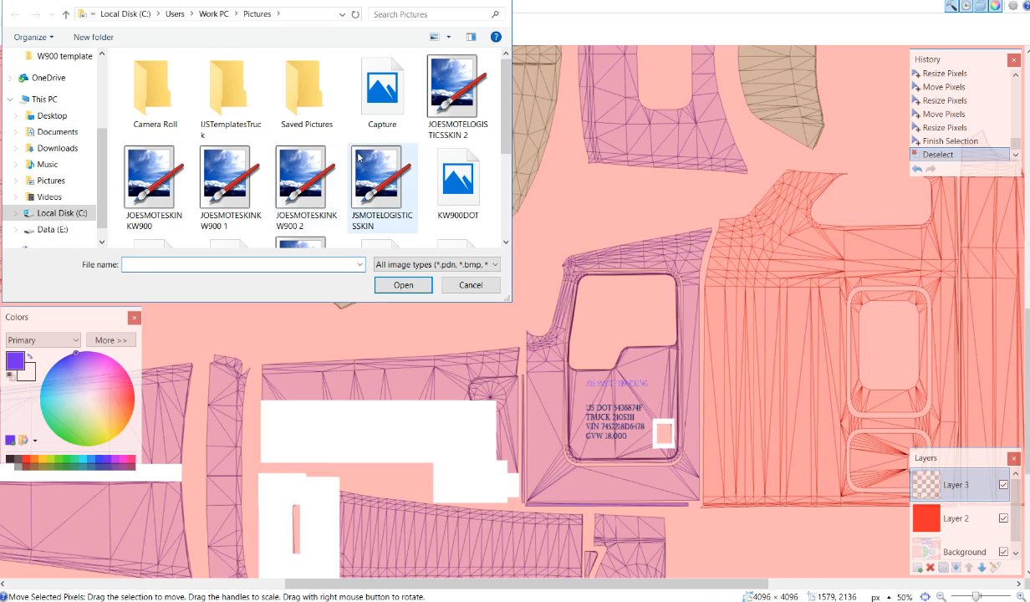
scroll(358, 157, down, 1)
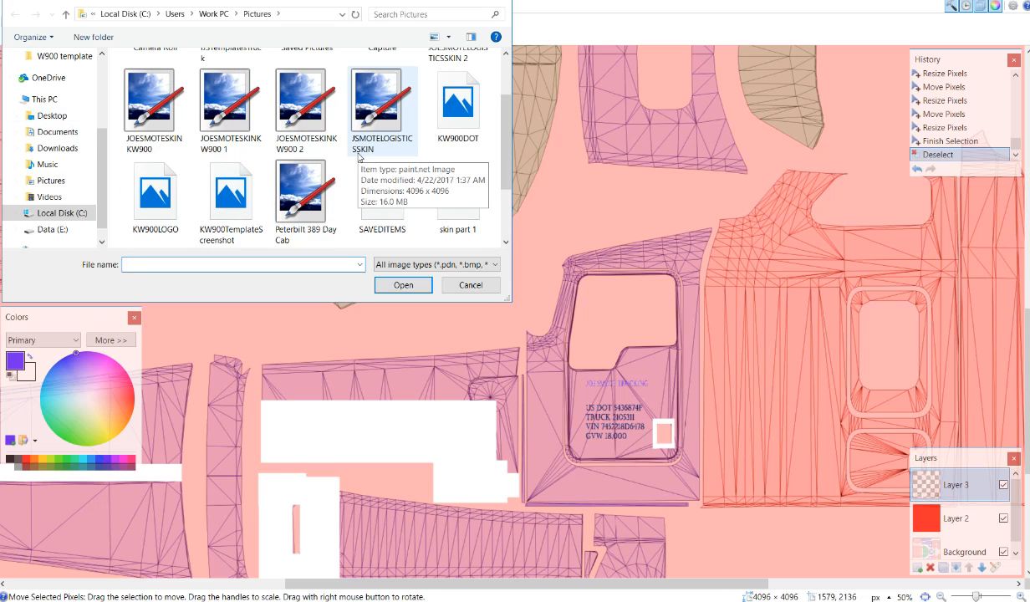
click(144, 195)
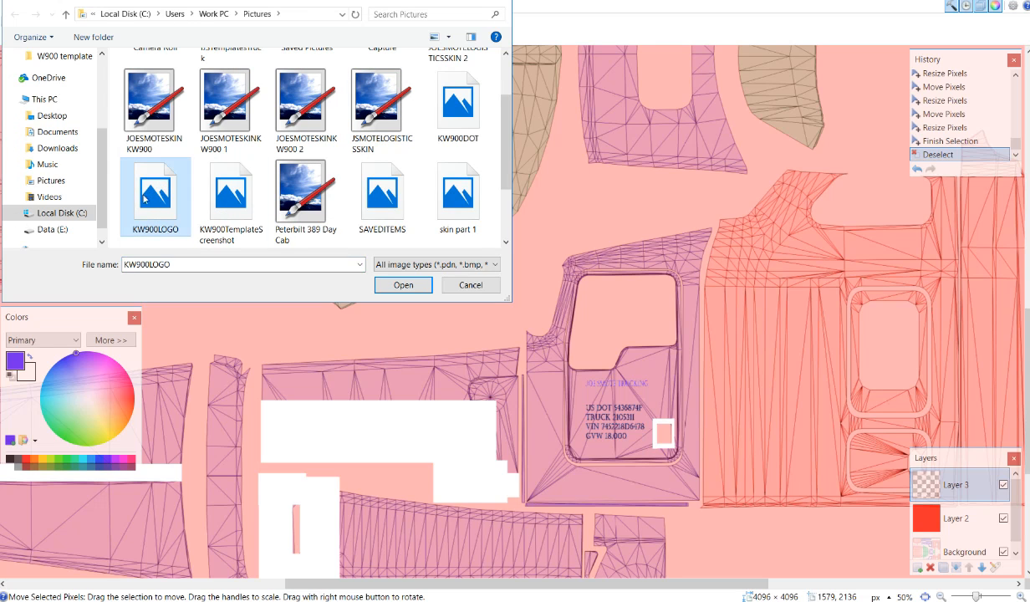
click(403, 285)
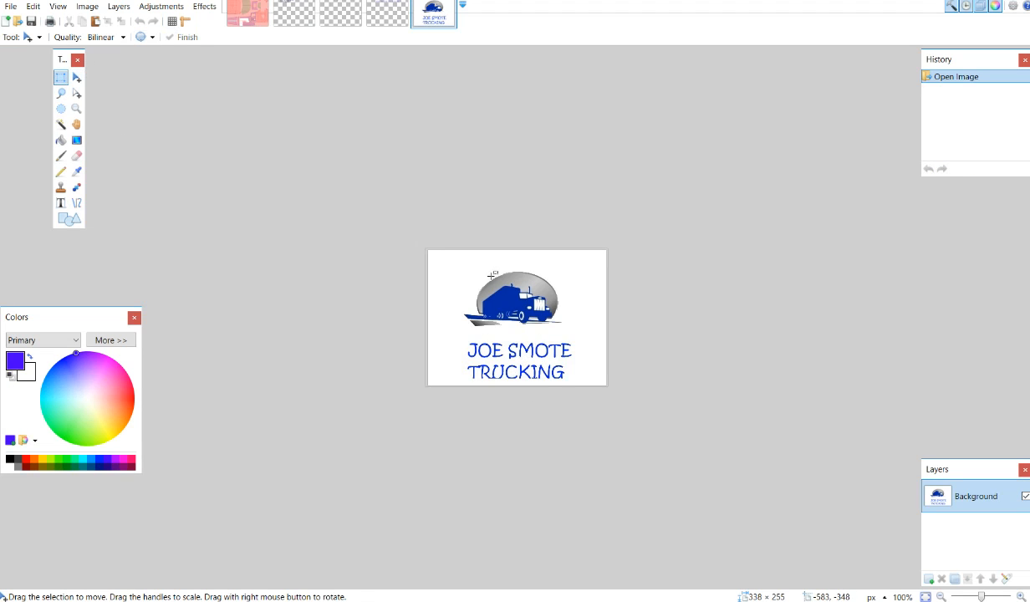
click(62, 78)
drag(449, 266, 312, 282)
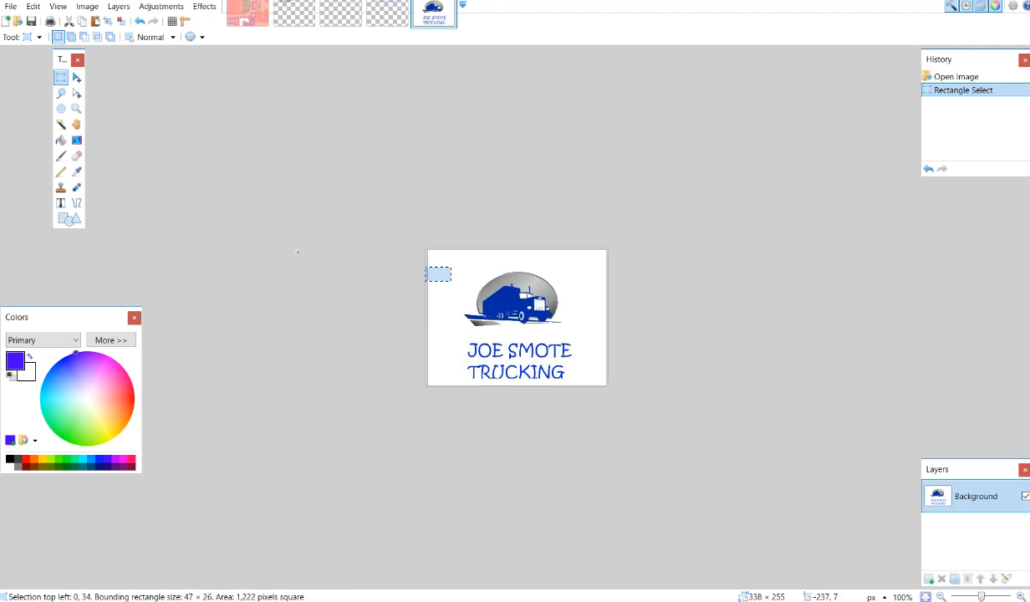
click(303, 253)
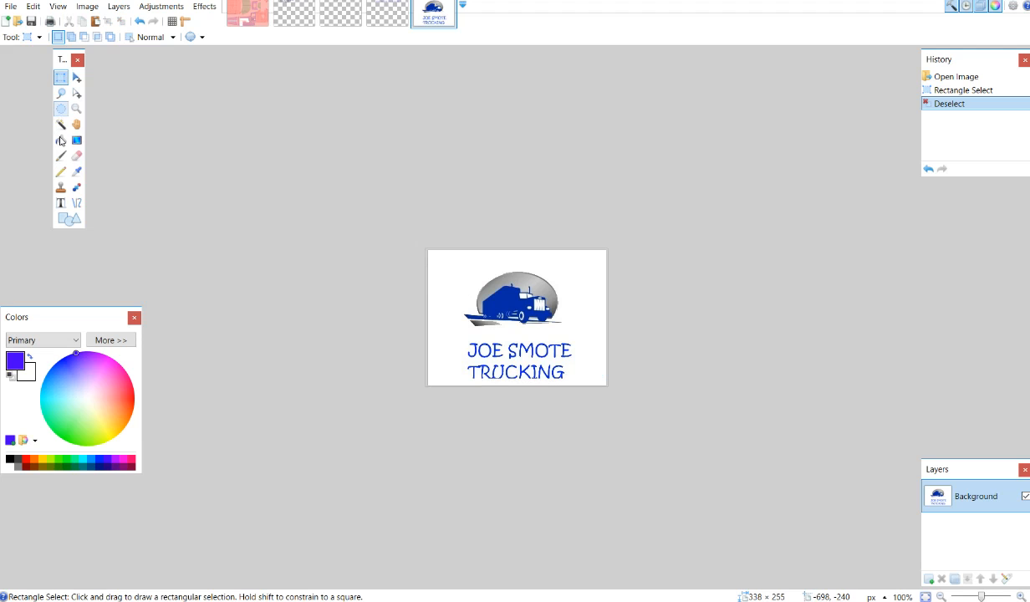
Step: Erase the logo's white background and the white fill inside both letters O with the Magic Wand at 50% tolerance
click(60, 123)
click(455, 281)
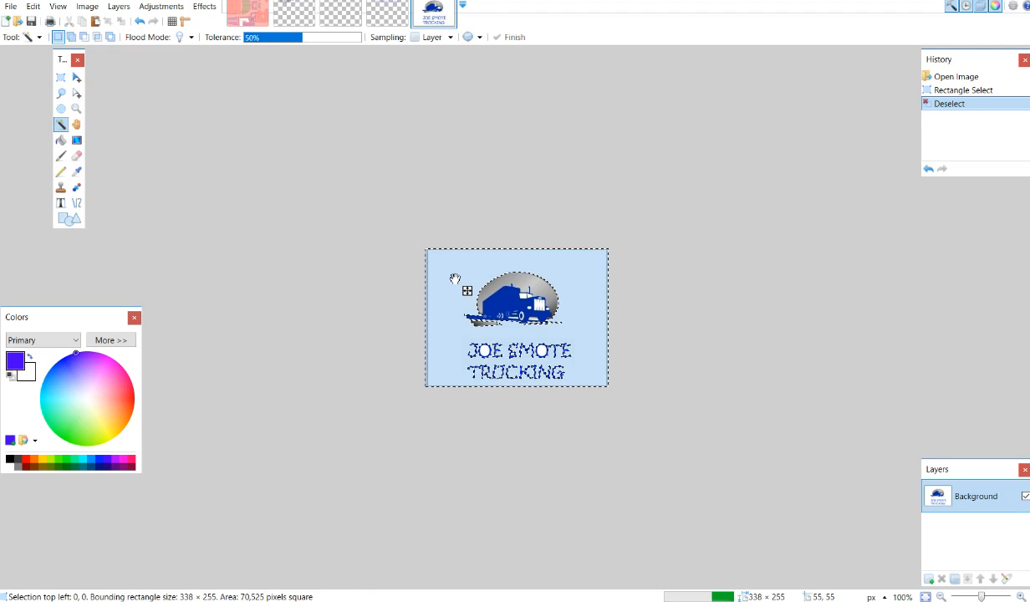
key(Delete)
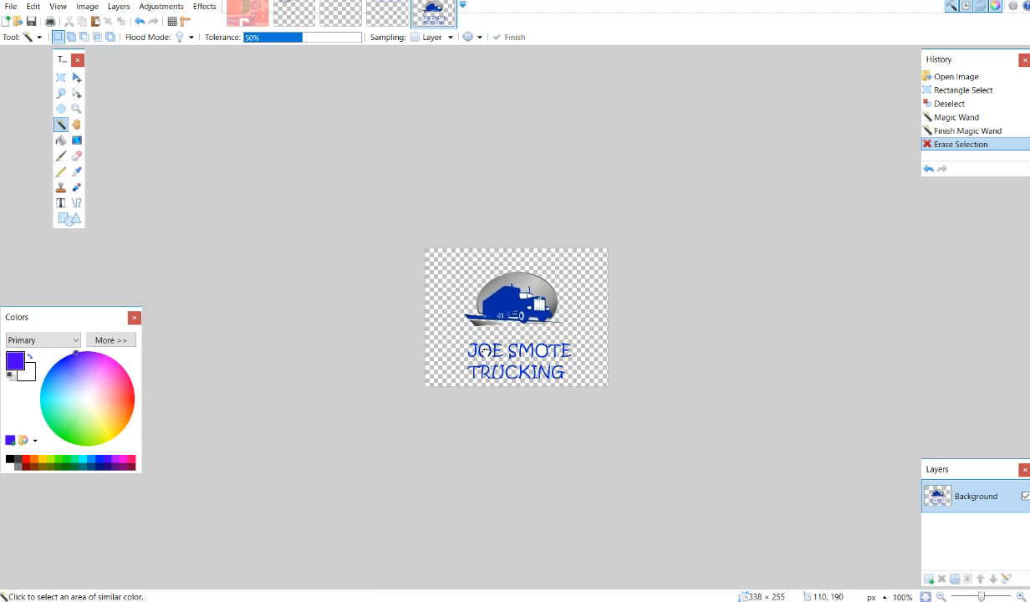
click(484, 351)
key(Delete)
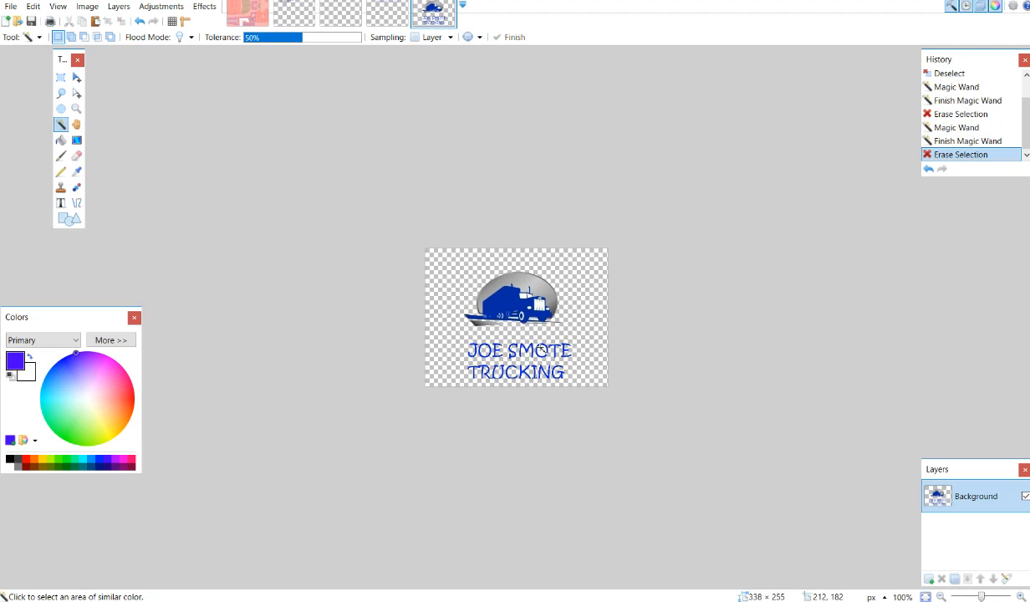
click(543, 351)
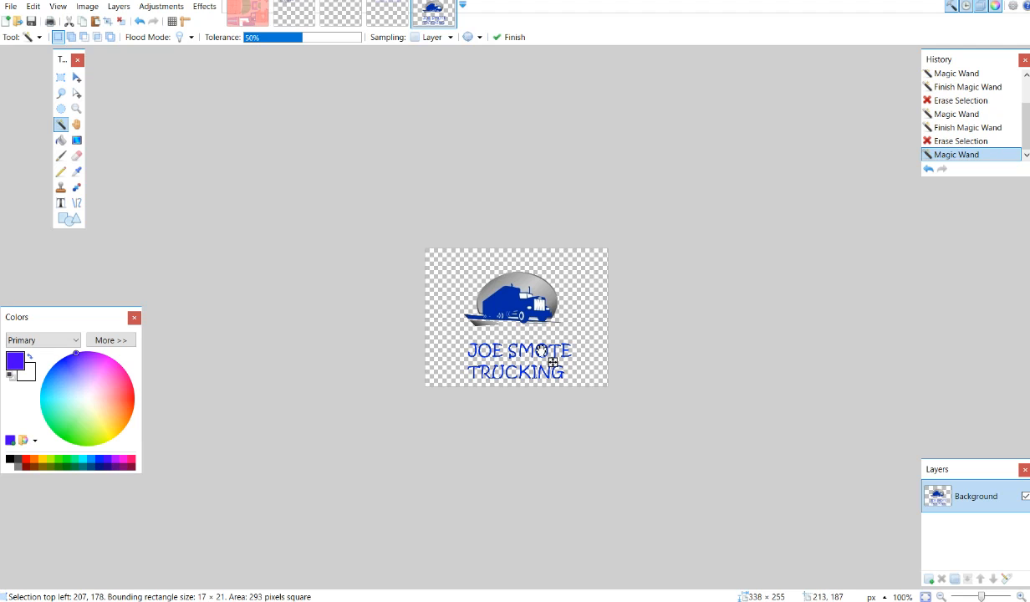
key(Delete)
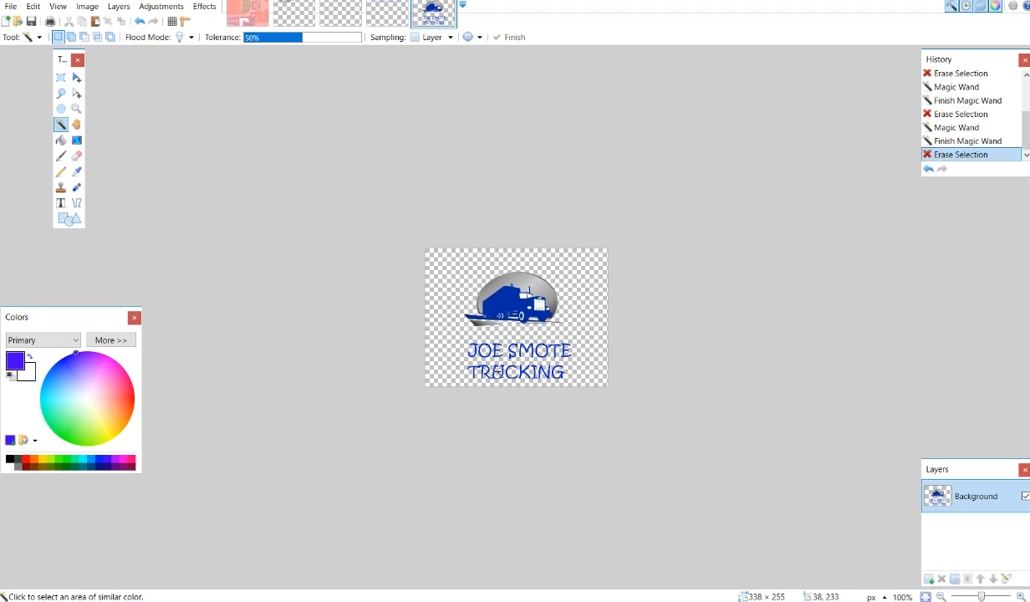
Step: Copy a rectangular area of about 280 × 222 px around the logo and paste it onto Layer 3 of the truck template
click(60, 77)
drag(450, 267, 603, 393)
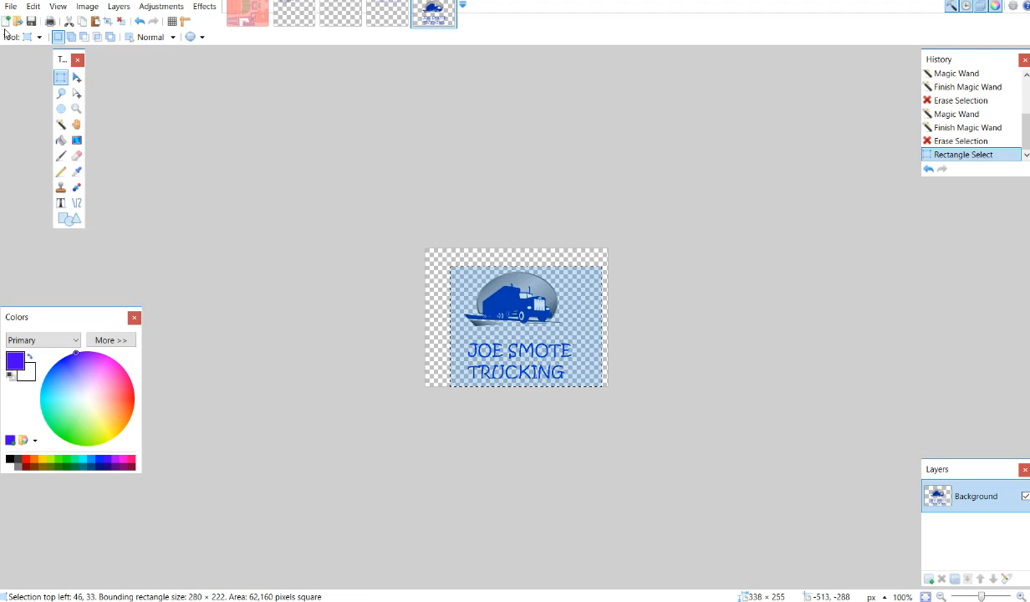
click(256, 20)
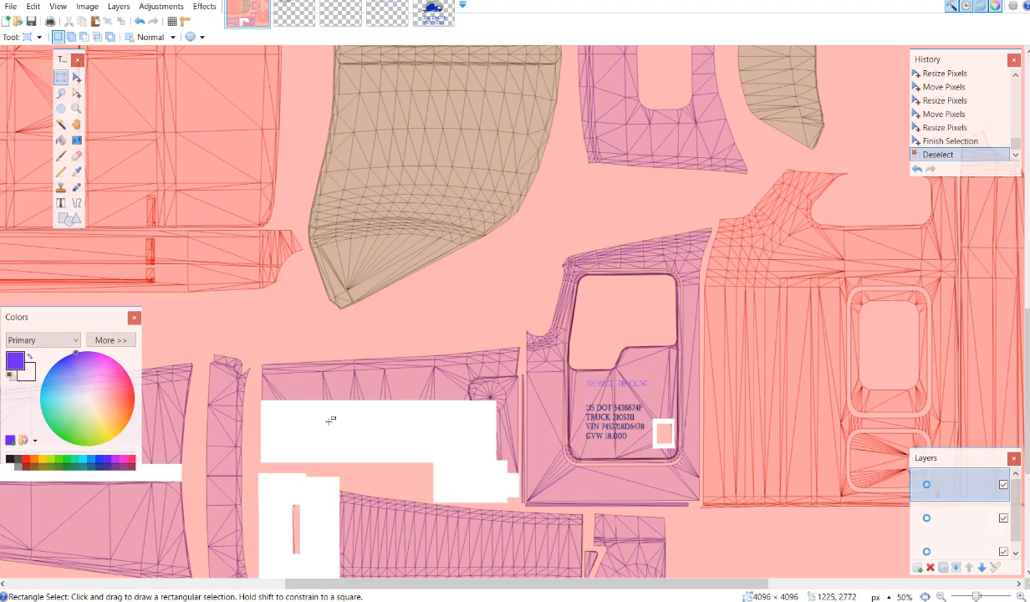
key(ctrl+v)
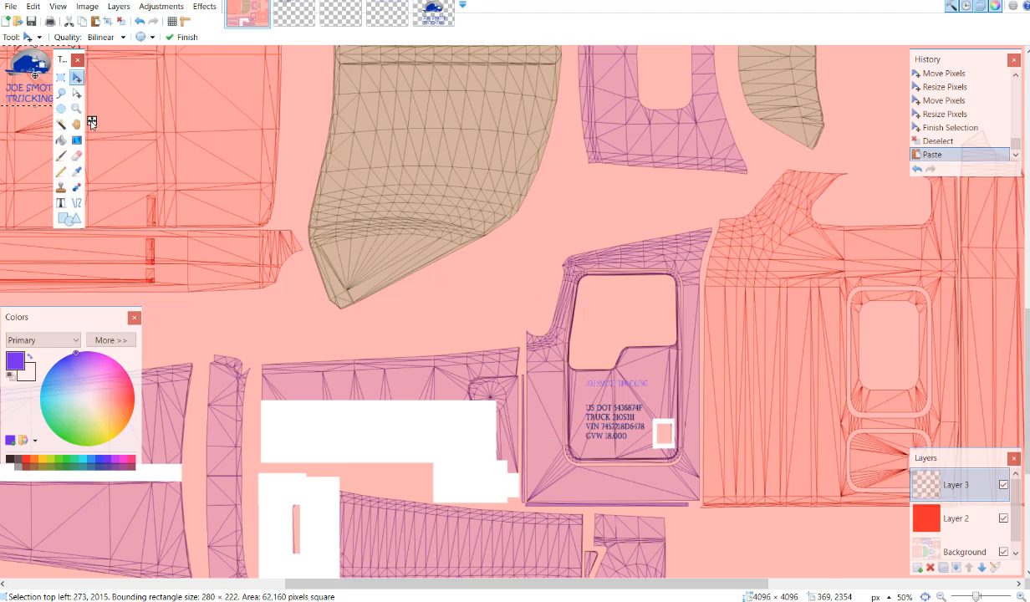
Step: Move the pasted logo onto the cab's side panel between the truck door and the rear window cutouts
drag(91, 122, 310, 268)
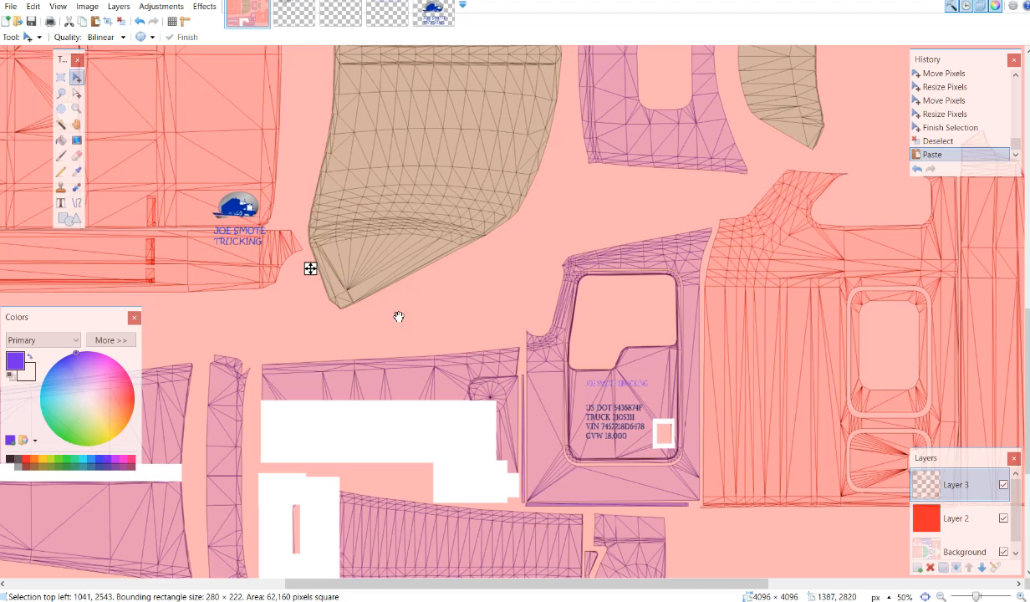
drag(624, 330, 840, 422)
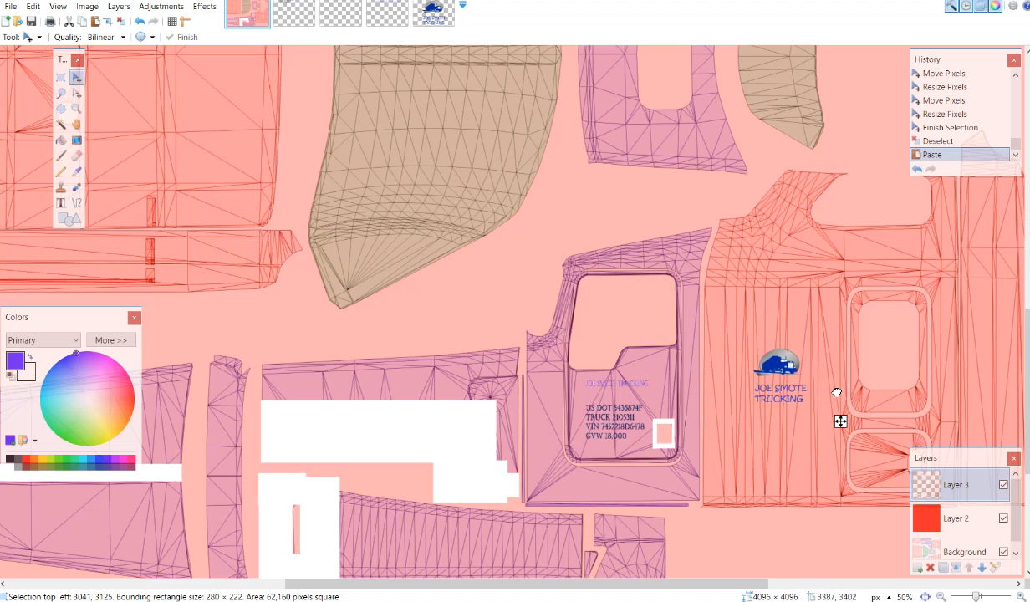
mouse_move(840, 368)
mouse_down()
mouse_move(834, 351)
mouse_move(839, 382)
mouse_up()
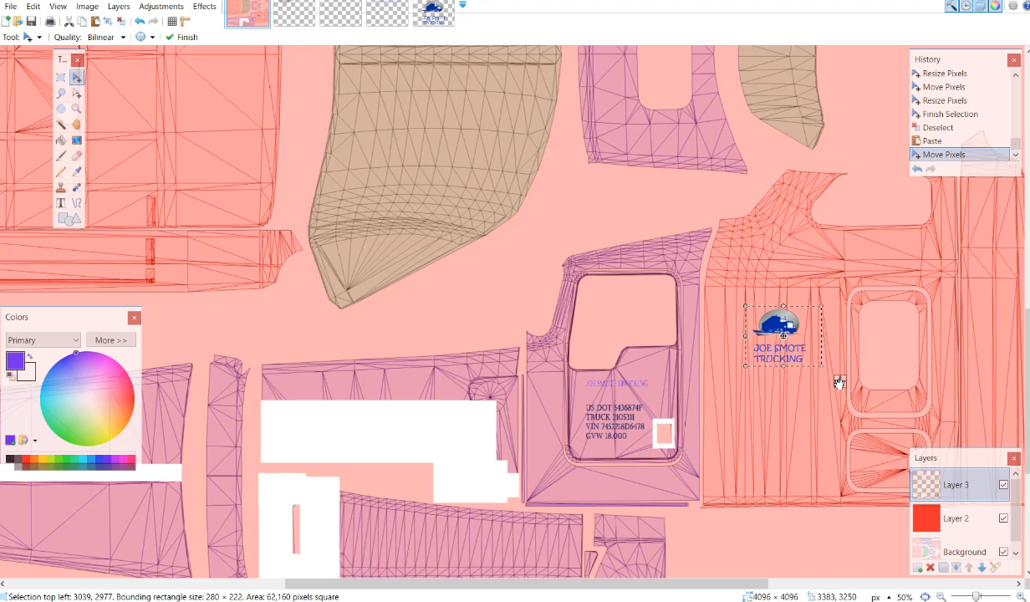
key(Return)
drag(832, 375, 864, 411)
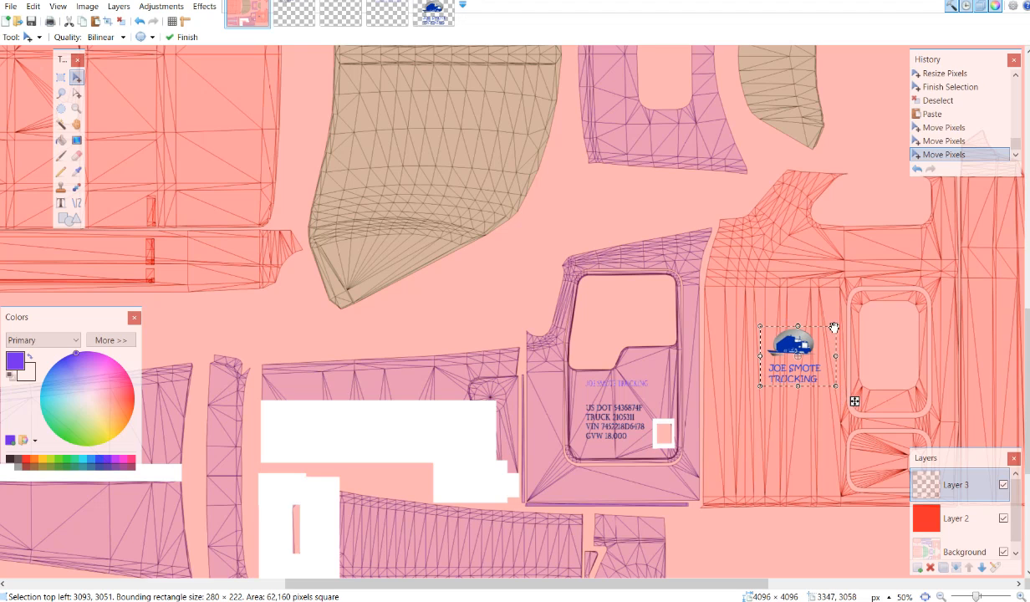
Step: Enlarge the logo to about 304 × 320 px and adjust its vertical position on the side panel
drag(835, 326, 835, 309)
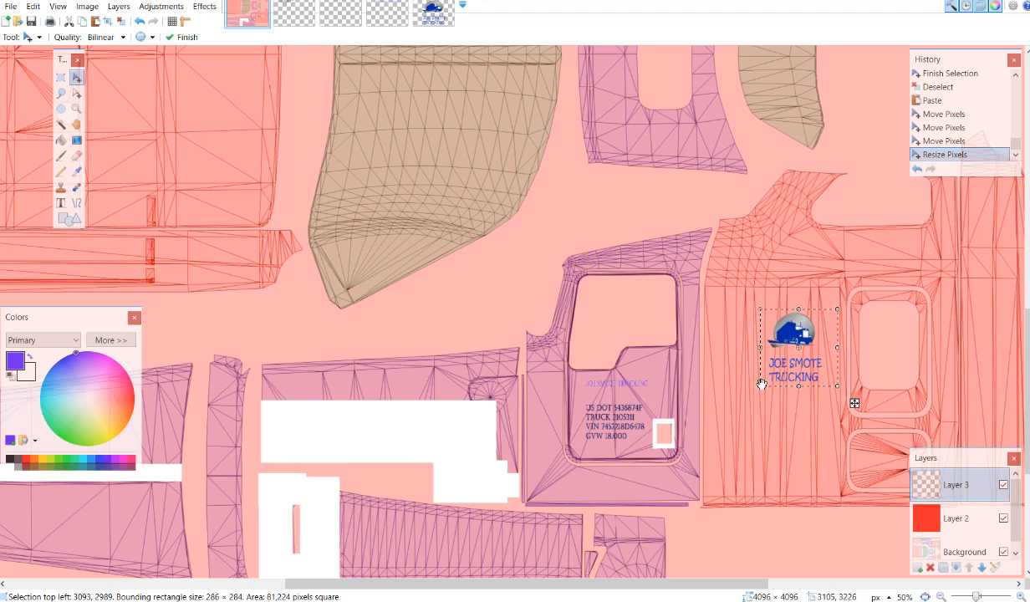
drag(754, 391, 832, 397)
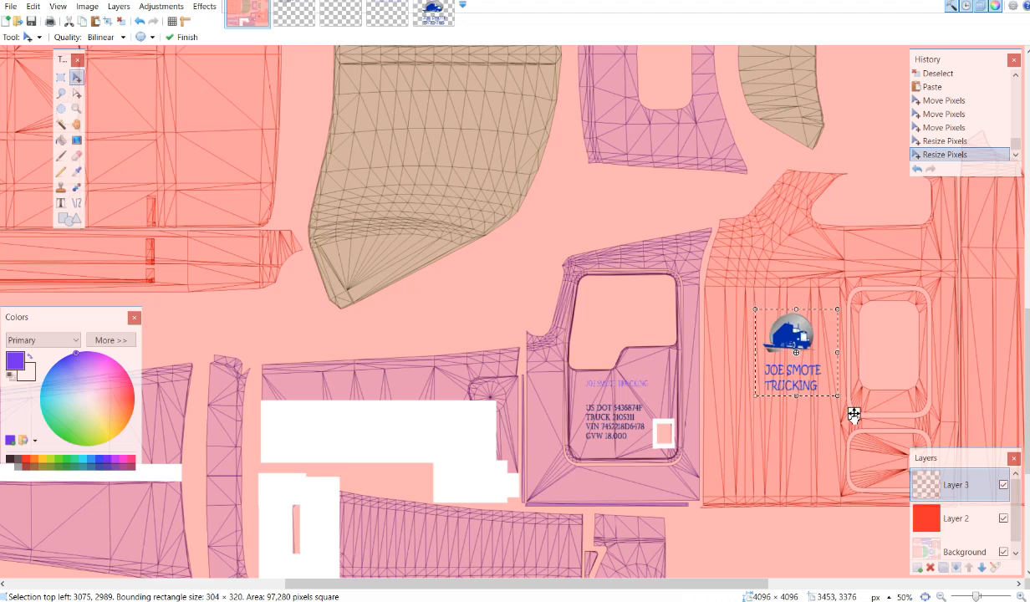
mouse_move(853, 415)
mouse_down()
mouse_move(861, 430)
mouse_move(851, 439)
mouse_move(854, 396)
mouse_up()
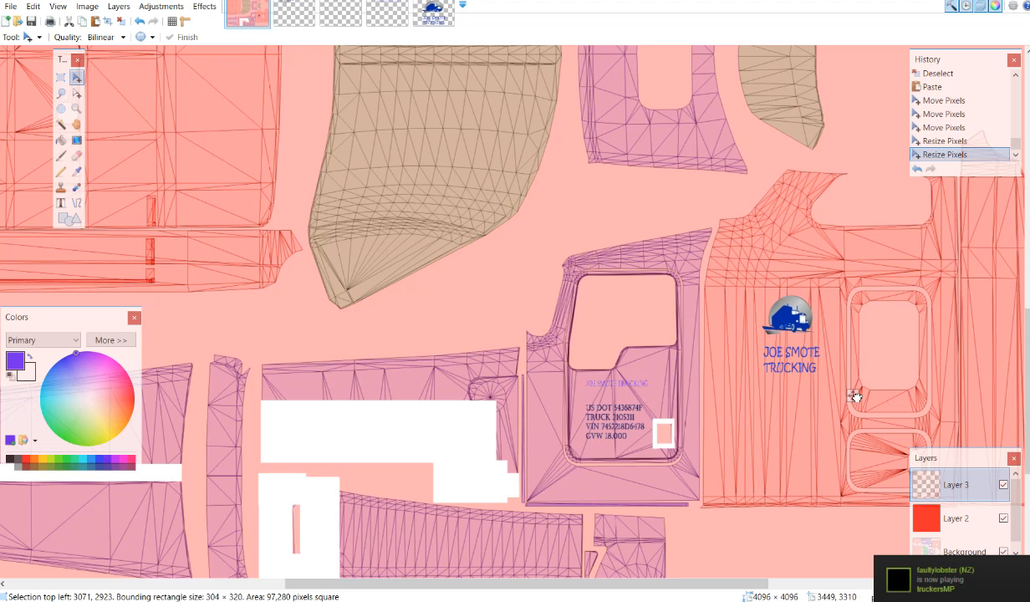
drag(852, 397, 855, 397)
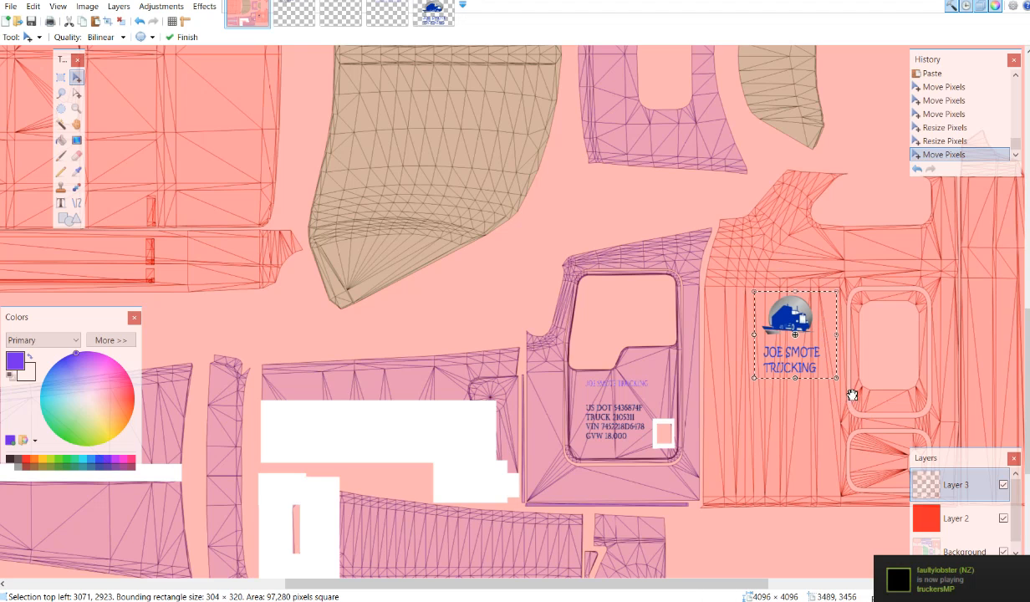
drag(853, 395, 854, 428)
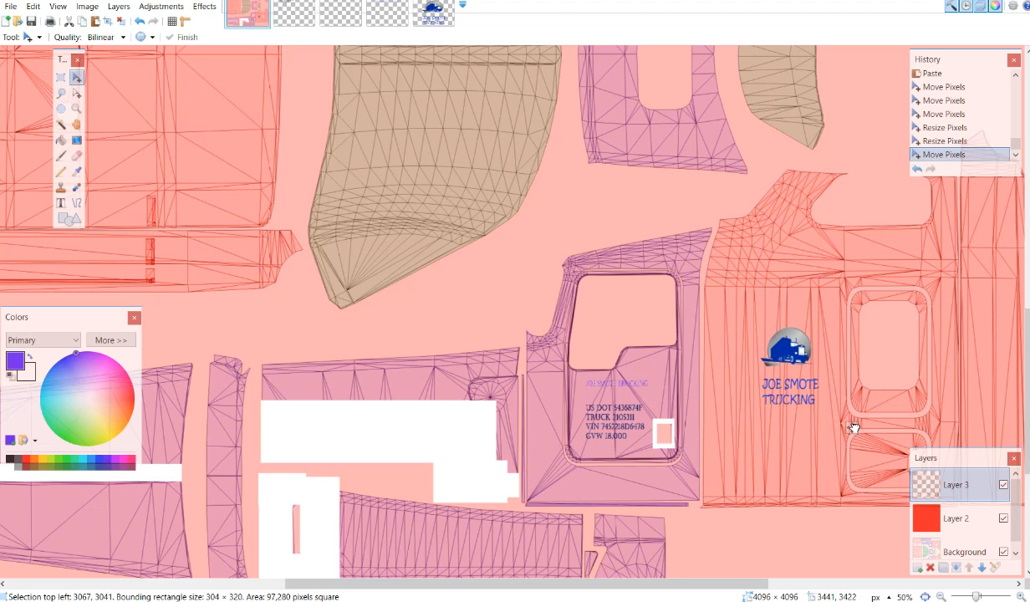
drag(851, 428, 851, 427)
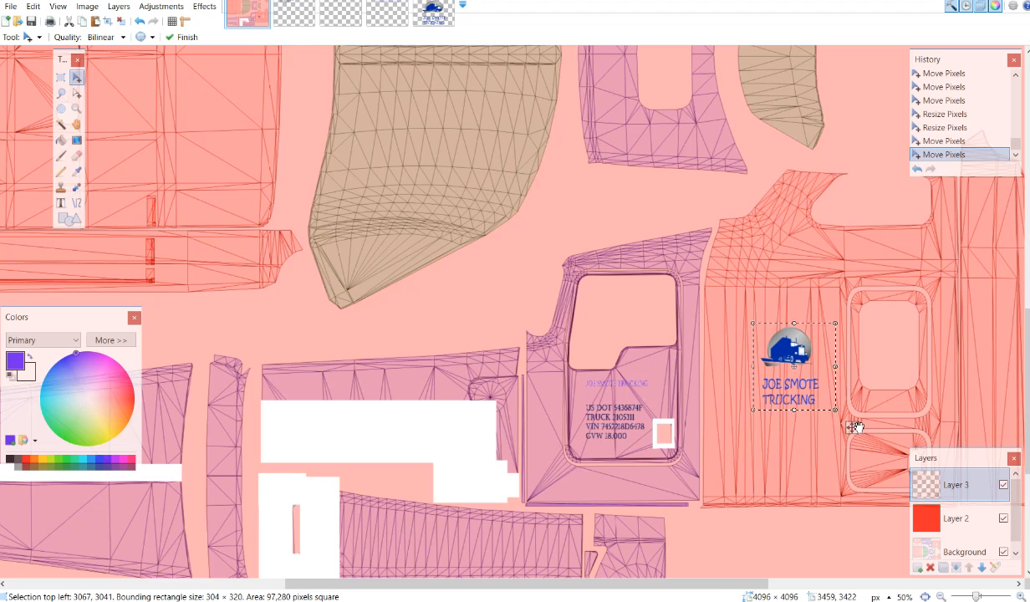
key(Return)
drag(850, 428, 851, 423)
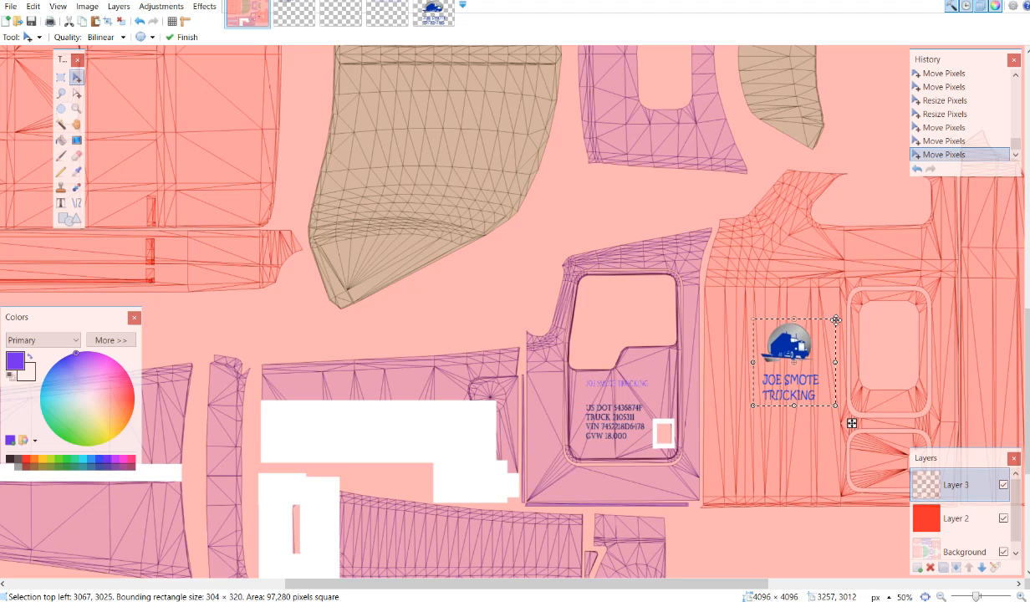
Step: Reduce the logo to about 260 × 276 px and shift it slightly down on the side panel
drag(826, 319, 823, 324)
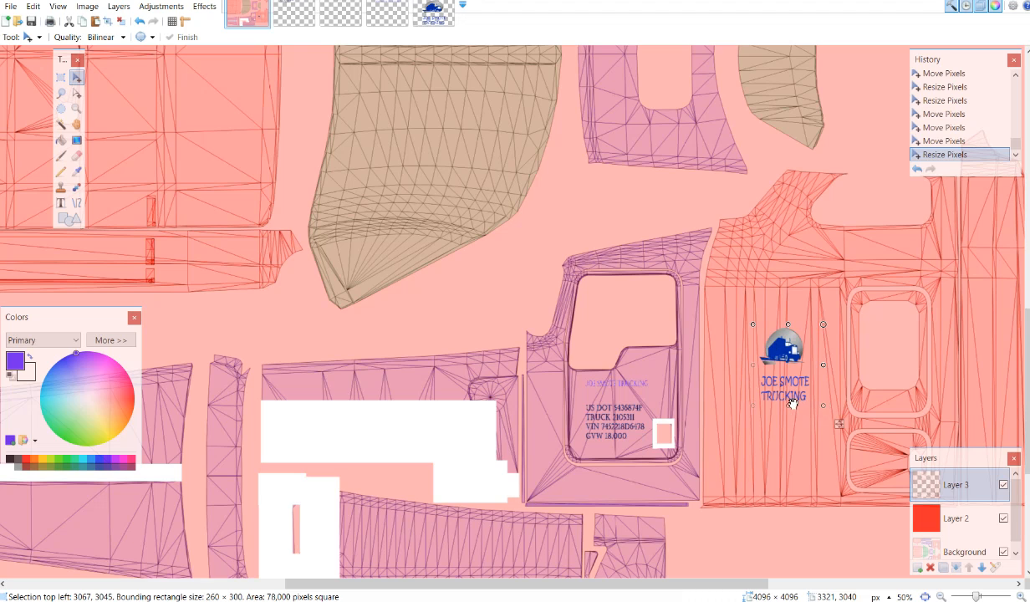
drag(788, 402, 788, 396)
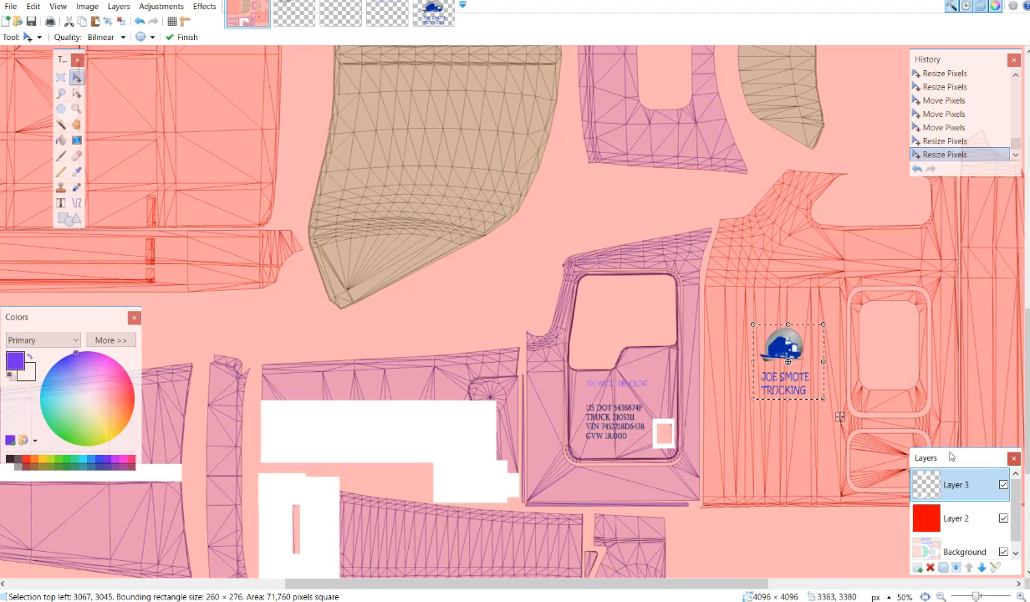
key(ctrl+d)
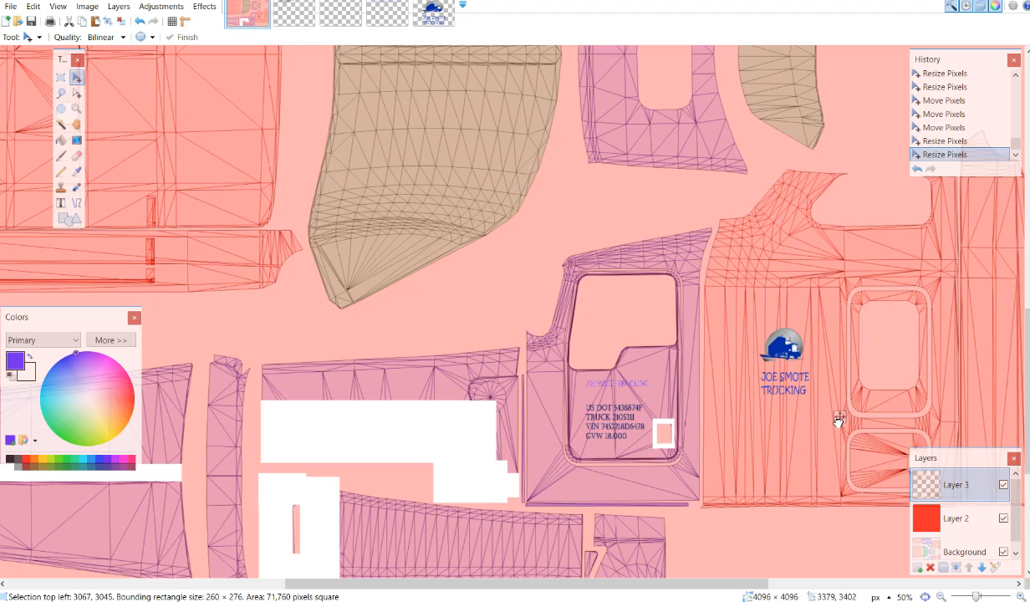
drag(840, 427, 842, 437)
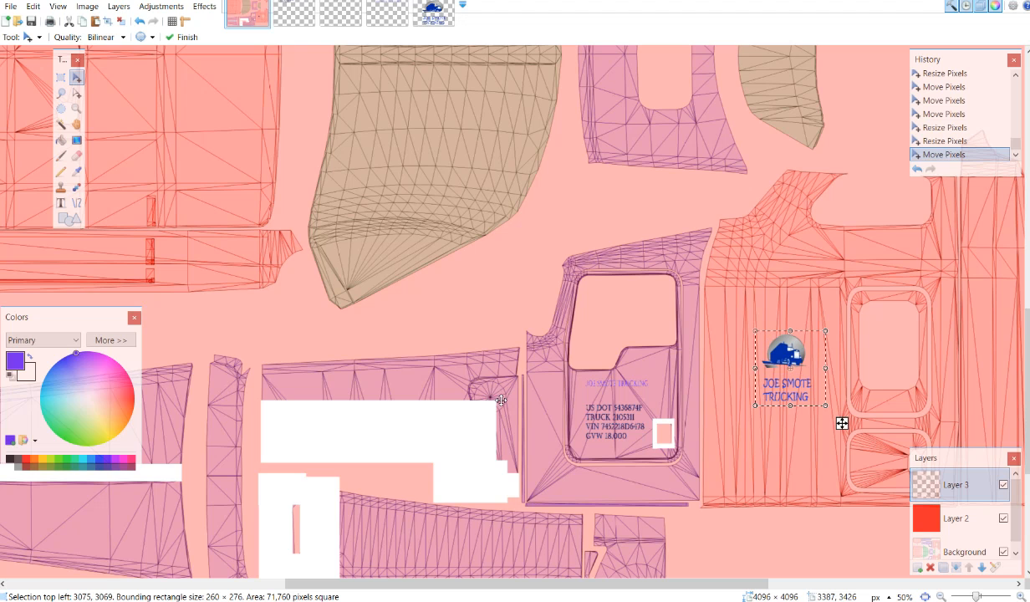
Step: Copy the resized logo, rotate the whole template 180° and paste the copy onto Layer 3
scroll(724, 433, up, 2)
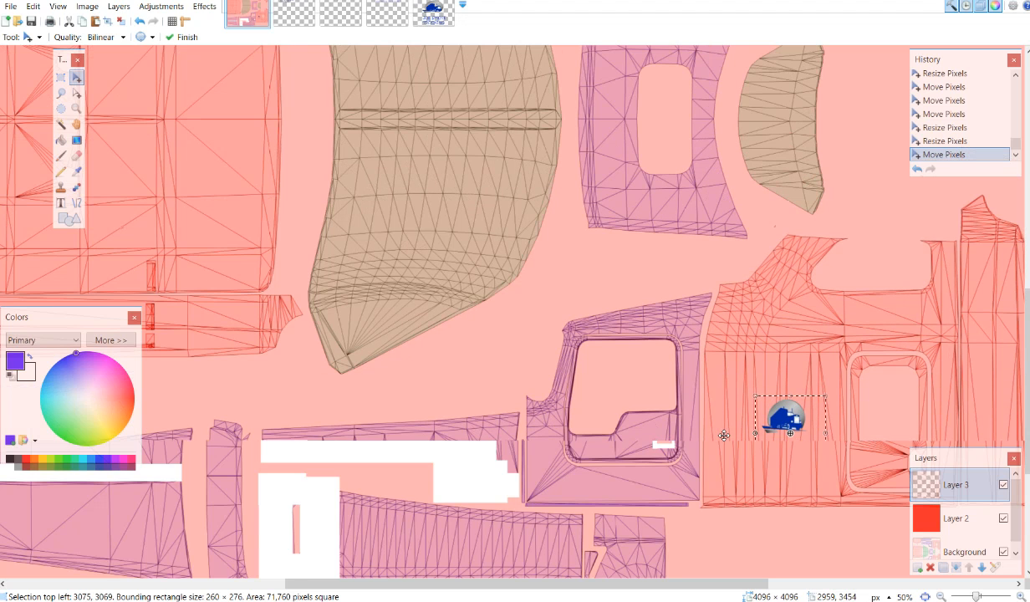
scroll(723, 434, up, 2)
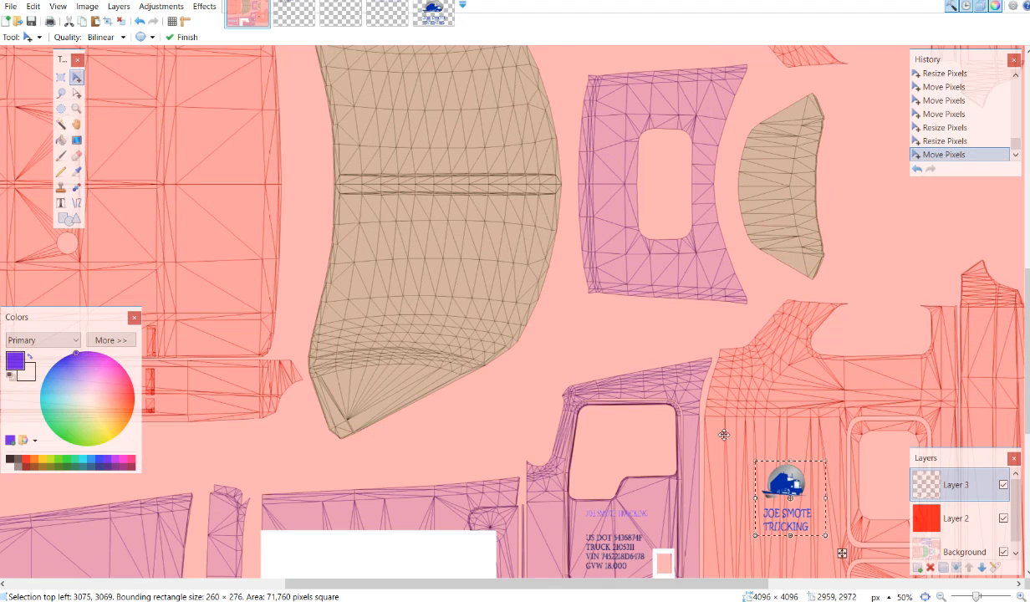
scroll(724, 422, up, 12)
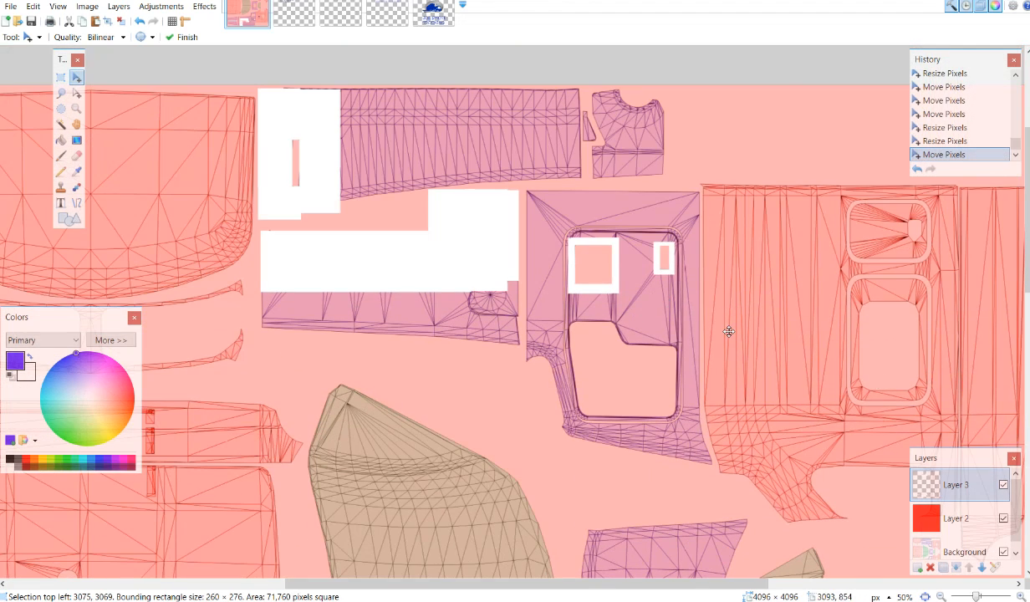
scroll(722, 351, down, 12)
scroll(721, 351, down, 4)
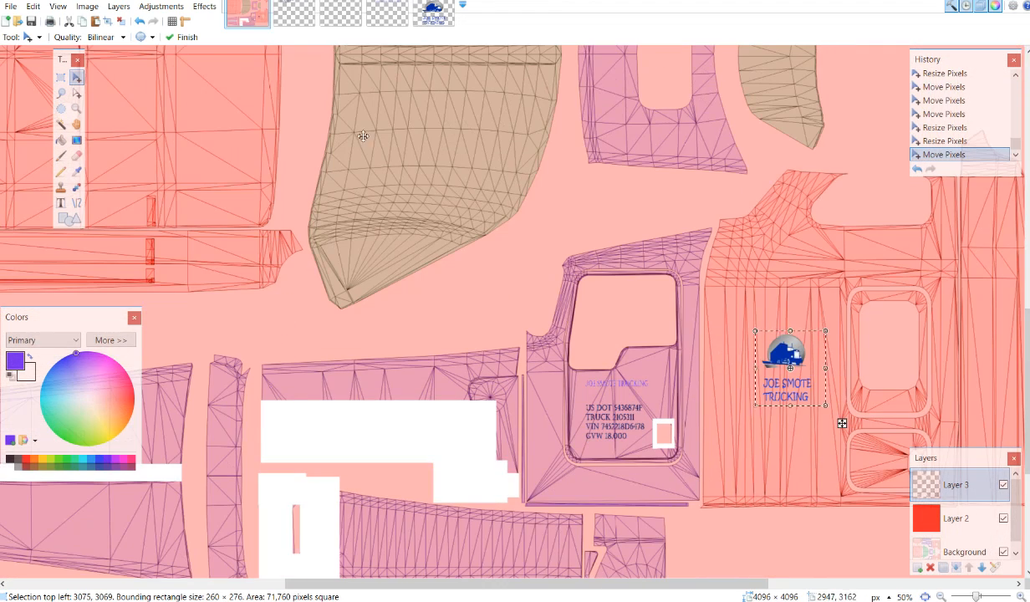
click(63, 80)
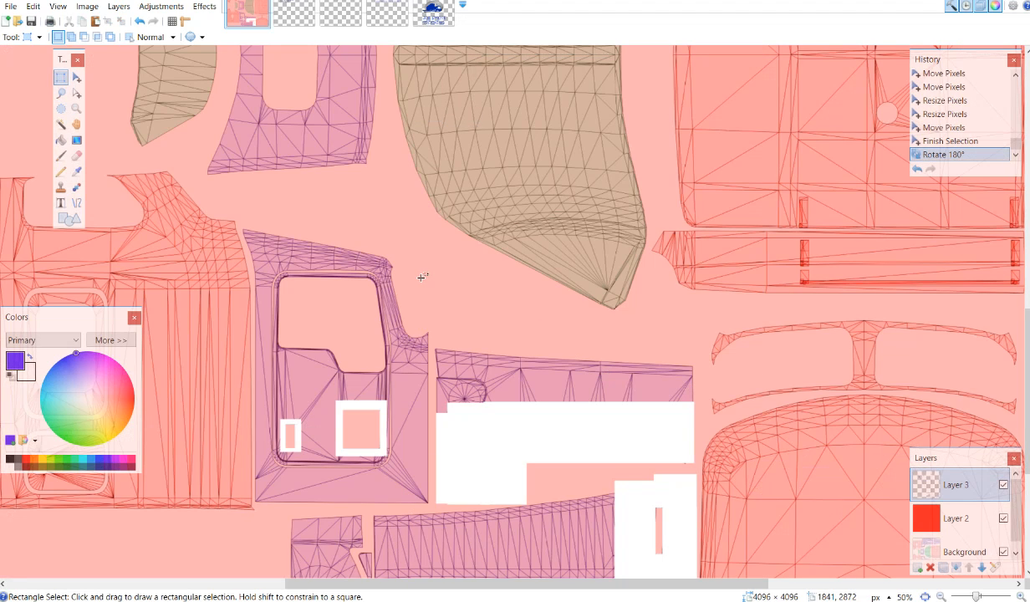
key(ctrl+v)
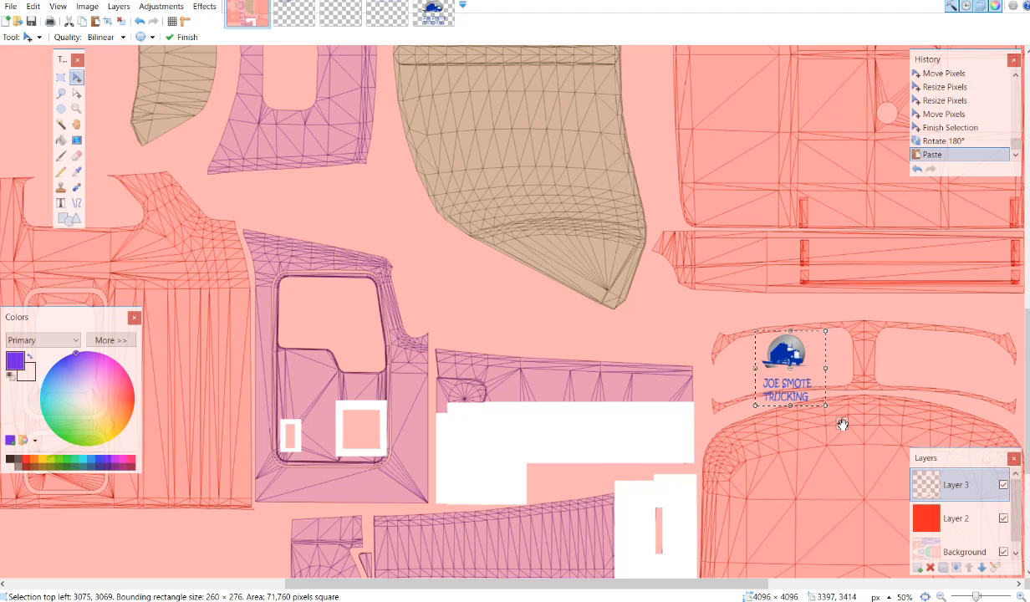
Step: Move the pasted logo copy onto the opposite cab side panel, between its window cutouts and the undecorated door
scroll(842, 425, up, 3)
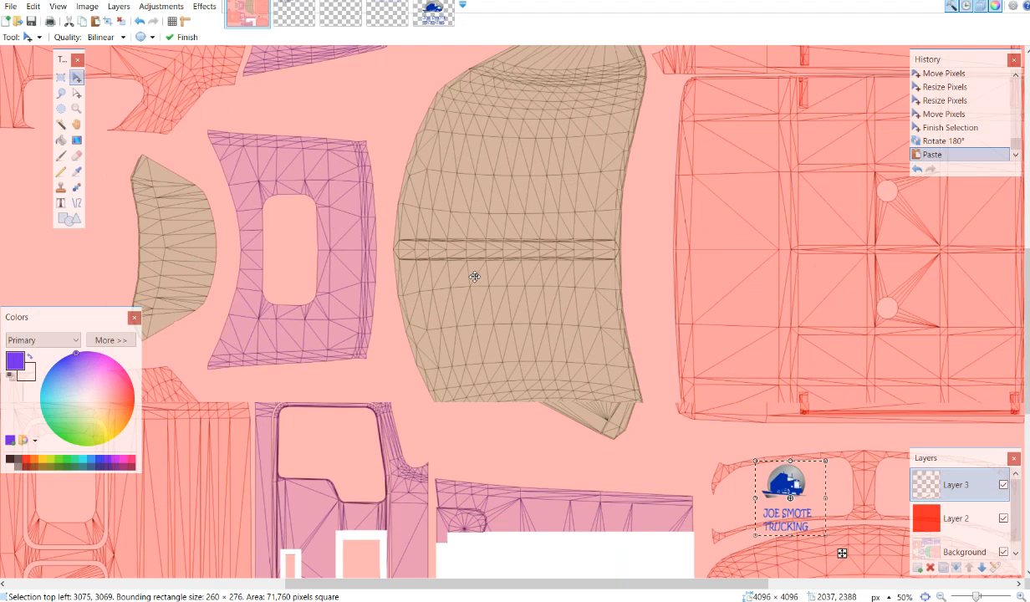
scroll(473, 276, up, 9)
scroll(473, 276, up, 3)
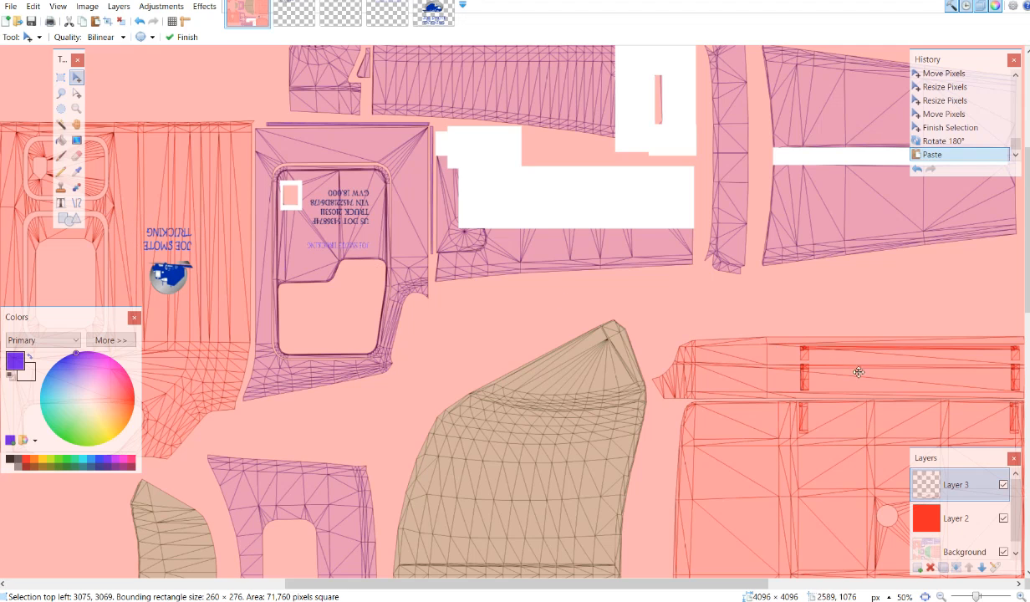
scroll(836, 267, down, 10)
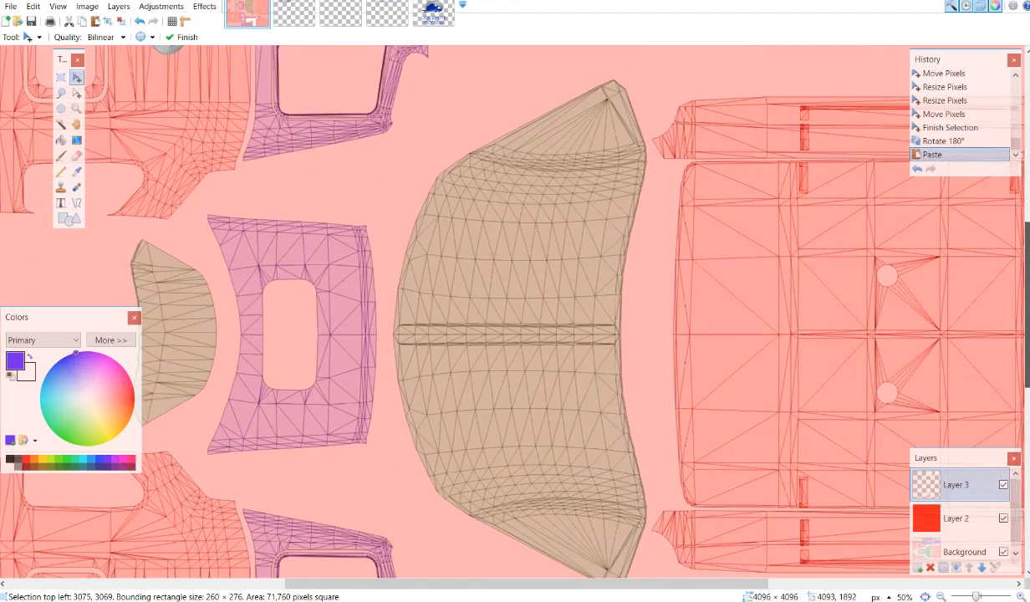
scroll(832, 335, up, 1)
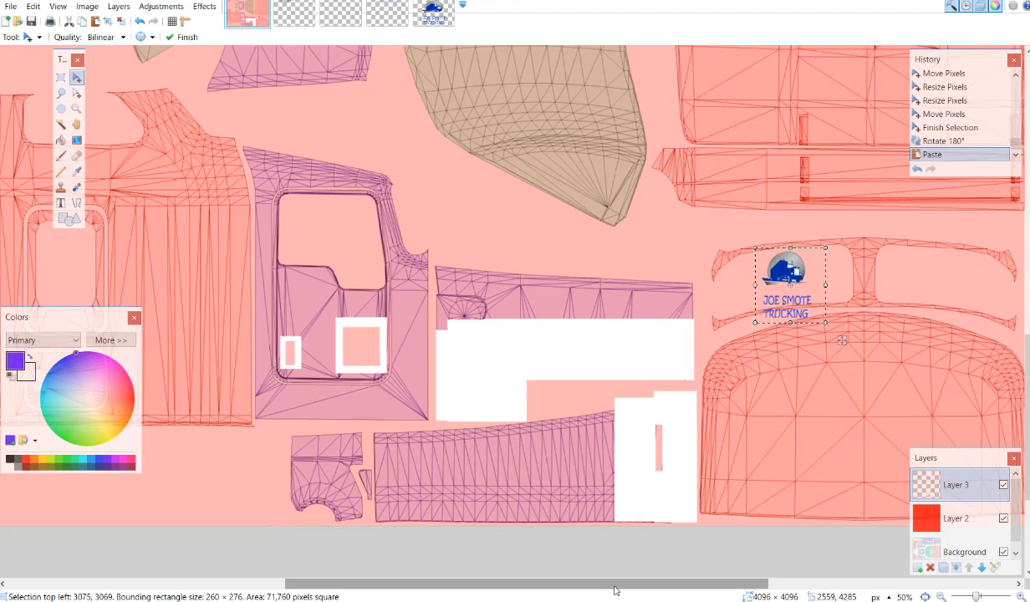
drag(615, 583, 571, 579)
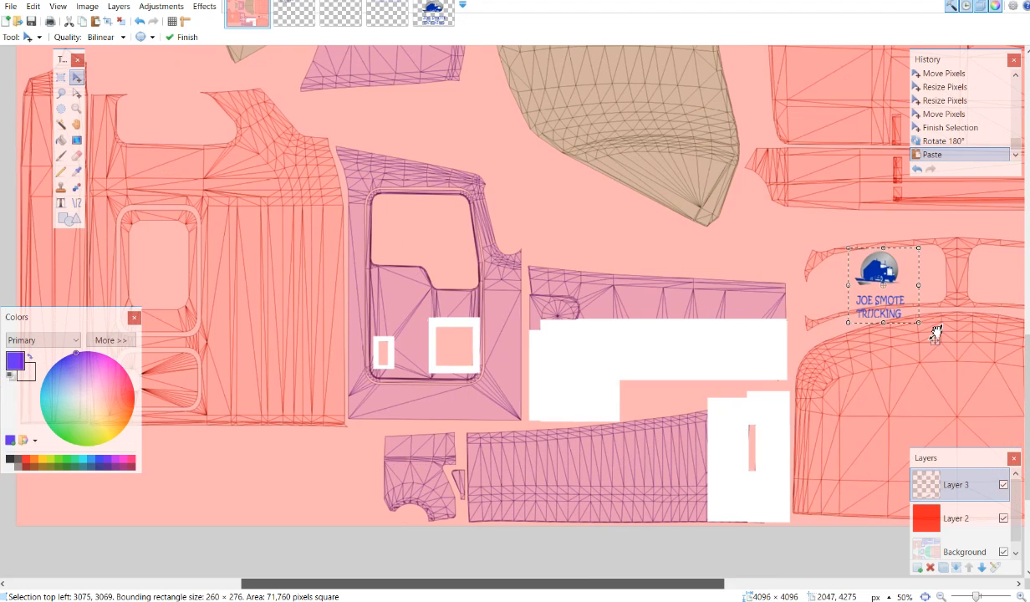
drag(933, 339, 314, 349)
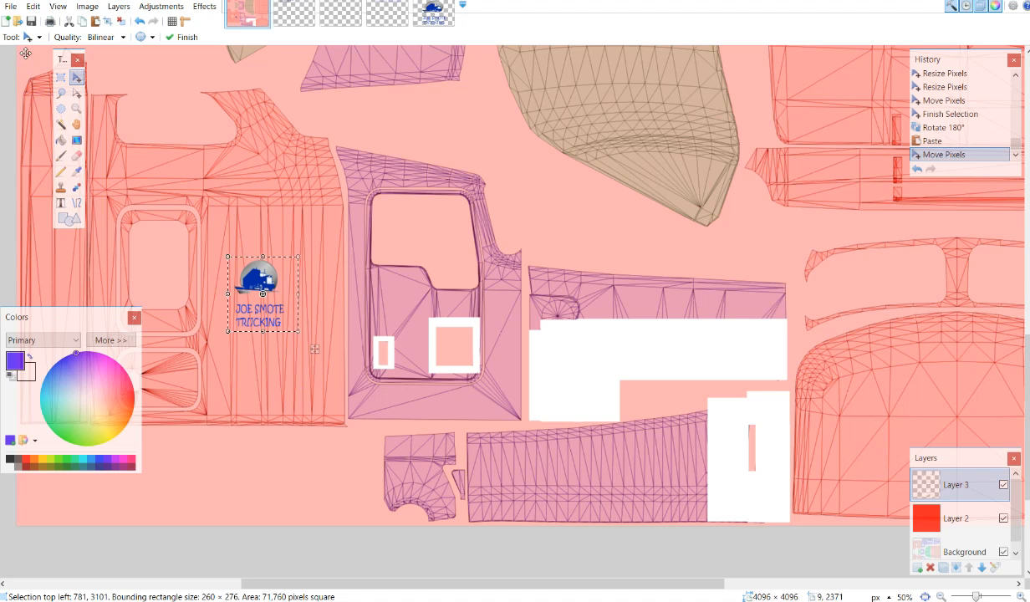
Step: Deselect the pasted logo copy and look over both decorated side panels and the rest of the template
click(121, 21)
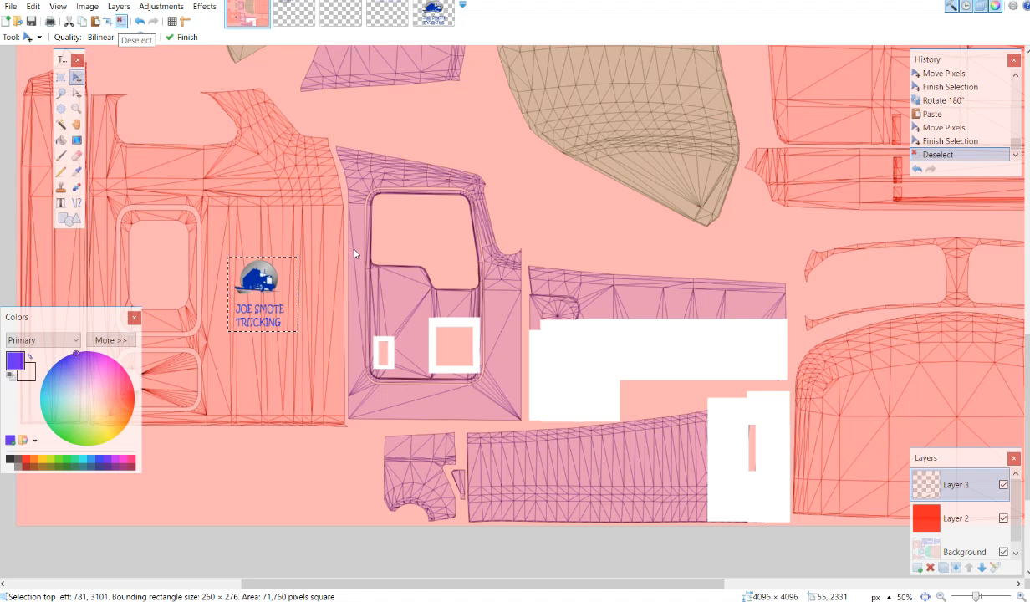
scroll(354, 250, up, 8)
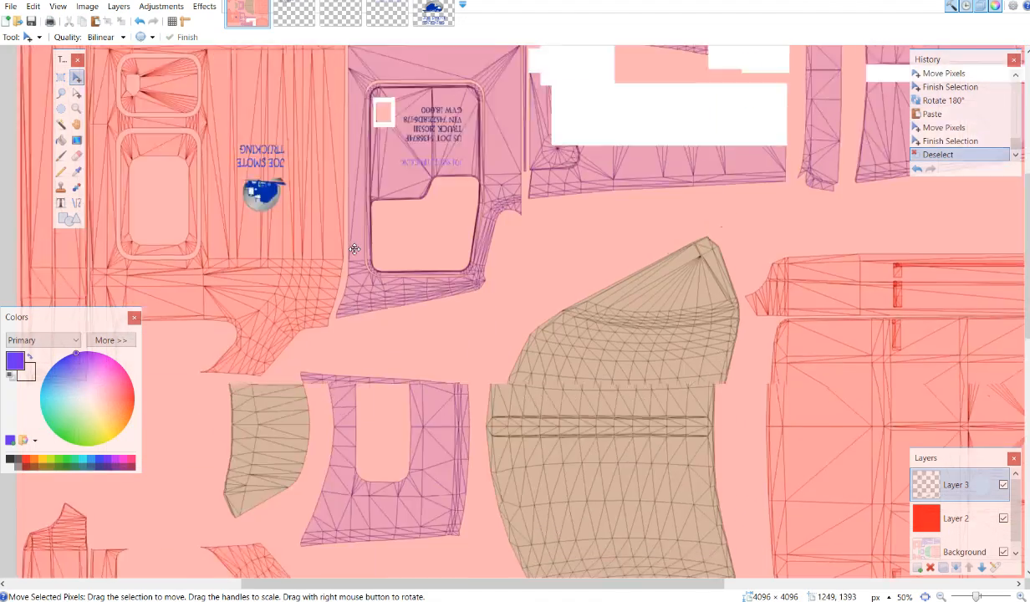
scroll(354, 249, up, 2)
scroll(354, 248, down, 5)
scroll(353, 245, up, 2)
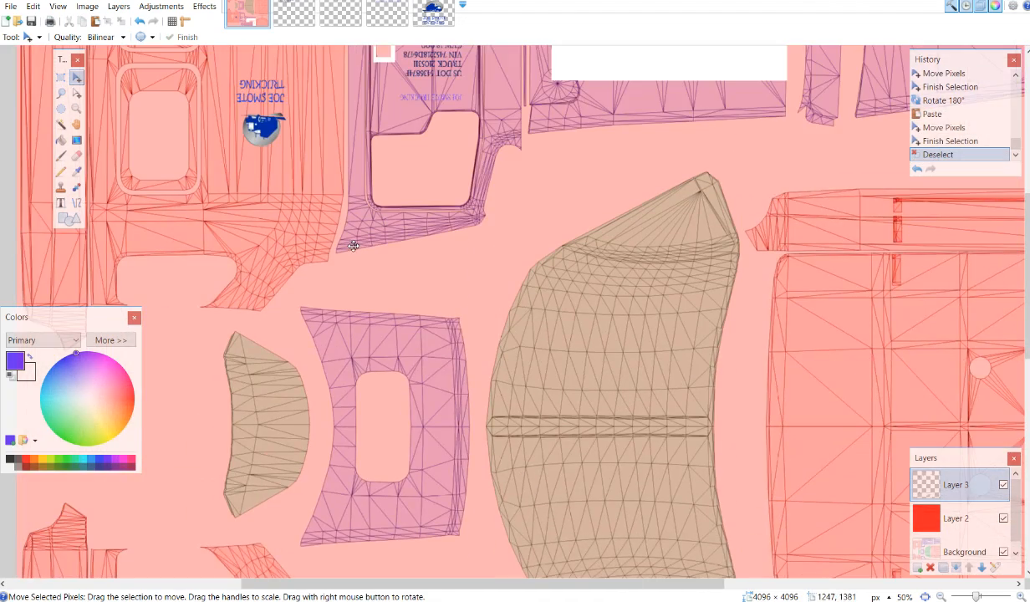
scroll(353, 245, down, 5)
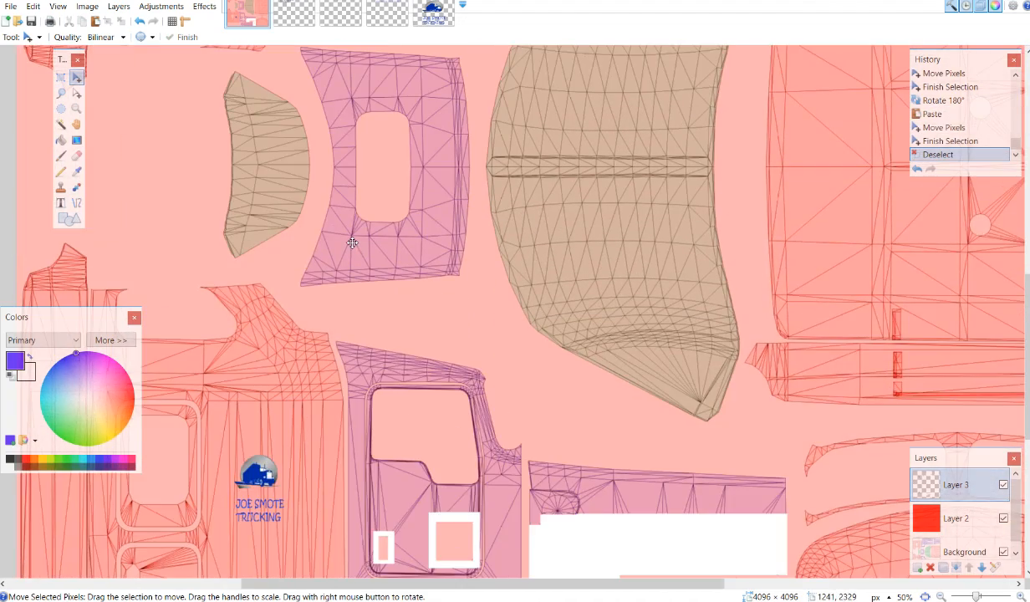
scroll(352, 243, up, 4)
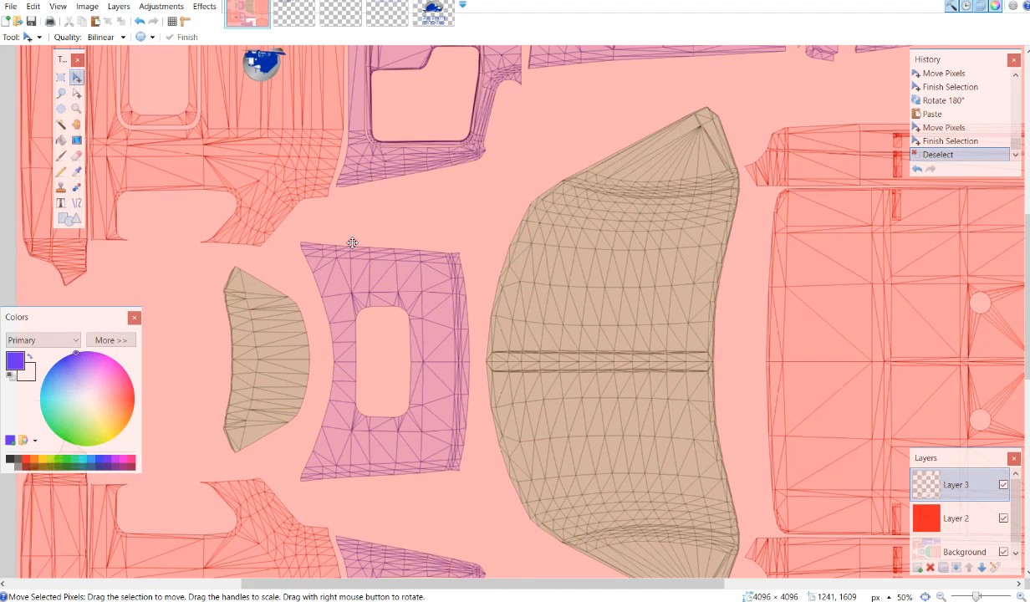
scroll(352, 243, down, 1)
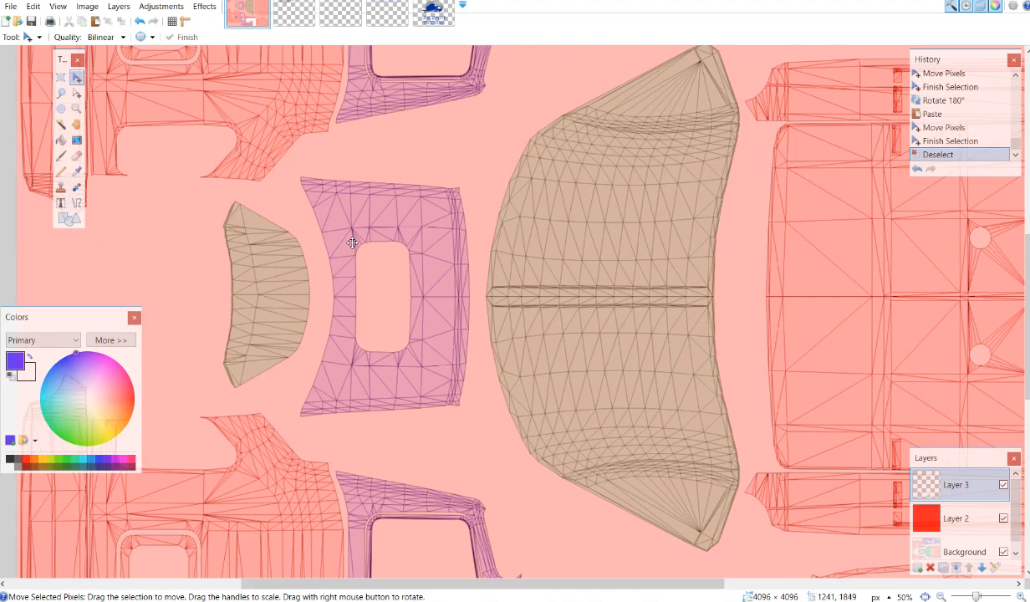
scroll(353, 243, up, 1)
scroll(353, 243, down, 1)
click(941, 596)
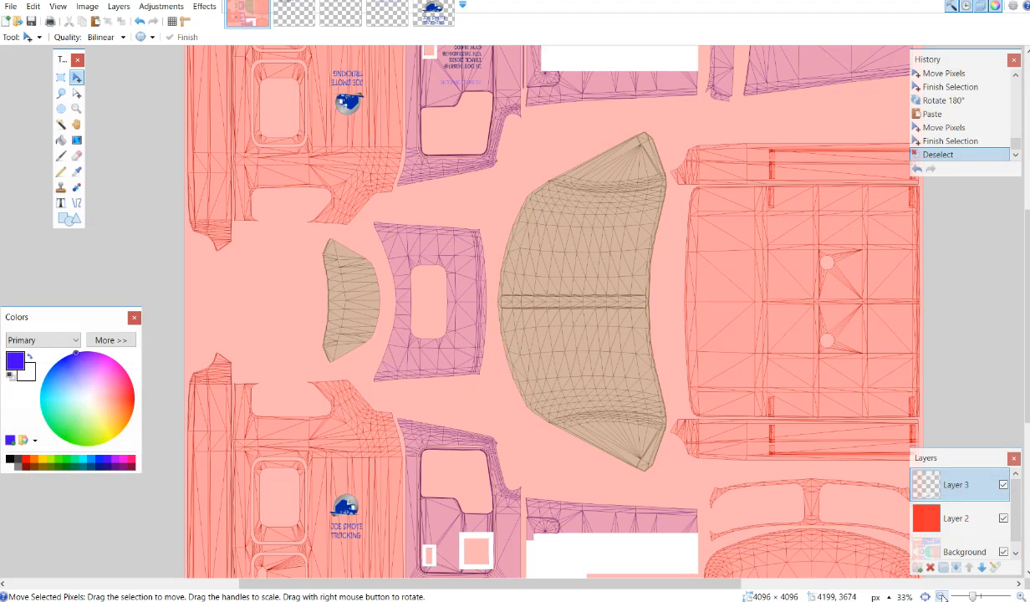
click(941, 596)
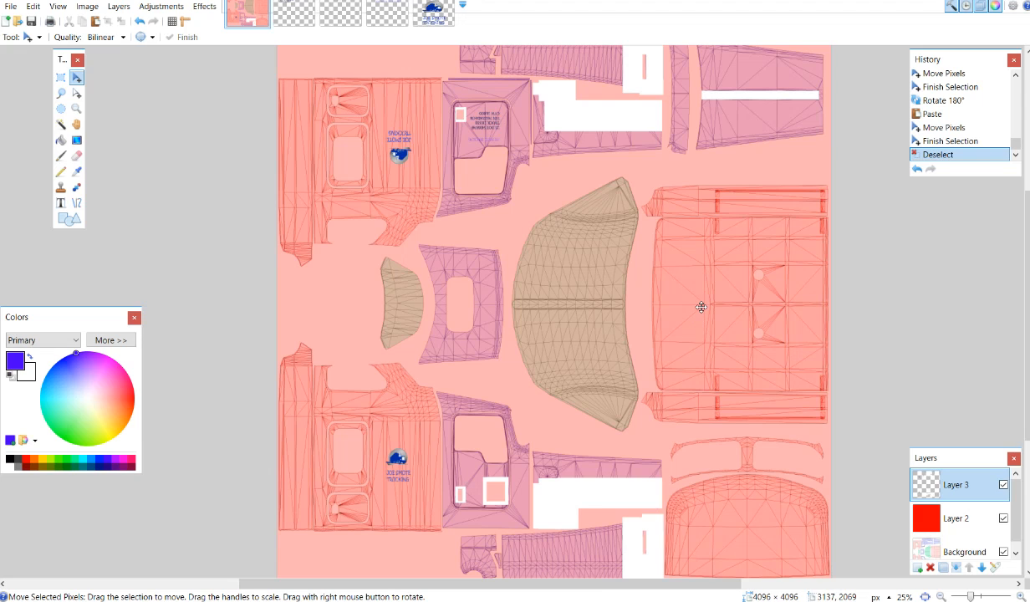
Step: Switch to the browser to examine the Kenworth W-900 blueprint's side and rear views, and return to the Ken-W900 skin template
click(414, 601)
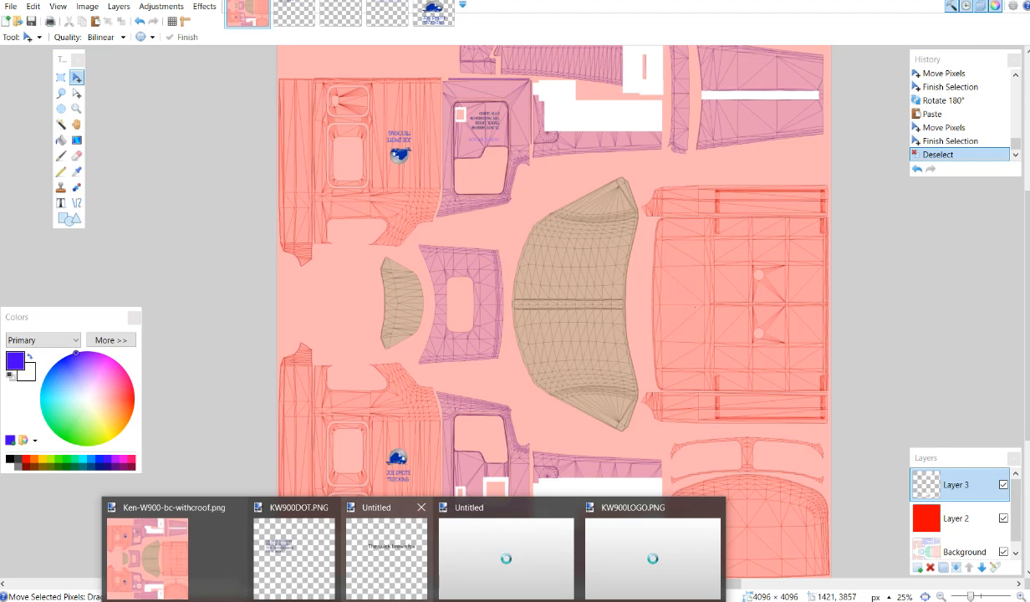
click(401, 601)
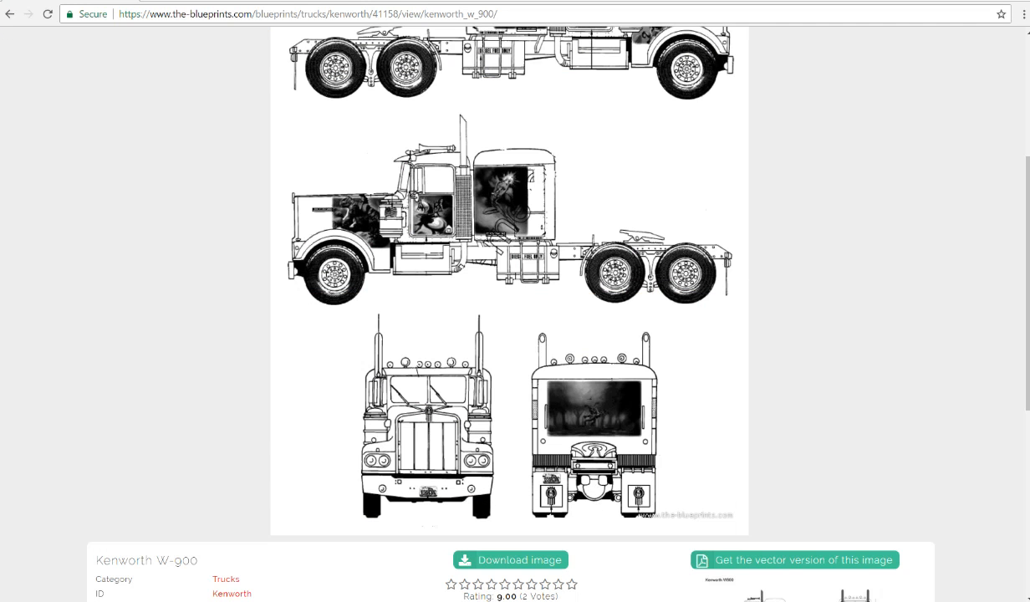
mouse_move(414, 601)
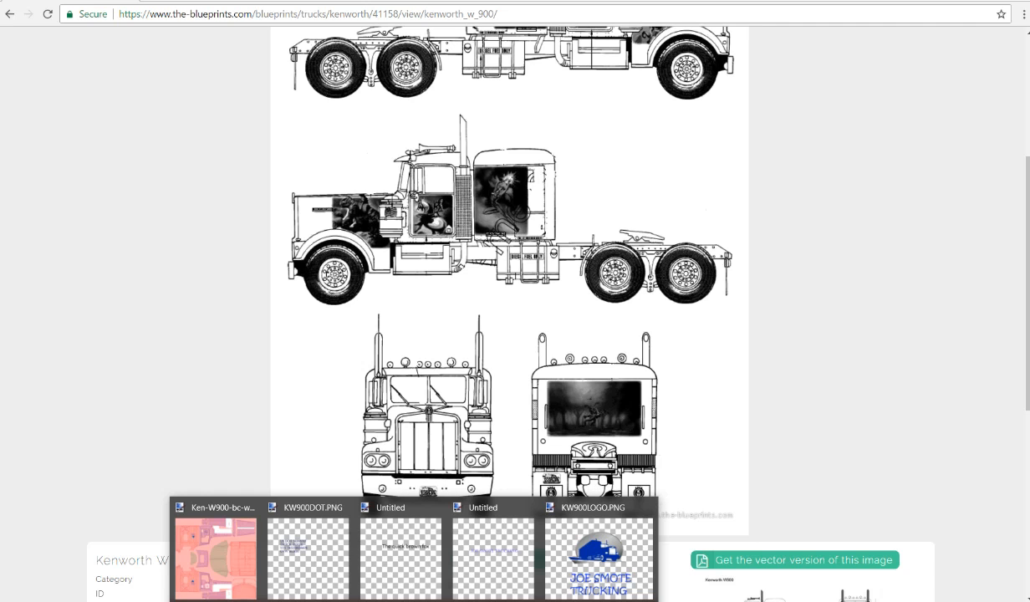
click(216, 556)
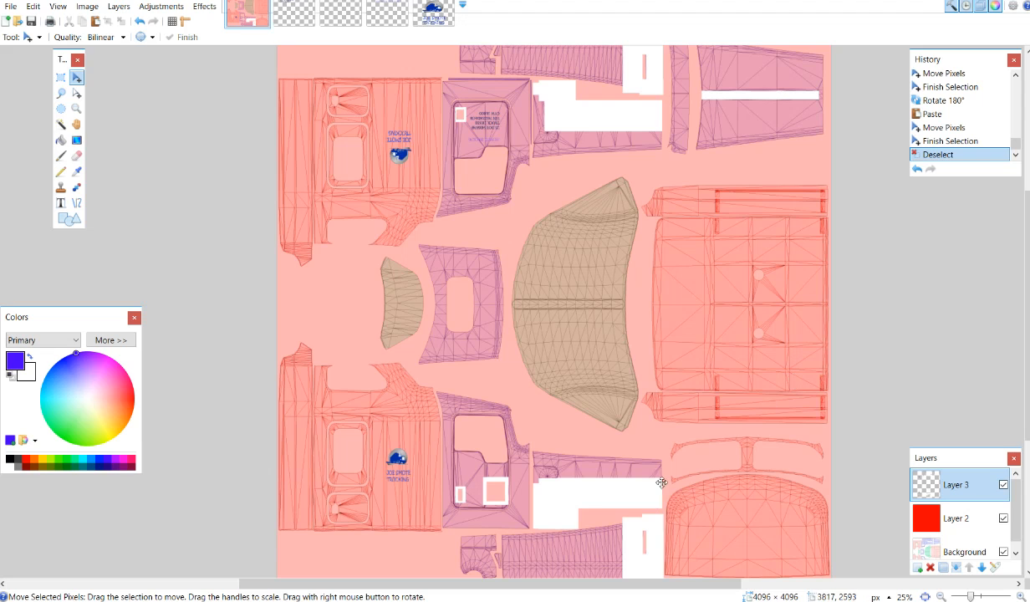
click(413, 600)
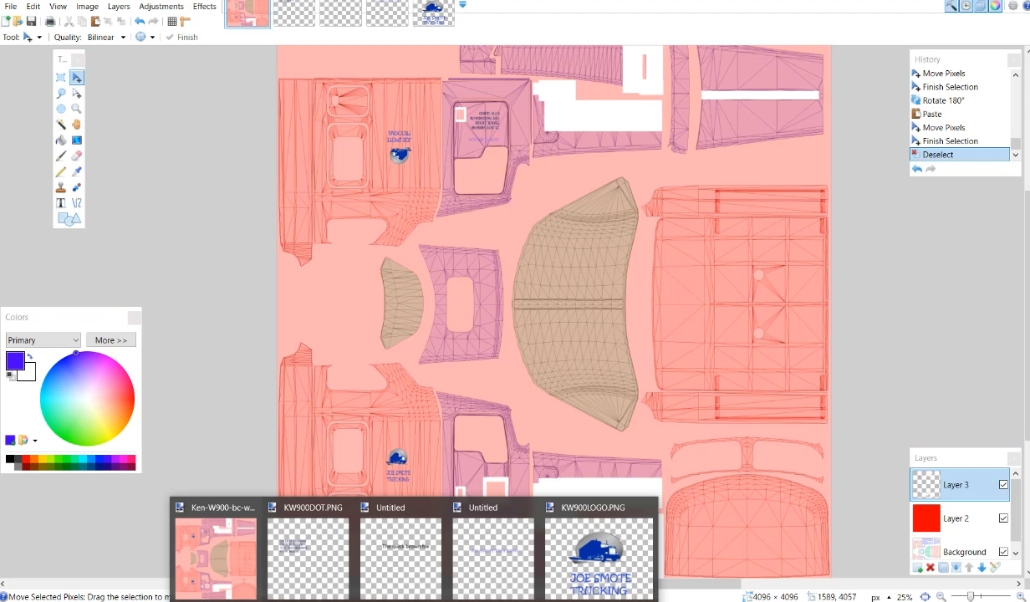
click(401, 600)
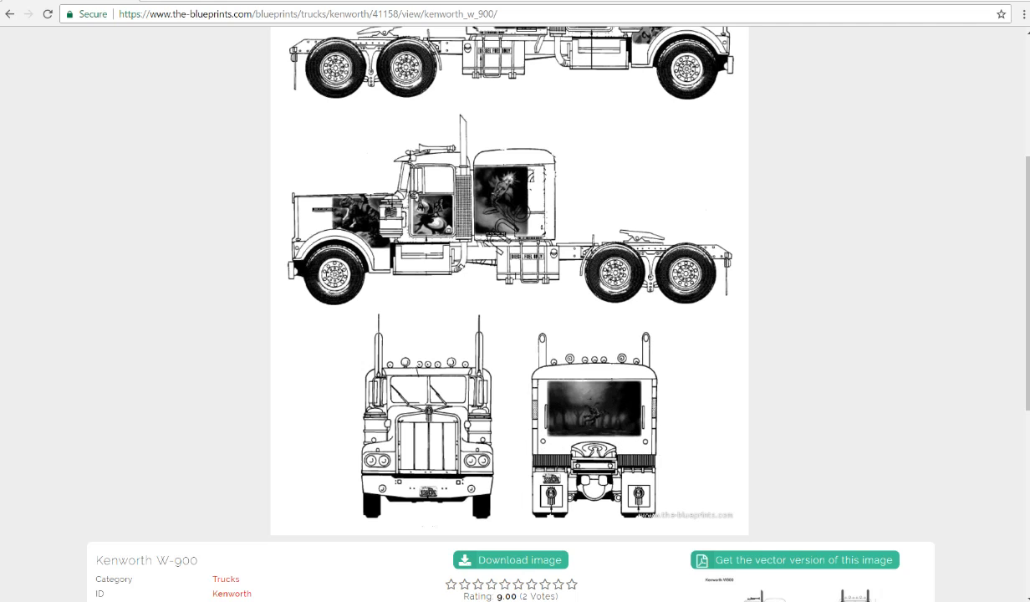
mouse_move(381, 600)
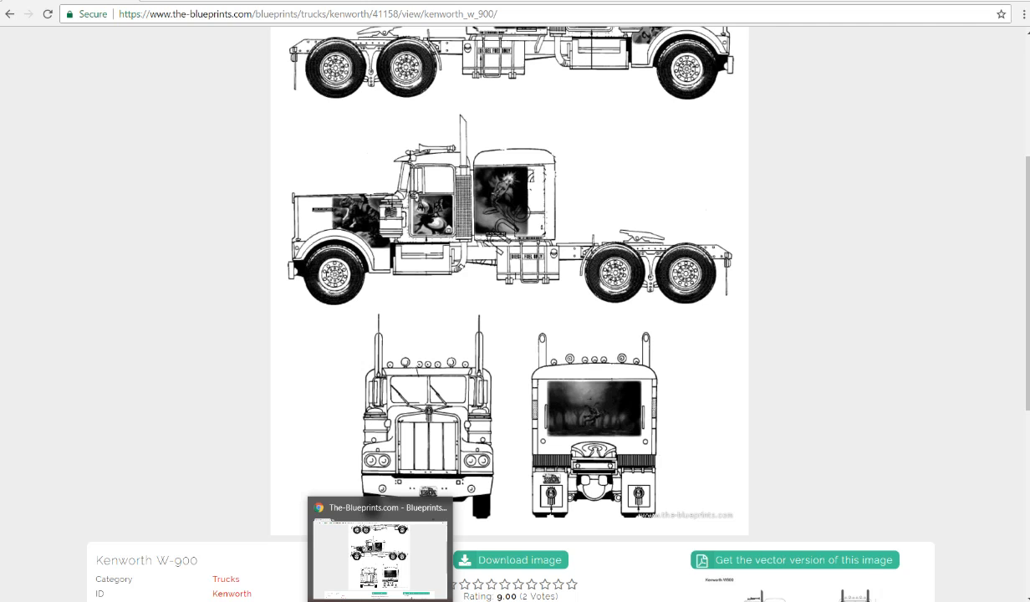
mouse_move(414, 600)
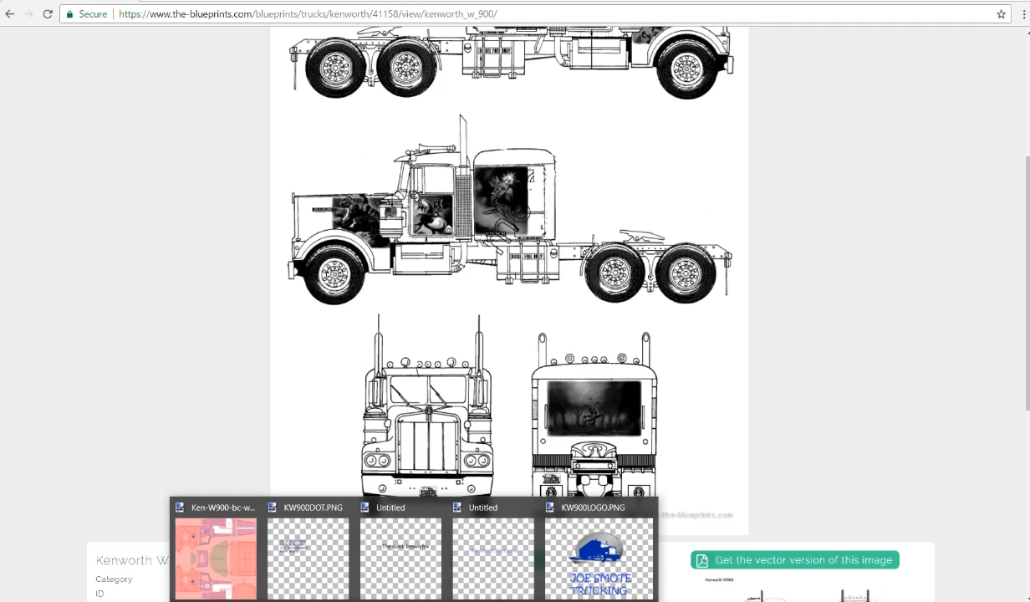
click(227, 566)
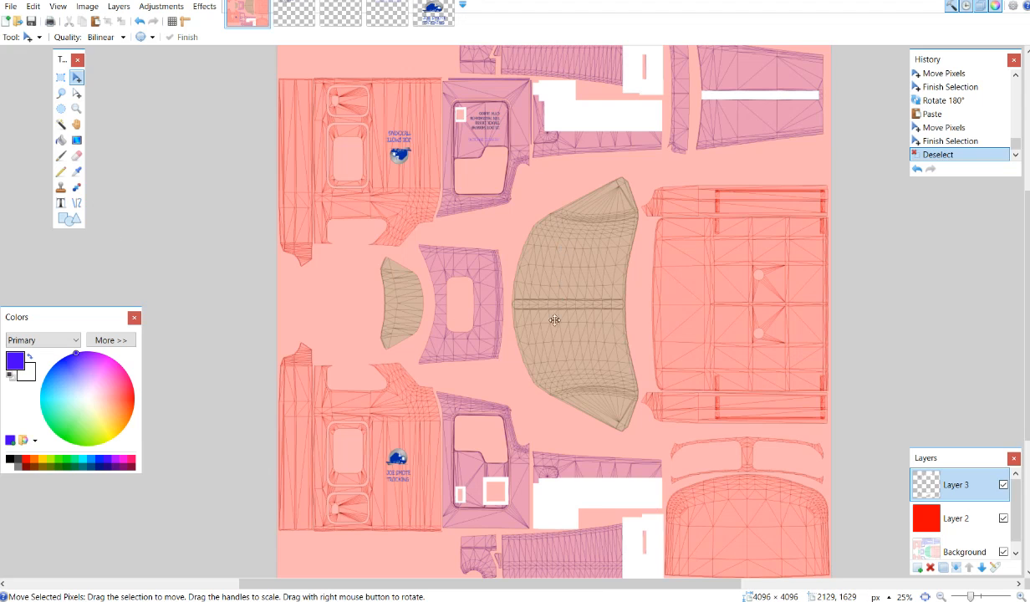
Step: Paste another logo copy onto the large panel with two round cutouts and rotate it about 89°
key(ctrl+v)
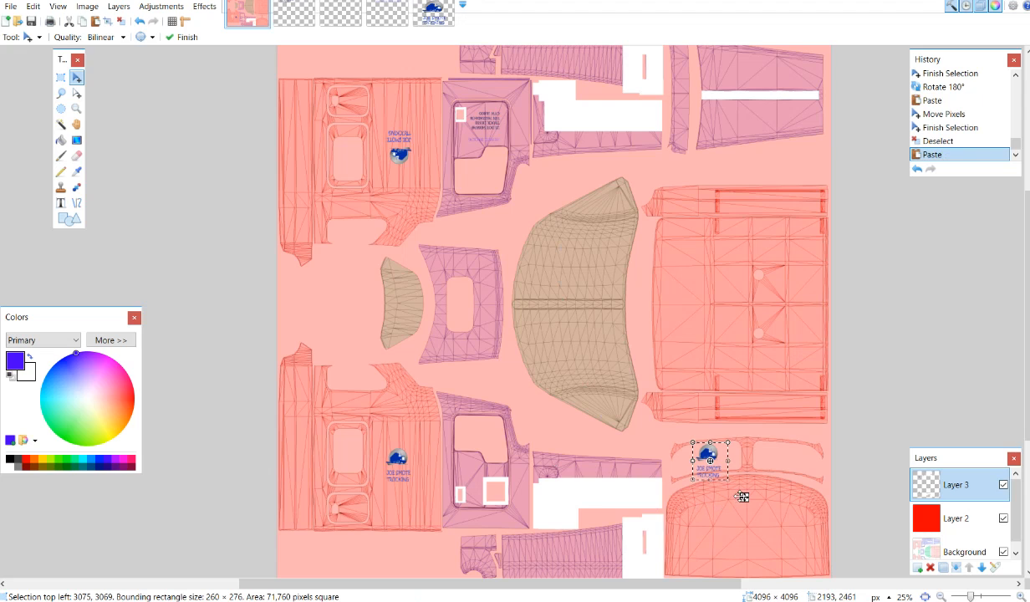
drag(742, 493, 728, 334)
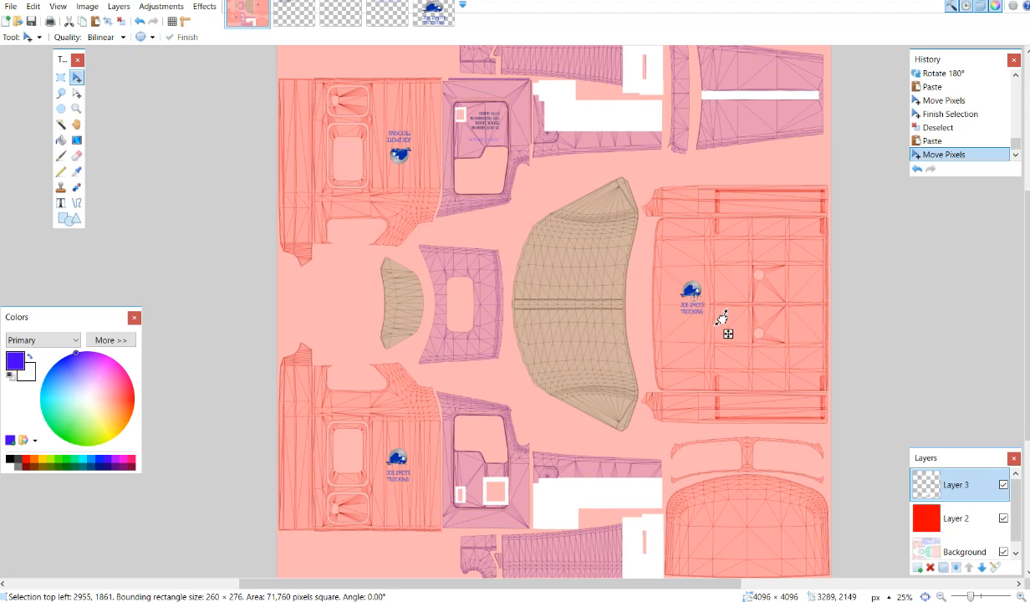
drag(724, 318, 713, 269)
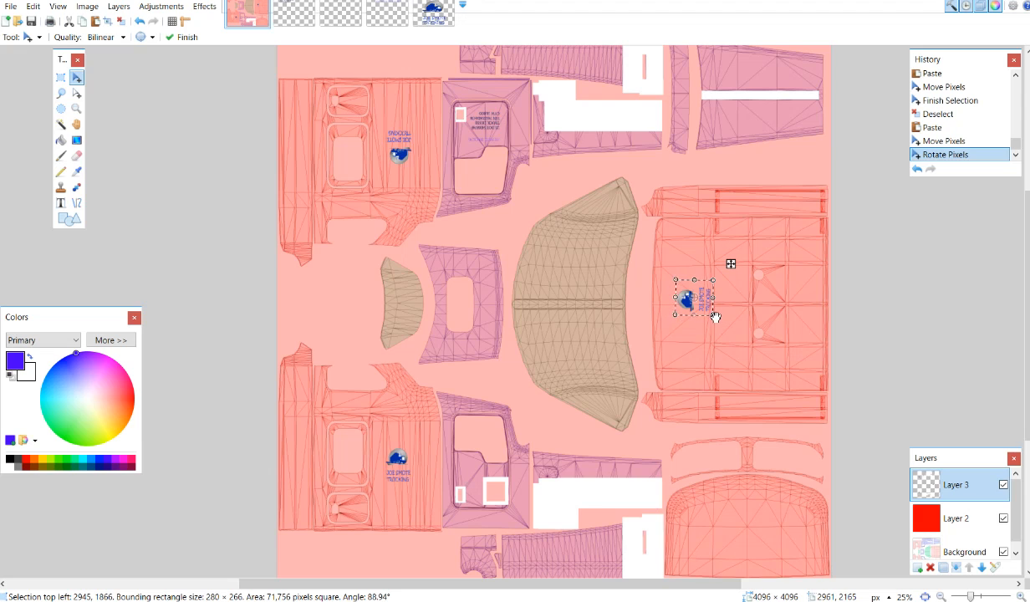
Step: Enlarge the rotated logo to about 458 × 565 px and centre it along the edge of the large panel facing the hood
drag(713, 315, 703, 348)
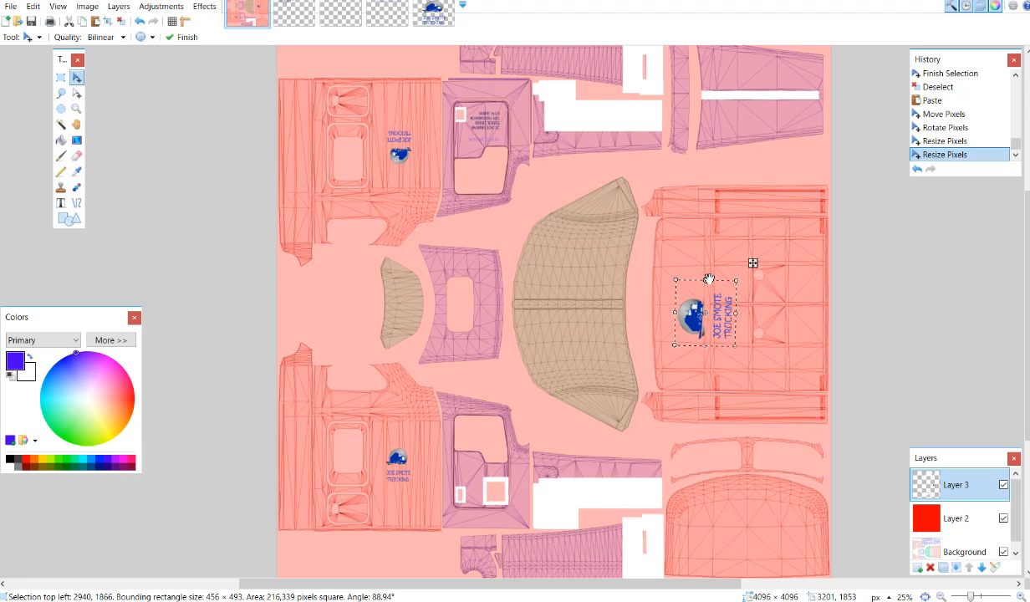
drag(709, 276, 708, 269)
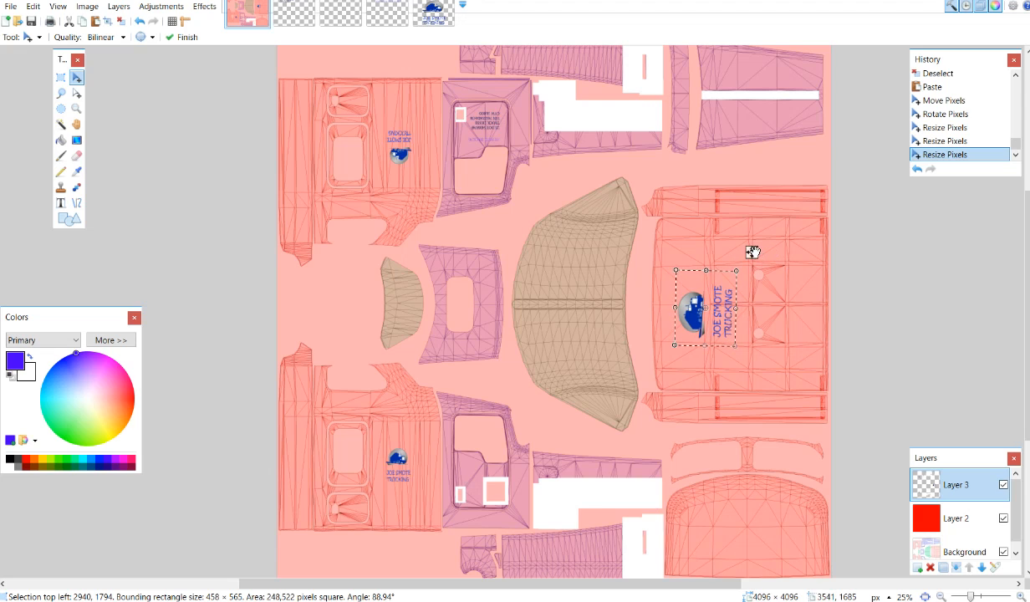
drag(752, 252, 751, 251)
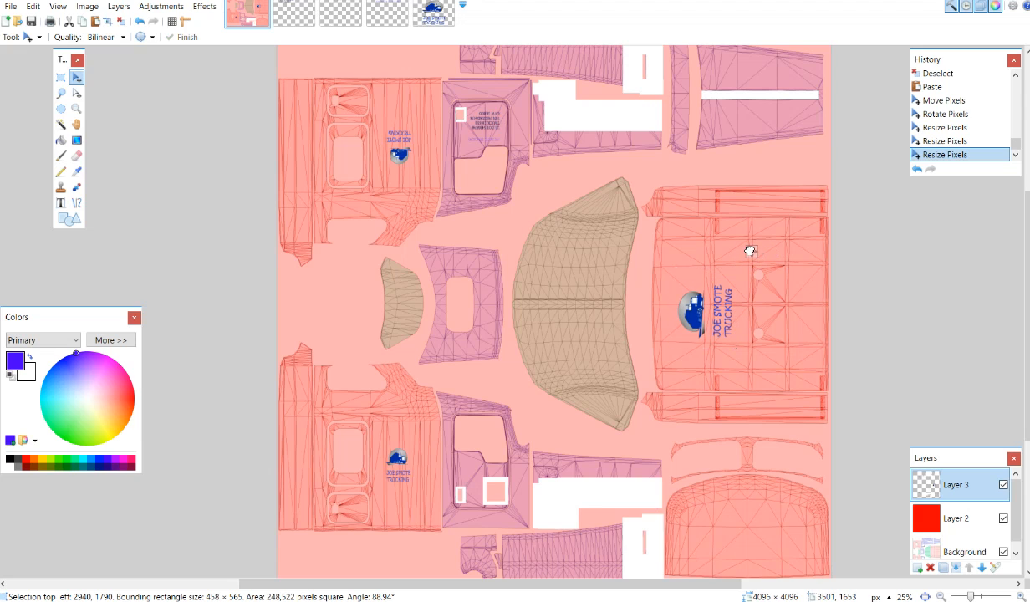
mouse_move(750, 250)
mouse_down()
mouse_move(747, 230)
mouse_move(745, 240)
mouse_up()
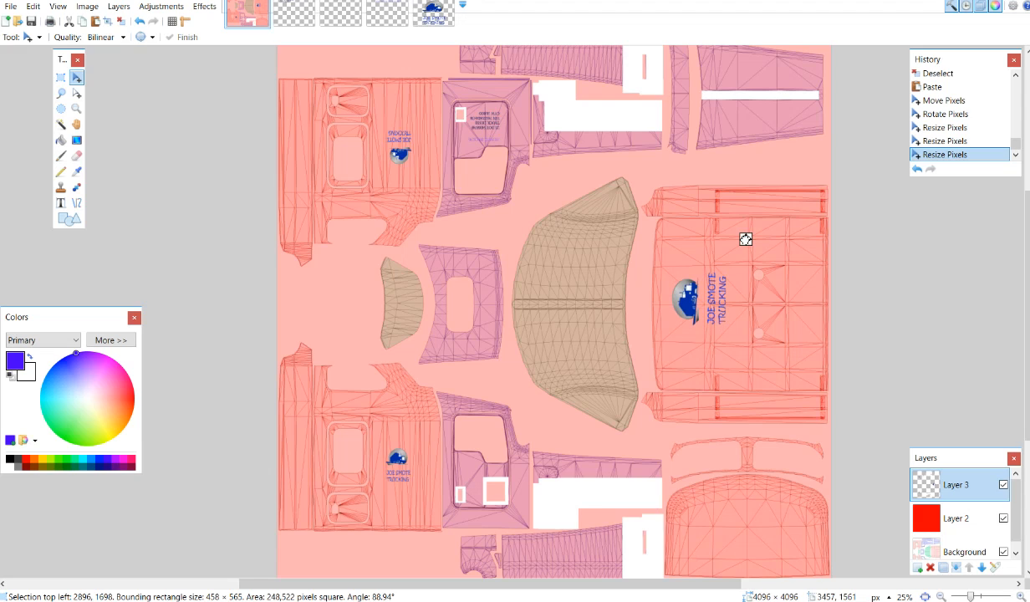
drag(745, 239, 746, 239)
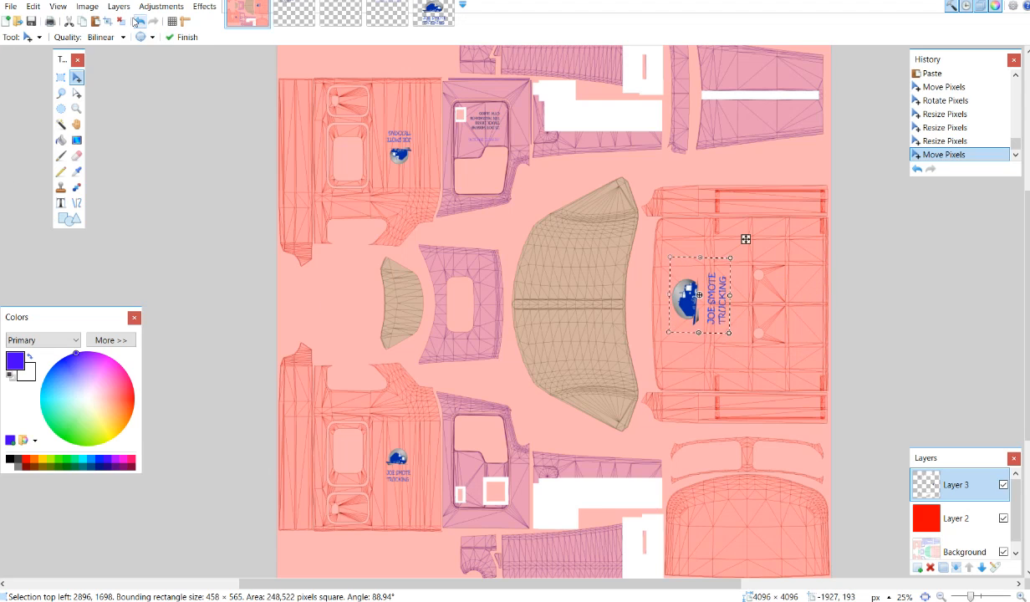
key(ctrl+d)
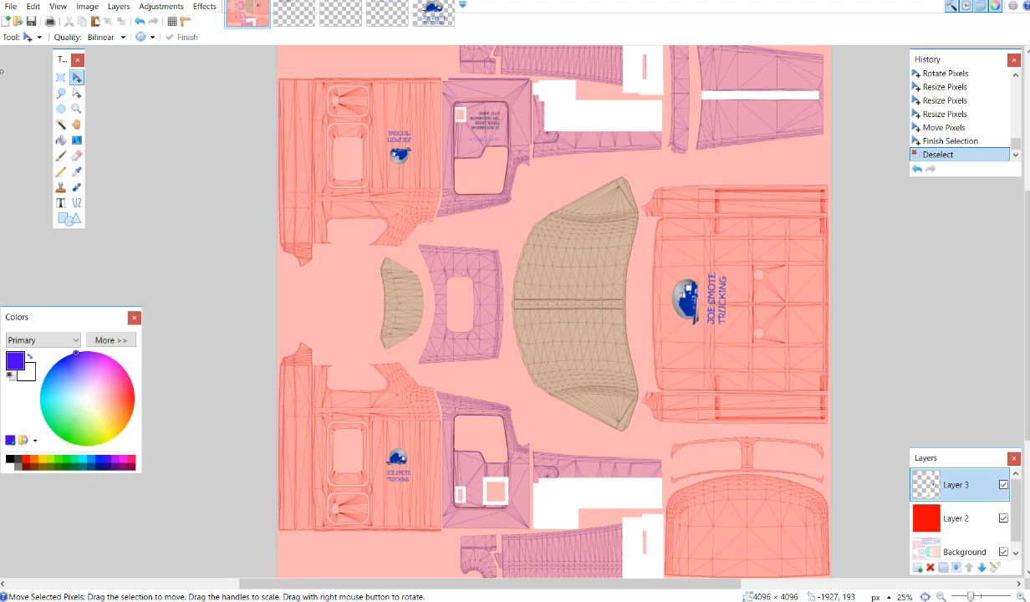
Step: Open the SAVEDITEMS image from the Pictures folder
click(12, 6)
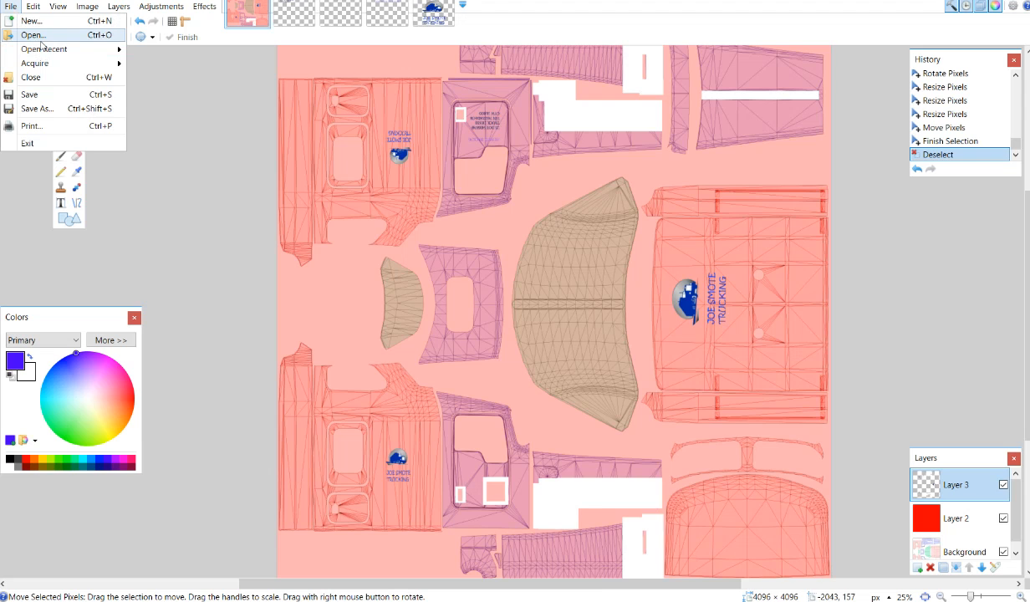
click(41, 41)
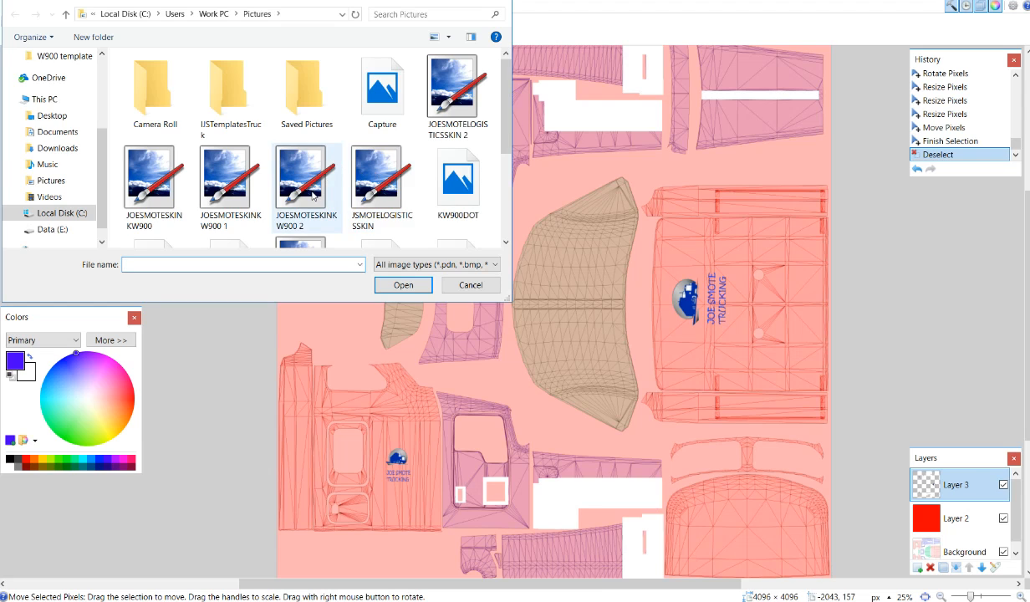
scroll(313, 196, down, 2)
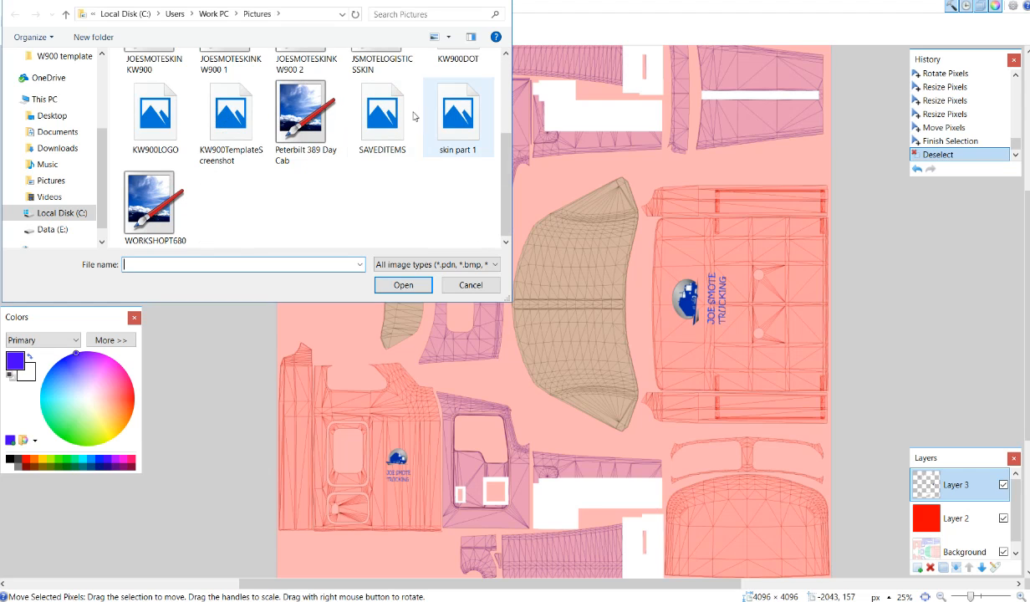
click(386, 114)
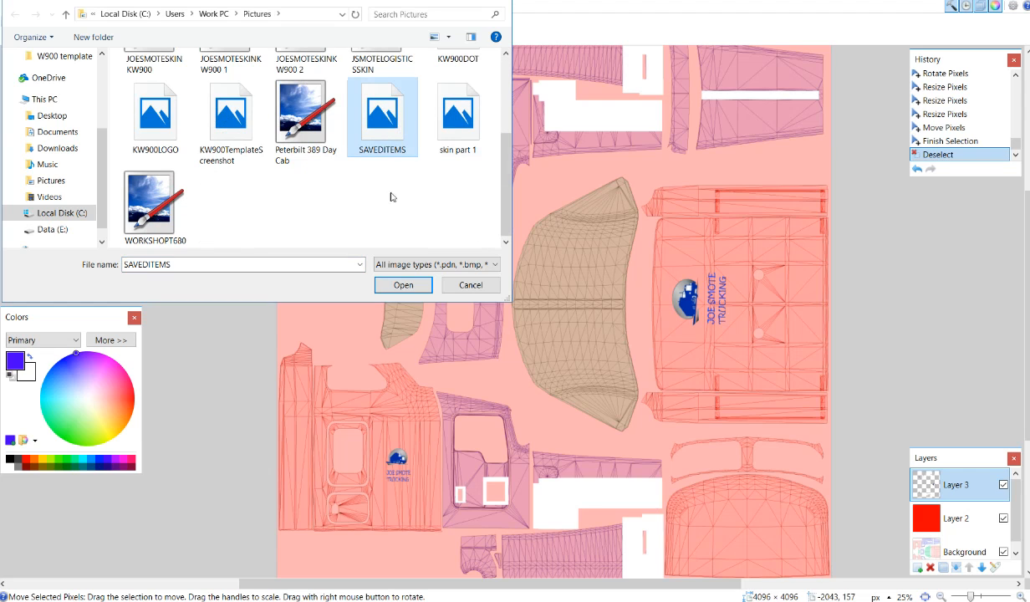
click(402, 285)
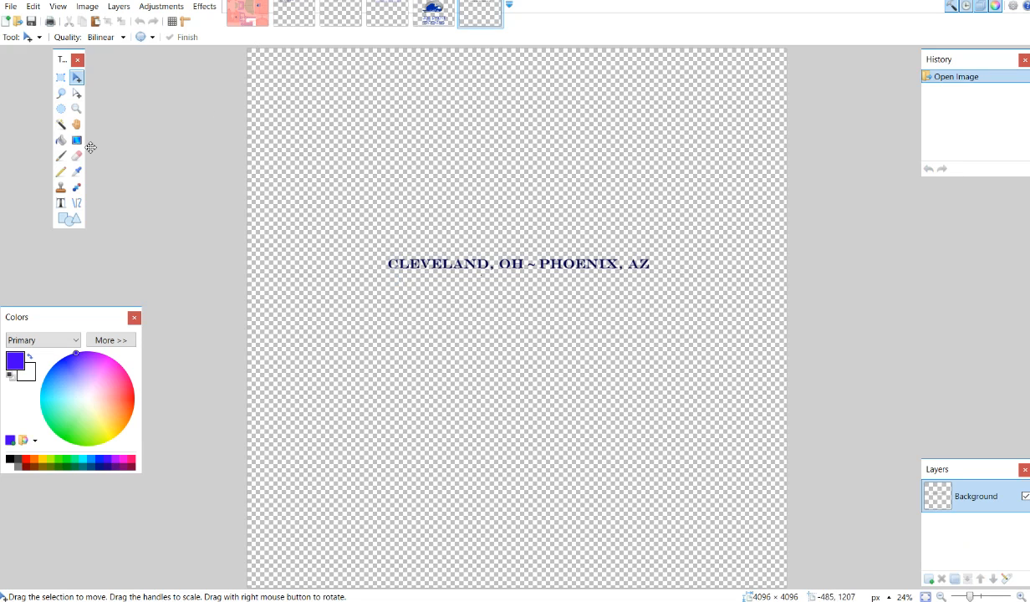
Step: Select the "CLEVELAND, OH ~ PHOENIX, AZ" lettering with a rectangle about 2109 × 145 px and return to the skin template
click(60, 76)
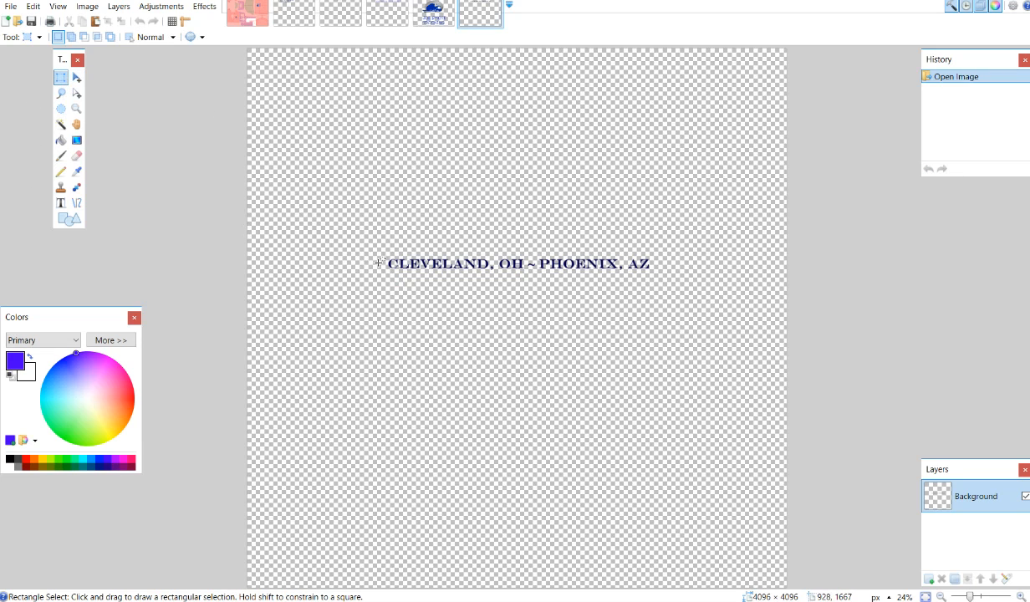
drag(390, 259, 453, 281)
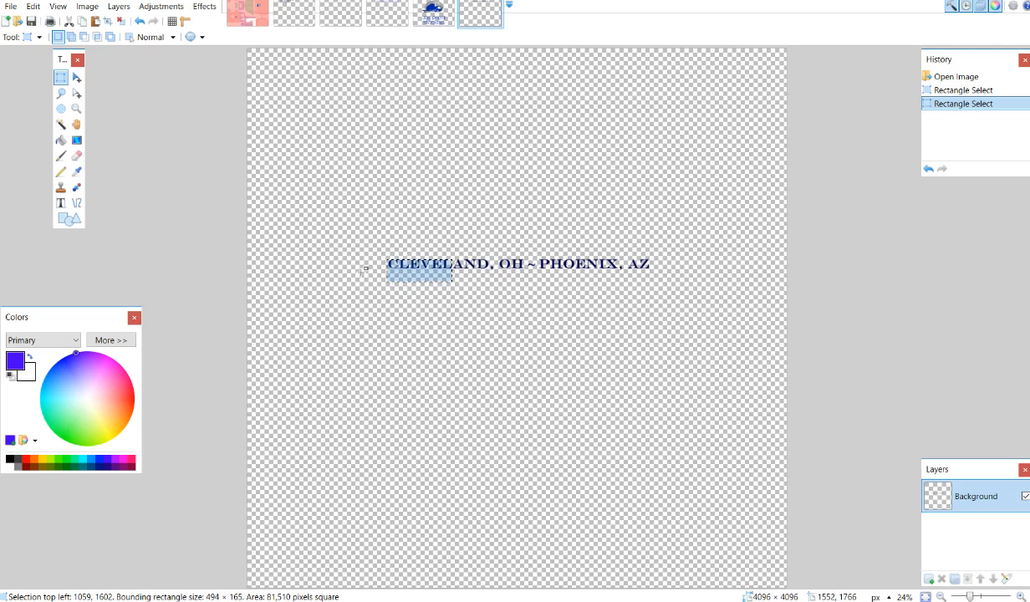
drag(382, 257, 660, 274)
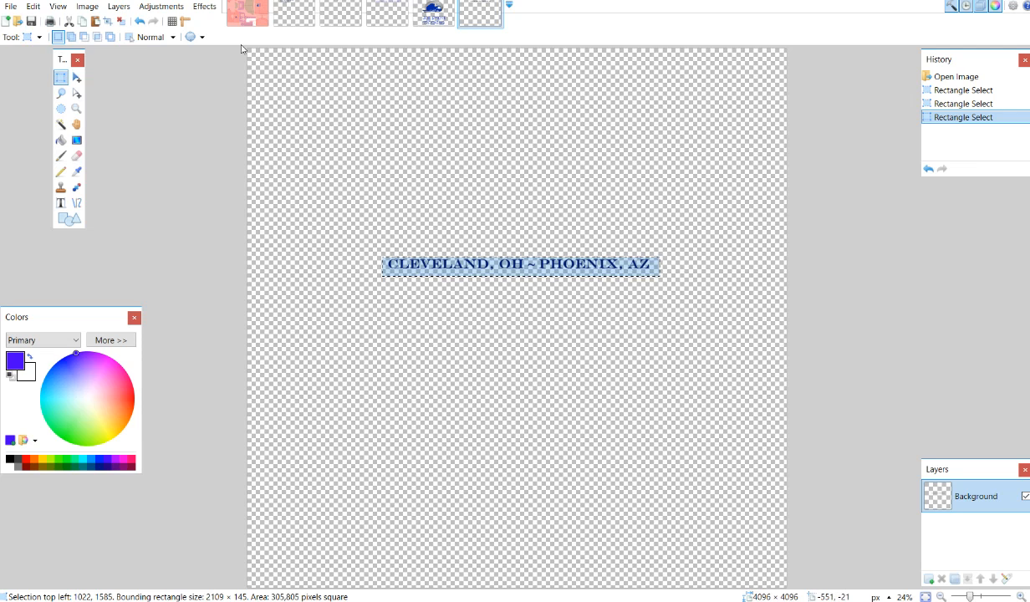
click(253, 21)
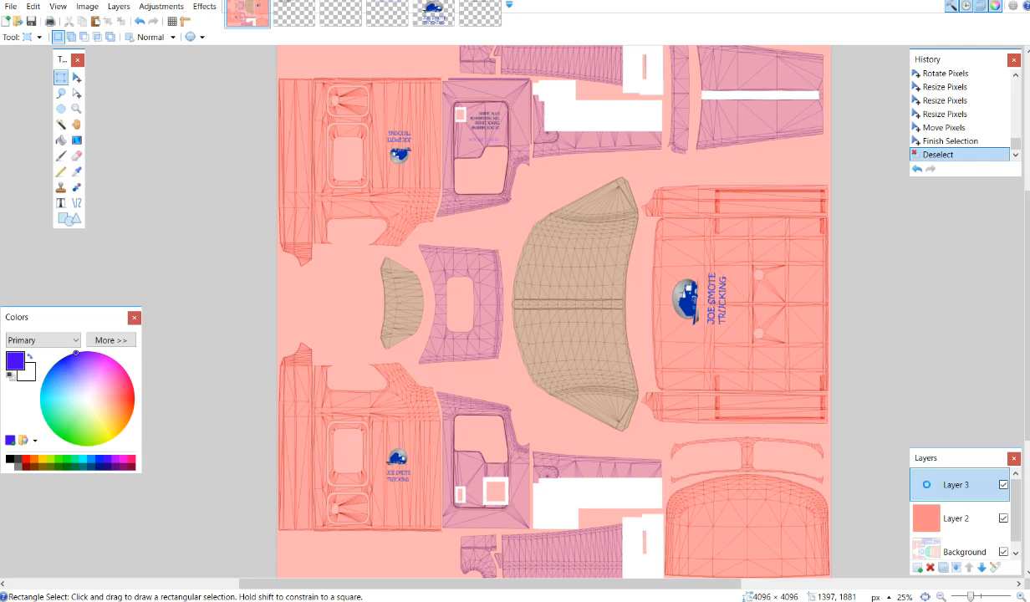
Step: Paste the "CLEVELAND, OH ~ PHOENIX, AZ" lettering, shrunk to about 1101 × 161 px, over the large panel with two round cutouts
key(ctrl+v)
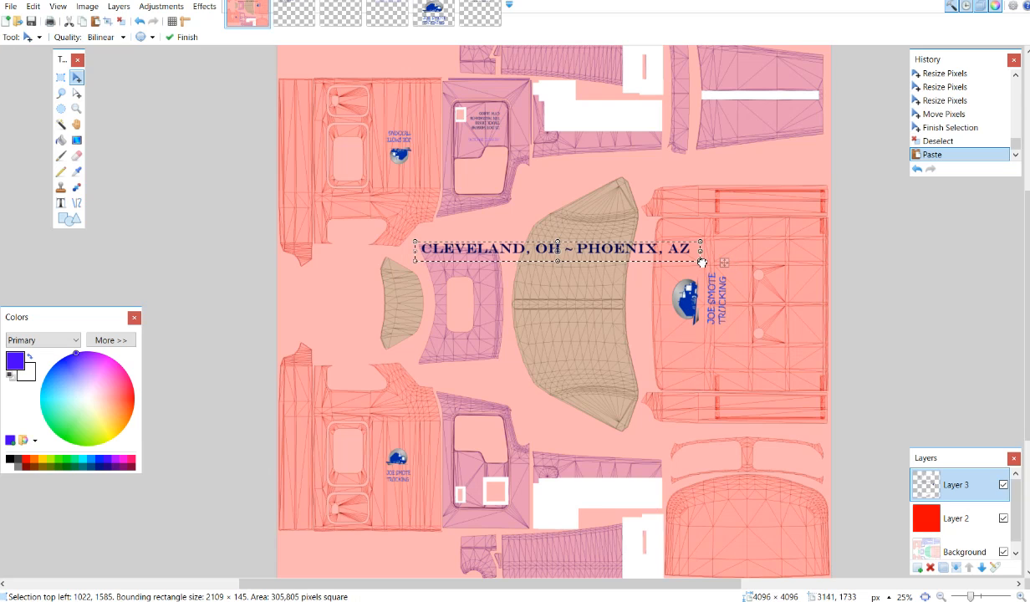
drag(700, 261, 590, 266)
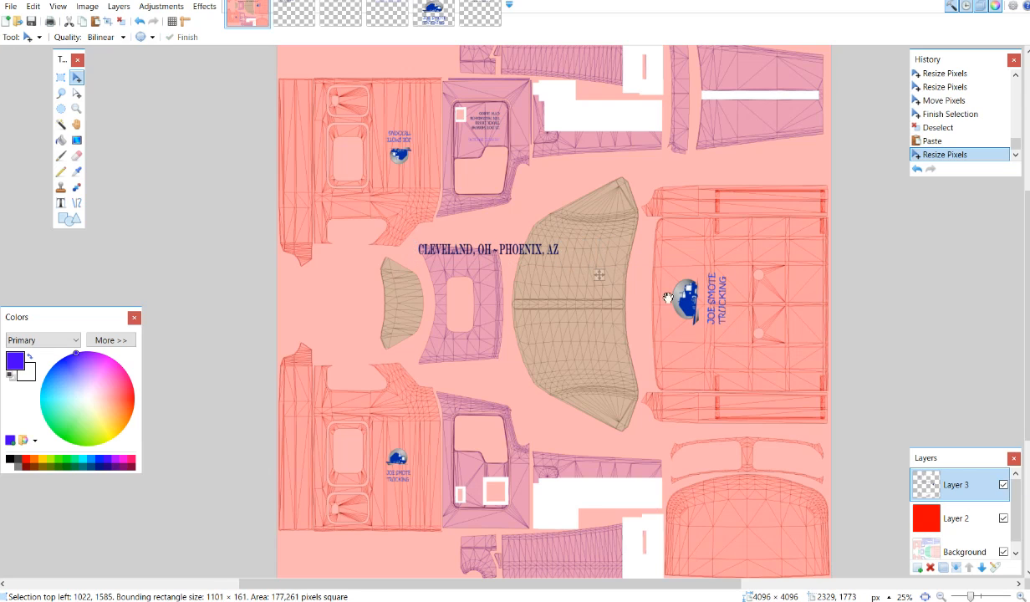
mouse_move(788, 318)
mouse_down()
mouse_move(819, 313)
mouse_move(795, 308)
mouse_up()
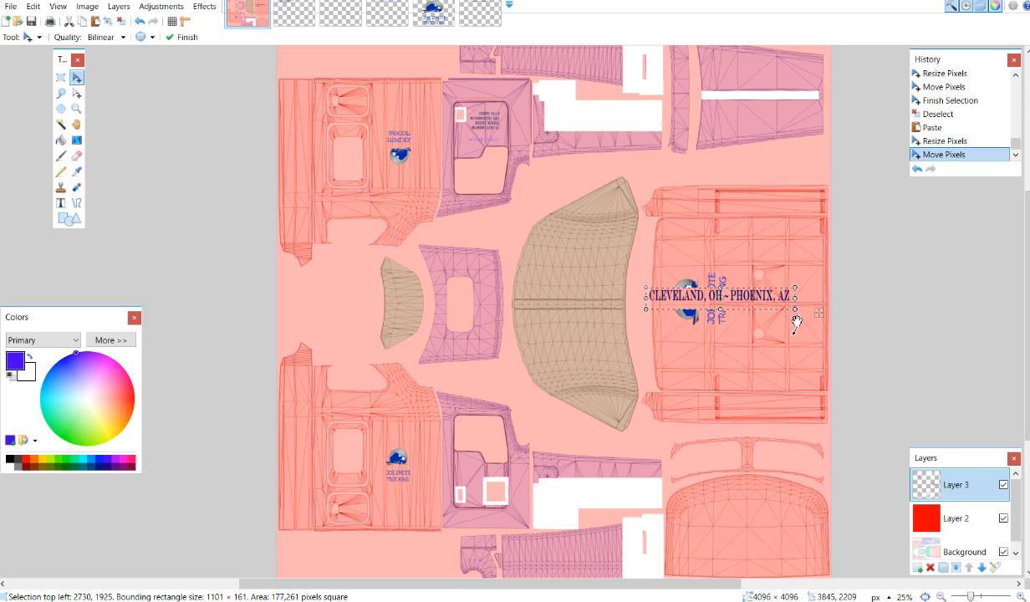
key(Return)
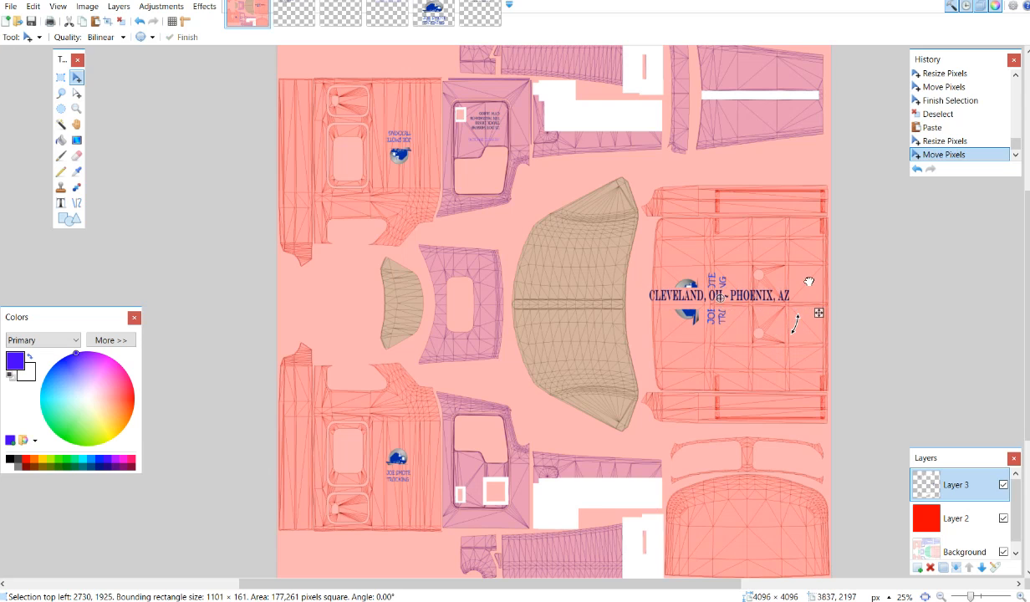
Step: Rotate the city lettering about 90.5° and centre it near the large panel's edge farthest from the hood, then deselect it
drag(795, 323, 751, 204)
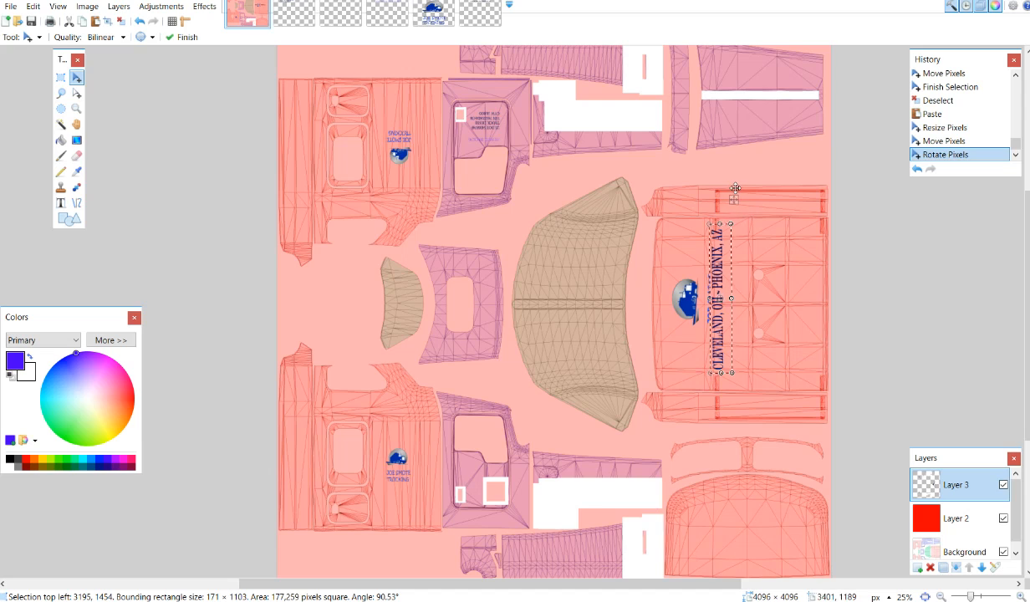
key(Return)
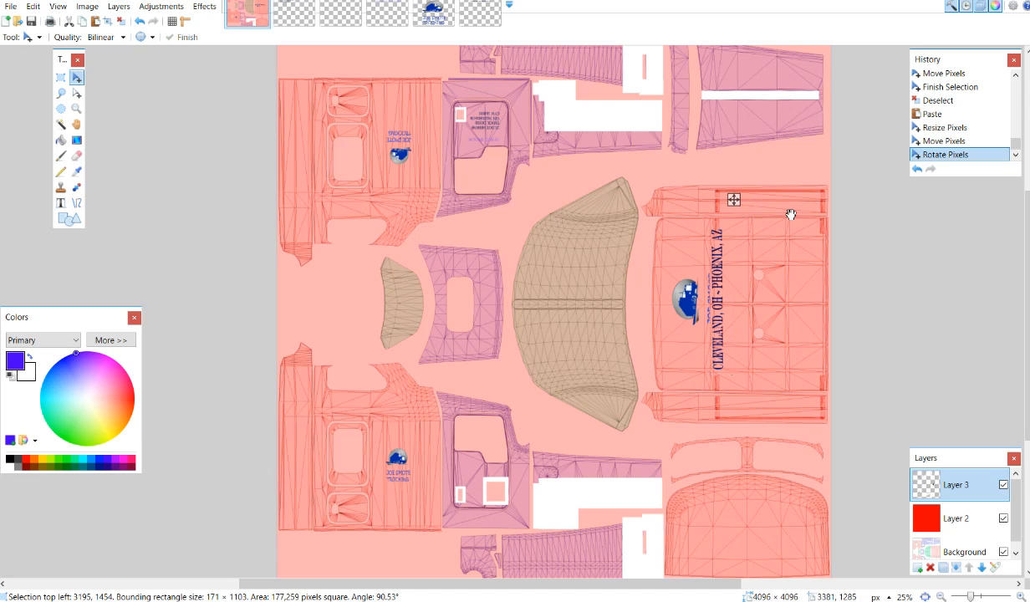
drag(733, 199, 803, 213)
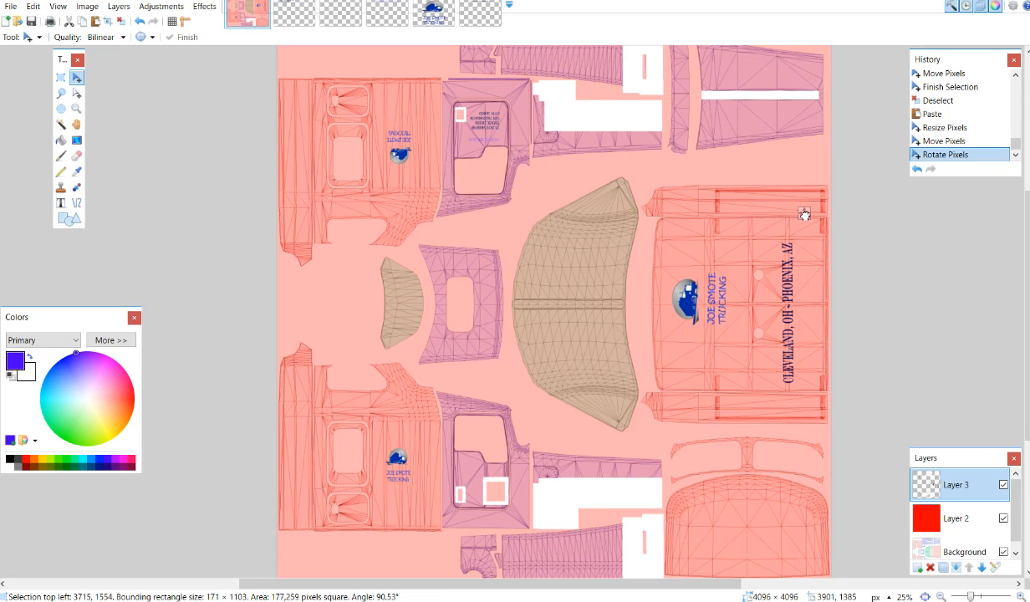
drag(803, 213, 804, 207)
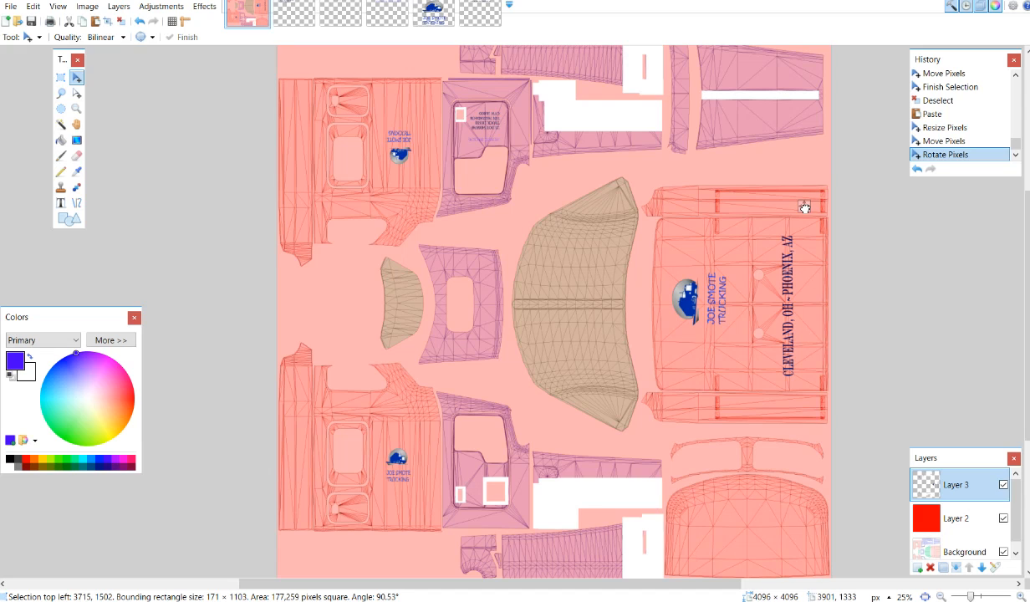
drag(804, 207, 803, 204)
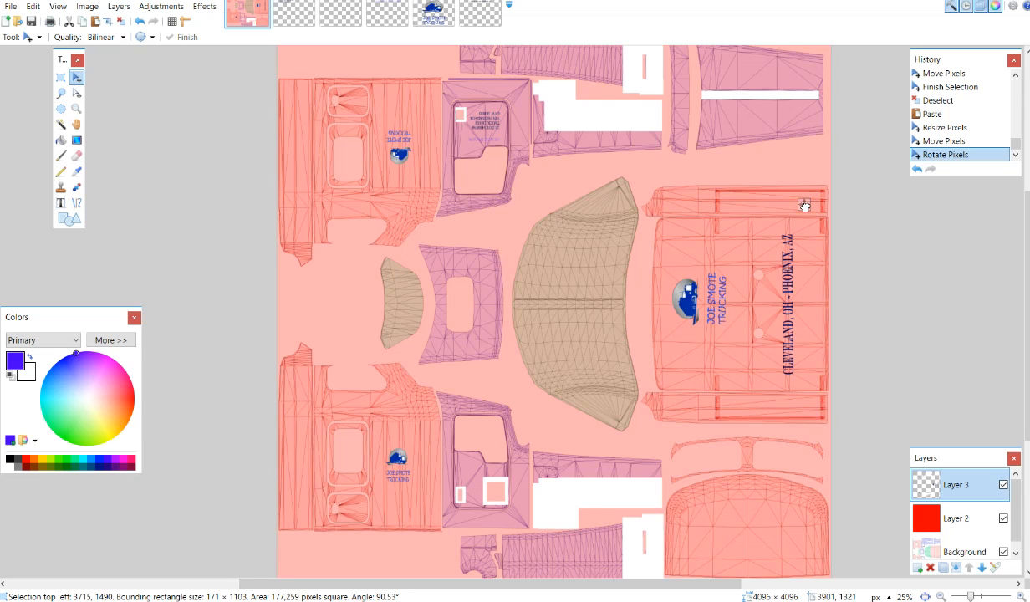
drag(804, 205, 804, 204)
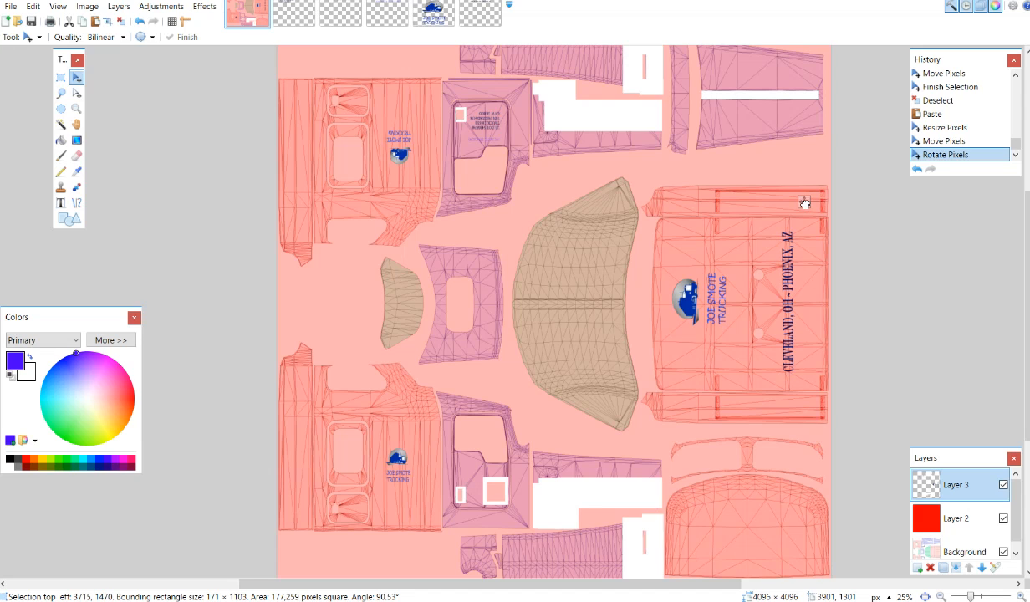
drag(803, 203, 803, 202)
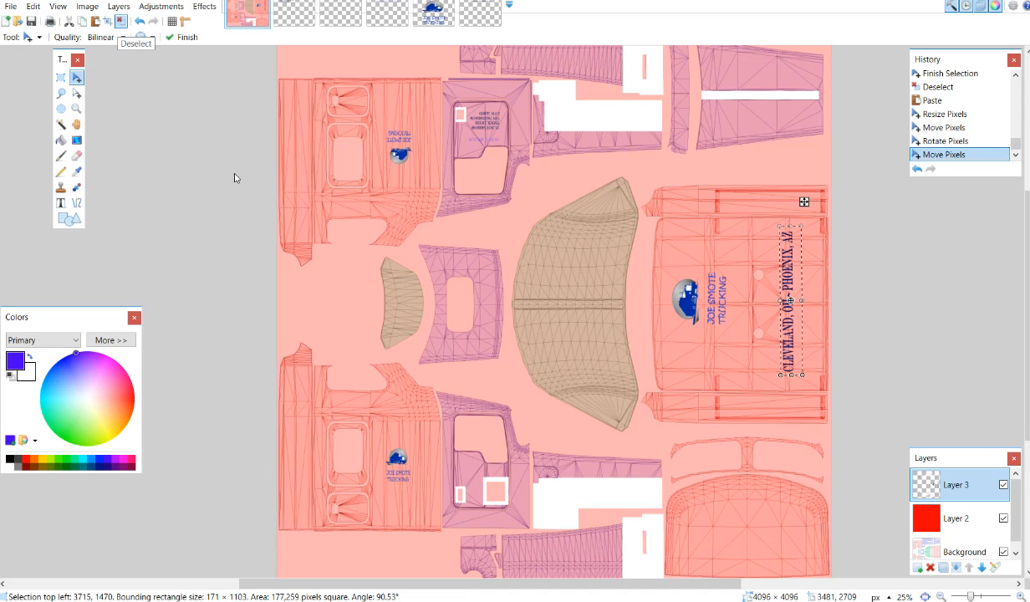
key(ctrl+d)
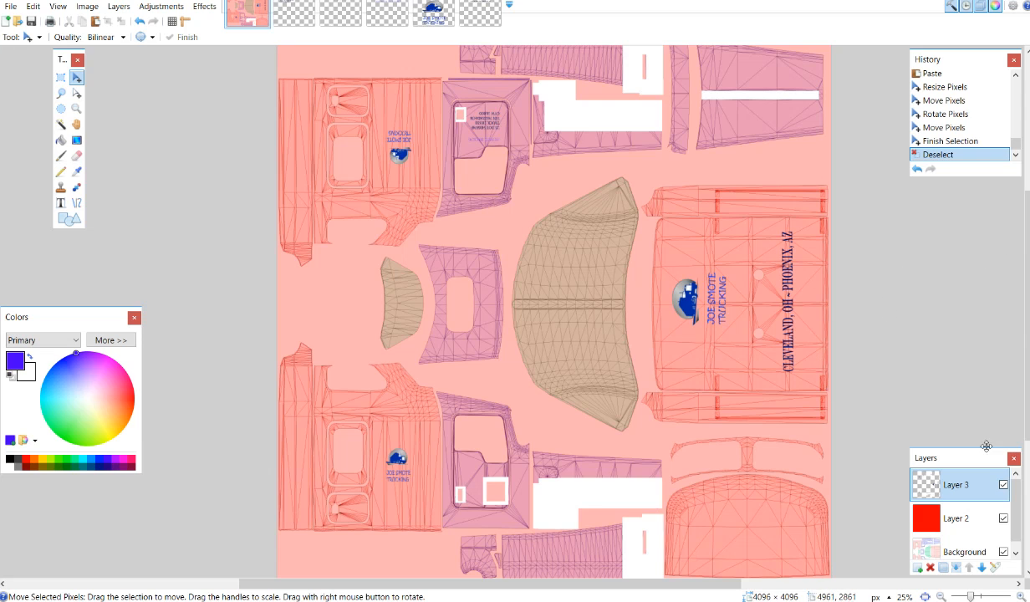
Step: Set the opacity of Layer 2 to 255 and delete the Background layer holding the wireframe template
click(941, 596)
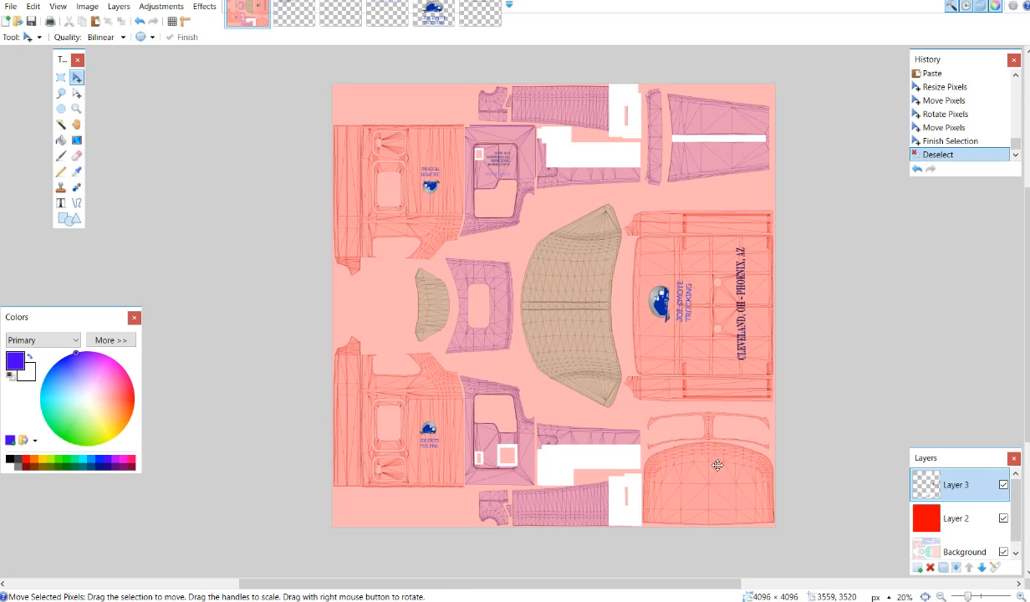
click(926, 526)
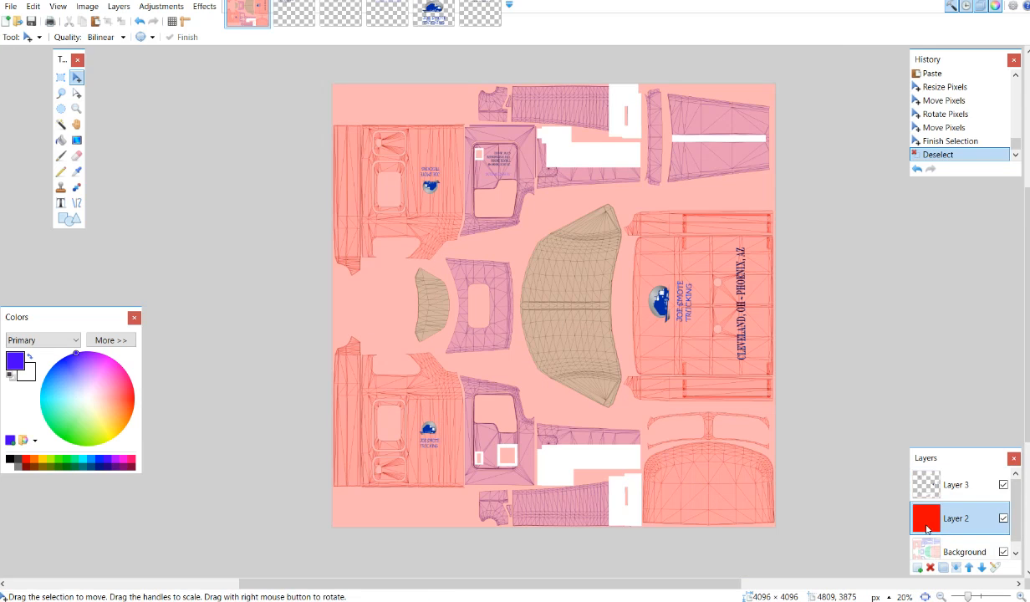
double_click(957, 519)
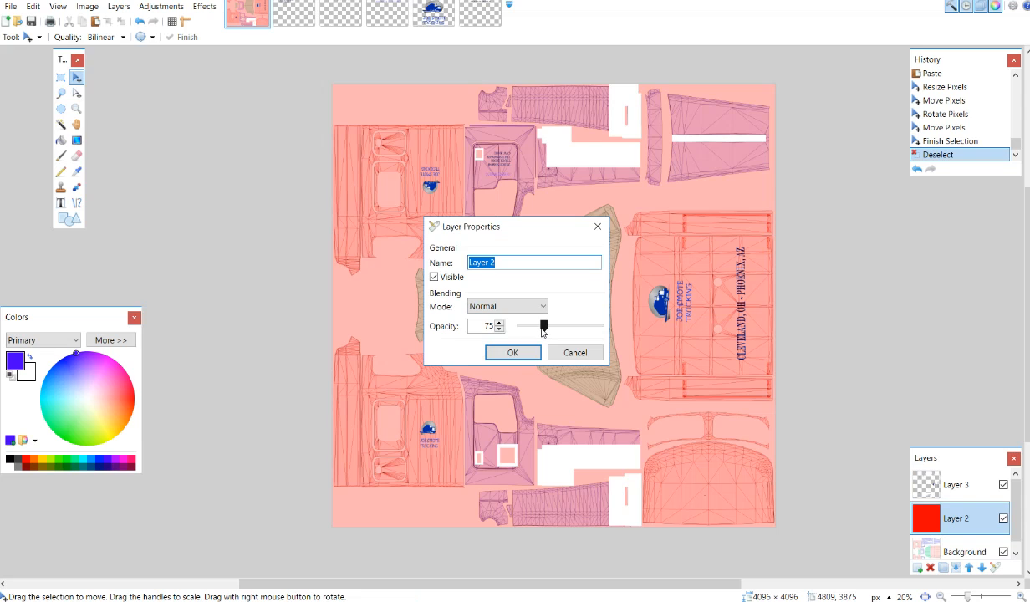
drag(543, 327, 628, 314)
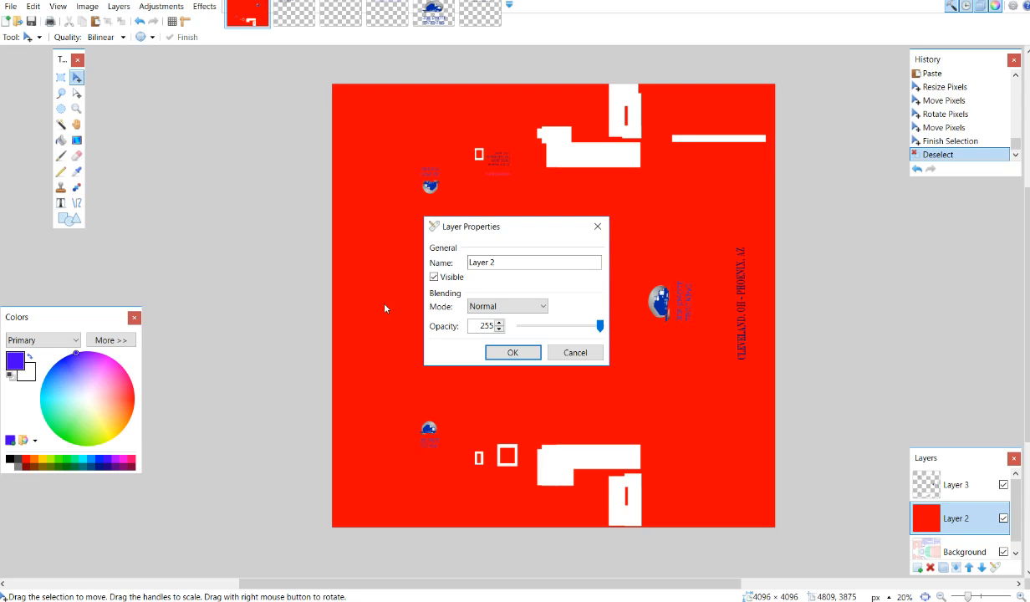
click(511, 352)
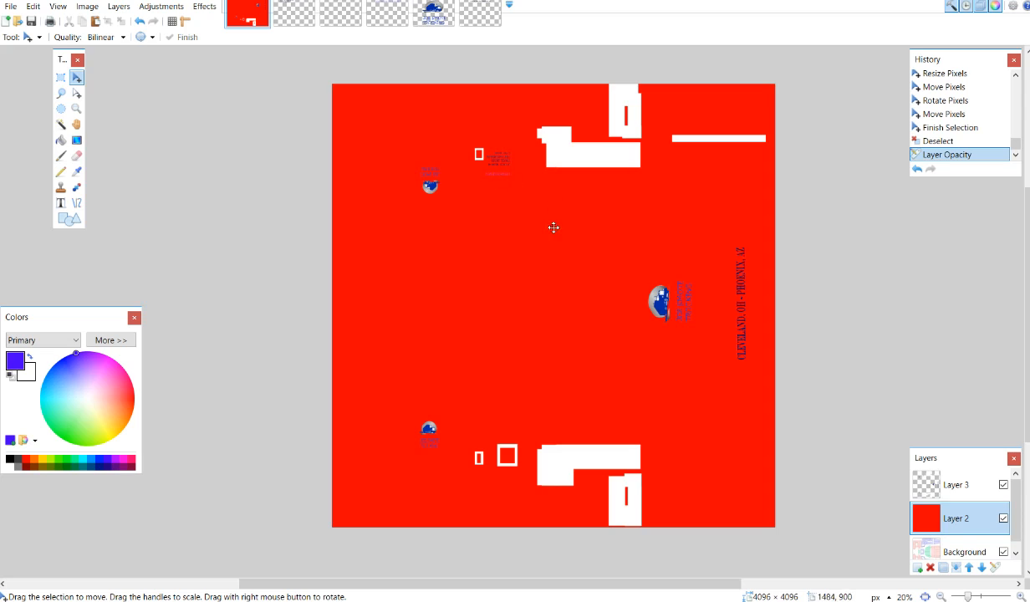
click(943, 555)
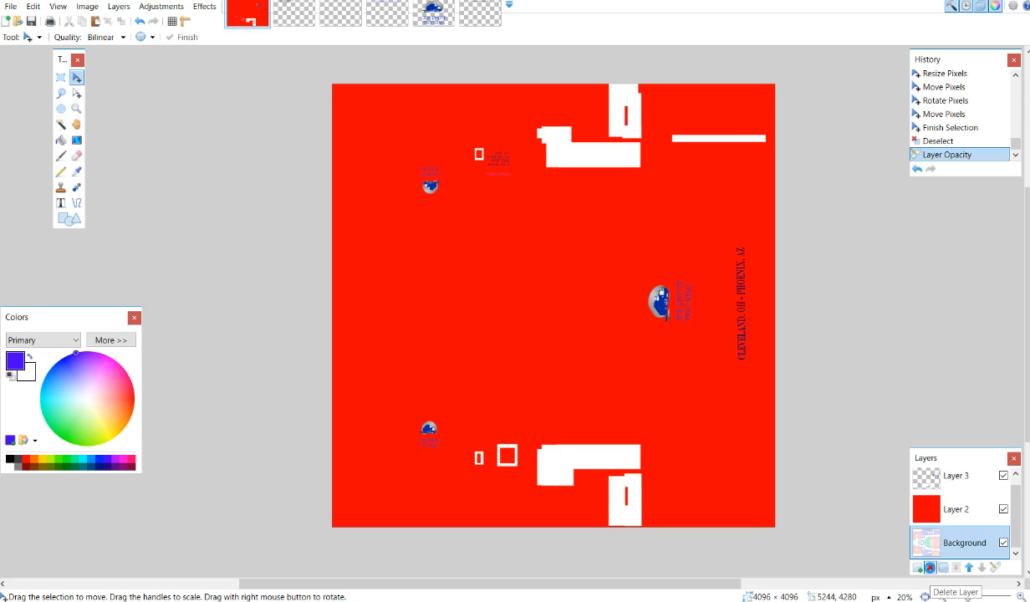
click(930, 567)
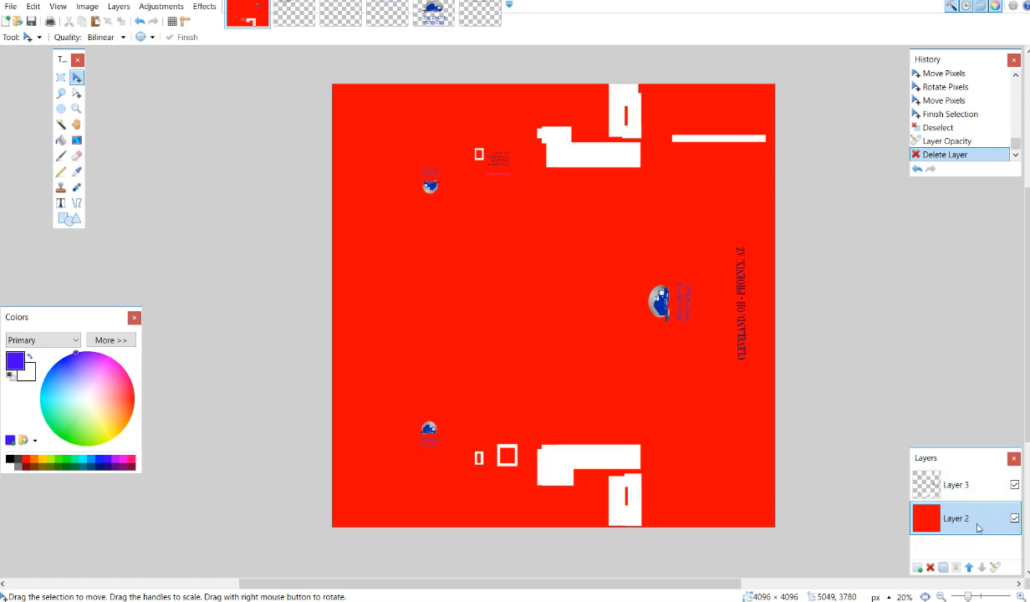
Step: Start saving the skin as a new file with the DirectDraw Surface (DDS) file type
click(11, 7)
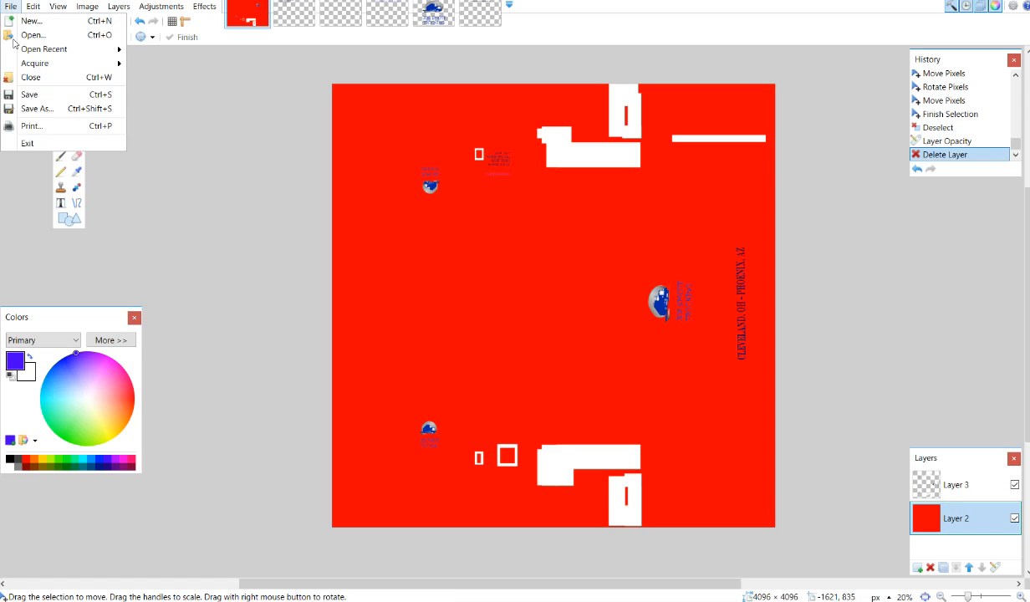
click(23, 109)
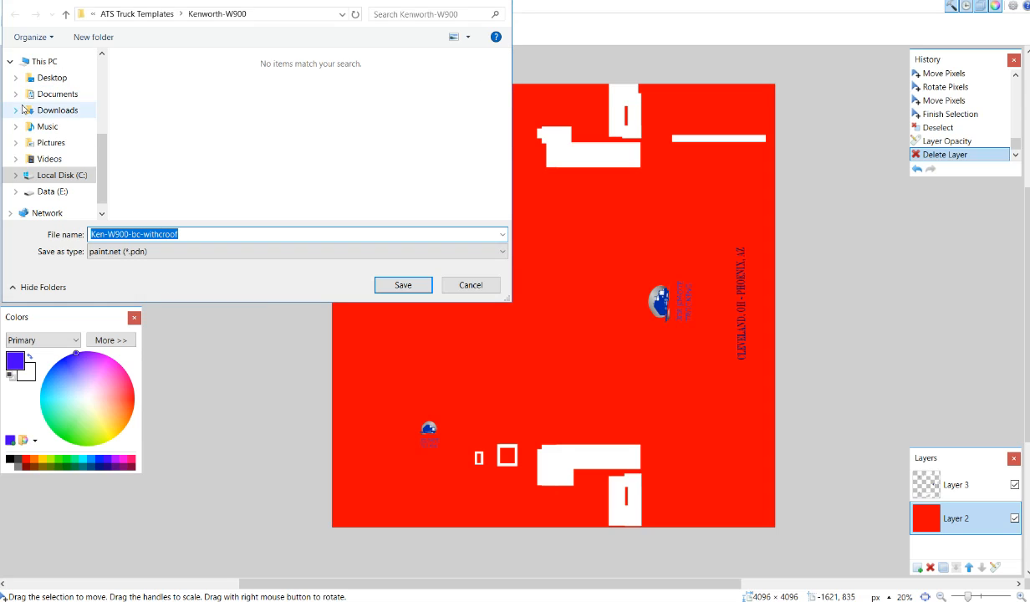
click(156, 256)
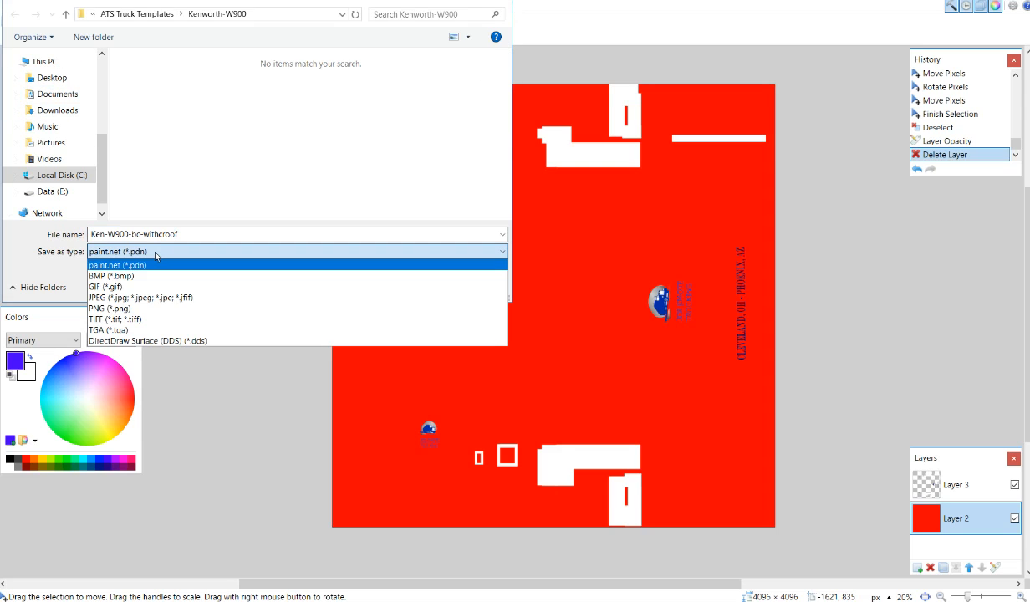
click(164, 341)
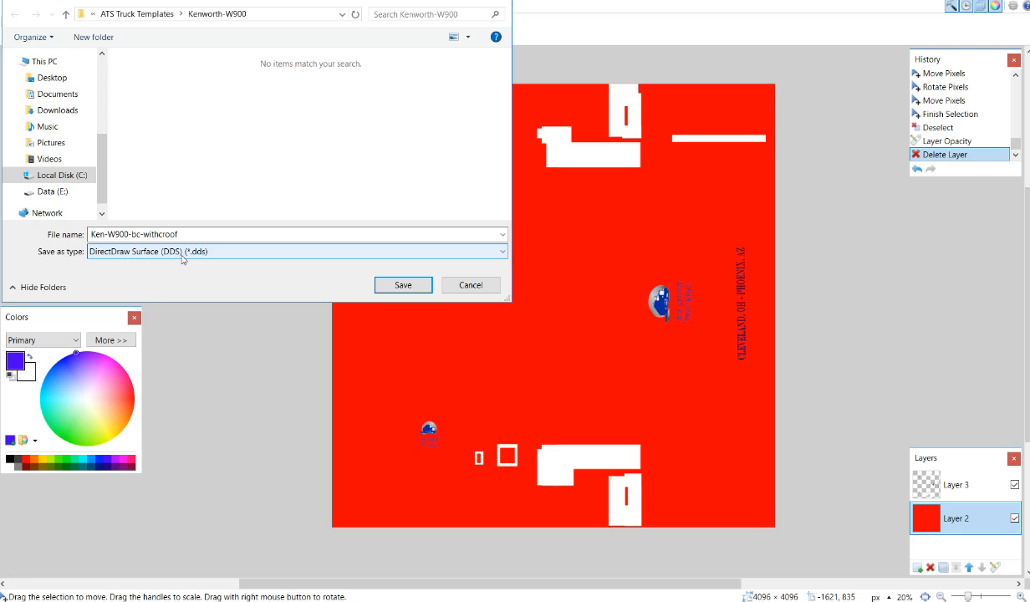
Step: Name the DDS file "JOESMOTESKIN 6" and save it in the Pictures folder
click(263, 236)
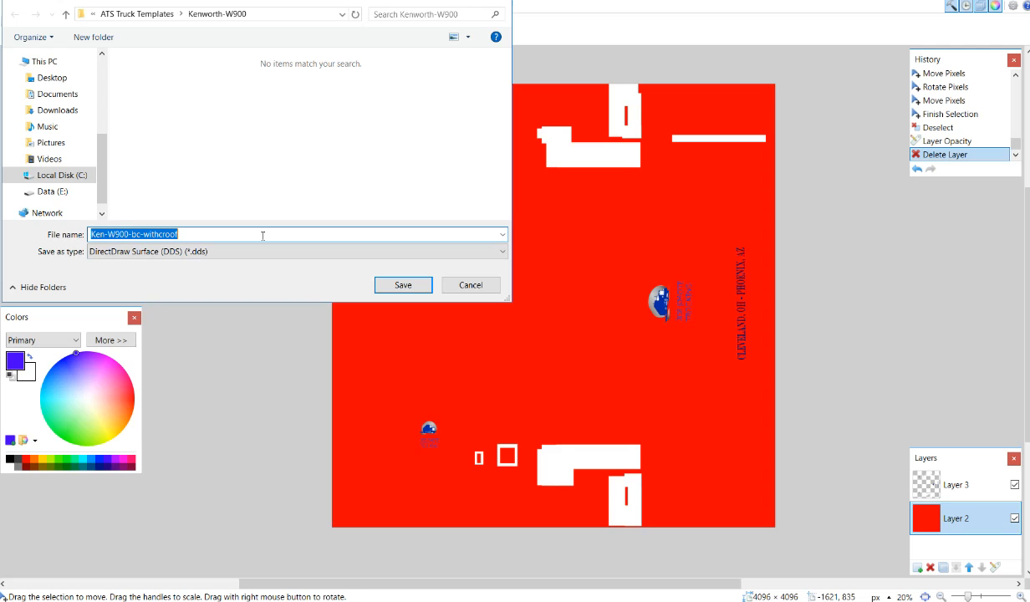
key(BackSpace)
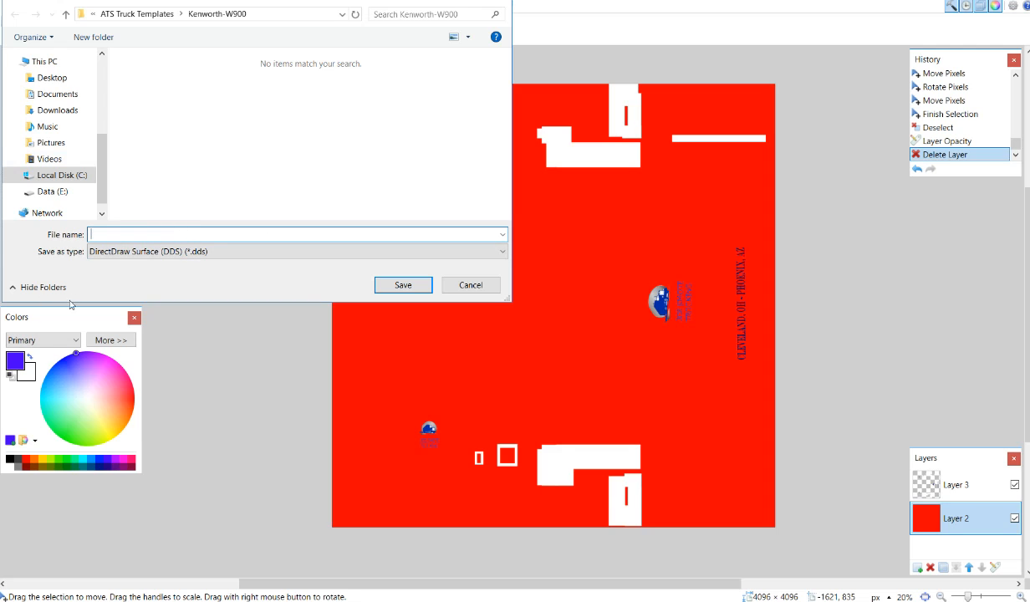
click(49, 143)
scroll(416, 185, down, 1)
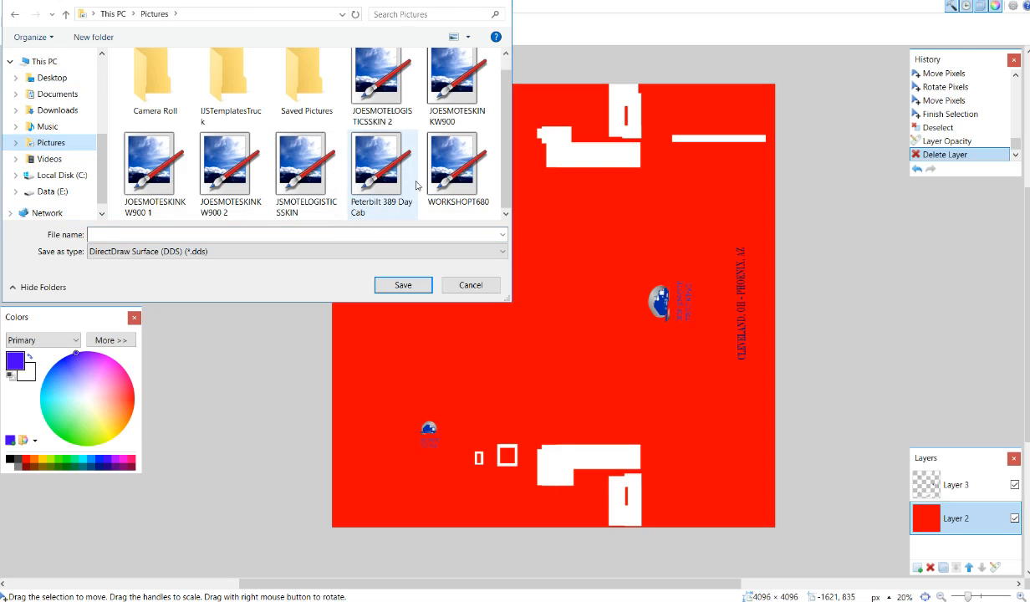
click(332, 234)
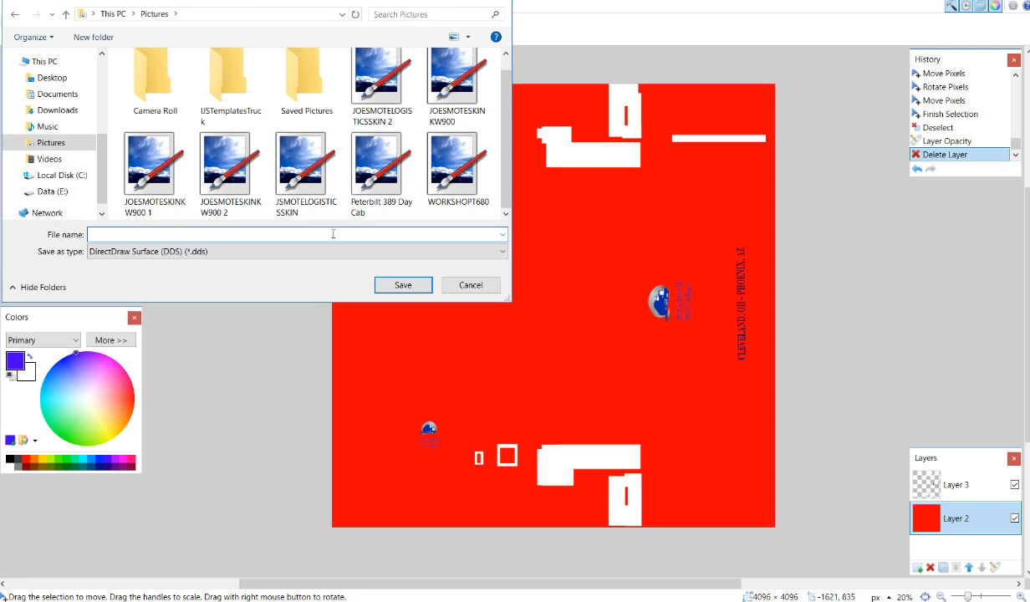
text(JOE)
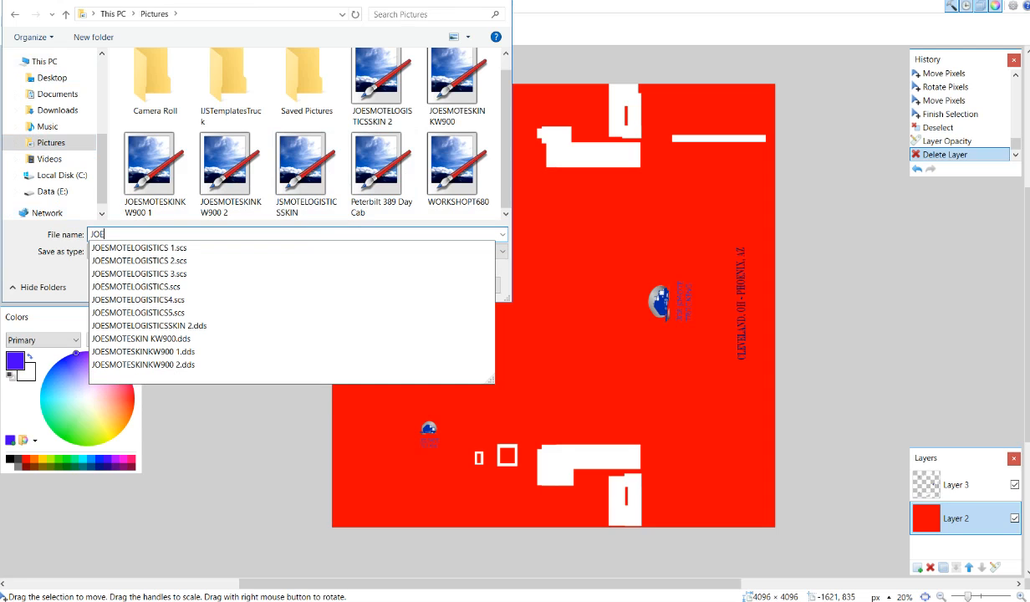
text(SMOTESKIN )
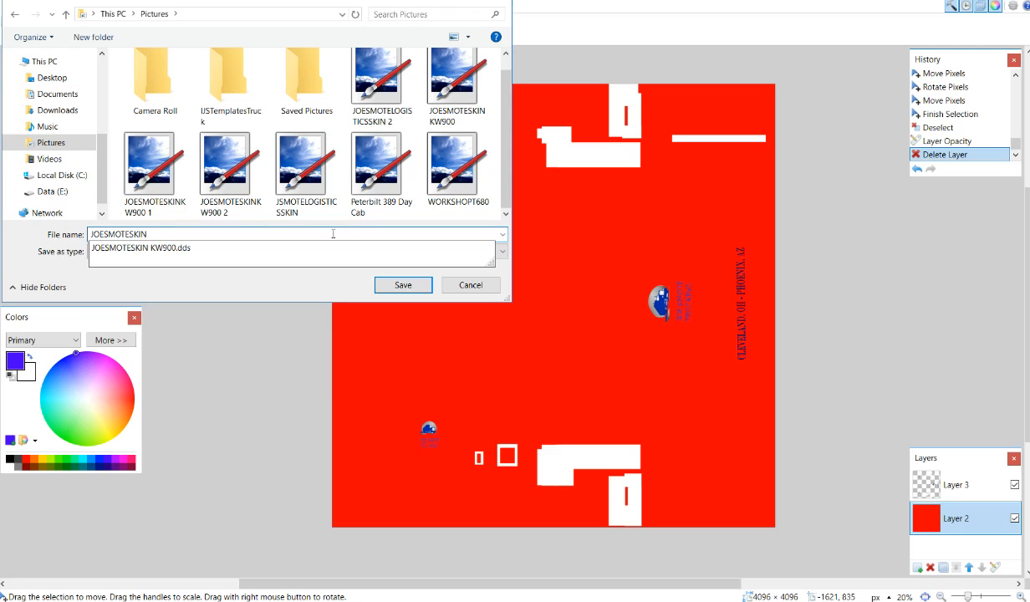
text(6)
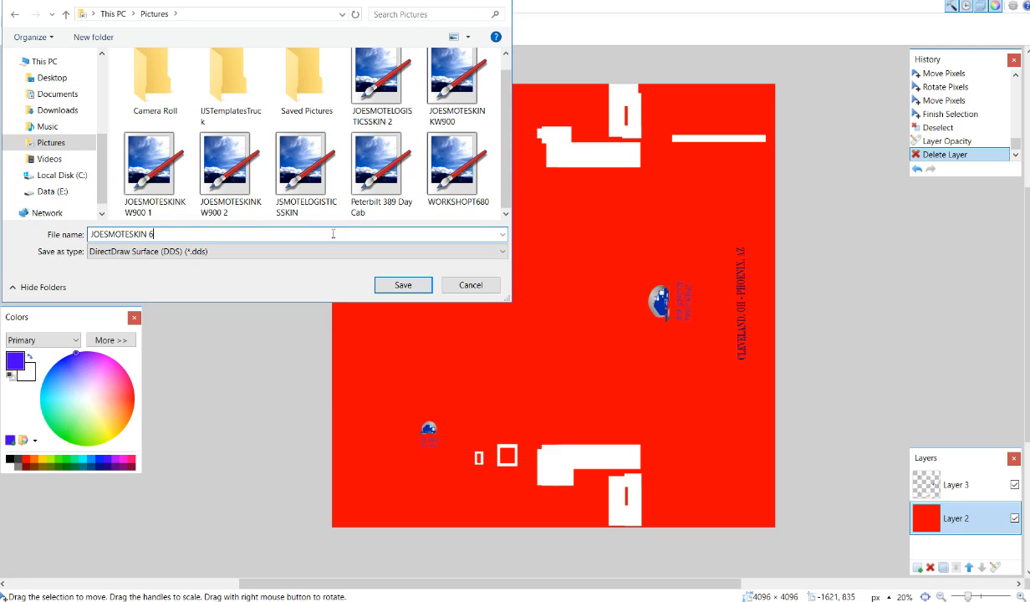
click(400, 285)
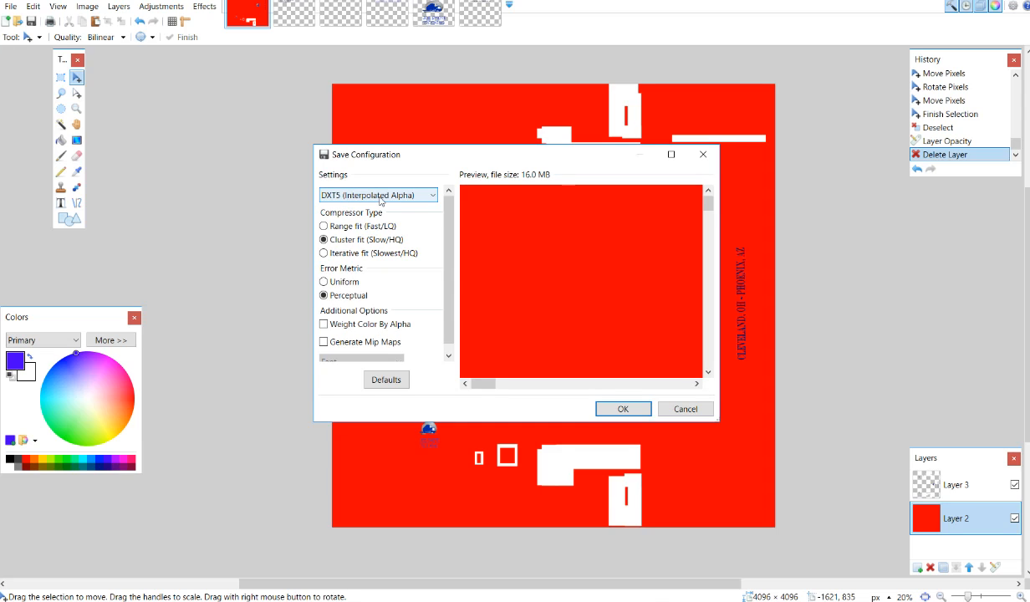
Step: Confirm the DDS settings with DXT5 (Interpolated Alpha) compression and flatten the image to complete the save
click(422, 194)
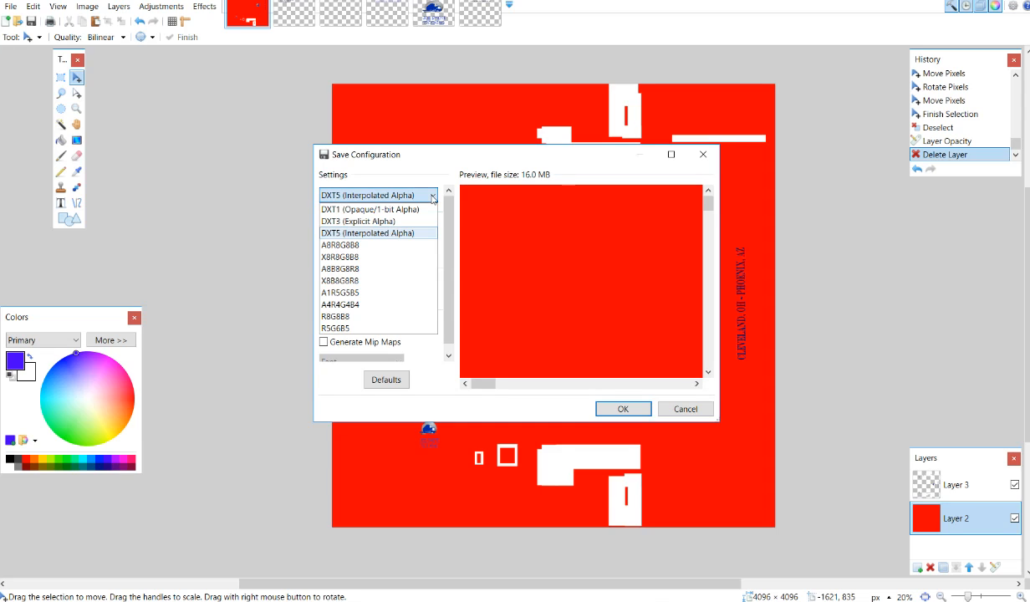
click(398, 241)
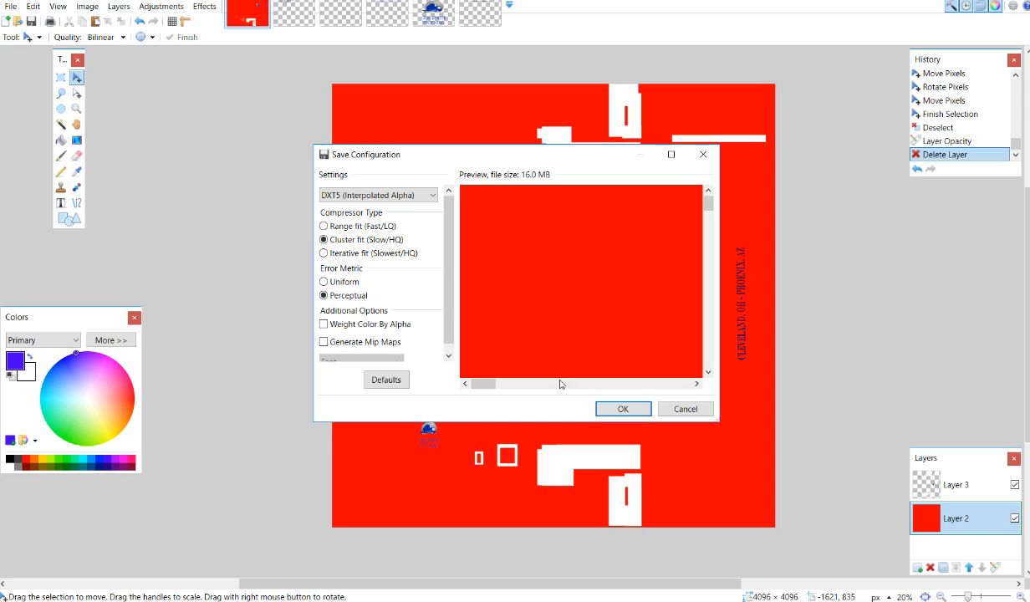
click(620, 408)
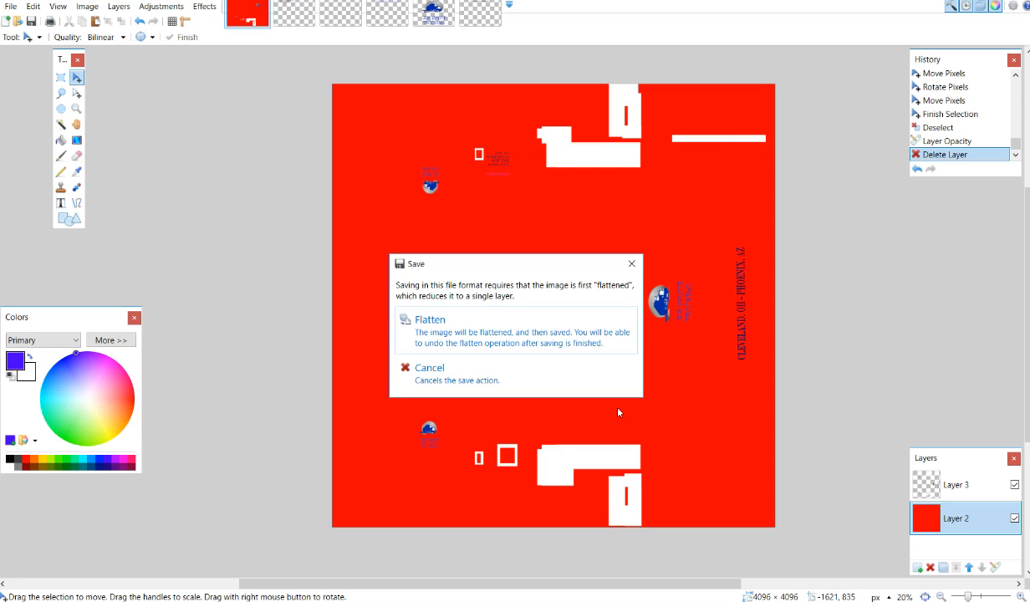
click(520, 340)
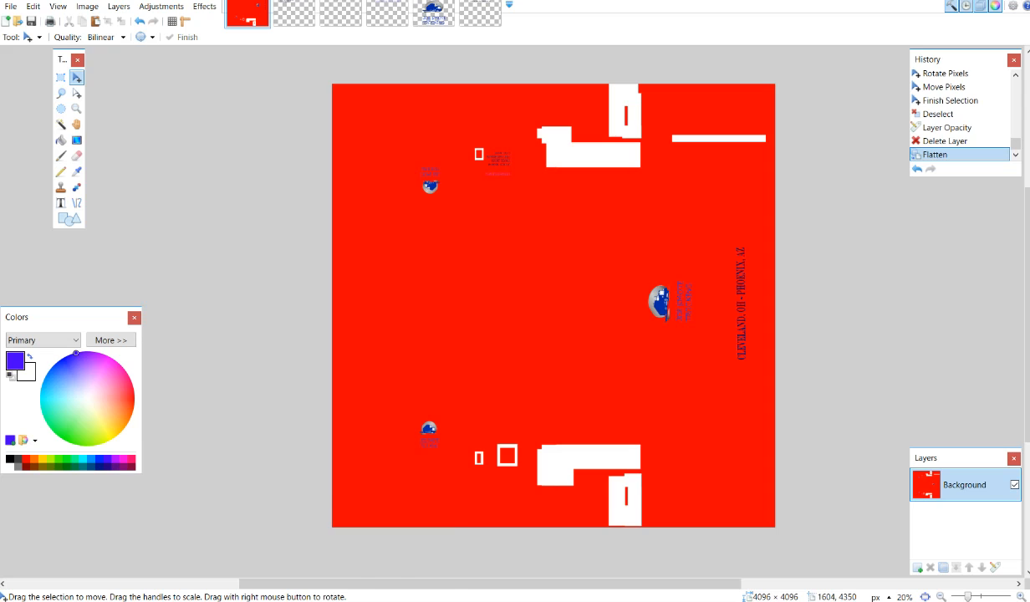
Step: Minimize the image editor and the browser window with the truck blueprint to reveal the desktop
mouse_move(381, 601)
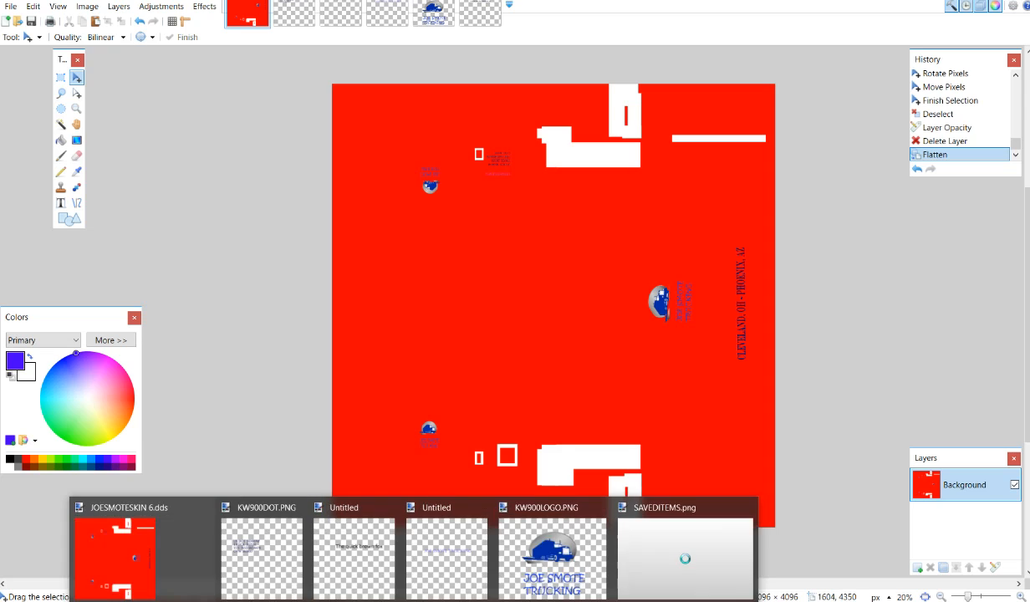
mouse_move(413, 601)
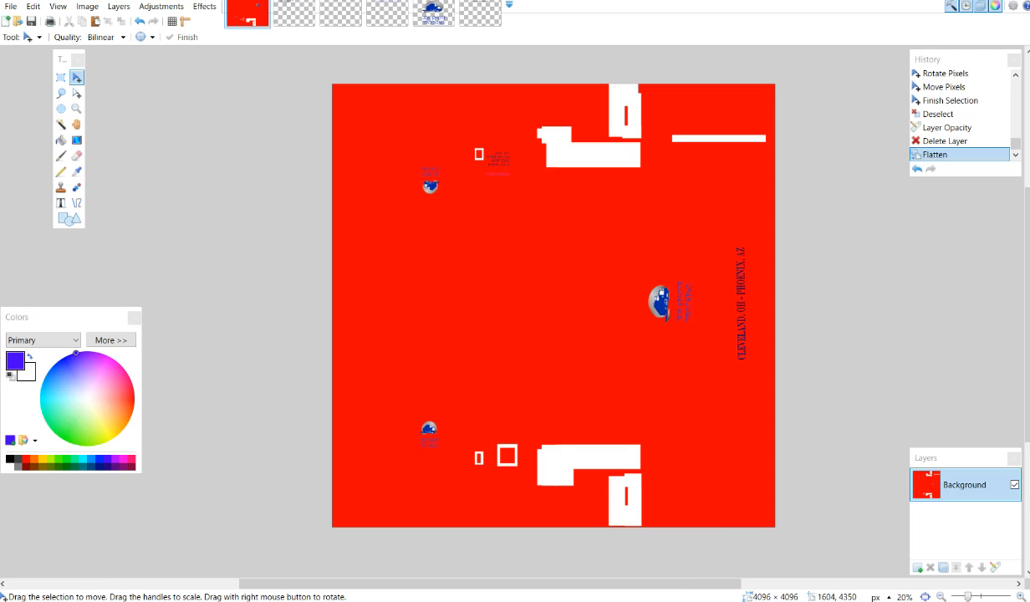
right_click(414, 601)
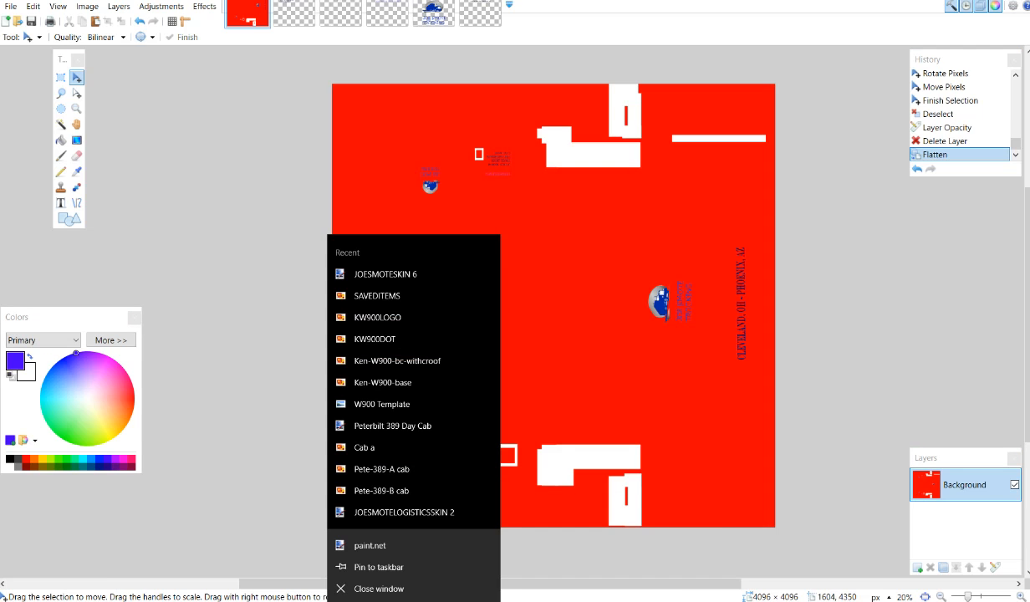
click(897, 14)
drag(896, 12, 895, 45)
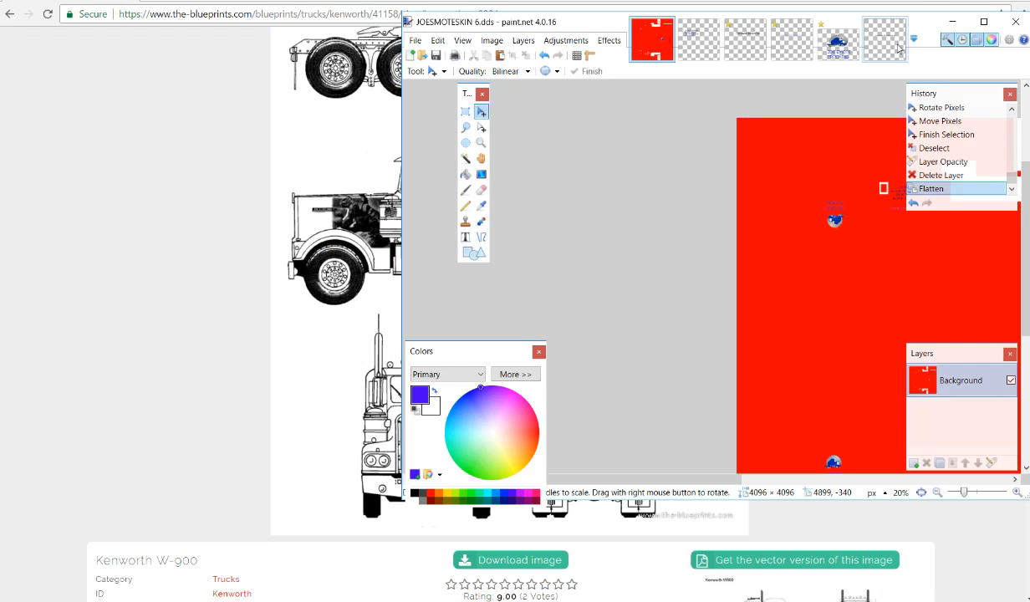
click(919, 15)
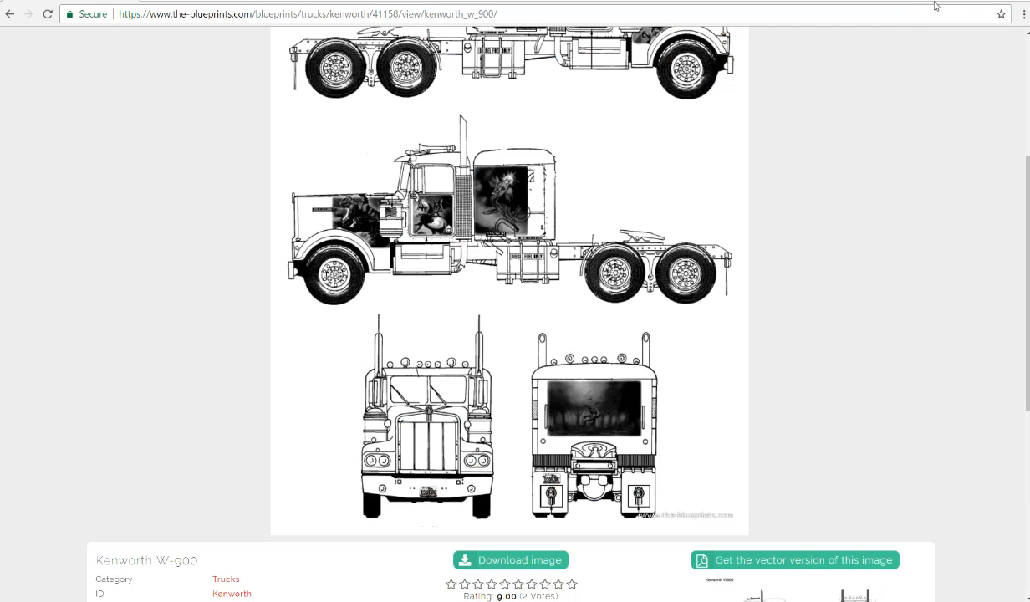
drag(936, 6, 923, 61)
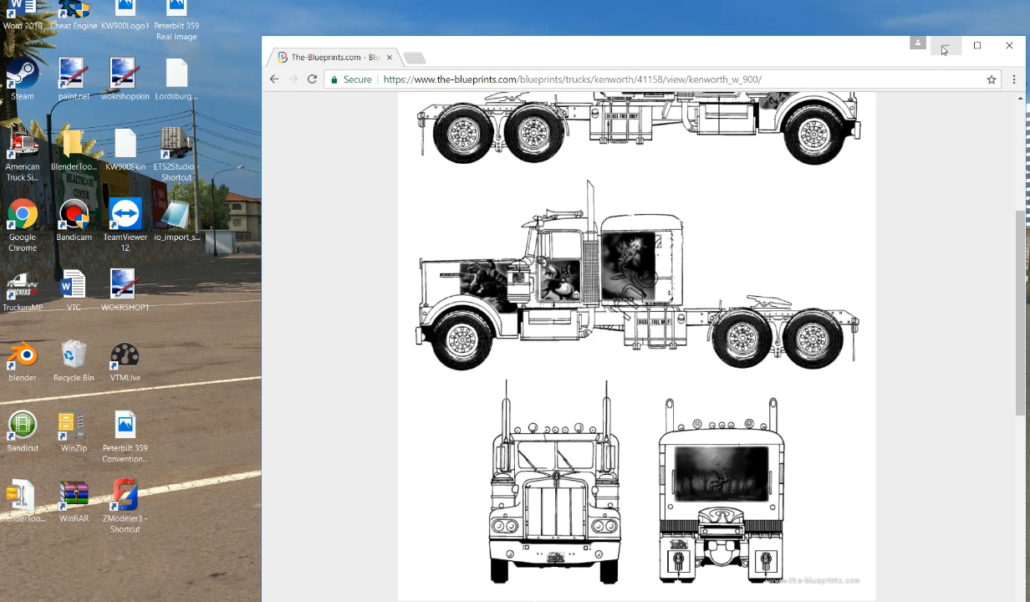
click(943, 47)
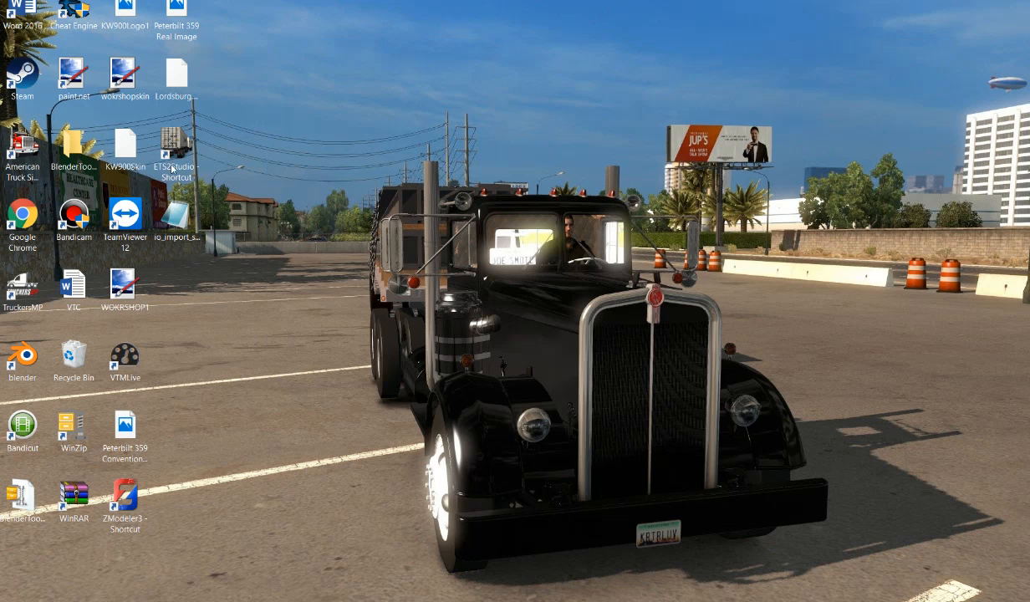
Step: Launch ETS2 Studio as administrator and locate the Kenworth W900 in the list of base trucks
right_click(195, 148)
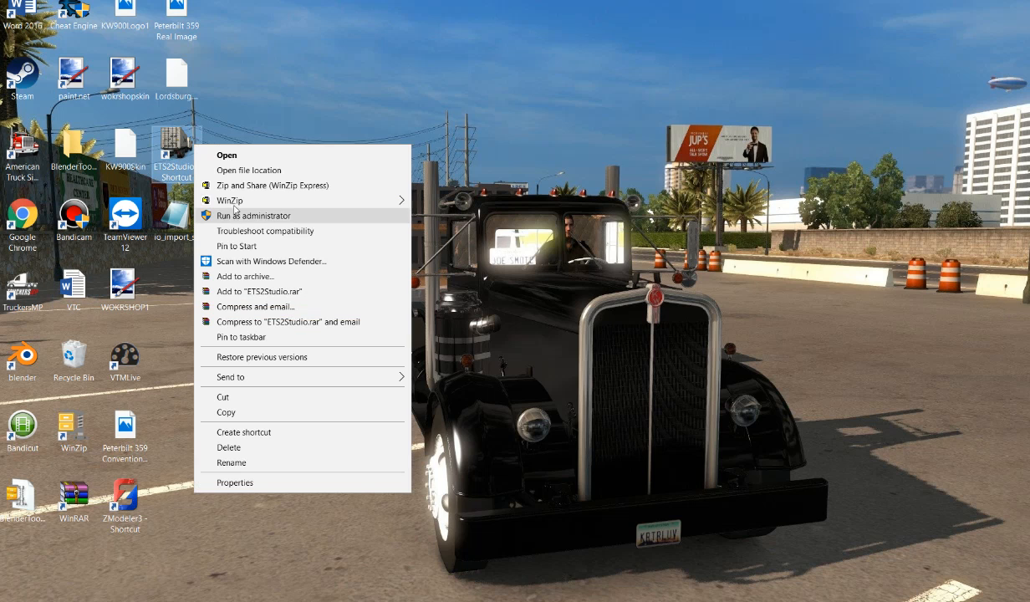
click(269, 216)
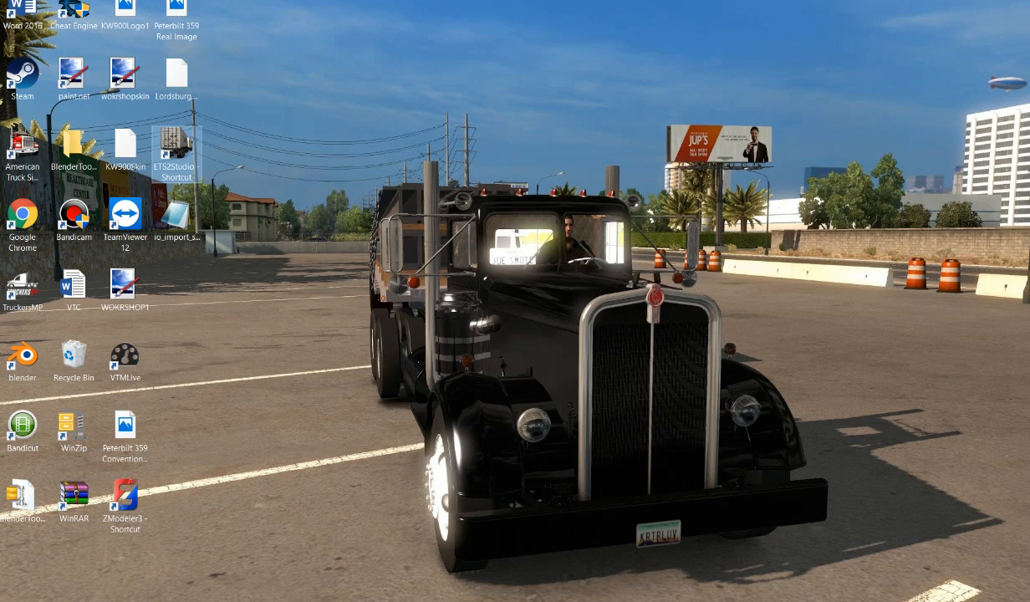
click(391, 375)
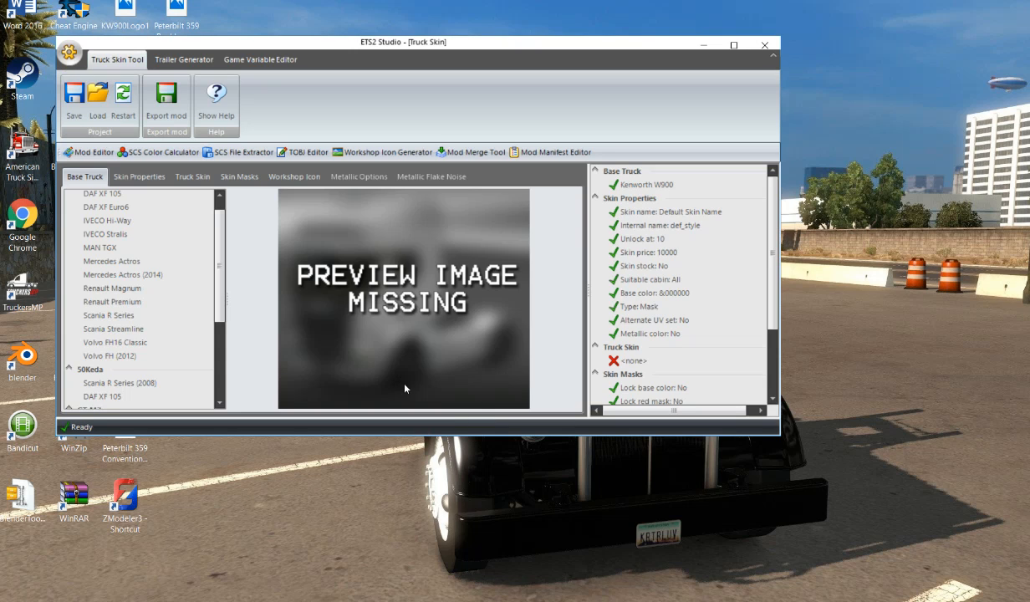
scroll(196, 292, down, 4)
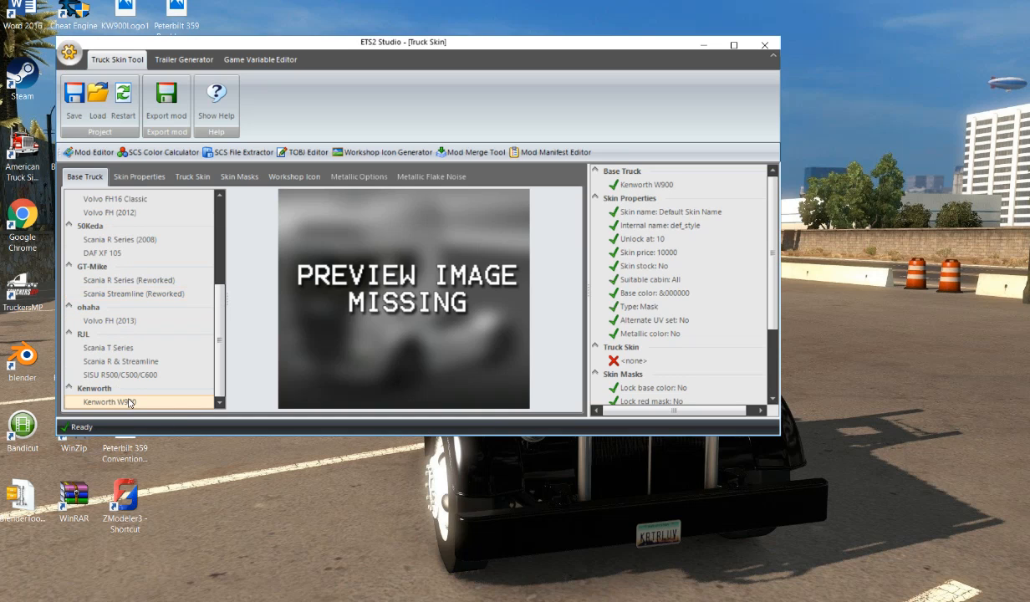
Step: Replace the default skin name in the skin properties with "JOESMOTETRUCK"
click(135, 177)
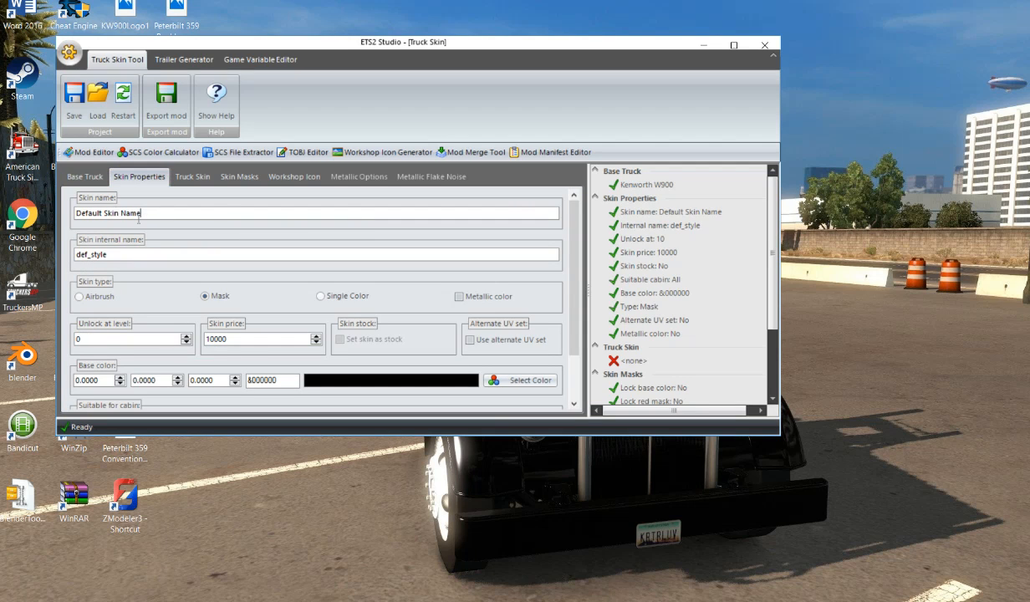
drag(139, 218, 1, 216)
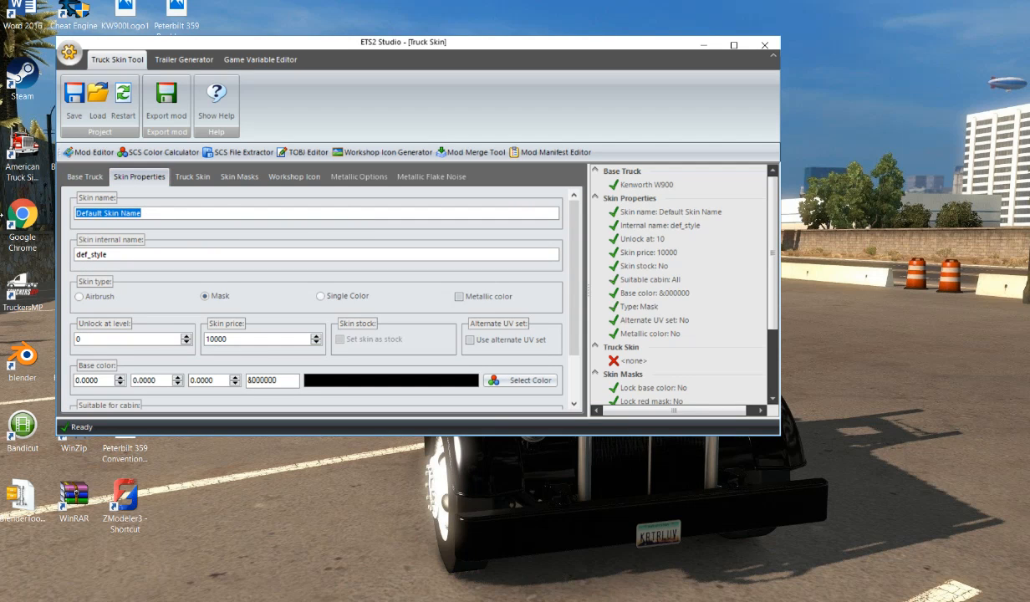
text(joe)
key(BackSpace)
key(BackSpace)
key(BackSpace)
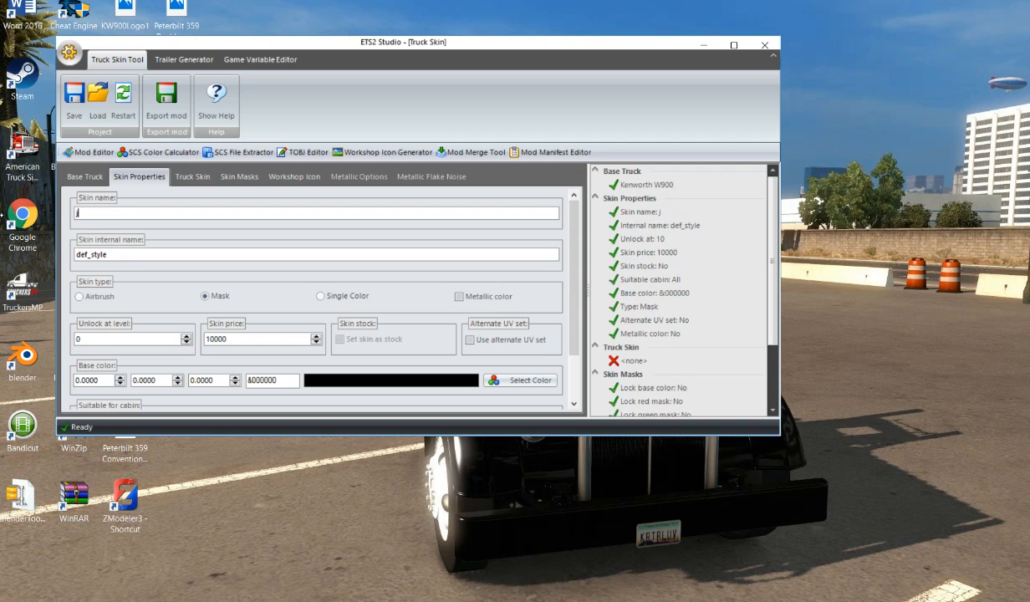
text(JOESMOTETRUCK)
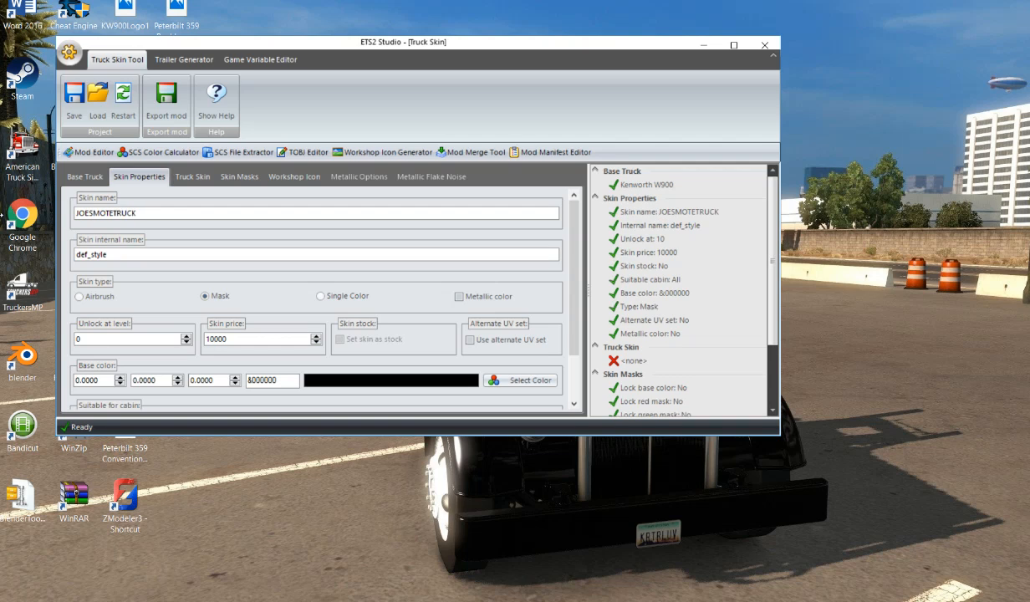
text( 6)
key(BackSpace)
Step: Set the skin's internal name to "jst"
key(Tab)
key(BackSpace)
text(jst)
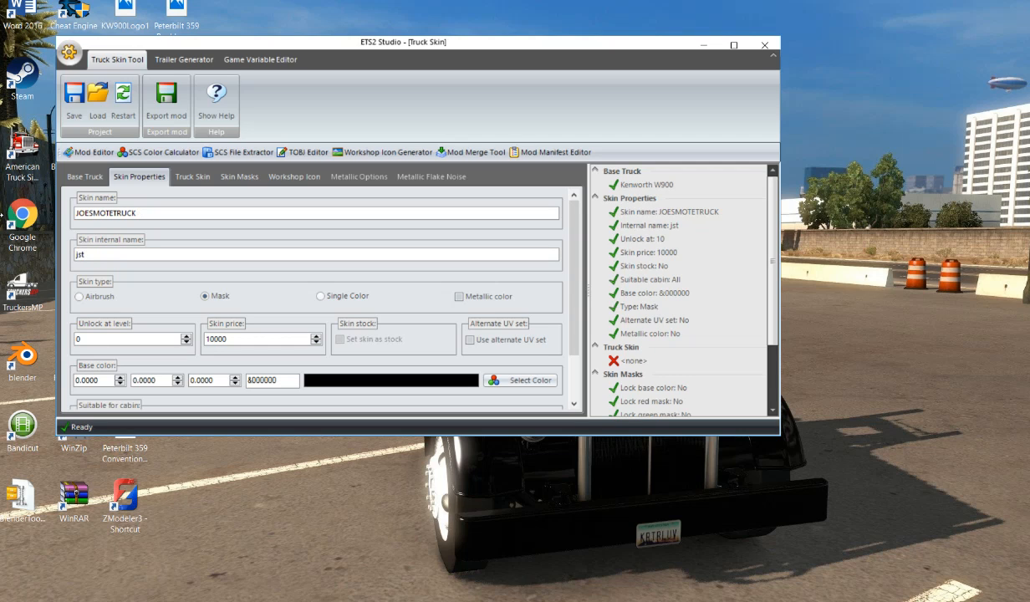